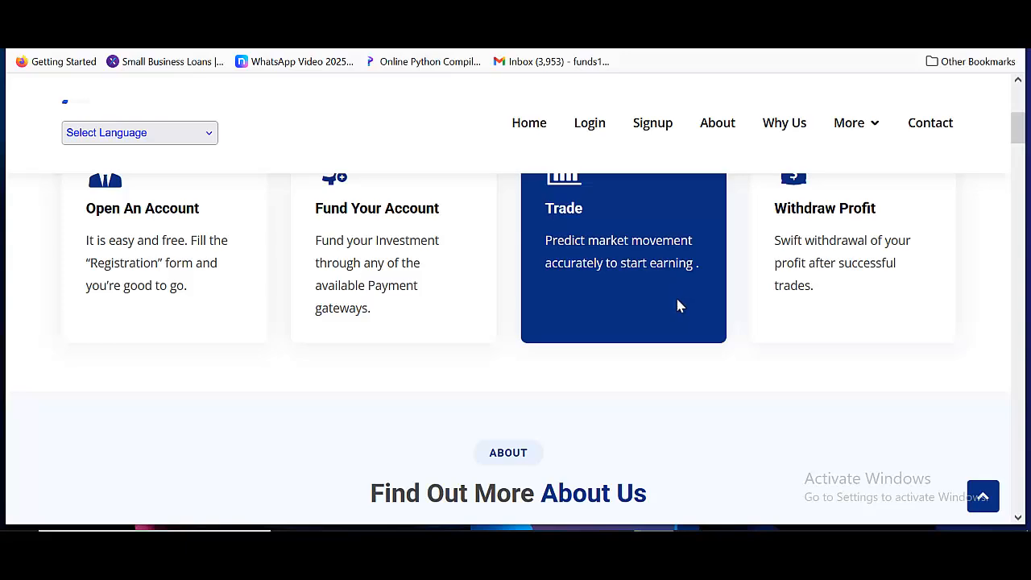
- Look through the home page's account steps, About section, payment methods and Why Us services
scroll(675, 304, "up", 5)
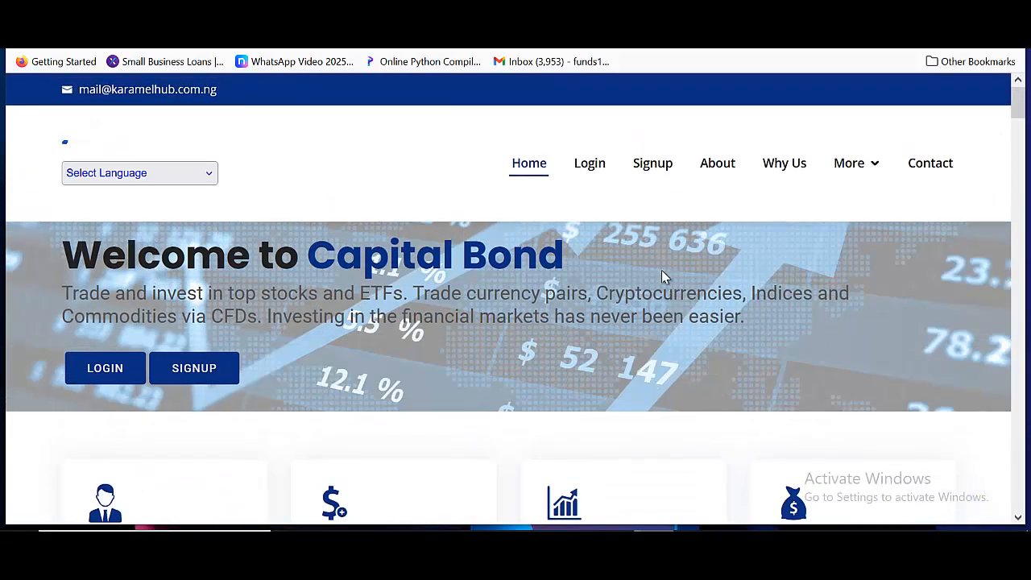
scroll(657, 208, "down", 6)
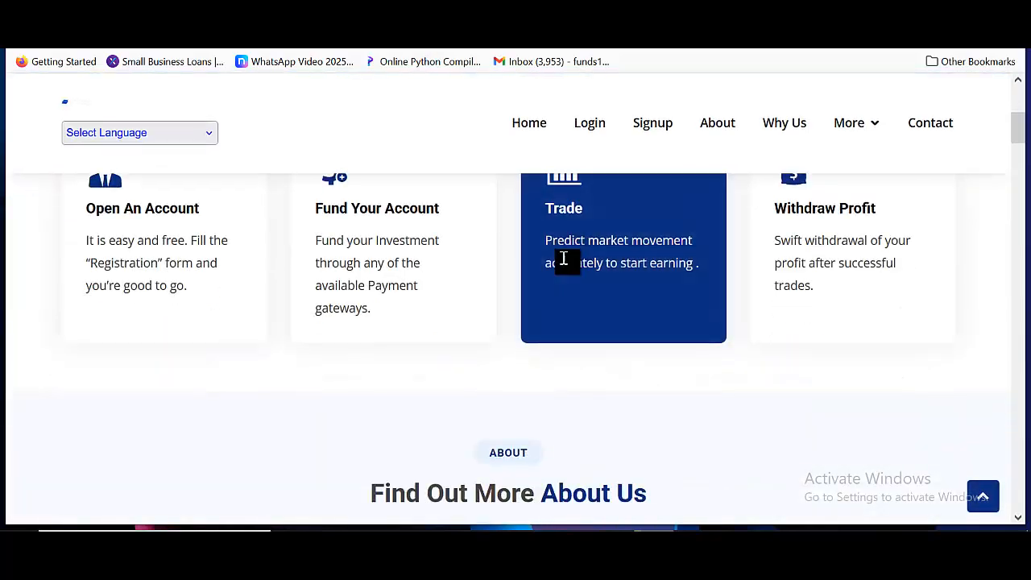
scroll(587, 262, "down", 3)
scroll(642, 362, "down", 3)
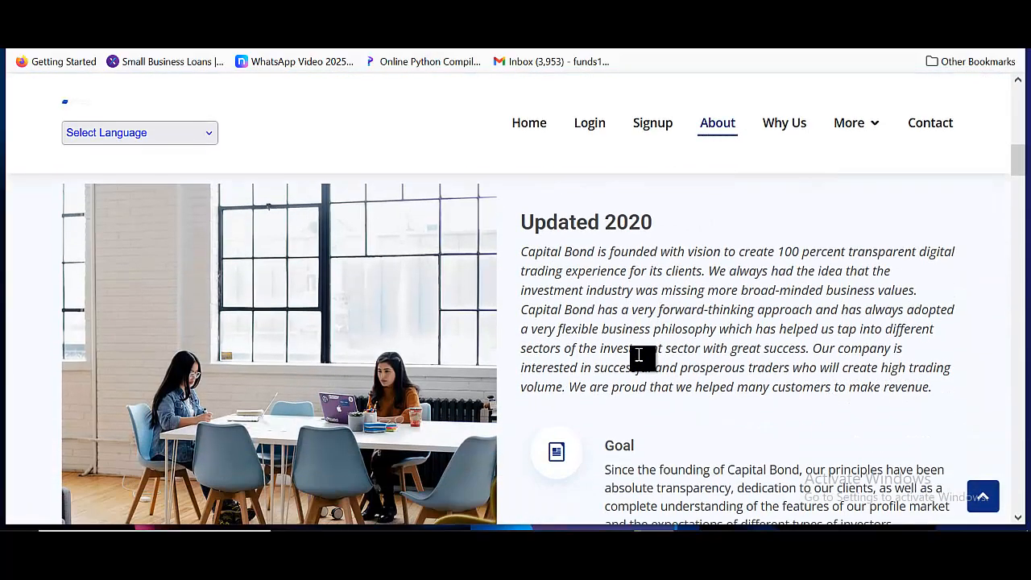
scroll(642, 362, "down", 10)
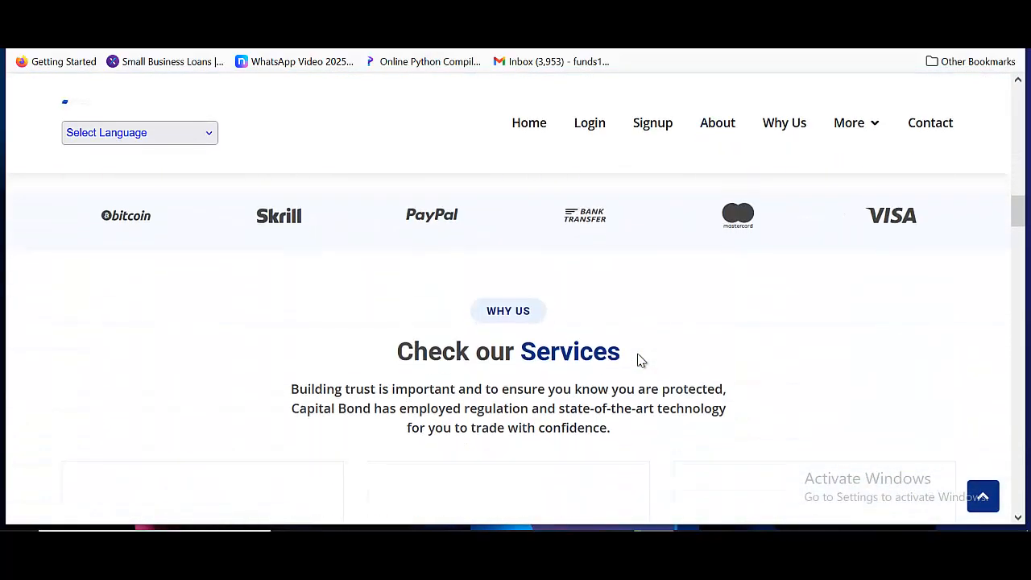
scroll(642, 361, "down", 6)
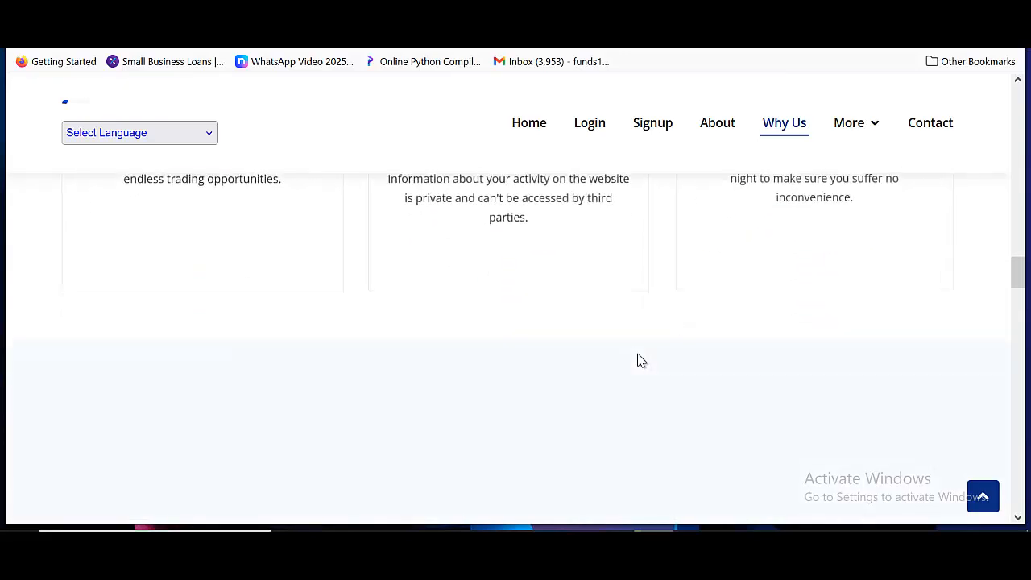
scroll(642, 362, "up", 3)
scroll(642, 362, "up", 1)
scroll(642, 357, "down", 1)
scroll(642, 357, "up", 2)
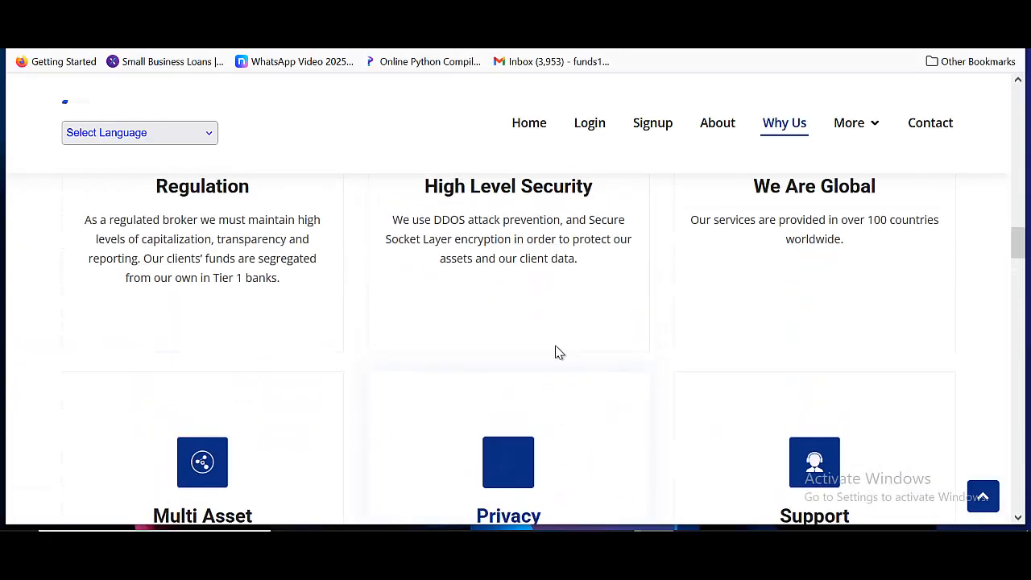
scroll(557, 352, "down", 1)
scroll(453, 238, "down", 2)
scroll(771, 281, "down", 6)
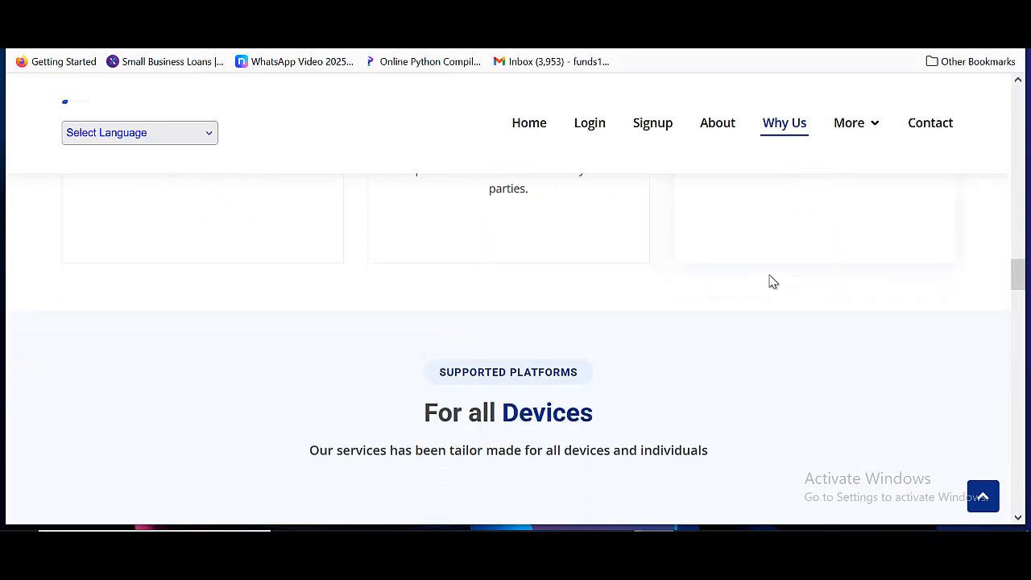
- Look through the home page's supported platforms, FAQ list and contact form, and return to the welcome banner
scroll(730, 269, "down", 4)
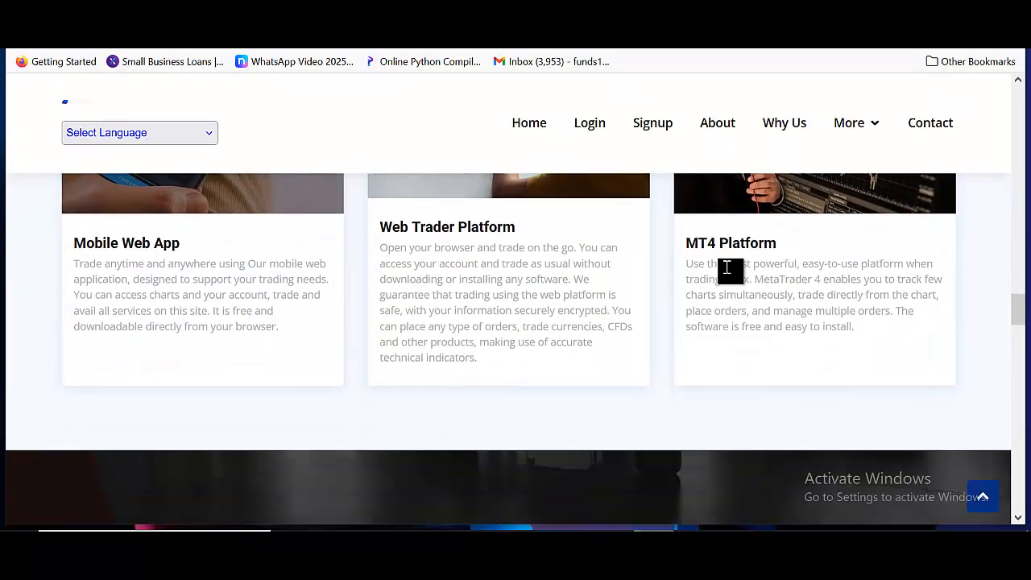
scroll(848, 275, "down", 5)
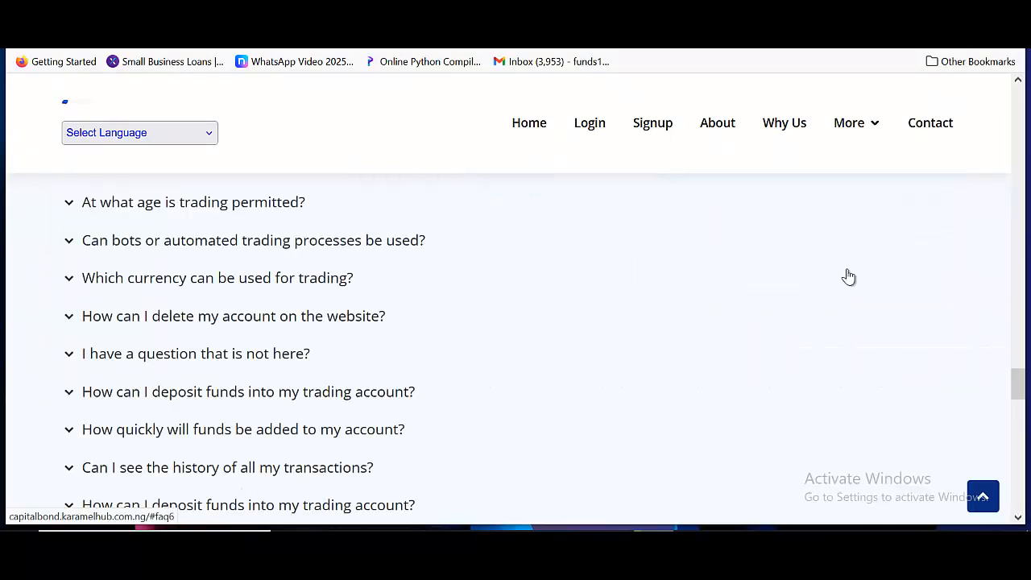
scroll(849, 276, "down", 3)
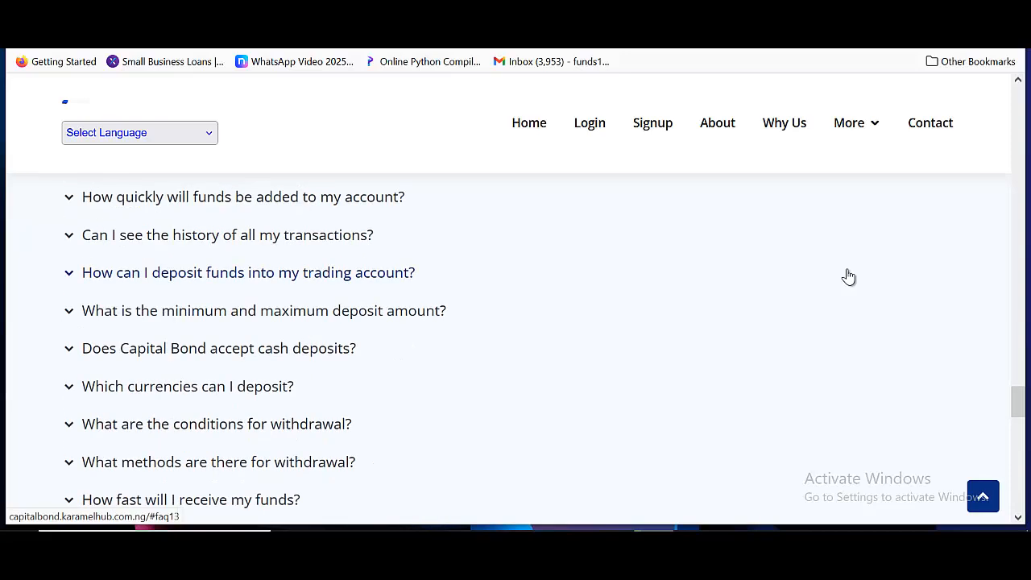
scroll(849, 276, "down", 6)
scroll(850, 276, "down", 10)
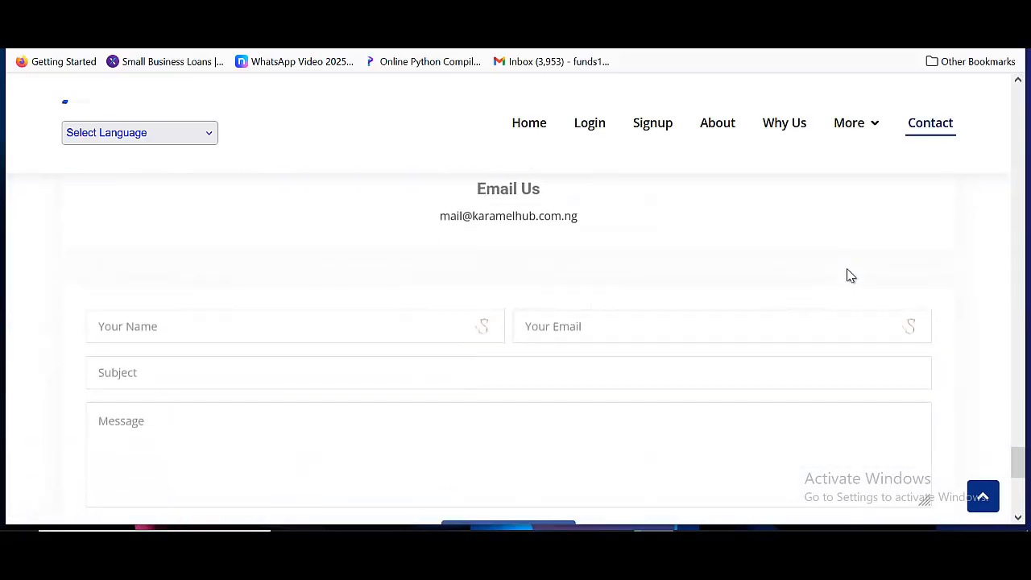
scroll(850, 276, "up", 15)
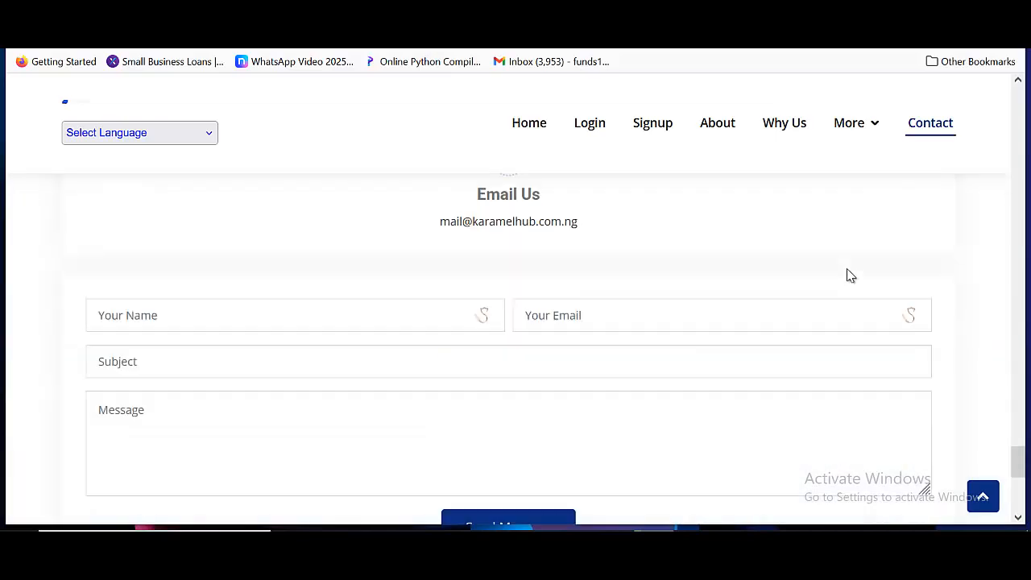
scroll(850, 278, "up", 15)
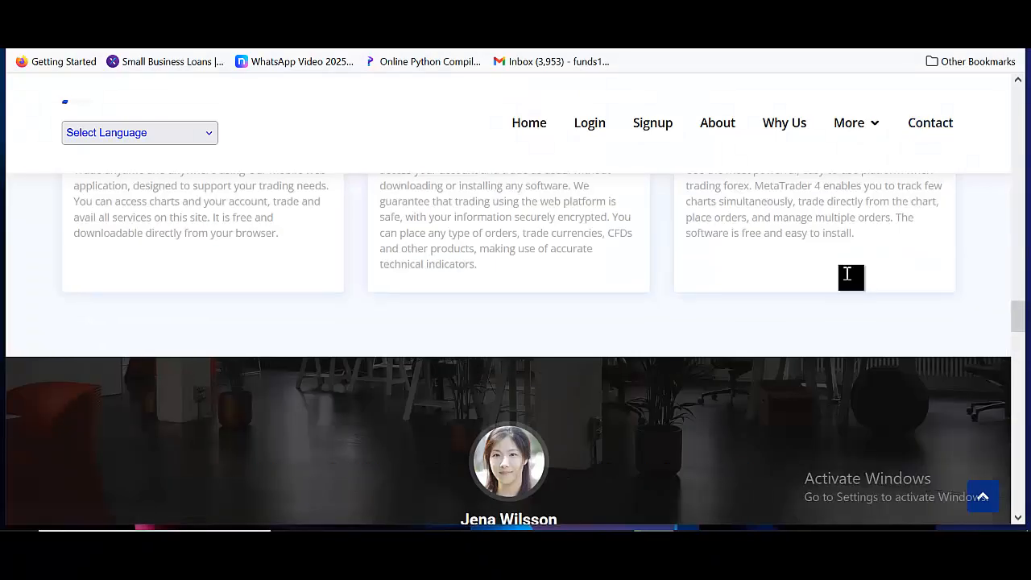
scroll(850, 288, "up", 15)
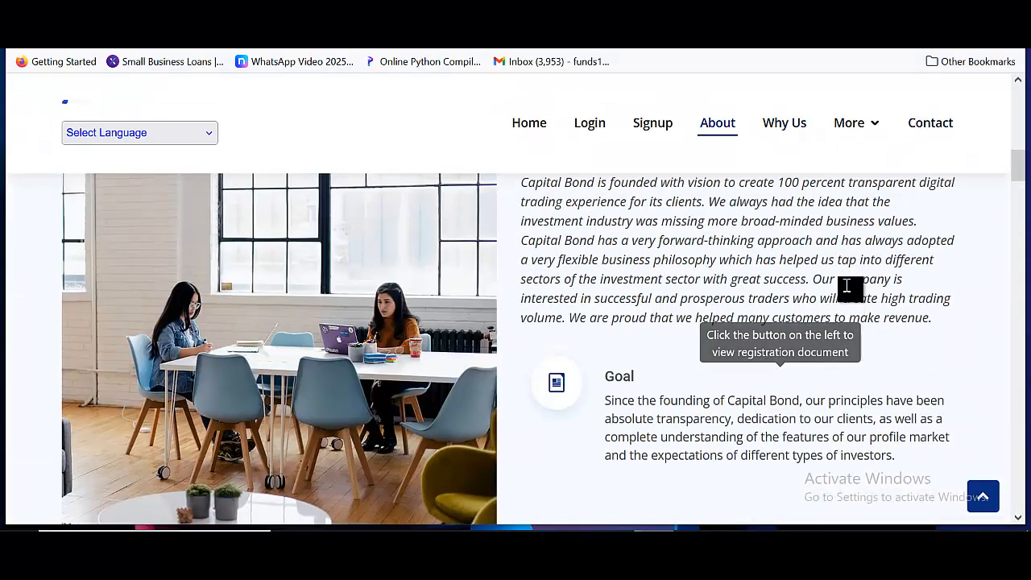
scroll(846, 290, "up", 5)
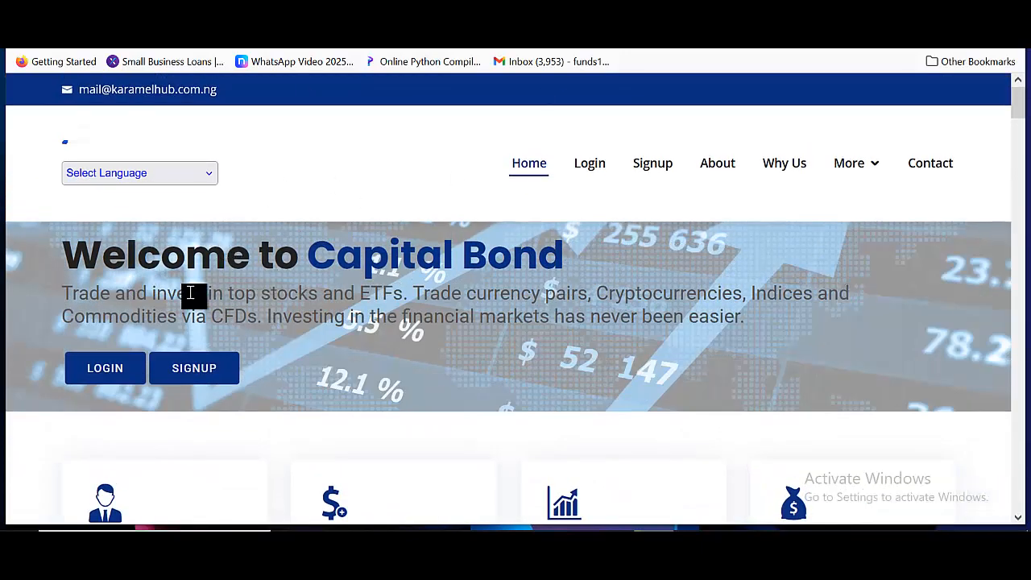
- Log in from the welcome banner and look over the account dashboard down to its history tables
left_click(129, 367)
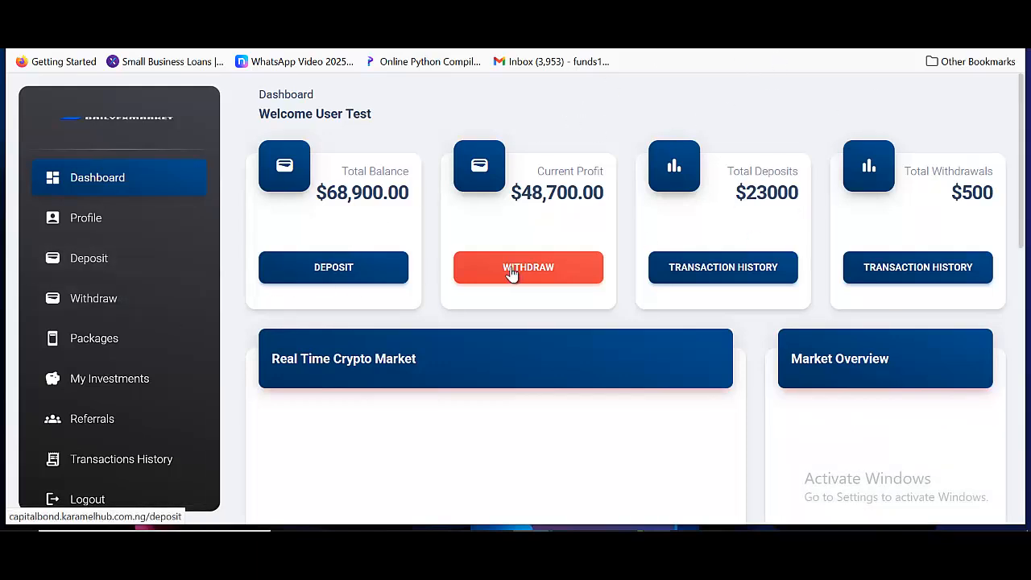
scroll(540, 274, "down", 5)
scroll(542, 274, "down", 3)
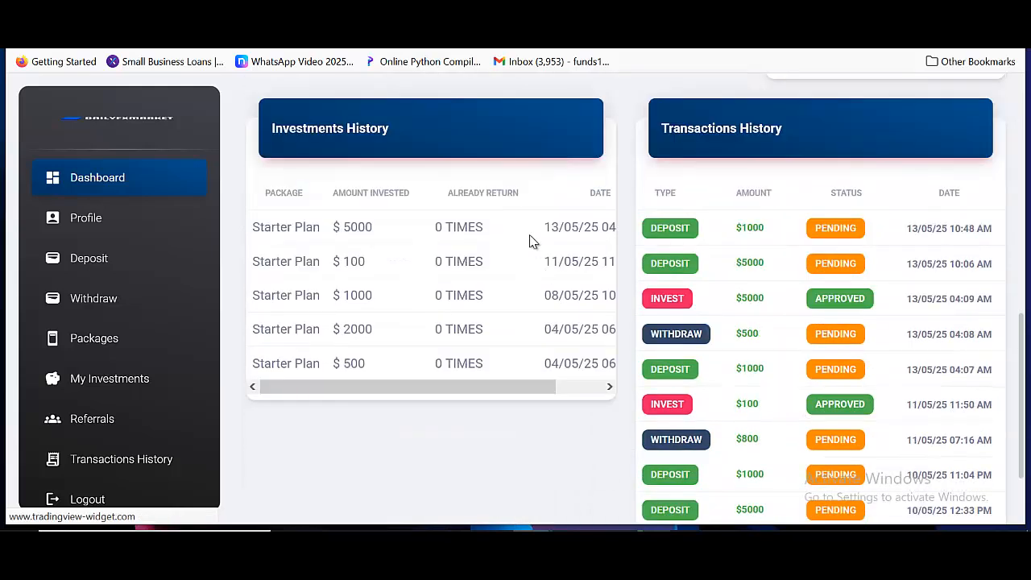
scroll(531, 242, "up", 4)
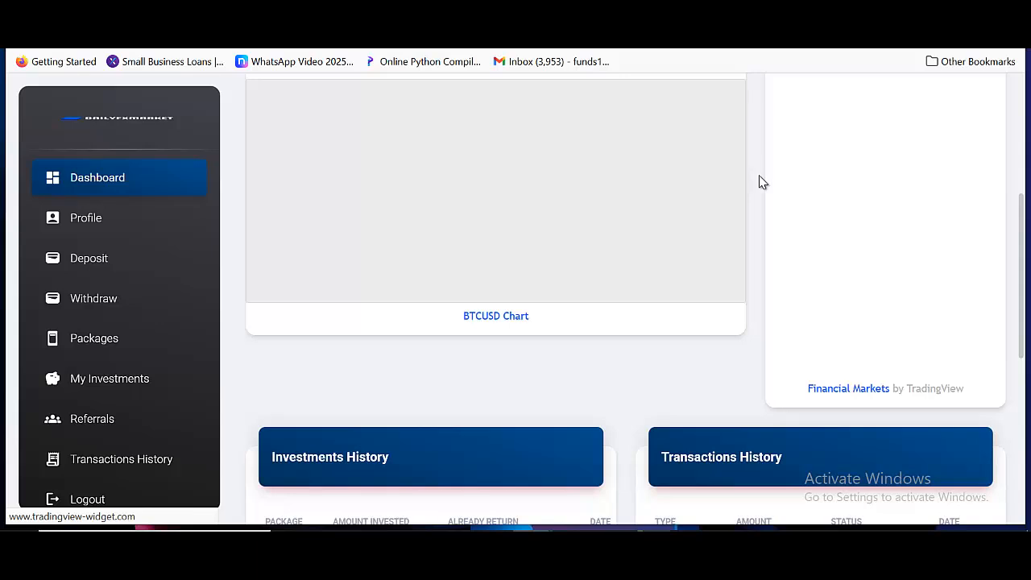
scroll(760, 182, "up", 5)
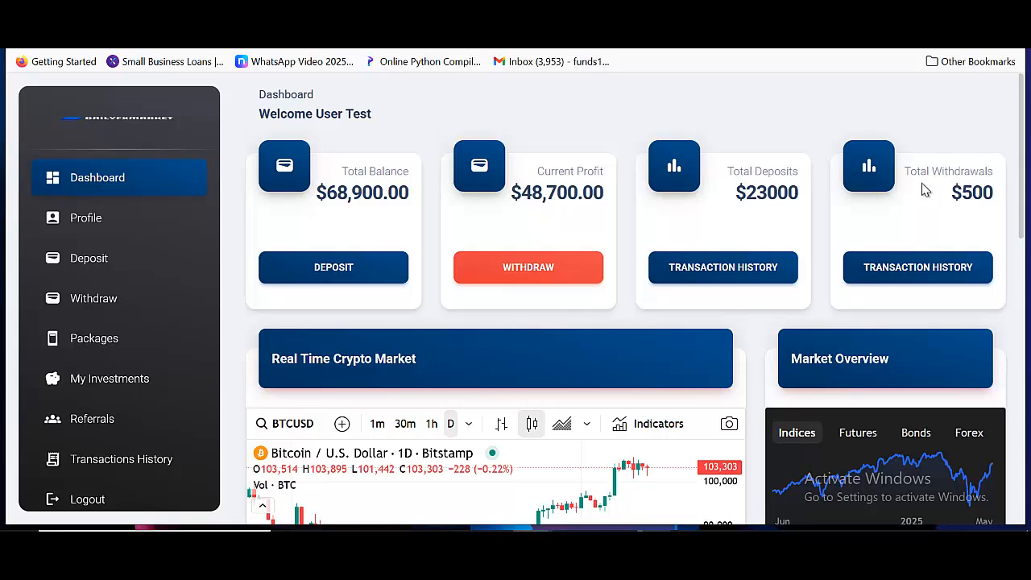
- Examine the dashboard's crypto chart and market overview, then the Investments History dates and the Transactions History list
scroll(780, 258, "down", 2)
scroll(753, 286, "down", 1)
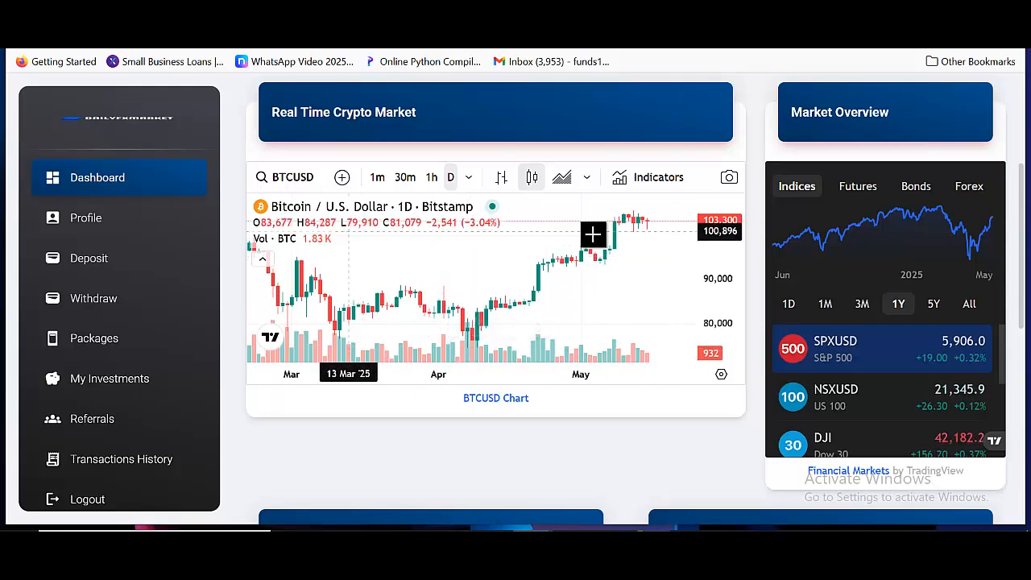
scroll(757, 335, "down", 1)
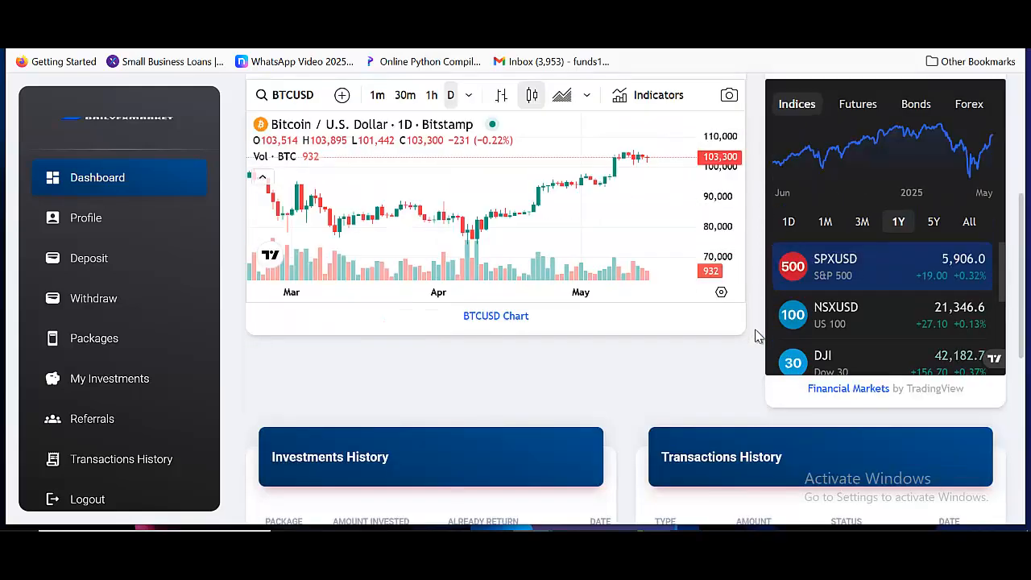
scroll(757, 346, "down", 3)
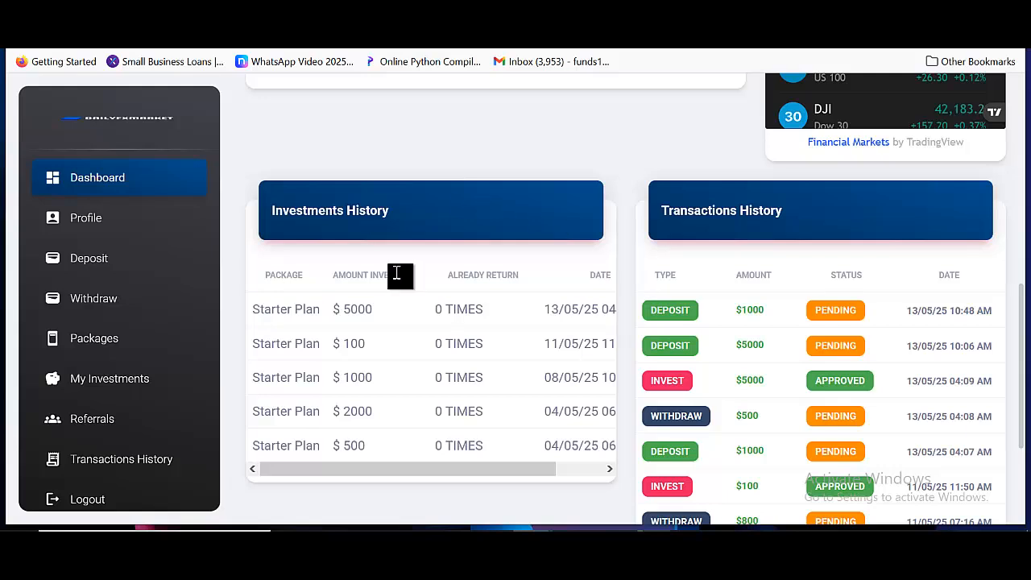
left_click_drag(425, 470, 603, 253)
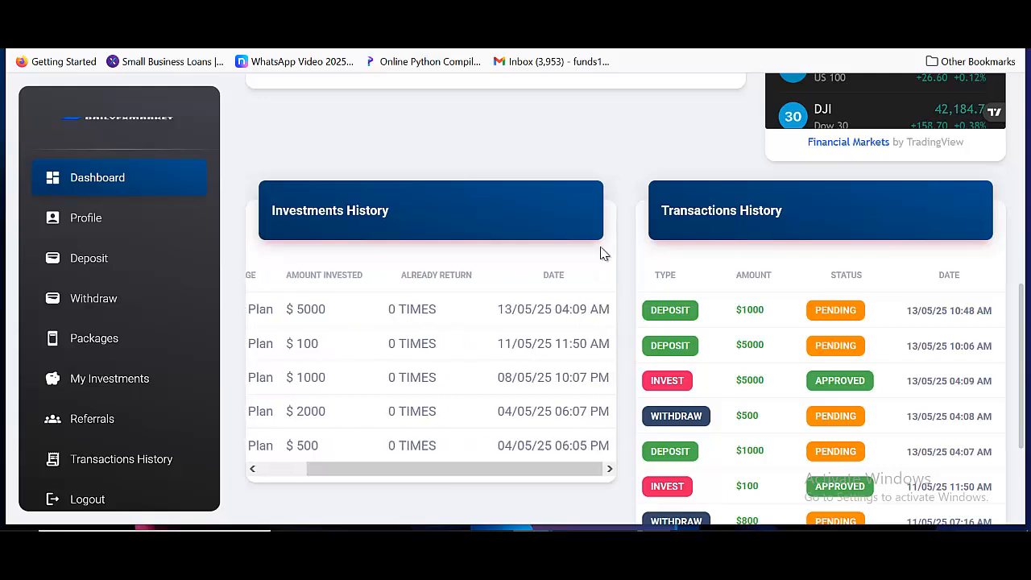
scroll(700, 313, "down", 2)
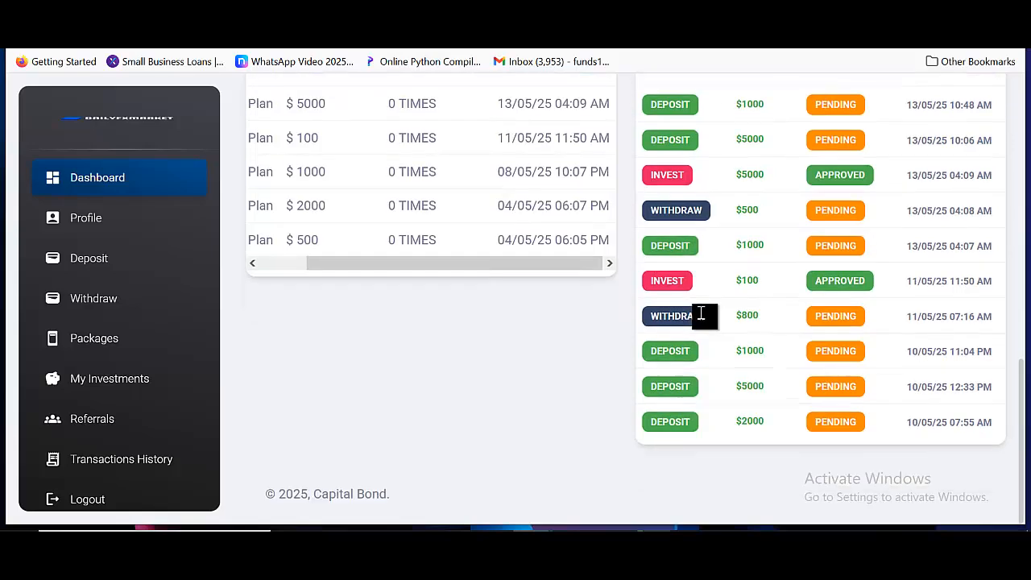
scroll(684, 315, "up", 5)
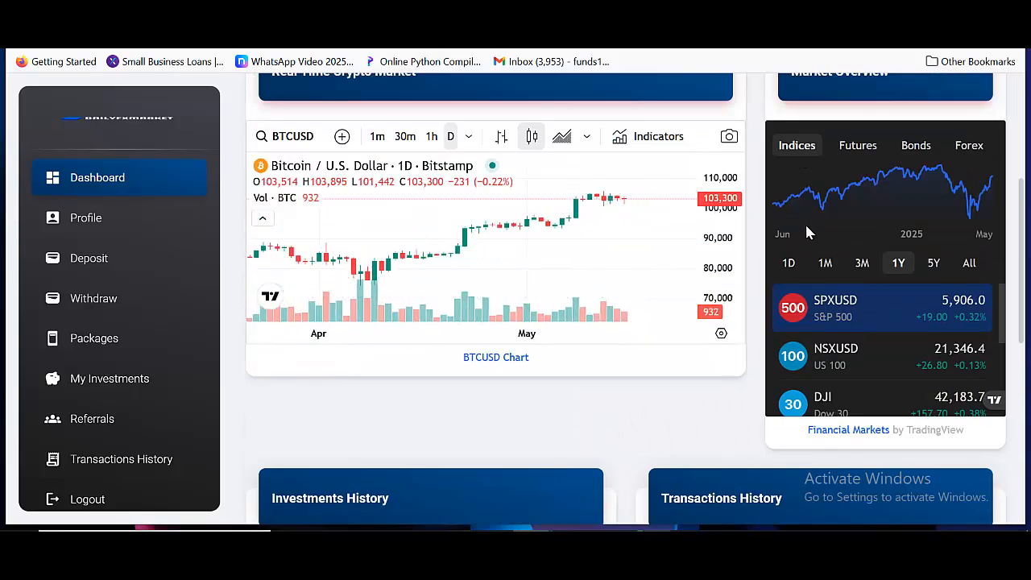
scroll(766, 234, "up", 4)
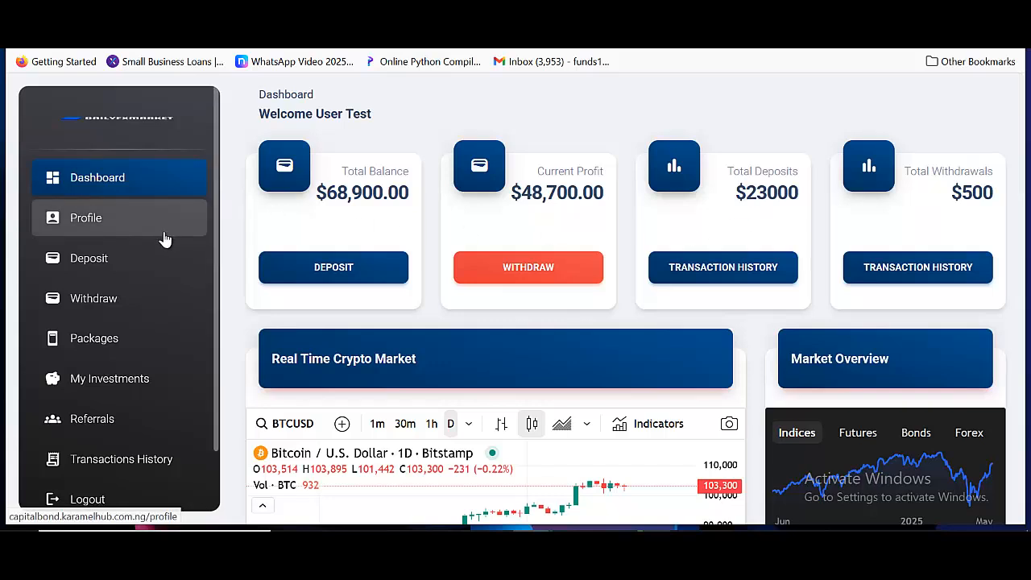
- Open the profile page and go through the name, email address, username and phone number fields
scroll(106, 322, "down", 1)
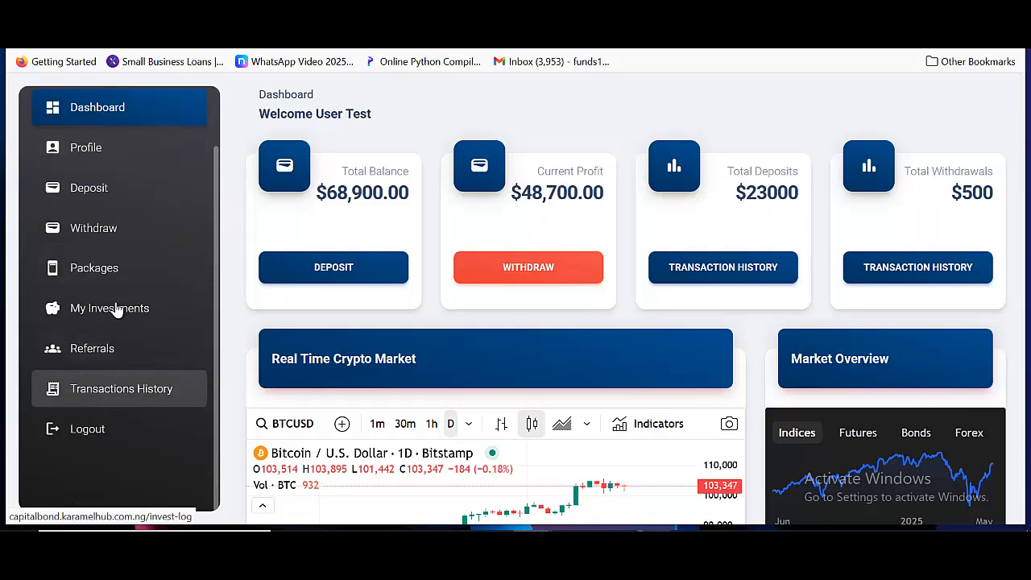
scroll(111, 282, "up", 1)
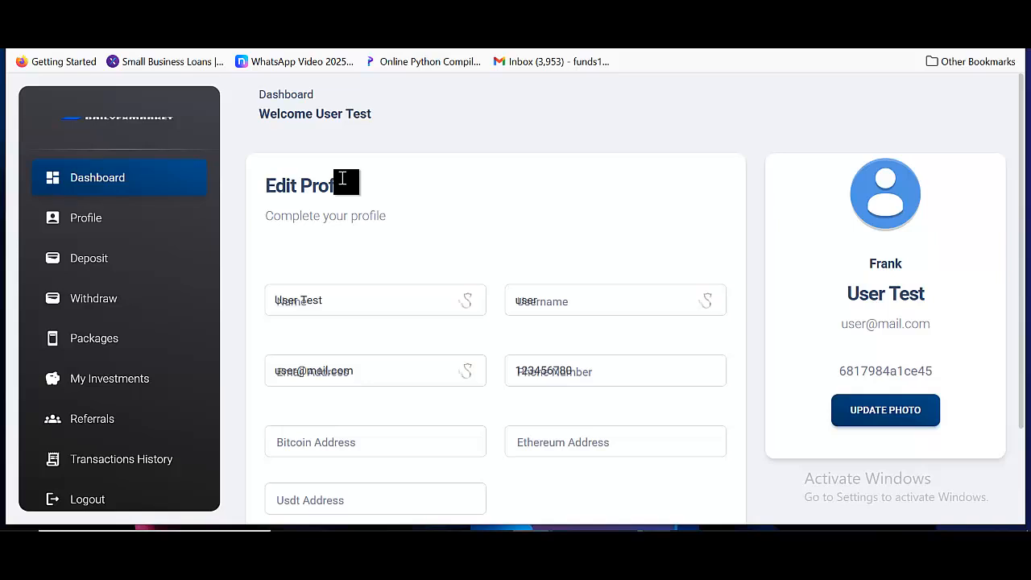
scroll(422, 193, "down", 3)
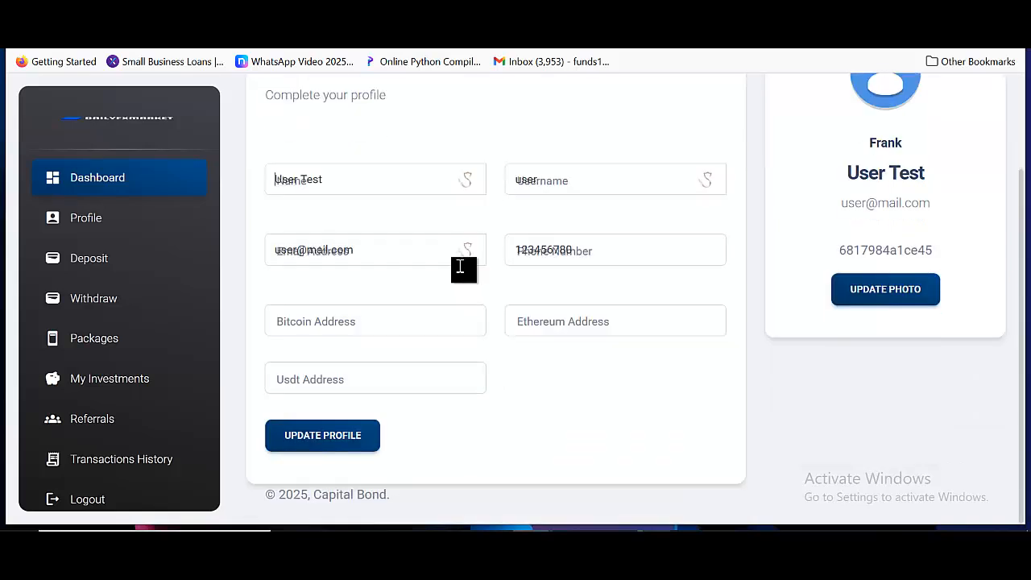
left_click(375, 250)
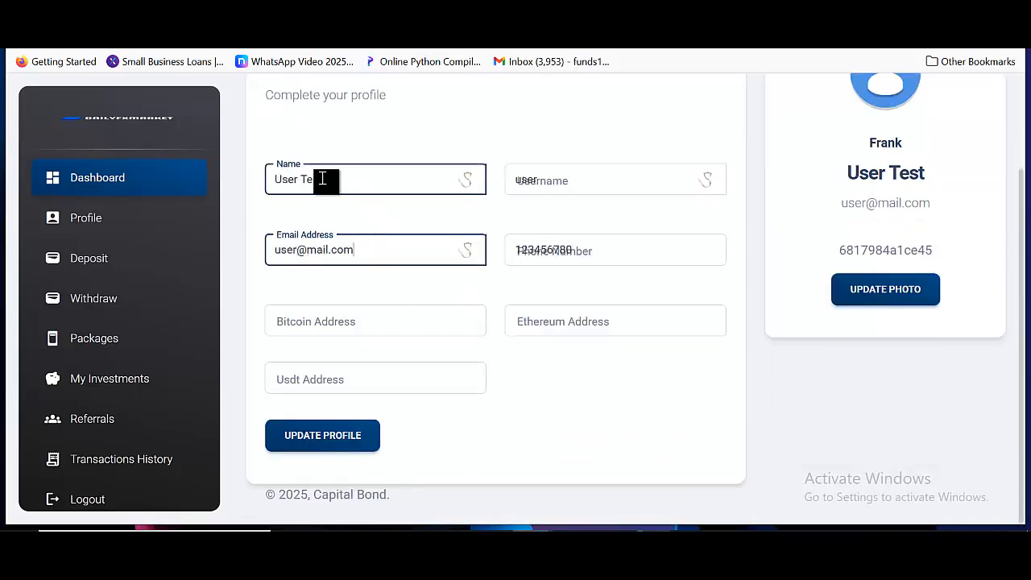
left_click(564, 180)
left_click(623, 249)
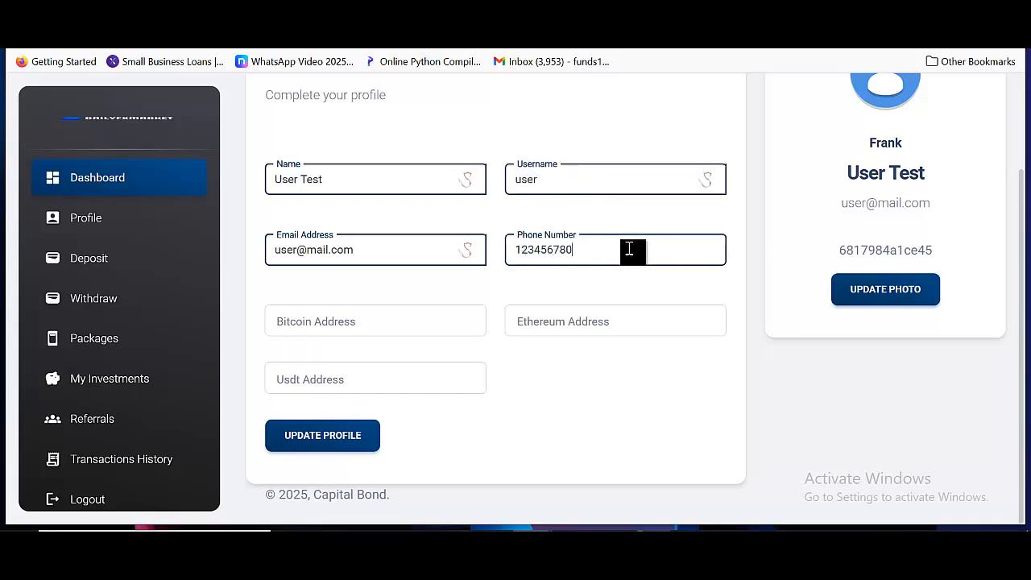
- Look over the profile page's photo card and its empty Bitcoin, Ethereum and Usdt address fields
scroll(823, 224, "up", 3)
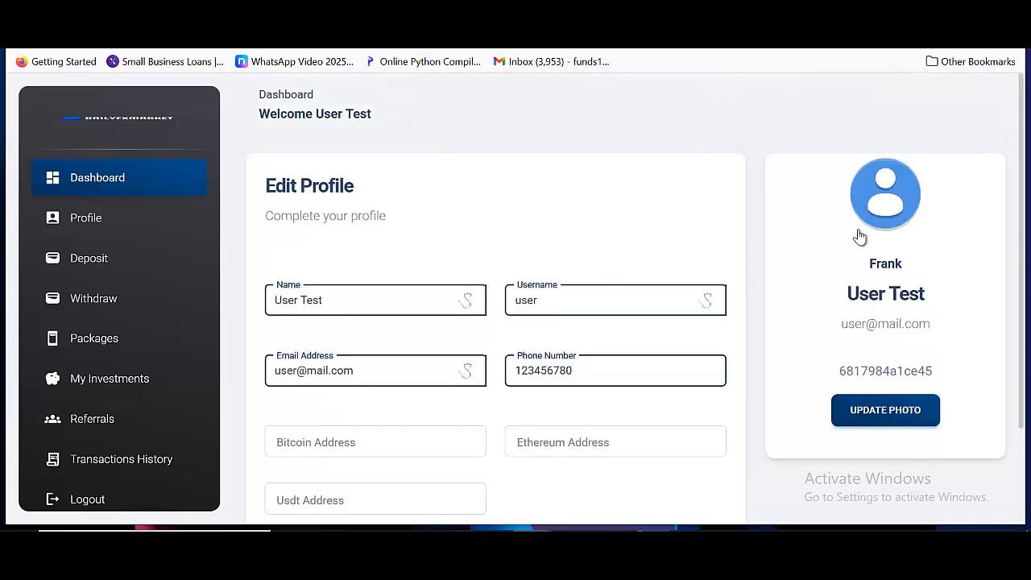
scroll(857, 234, "down", 2)
scroll(861, 193, "up", 2)
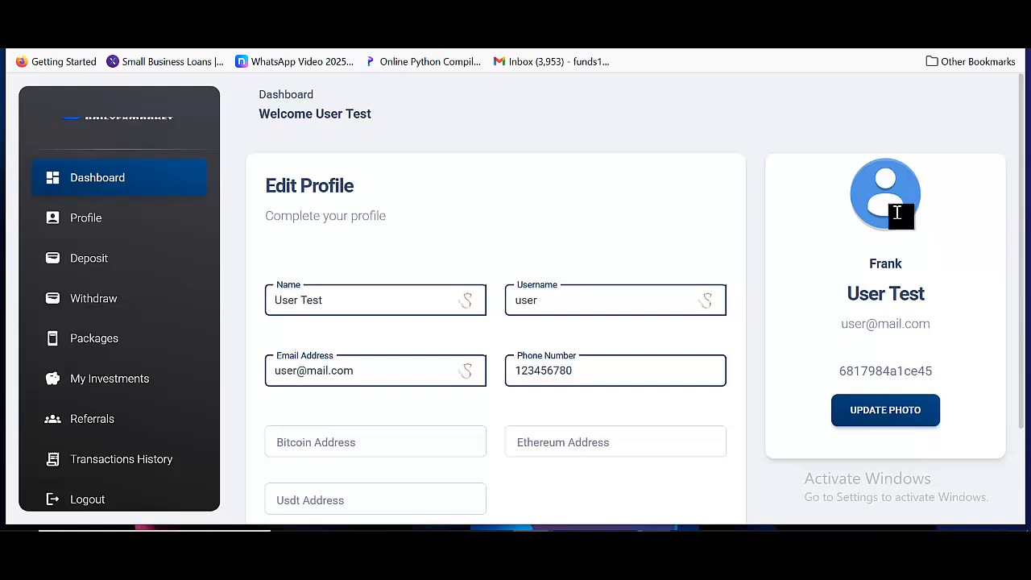
scroll(899, 214, "down", 2)
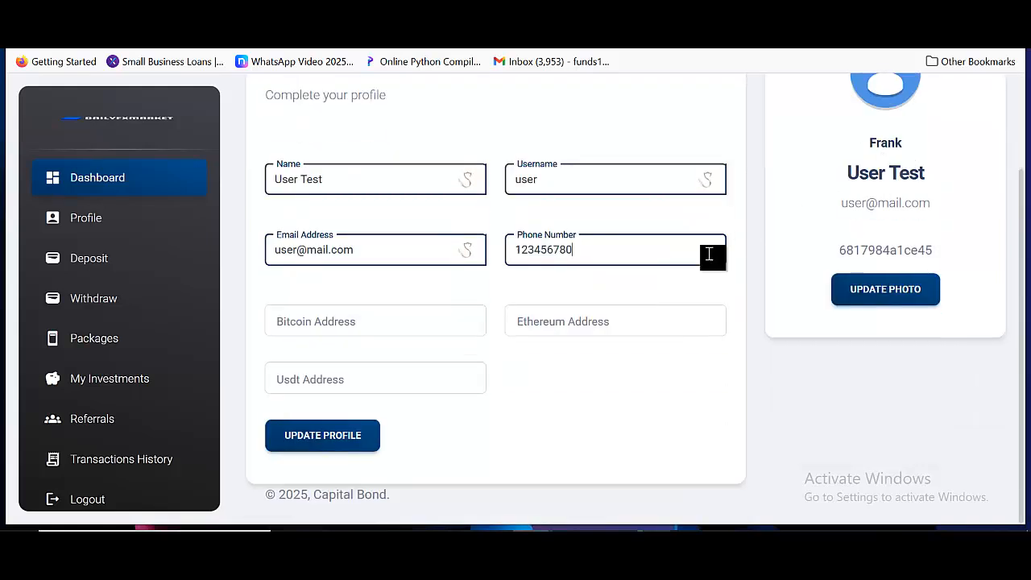
left_click(387, 329)
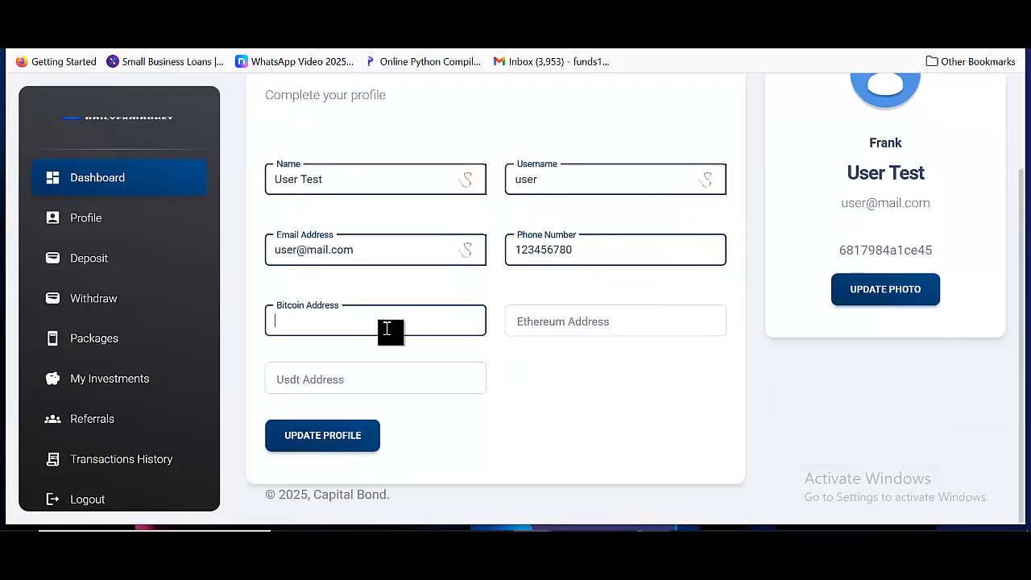
left_click(538, 322)
left_click(372, 382)
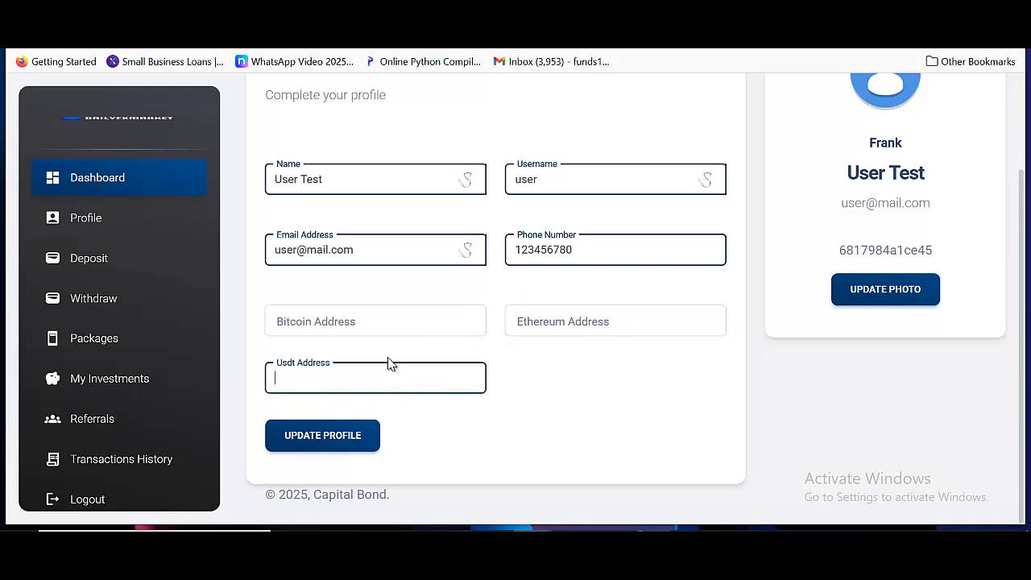
scroll(439, 363, "up", 2)
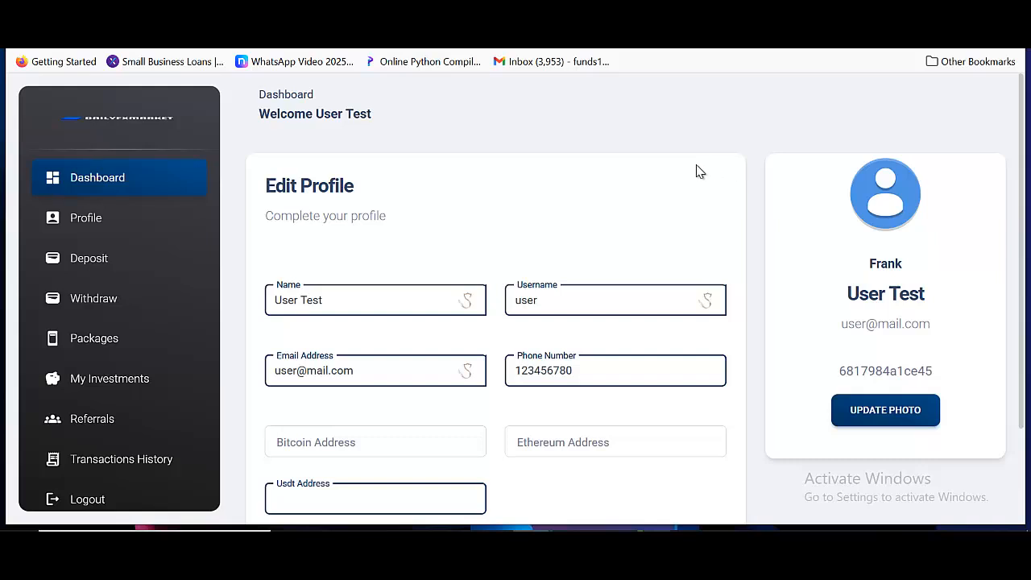
- Open the account deposit page and enter 2000 as the deposit amount
left_click(120, 260)
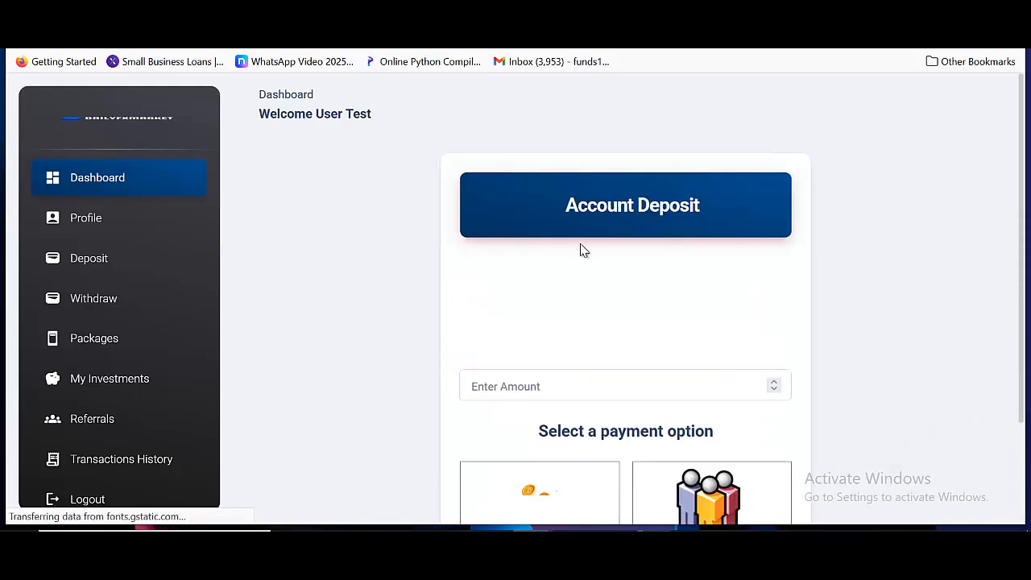
scroll(584, 250, "down", 2)
scroll(603, 253, "down", 2)
scroll(603, 253, "up", 2)
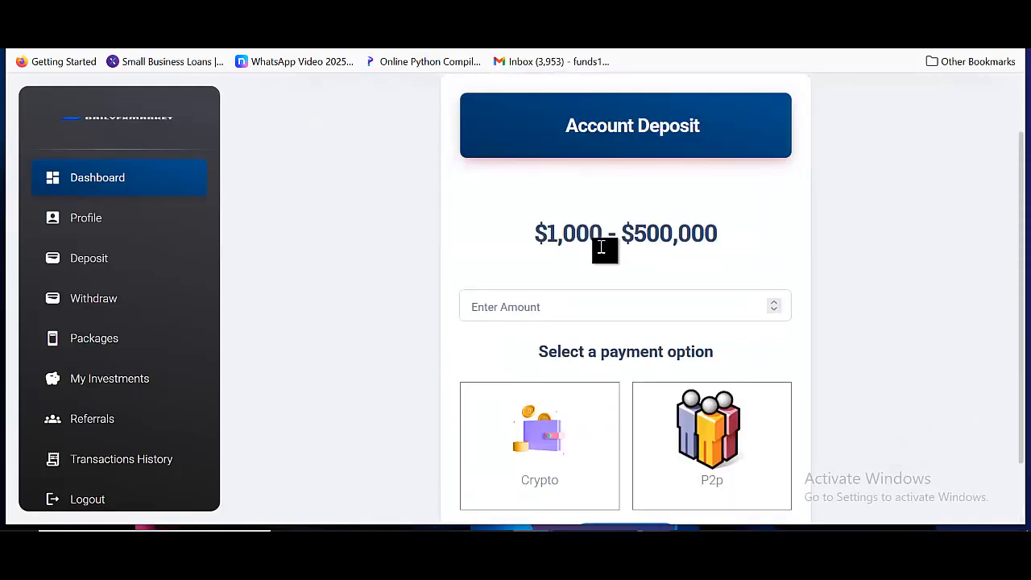
left_click(540, 309)
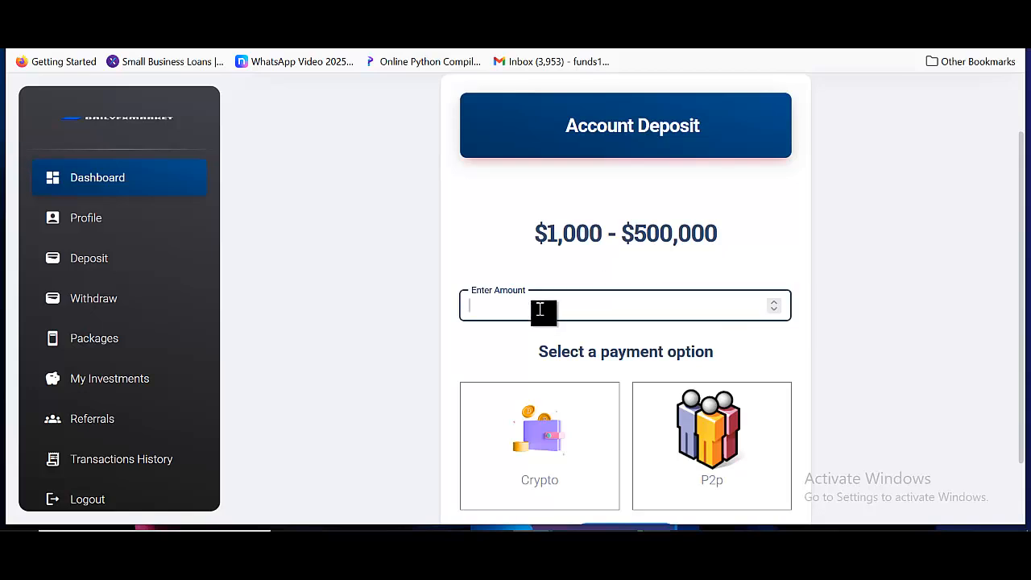
type("1")
key("BackSpace")
type("2000")
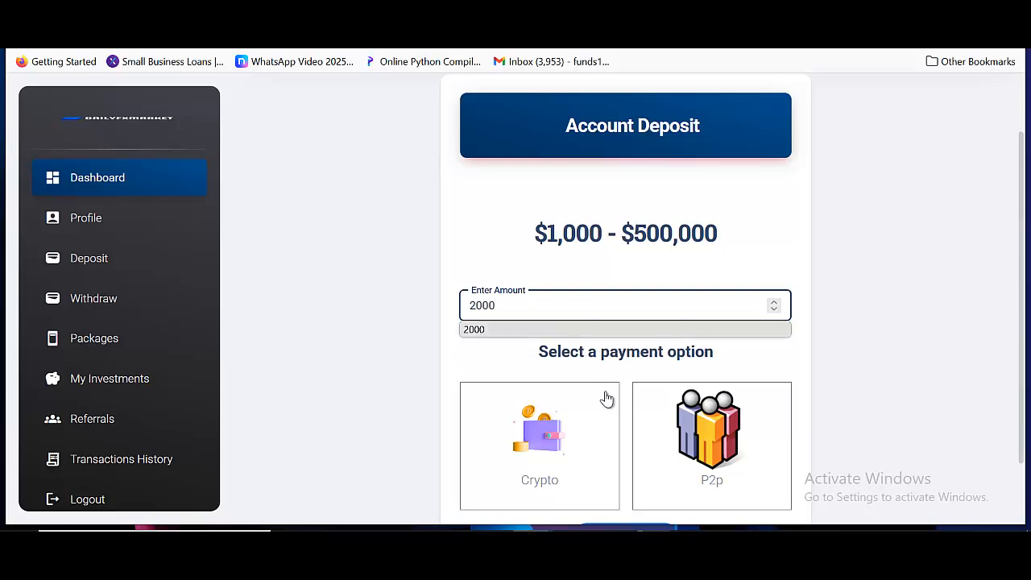
- Select the Crypto payment option, then switch to P2P with Paypal as the payment method
scroll(620, 383, "down", 1)
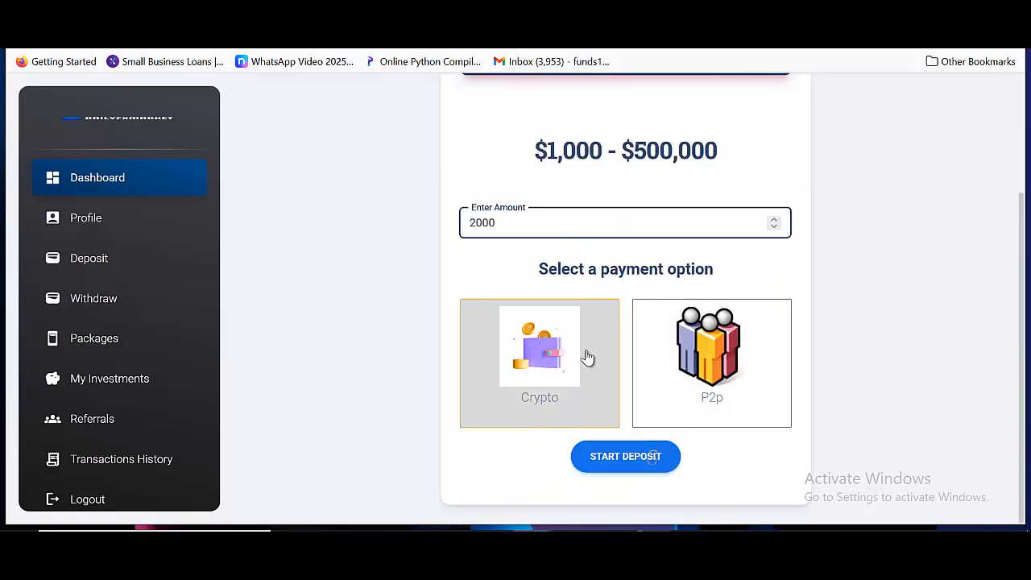
left_click(542, 411)
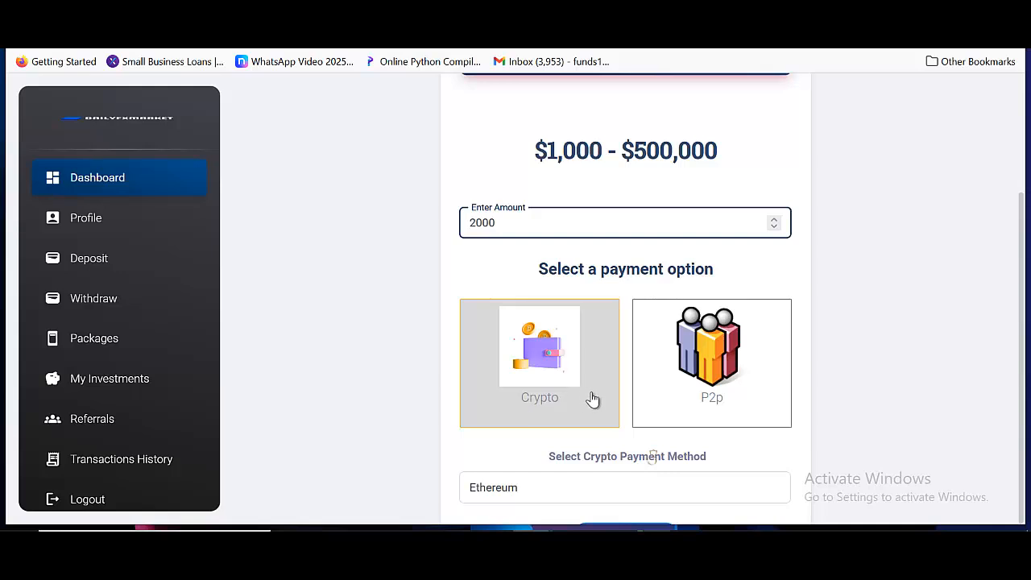
scroll(592, 399, "down", 1)
left_click(681, 310)
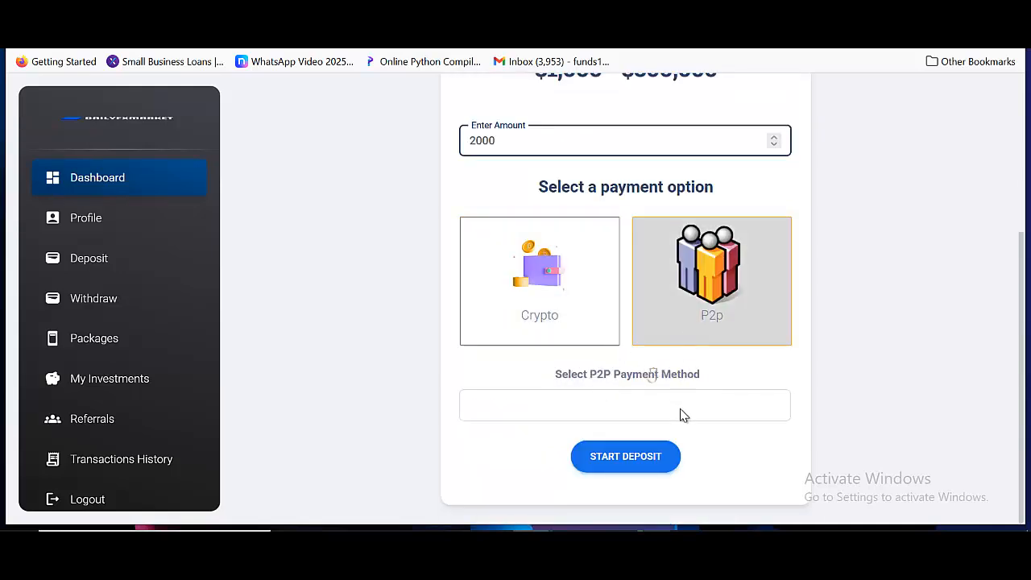
left_click(547, 407)
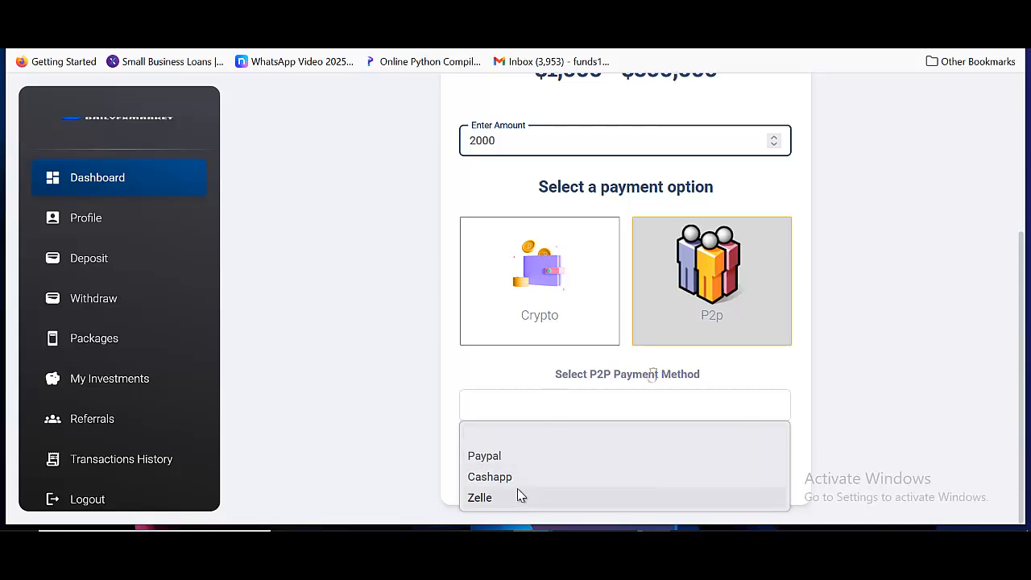
left_click(517, 457)
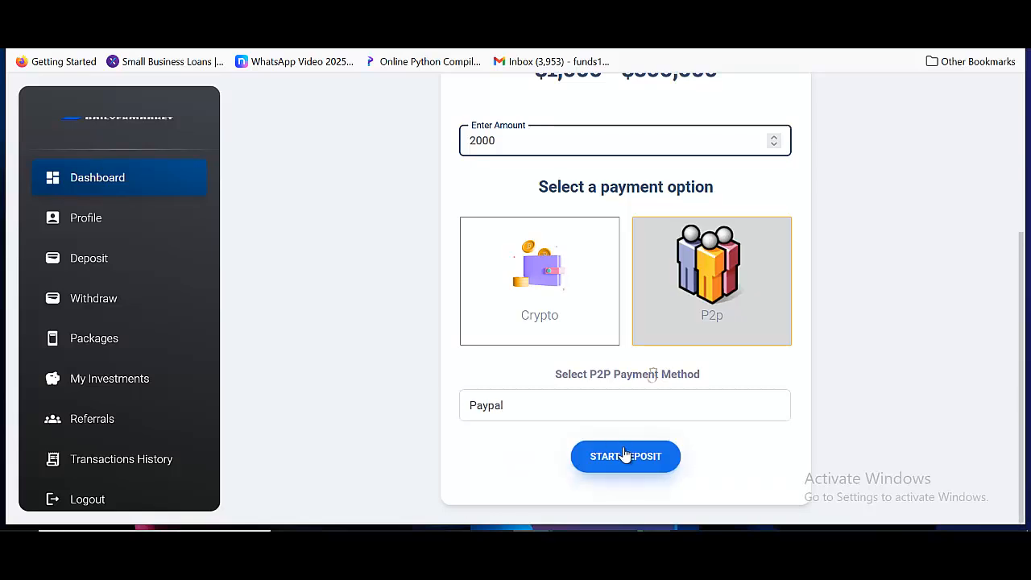
- Try to start the 2000 deposit with the Crypto option and Ethereum as the payment method
left_click(589, 304)
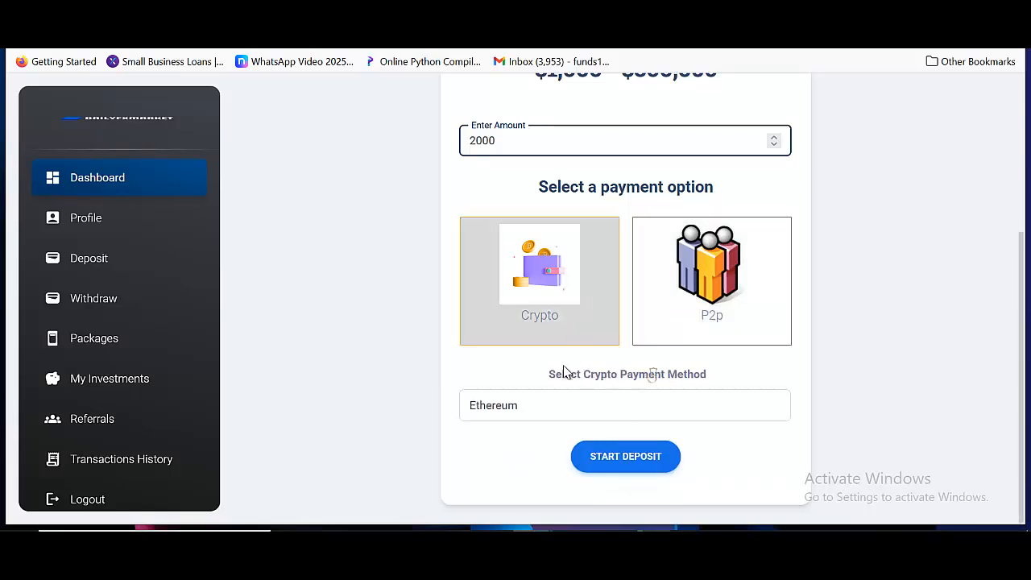
left_click(555, 416)
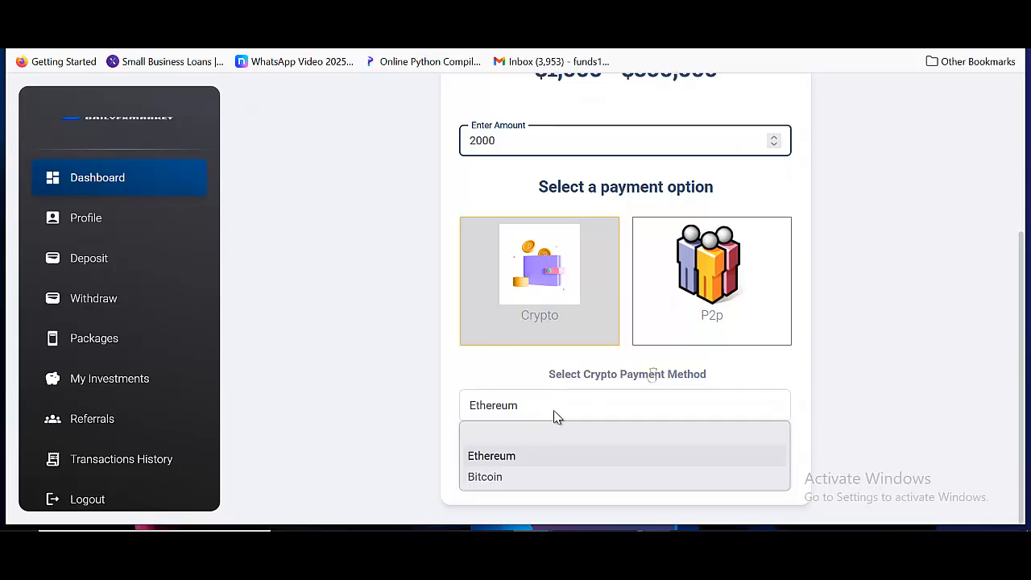
left_click(543, 453)
left_click(650, 466)
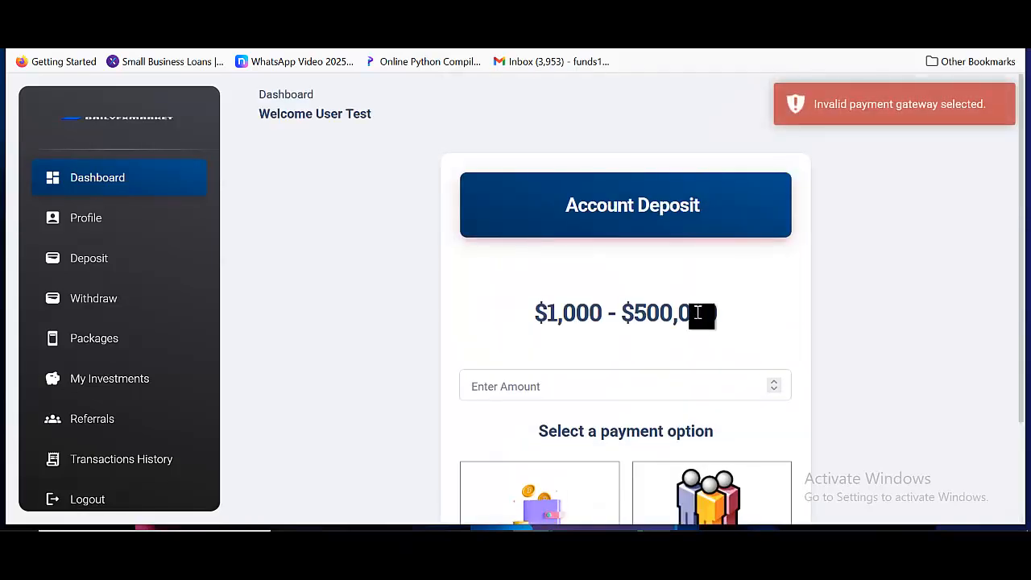
- Enter 5000 as the deposit amount and select P2P as the payment option
scroll(685, 331, "down", 2)
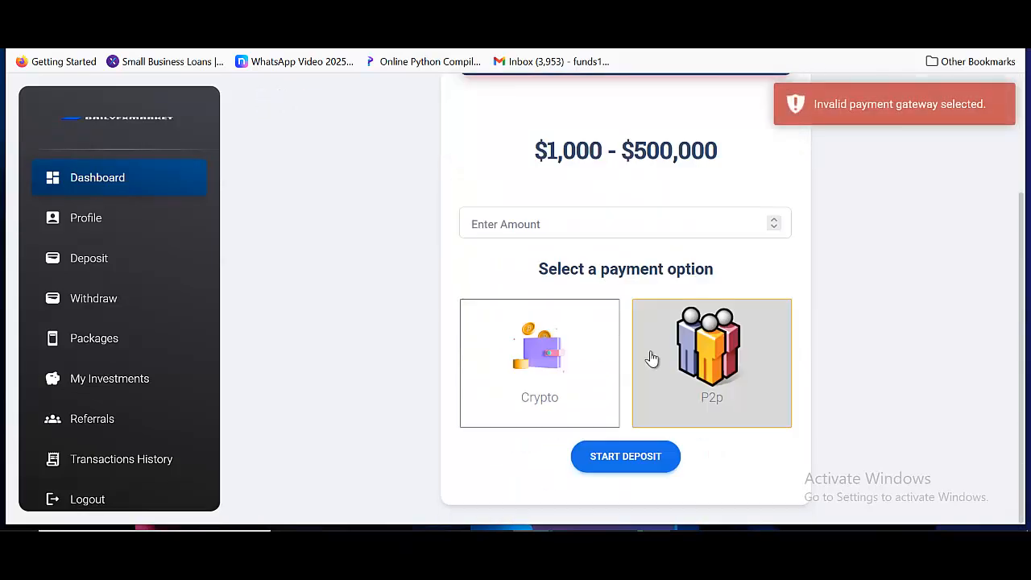
left_click(649, 226)
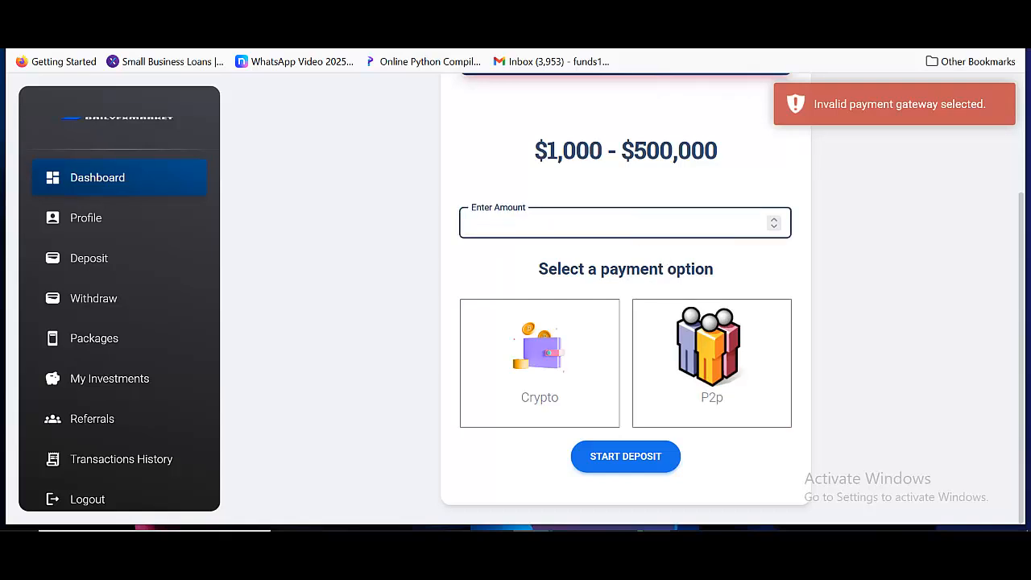
type("5000")
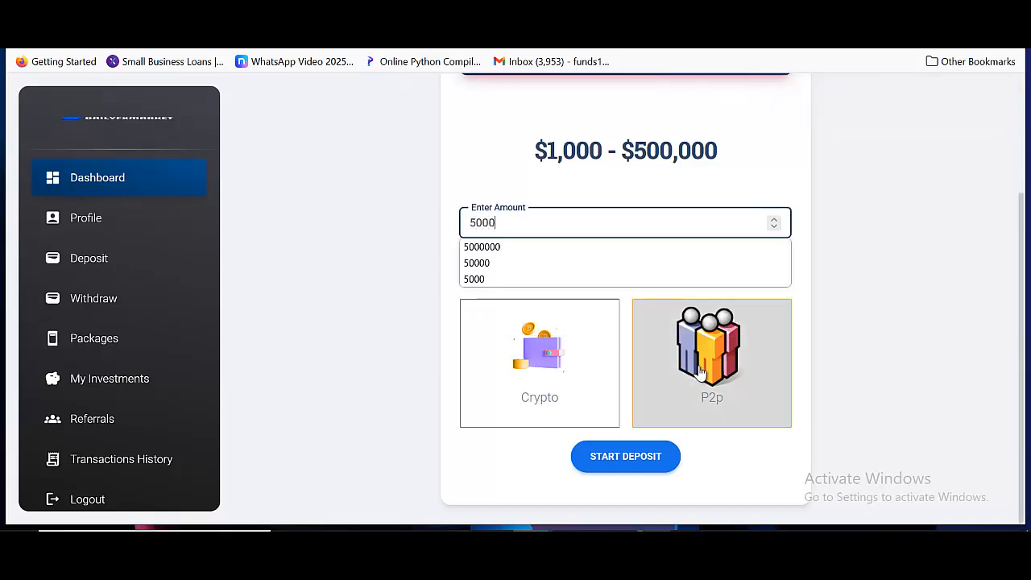
left_click(700, 372)
- Start the 5000 deposit with Paypal as the P2P payment method and confirm the payment
scroll(685, 436, "down", 1)
left_click(631, 413)
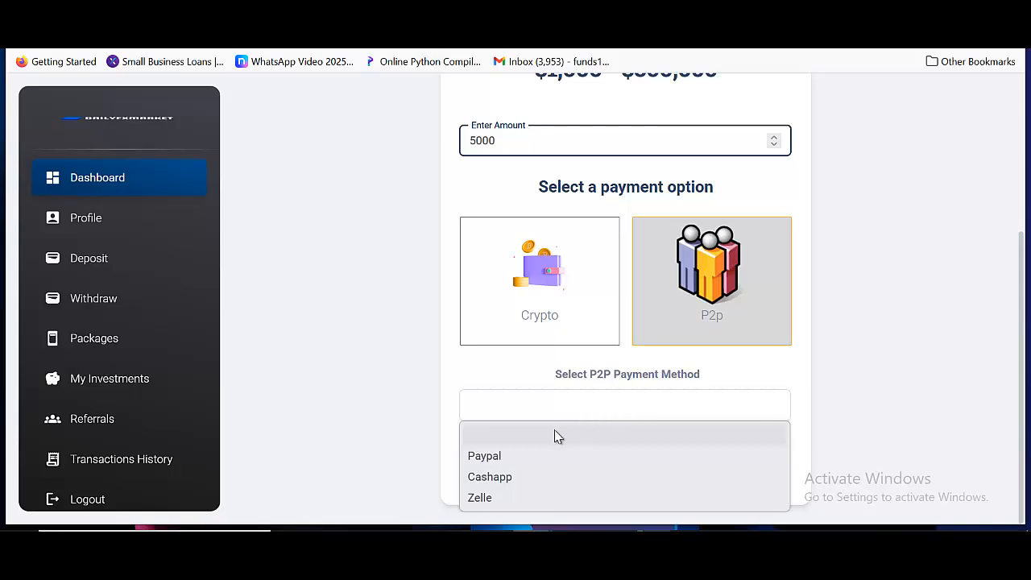
left_click(520, 456)
left_click(621, 466)
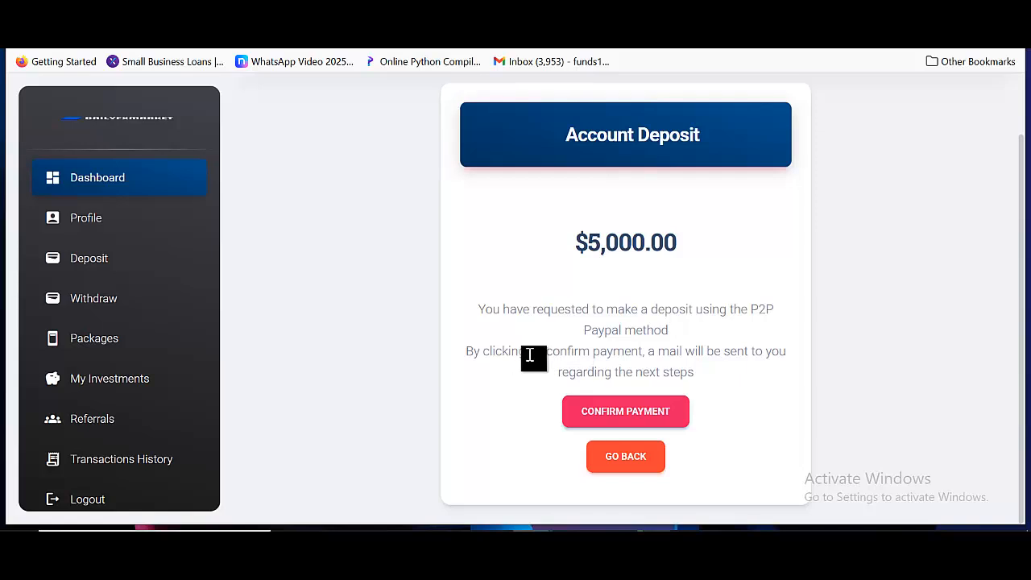
left_click(622, 411)
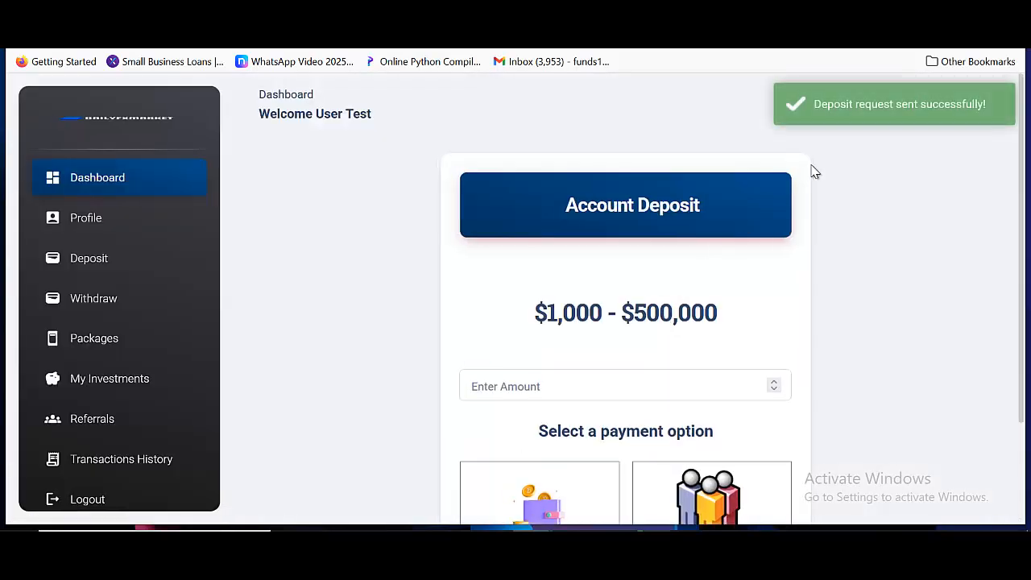
- Select P2P as the payment option for another deposit and enter 3000 as its amount
scroll(686, 214, "down", 2)
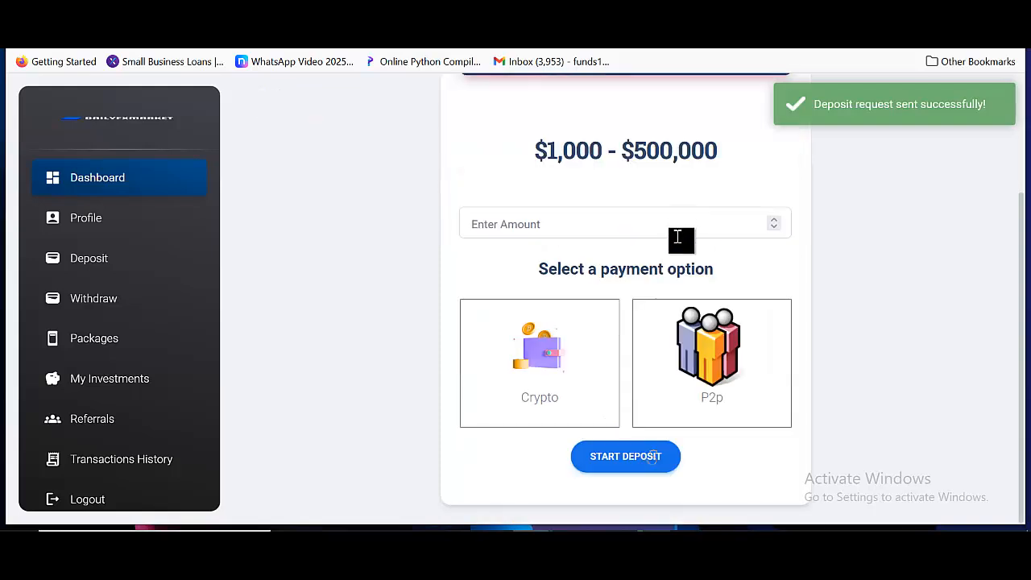
scroll(409, 200, "up", 2)
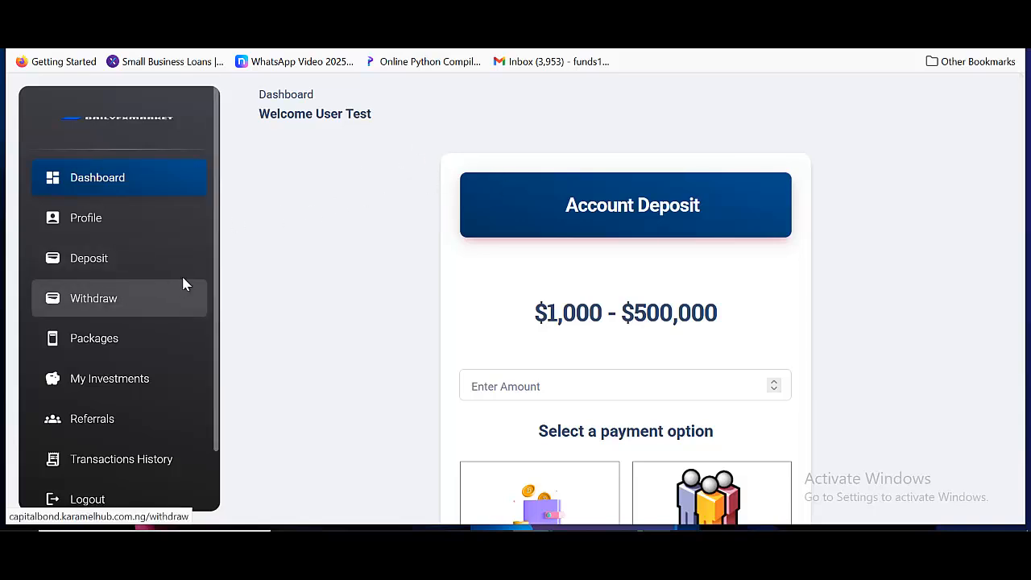
scroll(570, 319, "down", 2)
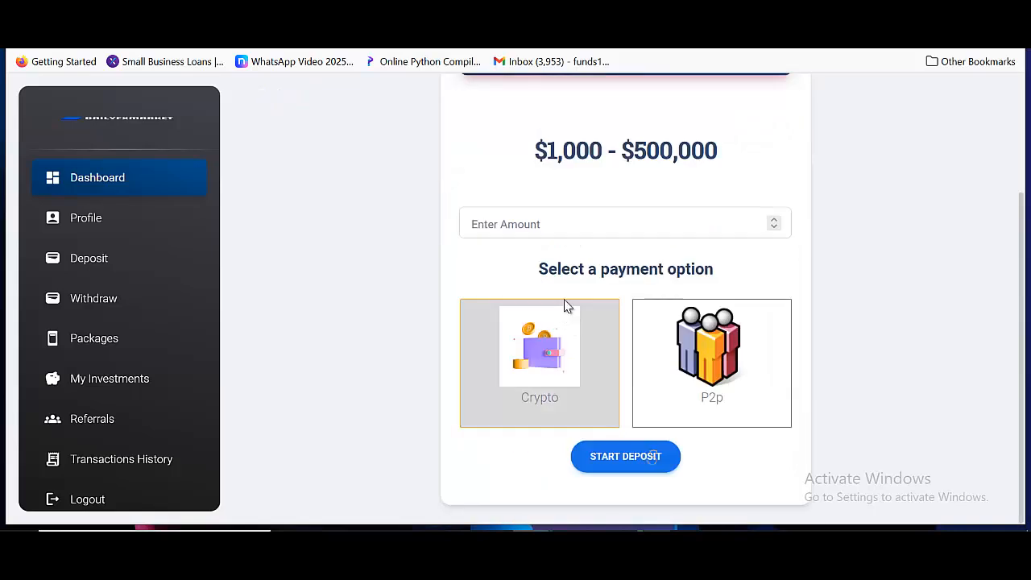
left_click(716, 382)
scroll(604, 427, "down", 1)
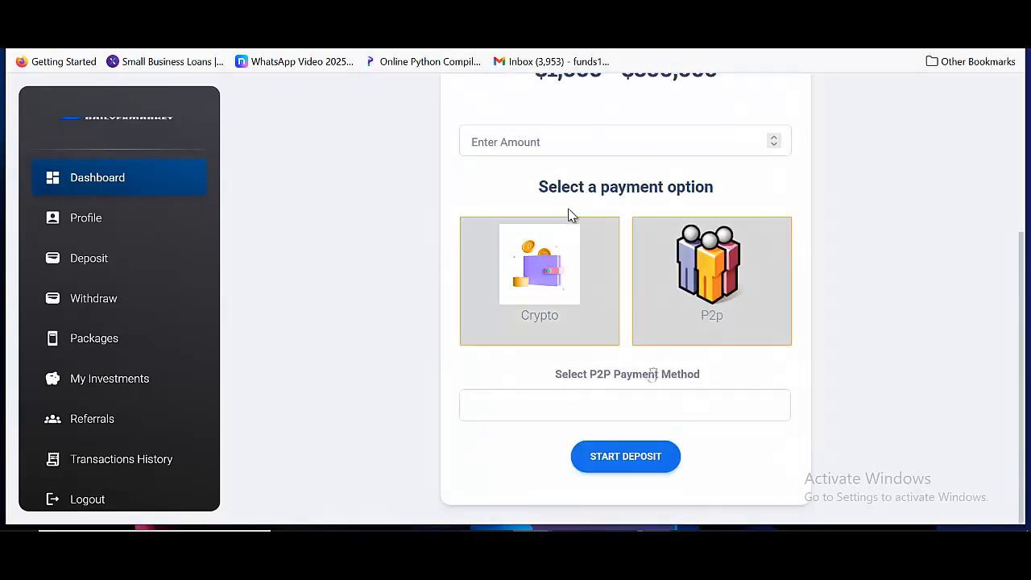
left_click(548, 149)
type("5")
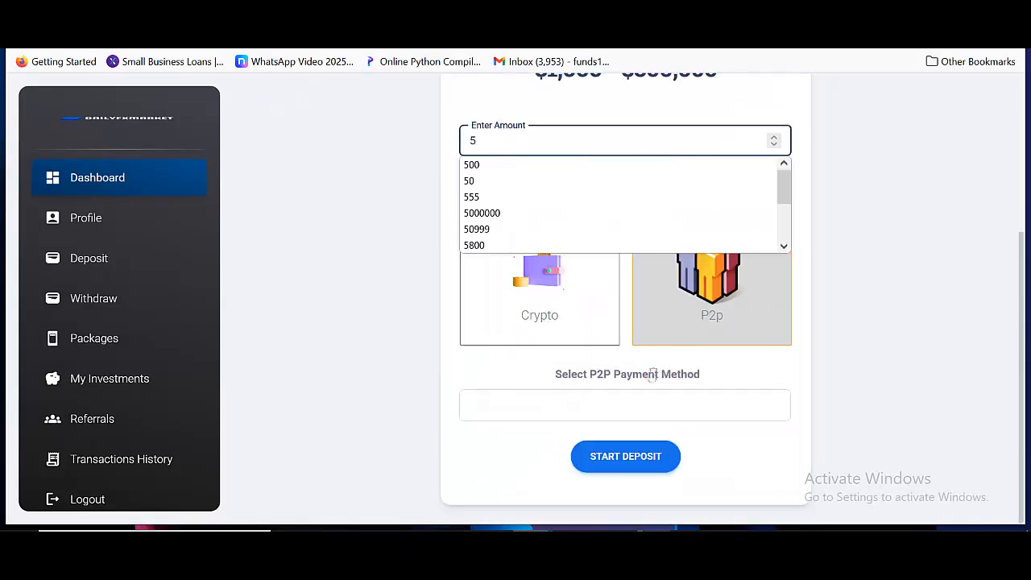
key("BackSpace")
type("3000")
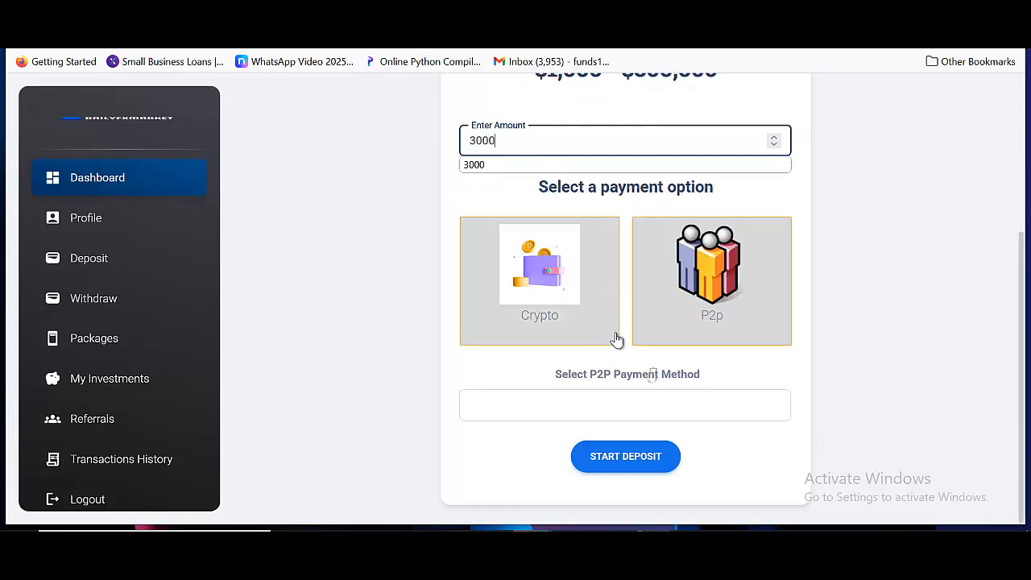
- Start the 3000 deposit with Cashapp as the P2P payment method and confirm the payment
left_click(603, 409)
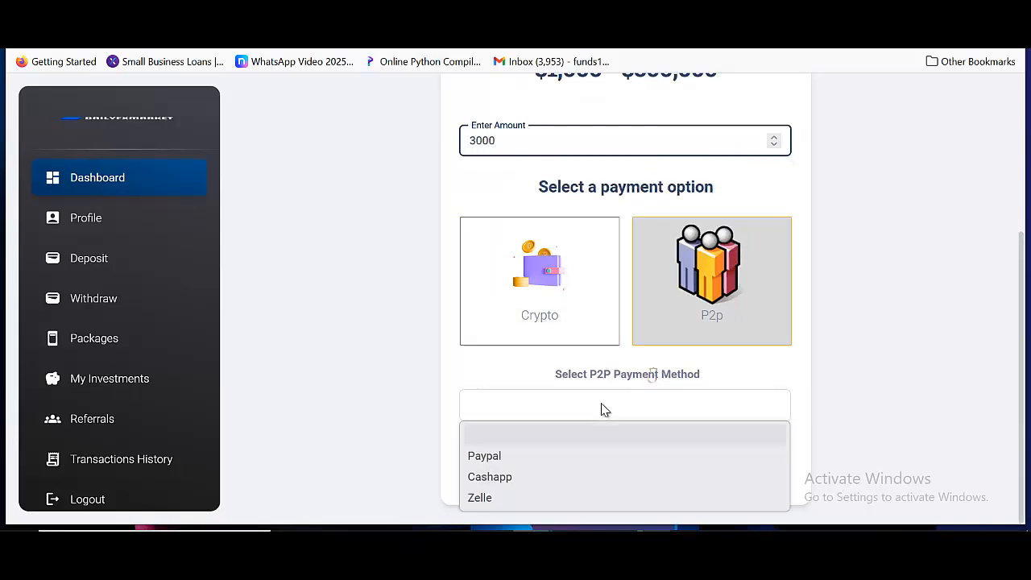
left_click(544, 480)
left_click(663, 460)
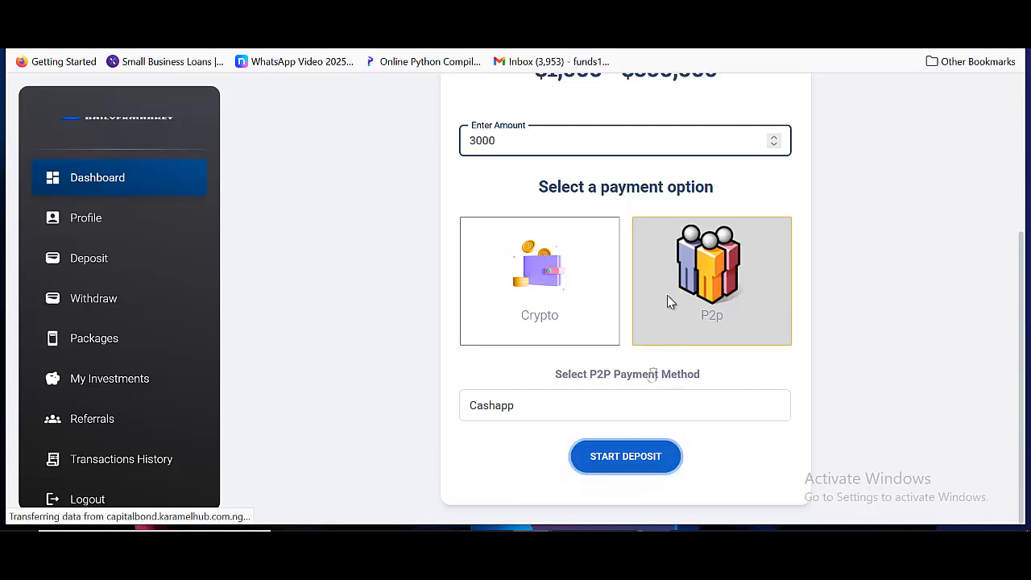
scroll(669, 310, "down", 1)
left_click(655, 403)
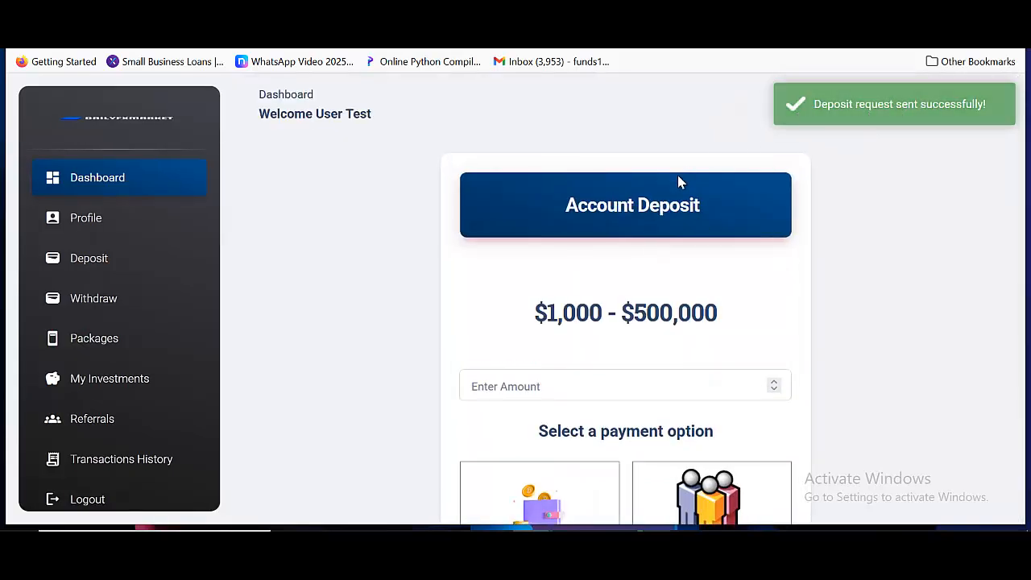
- Submit a withdrawal request for 3000 with Ethereum as the payment method and "gdsgsdgsdgsdgsd" as the payment details
left_click(107, 298)
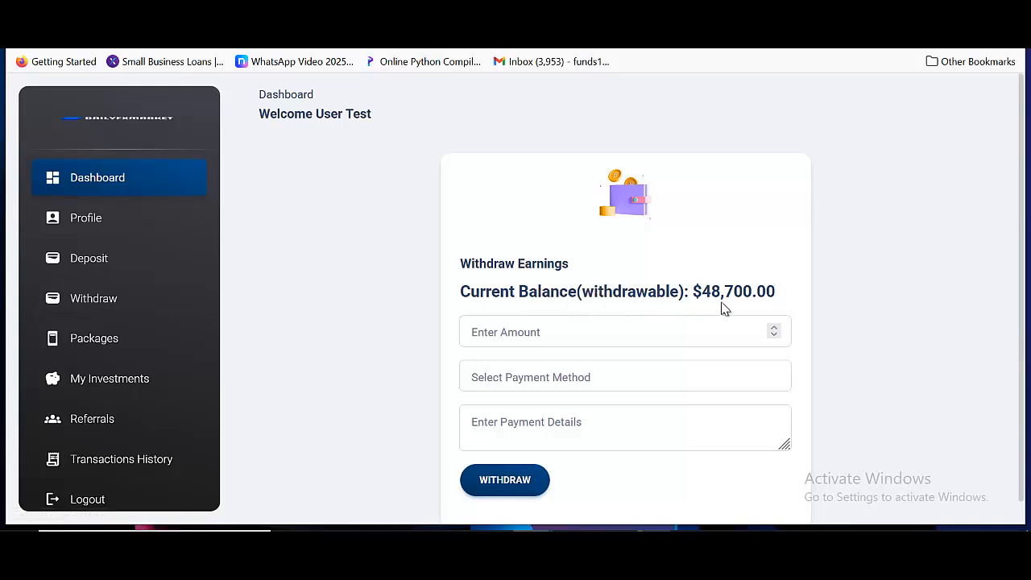
left_click(512, 335)
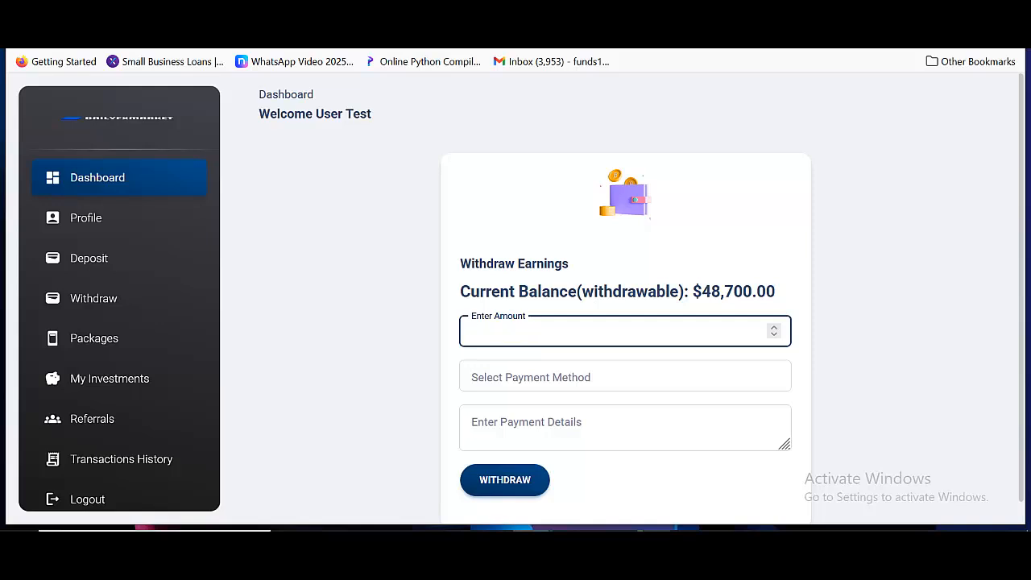
type("3000")
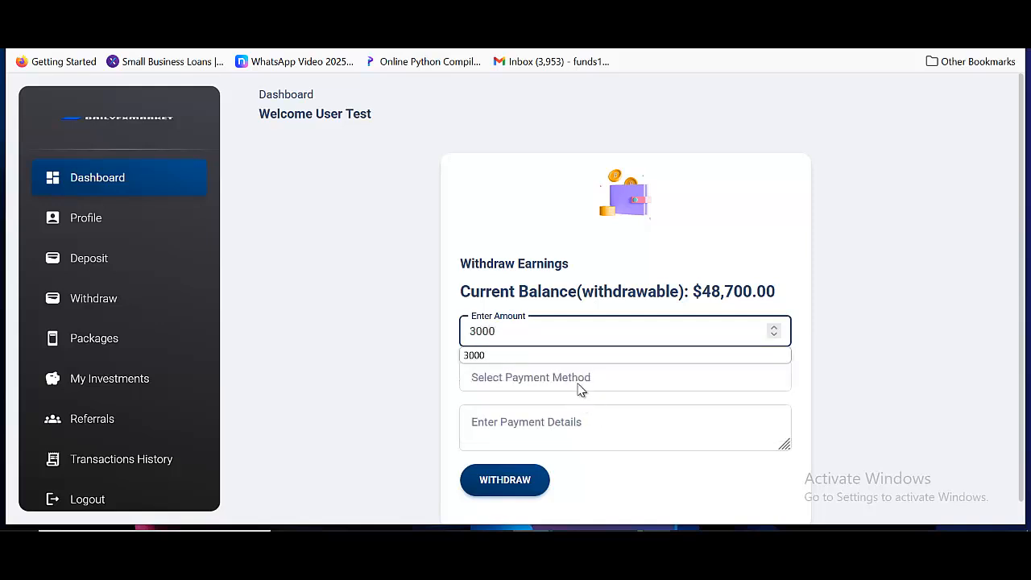
left_click(576, 377)
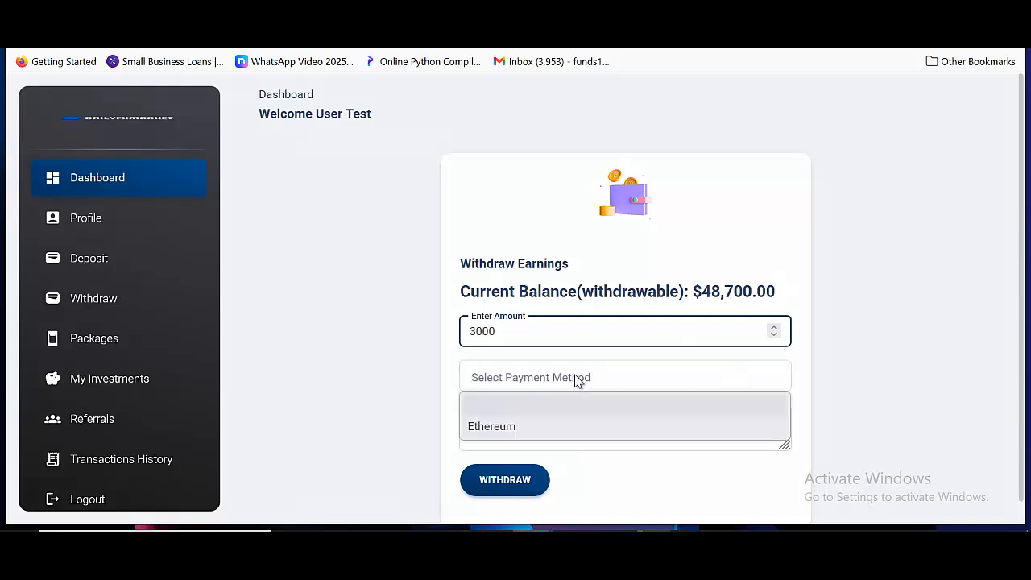
left_click(559, 425)
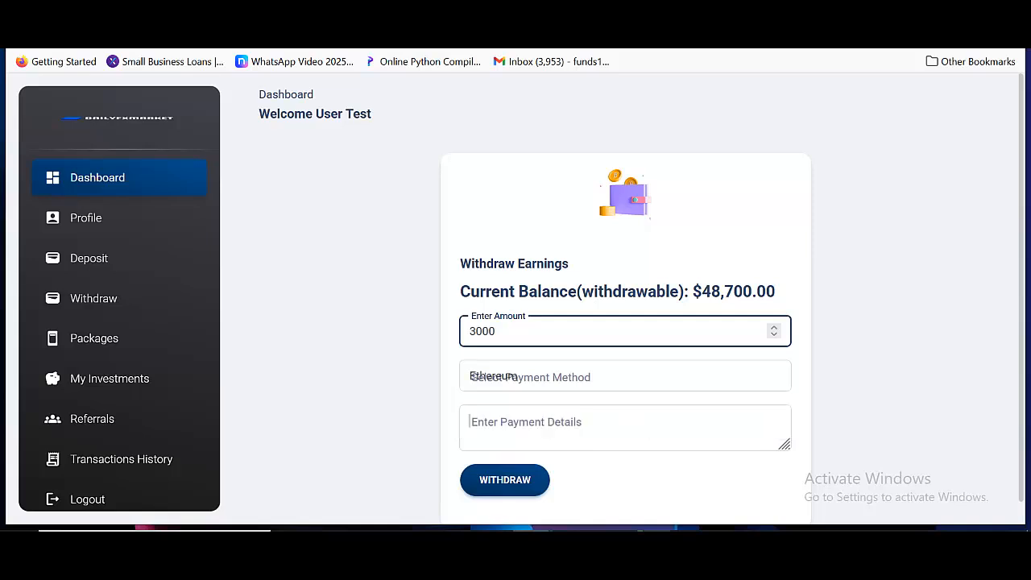
type("gdsgsdgsdgsdgsd")
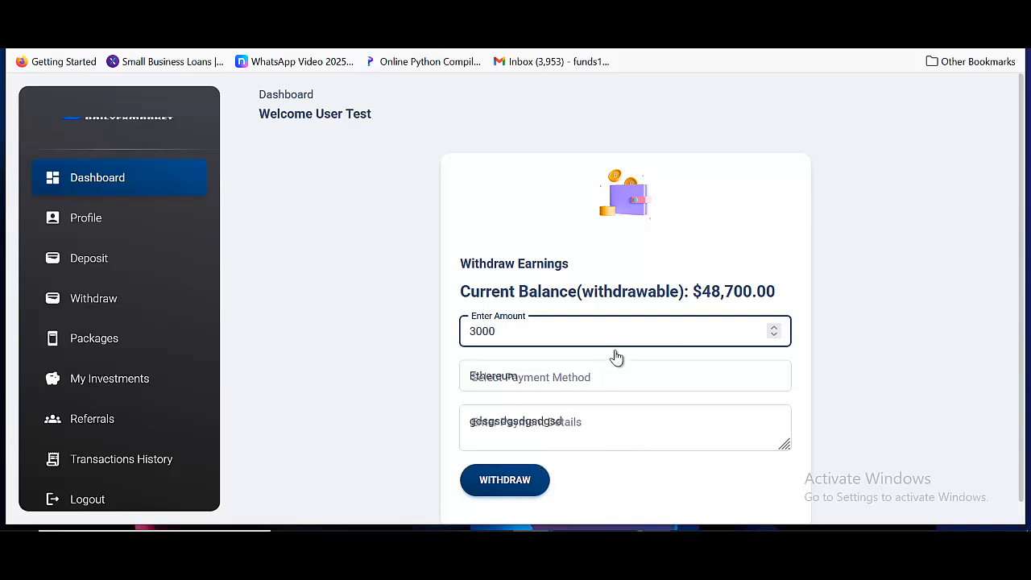
scroll(594, 446, "down", 1)
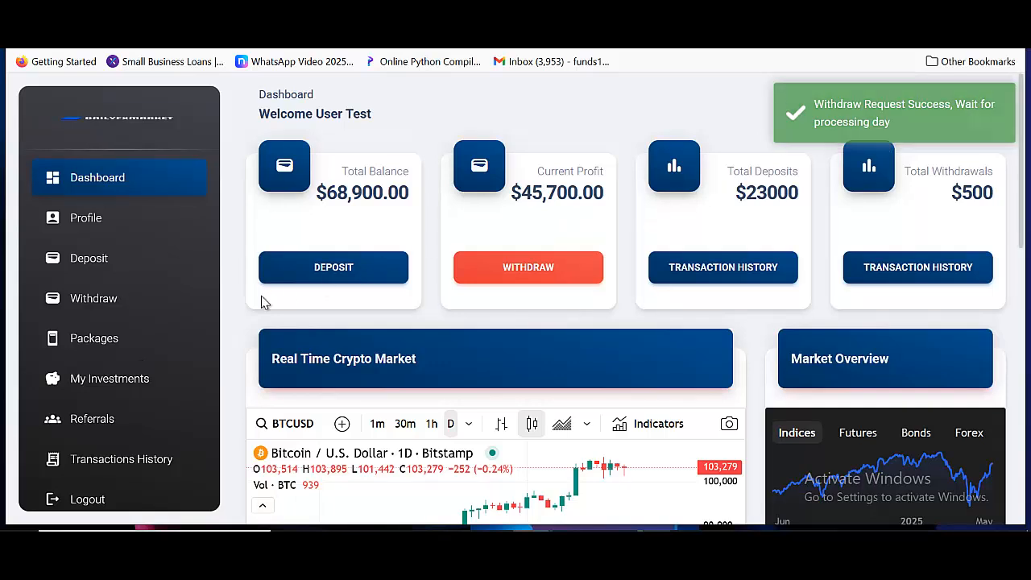
- Open the investment packages and compare the rates and limits of the Starter, Premium, Deluxe and VIP plans
left_click(107, 345)
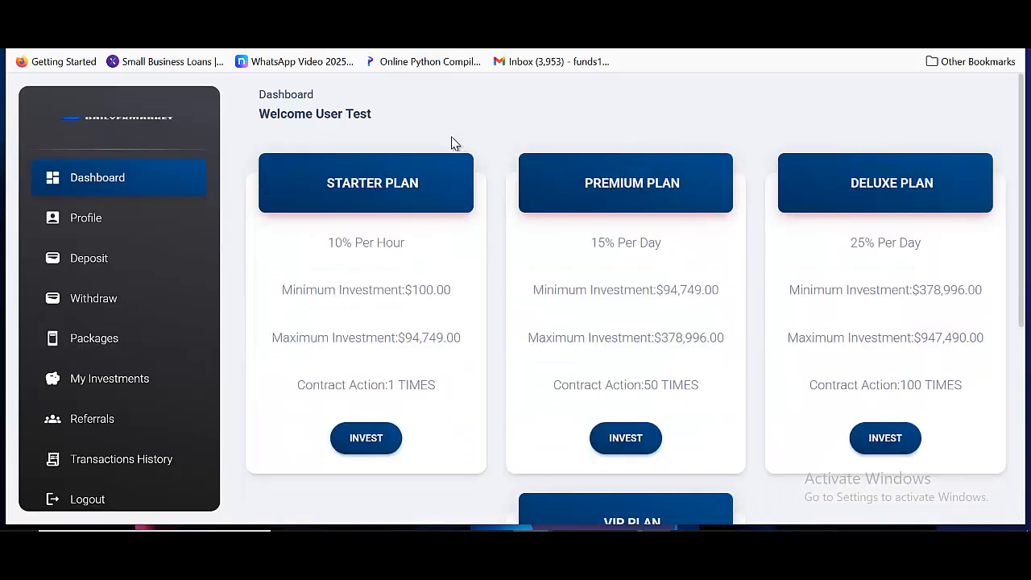
scroll(589, 203, "down", 3)
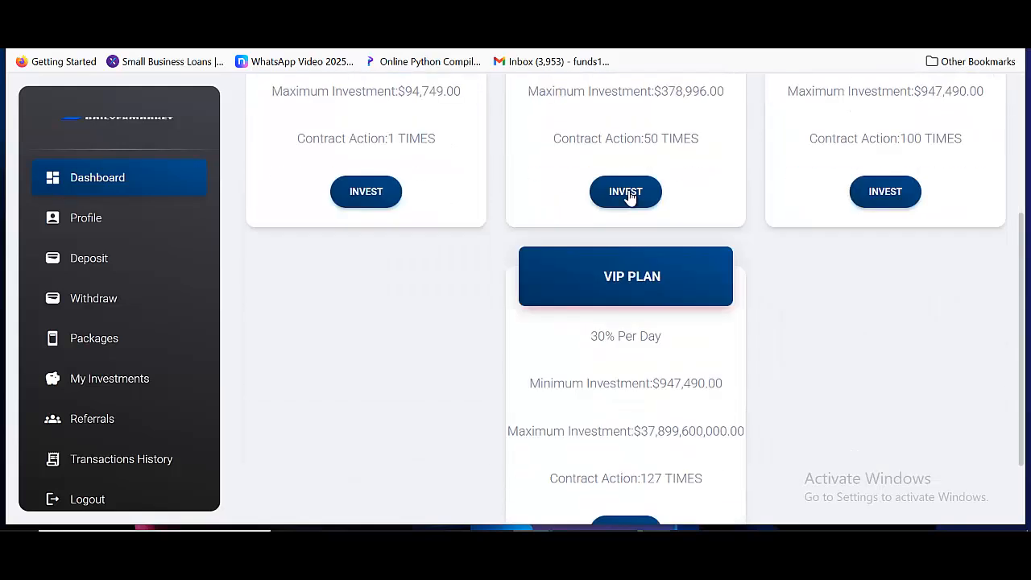
scroll(630, 397, "down", 1)
scroll(648, 270, "up", 3)
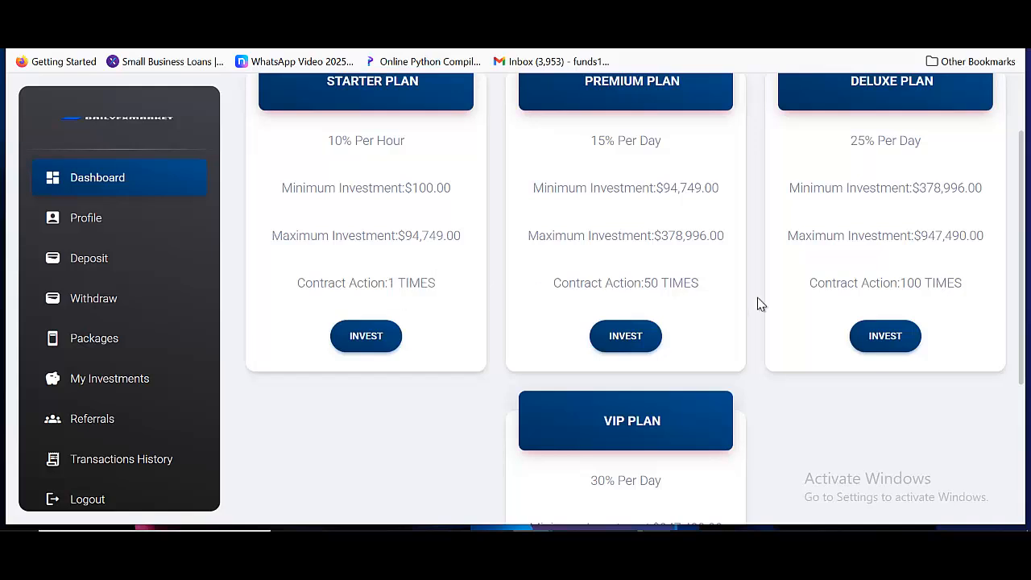
scroll(662, 288, "up", 1)
scroll(658, 281, "down", 1)
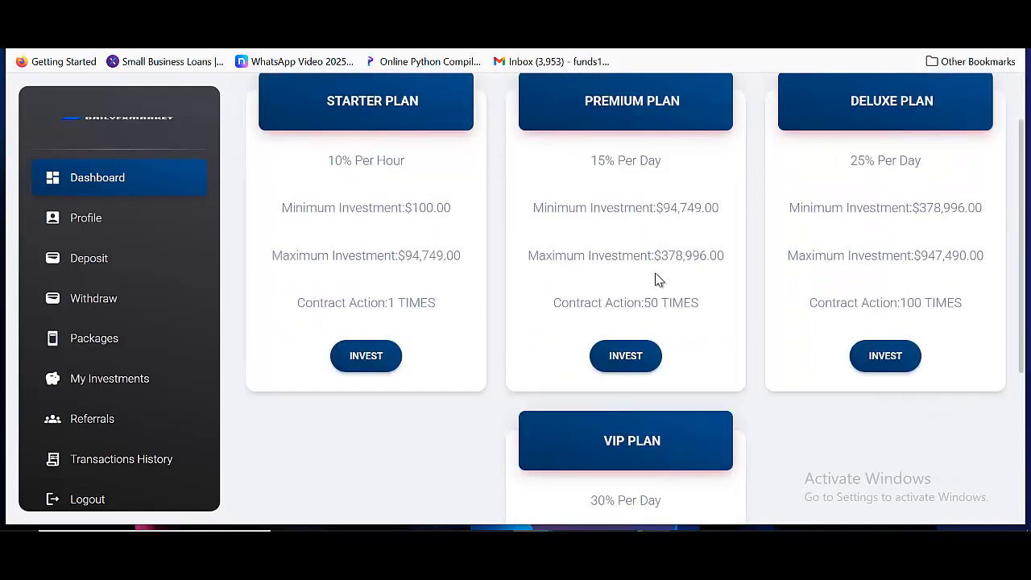
scroll(440, 387, "up", 1)
- Start an investment of 100 in the Starter Plan
left_click(361, 438)
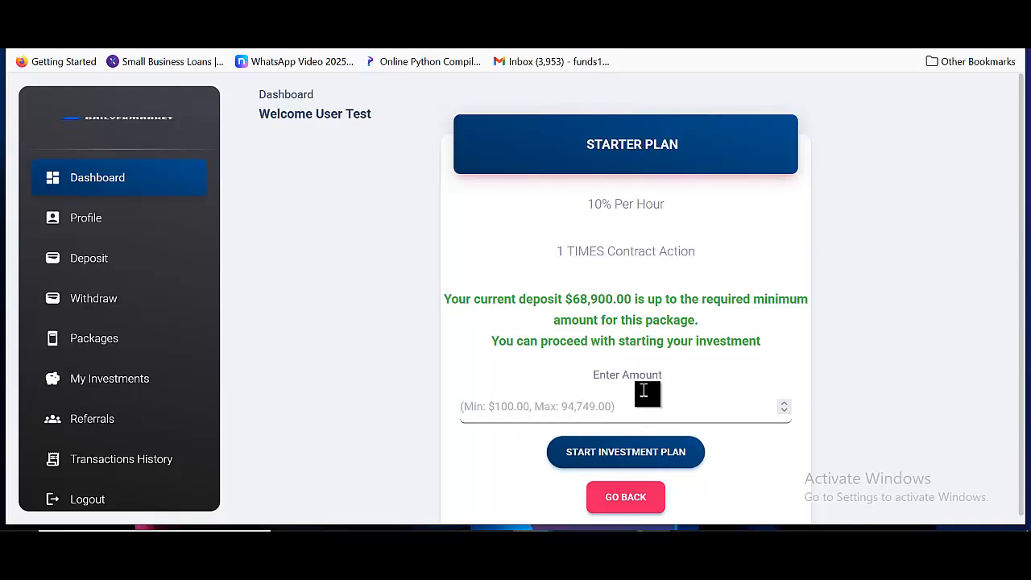
left_click(535, 413)
type("100")
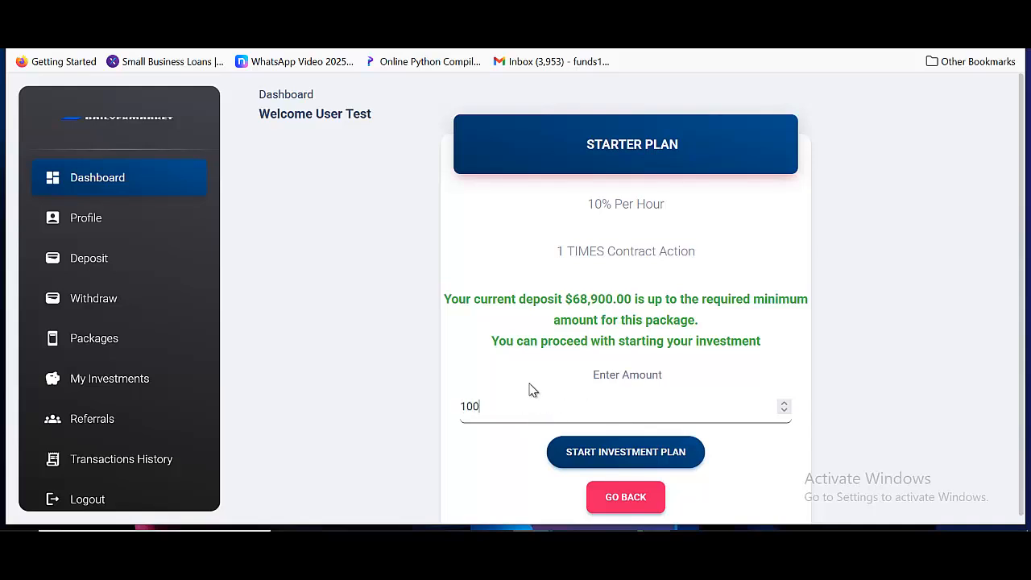
left_click(641, 456)
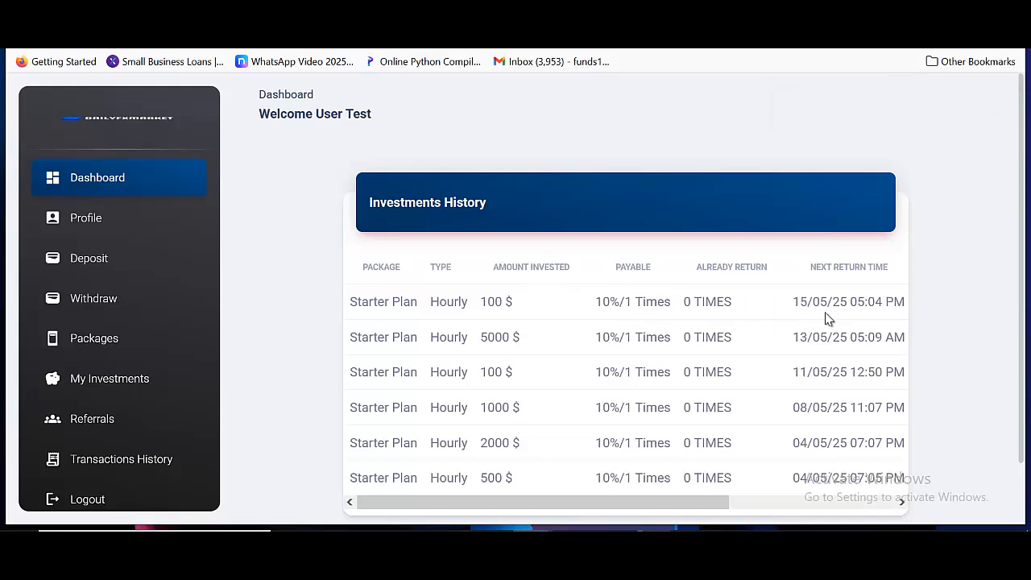
- Examine all columns of the Investments History table, including return times, status and dates
left_click_drag(701, 501, 908, 507)
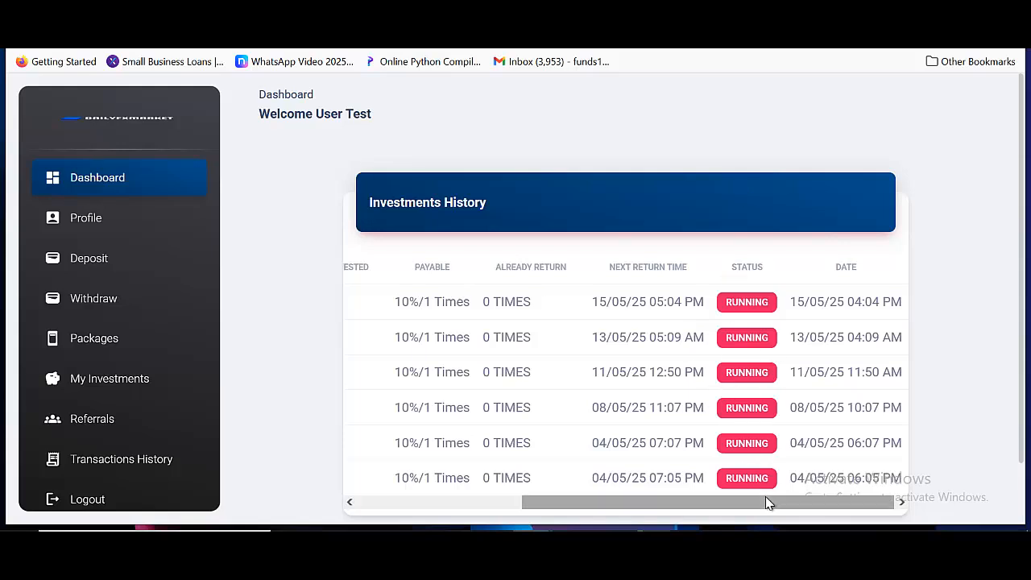
left_click_drag(766, 501, 580, 505)
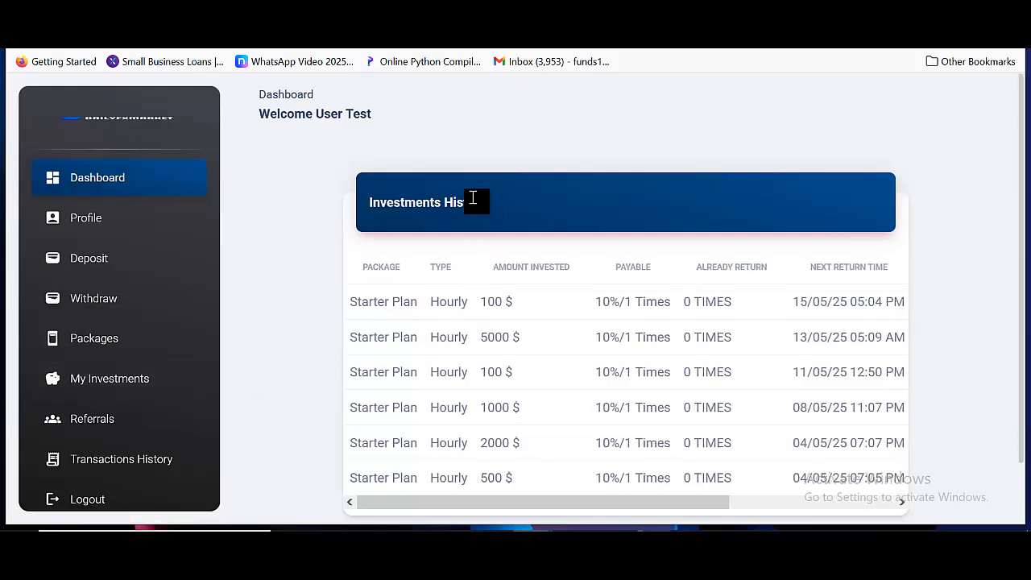
scroll(479, 211, "down", 2)
left_click_drag(542, 435, 765, 431)
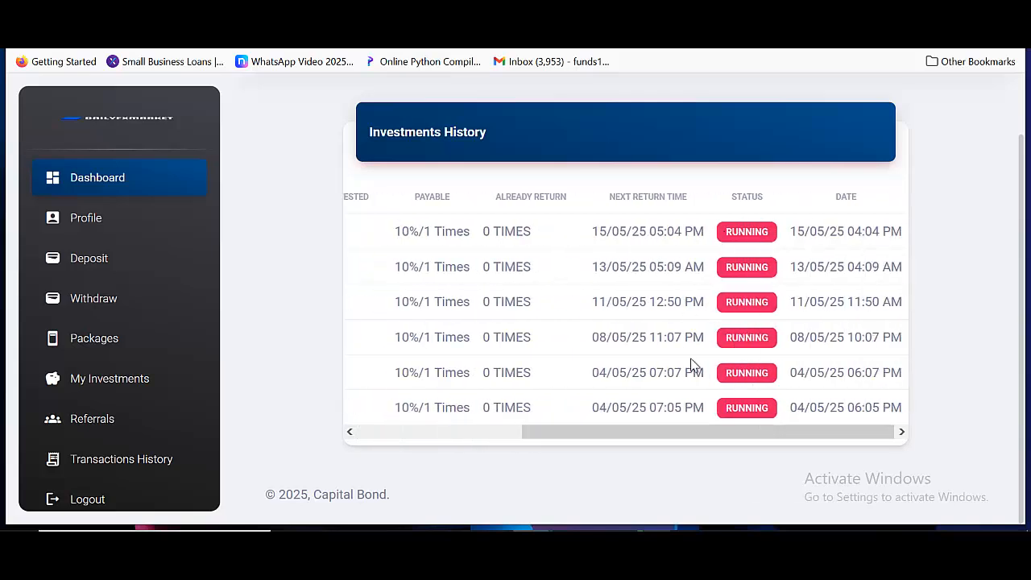
left_click_drag(596, 431, 362, 432)
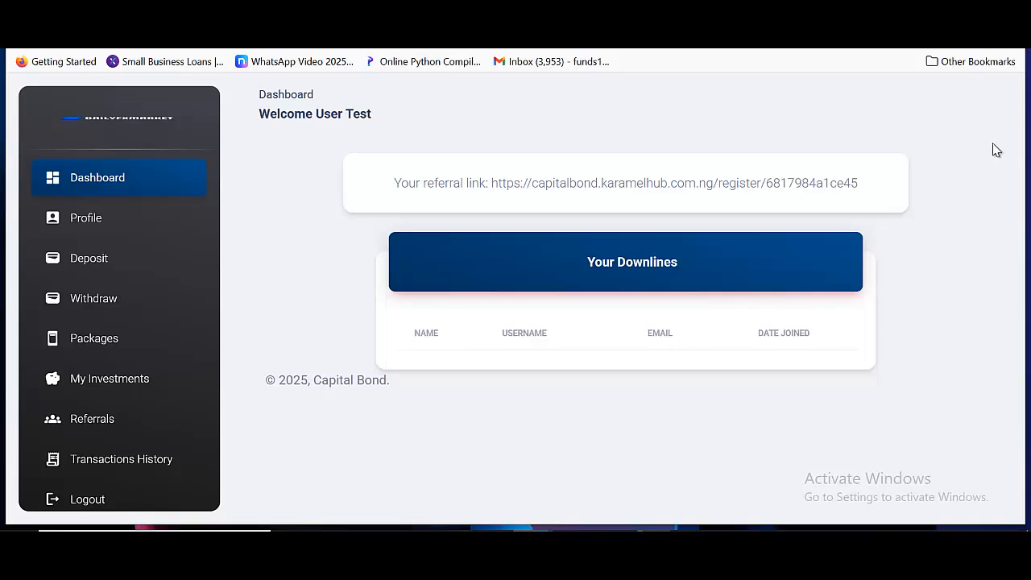
- Highlight the referral link on the Referrals page and look through the Transactions History entries
left_click_drag(860, 185, 489, 191)
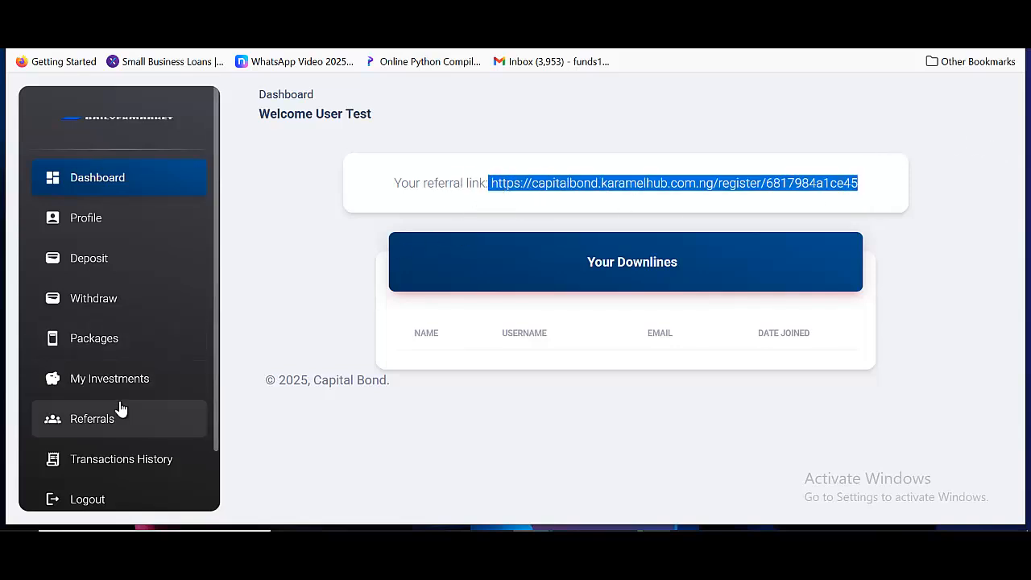
scroll(162, 387, "down", 1)
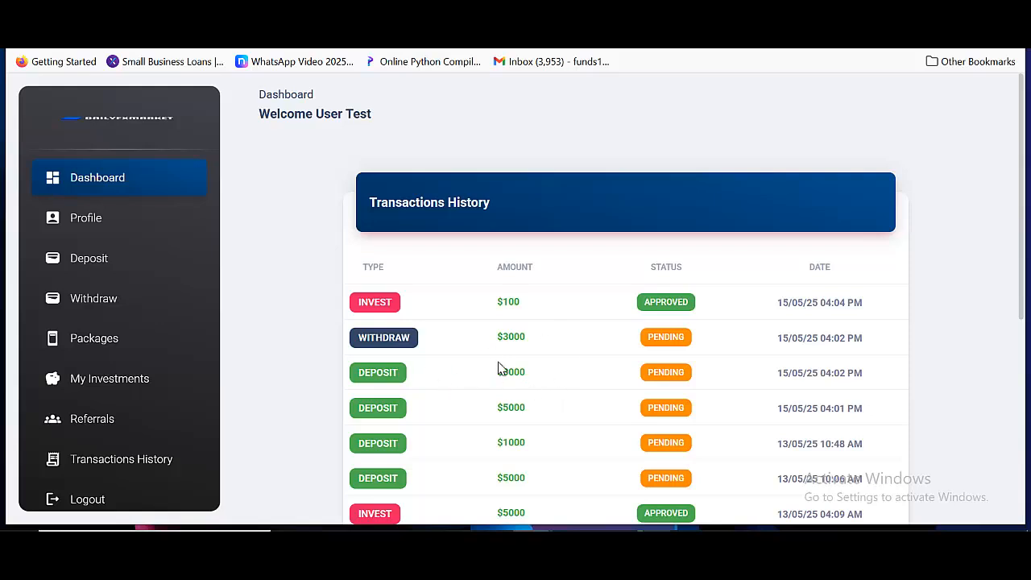
scroll(507, 395, "down", 1)
scroll(610, 282, "down", 4)
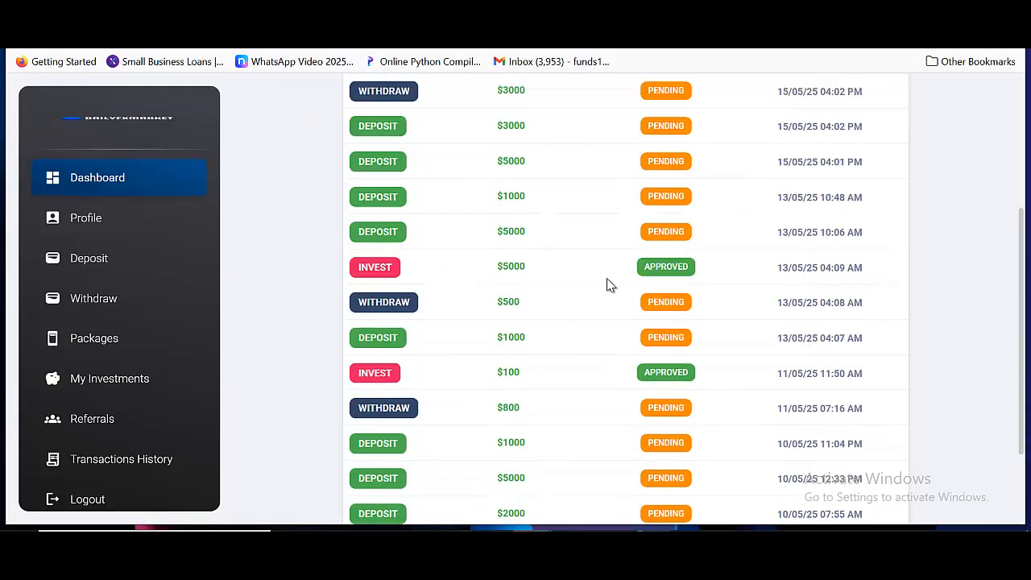
scroll(631, 311, "up", 5)
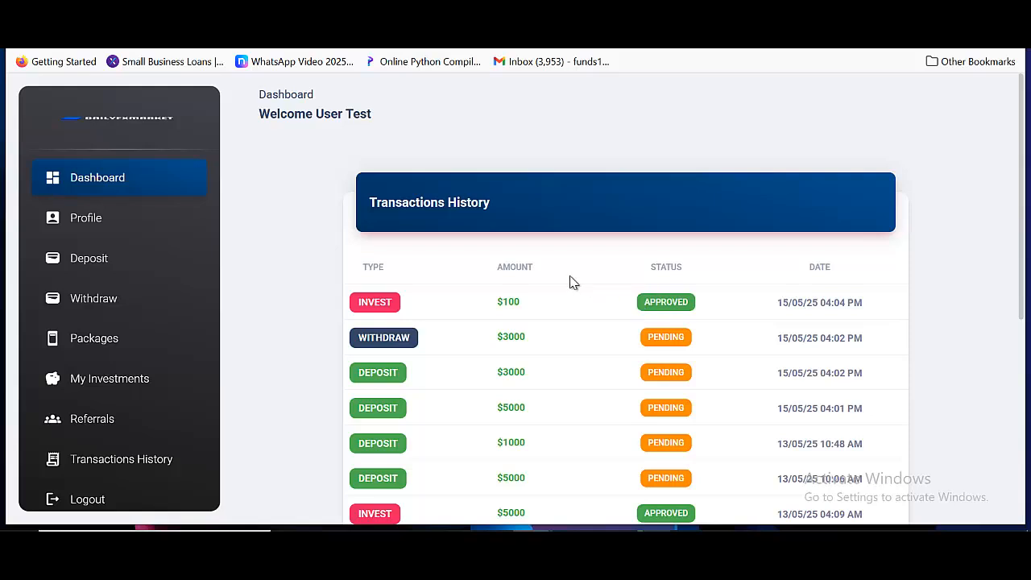
- Return to the user dashboard and review its balance cards and crypto market widgets
left_click(126, 179)
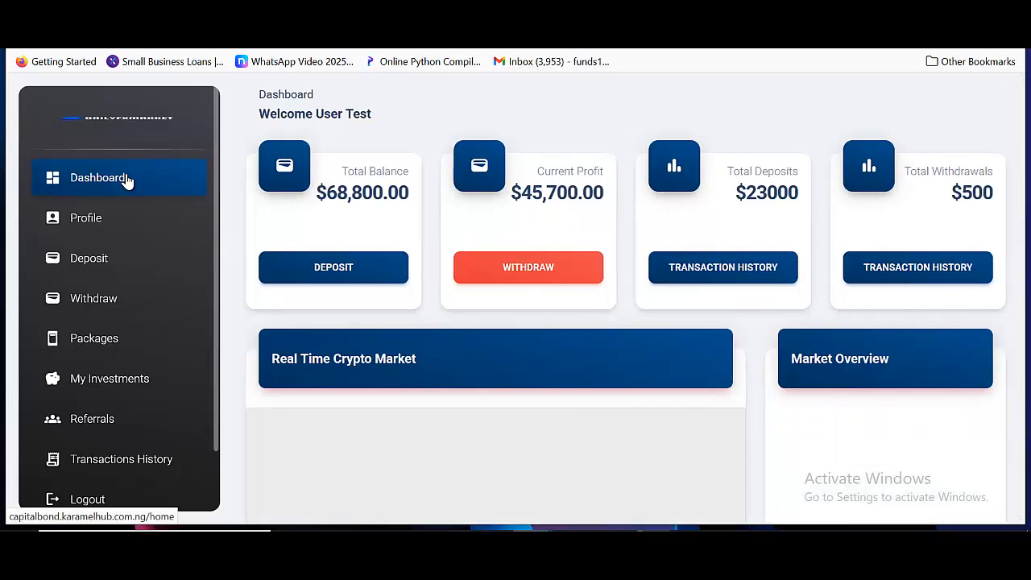
scroll(581, 175, "down", 3)
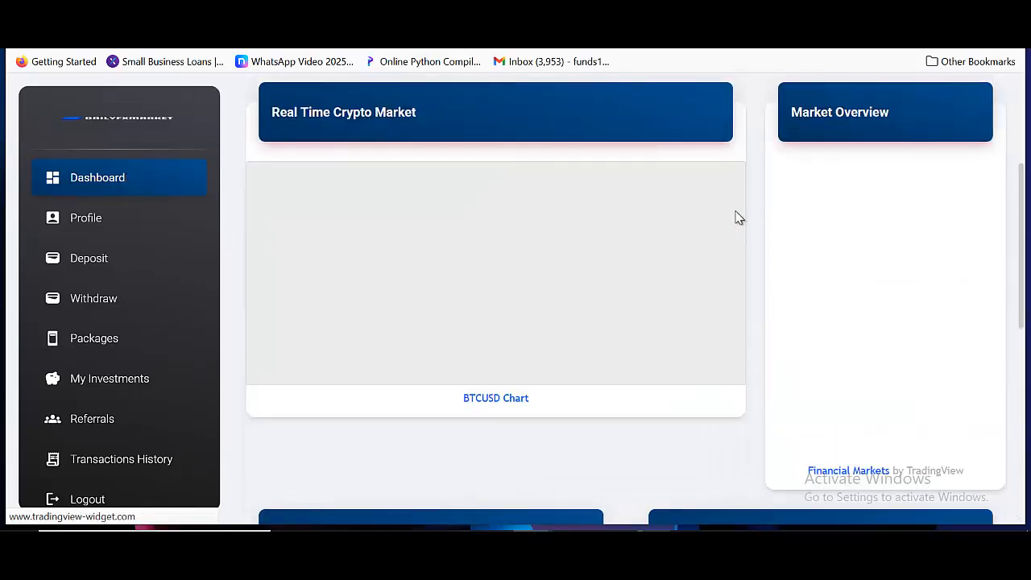
scroll(757, 224, "up", 3)
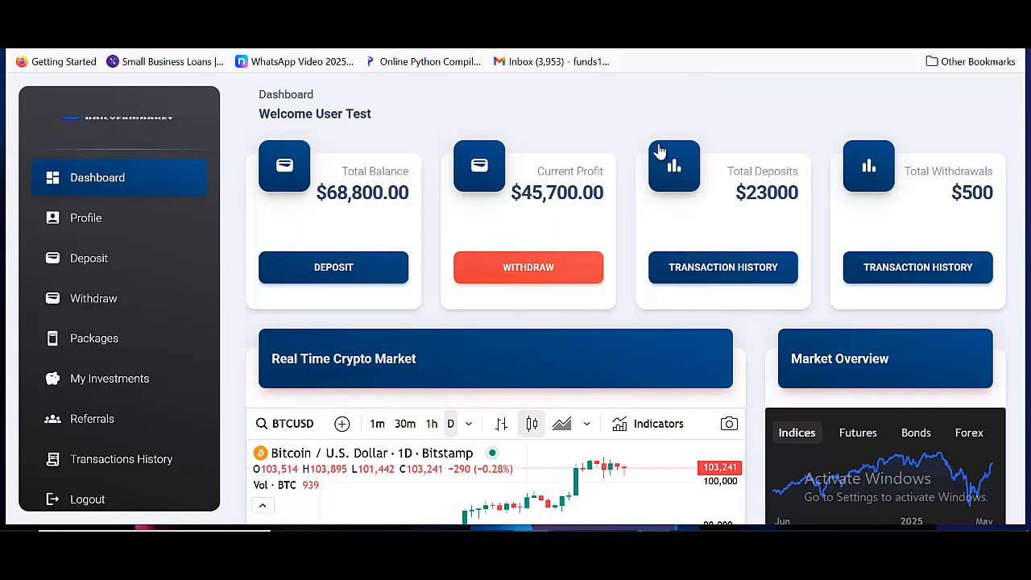
scroll(601, 172, "down", 3)
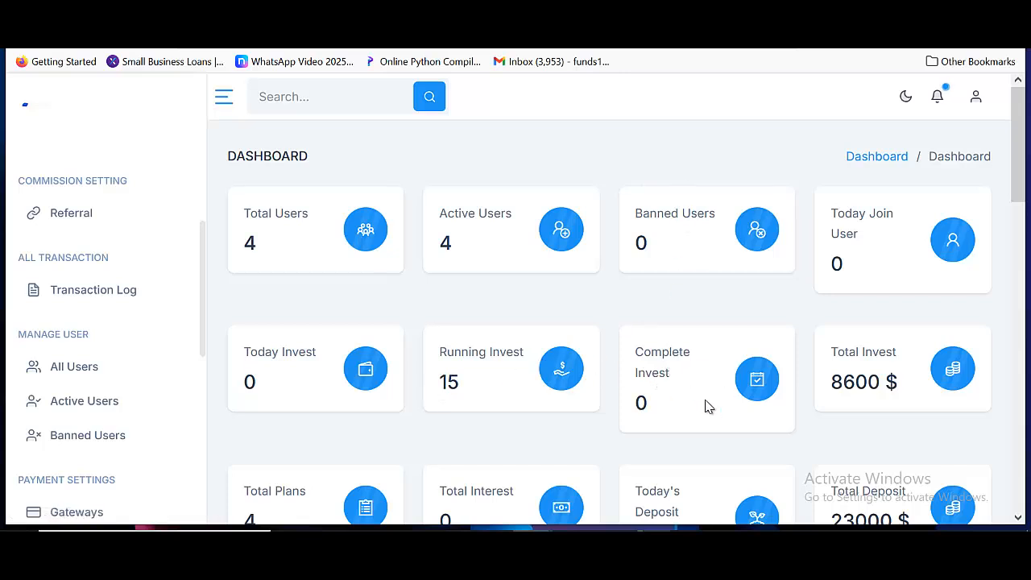
- Examine the admin dashboard's statistics cards, 12-month deposit and plan charts, and monthly totals
scroll(860, 339, "down", 1)
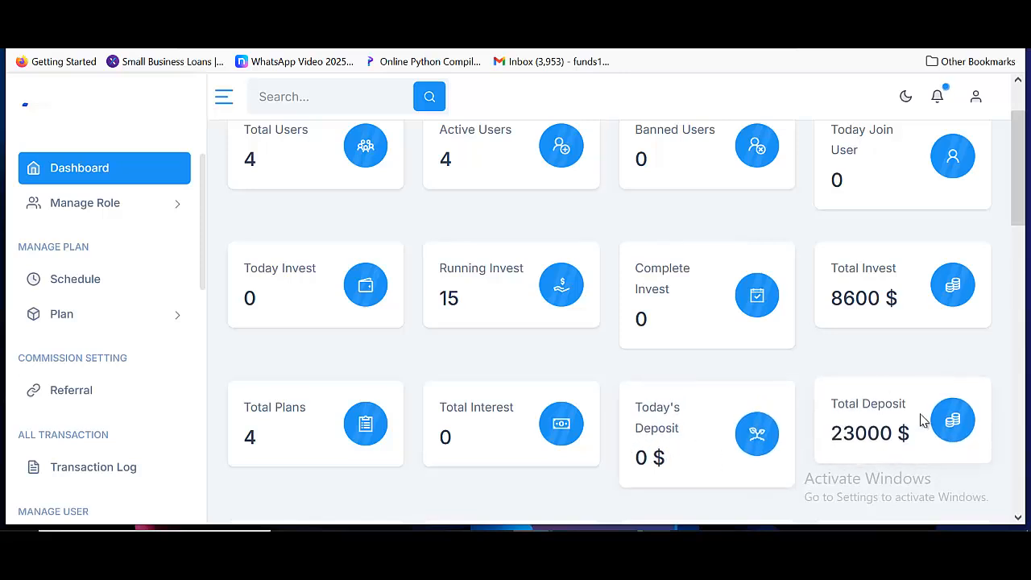
scroll(887, 406, "down", 2)
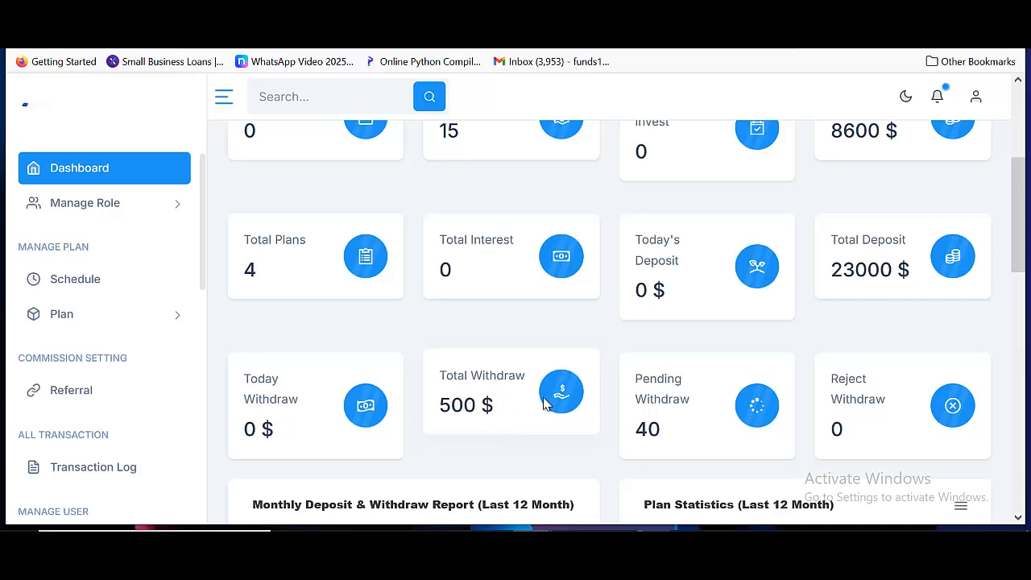
scroll(794, 418, "down", 4)
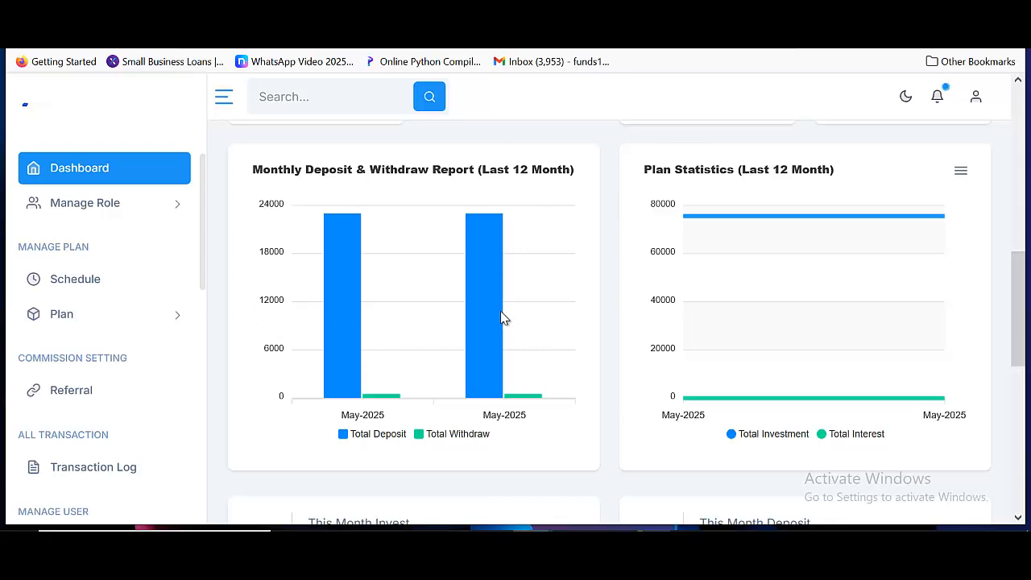
scroll(504, 325, "down", 3)
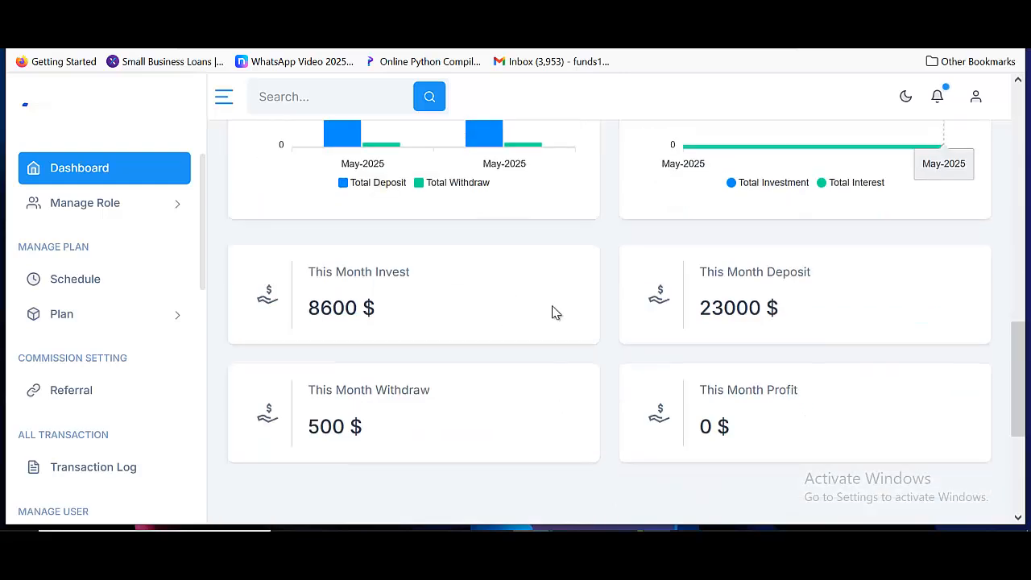
scroll(556, 291, "up", 1)
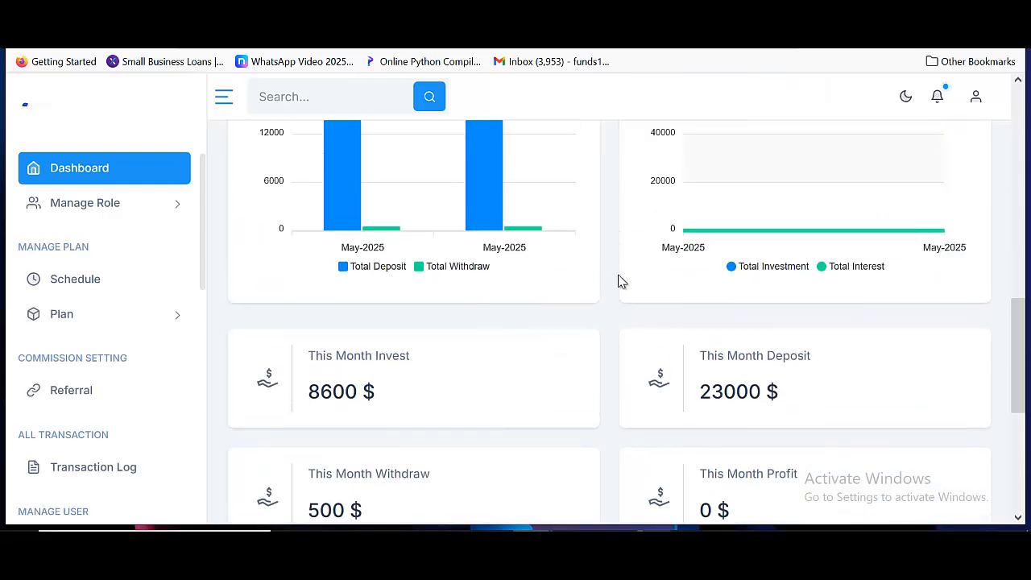
scroll(621, 281, "down", 1)
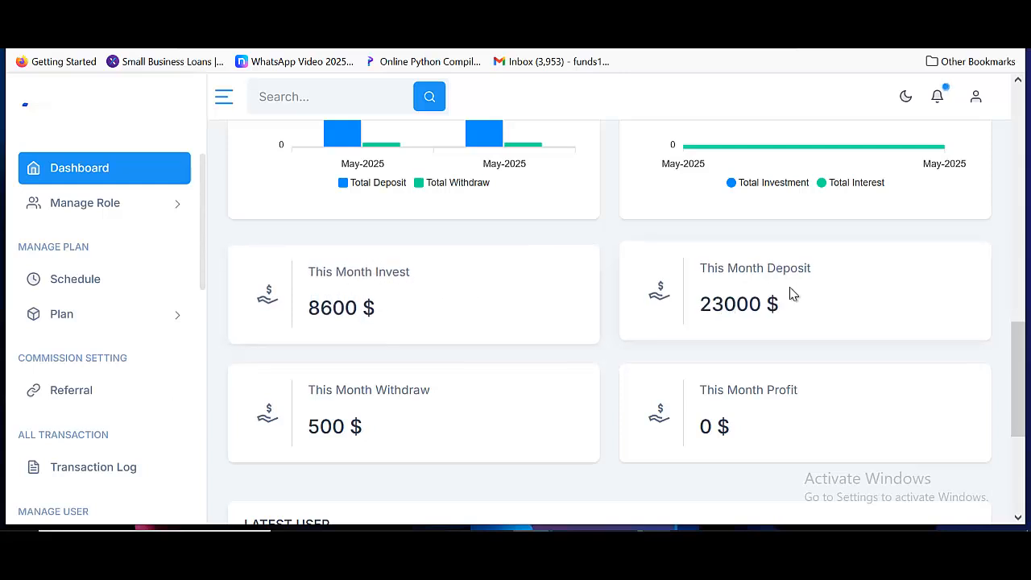
- Examine the Latest User list with its balances, statuses and edit actions on the admin dashboard
scroll(790, 294, "down", 2)
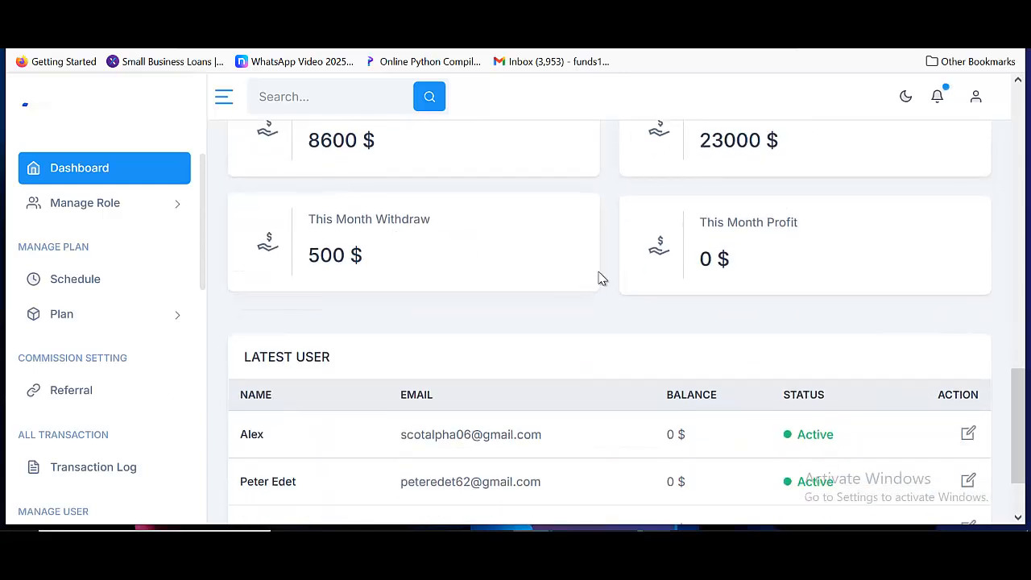
scroll(755, 248, "down", 1)
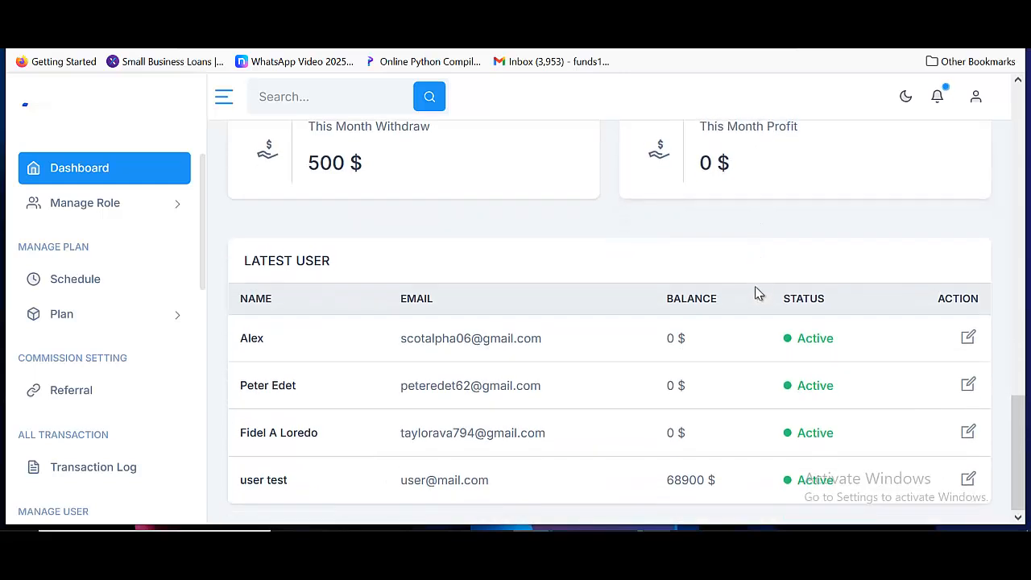
scroll(449, 313, "up", 1)
scroll(448, 314, "down", 1)
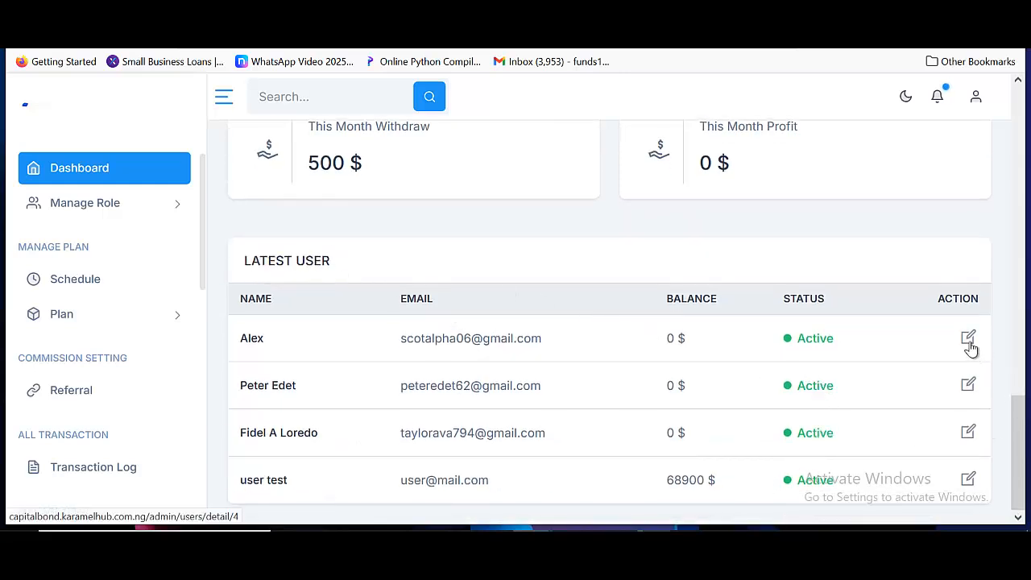
- Finish reviewing the admin dashboard and open the user Group page under Manage Role
scroll(139, 271, "down", 3)
scroll(138, 272, "up", 3)
scroll(592, 298, "up", 12)
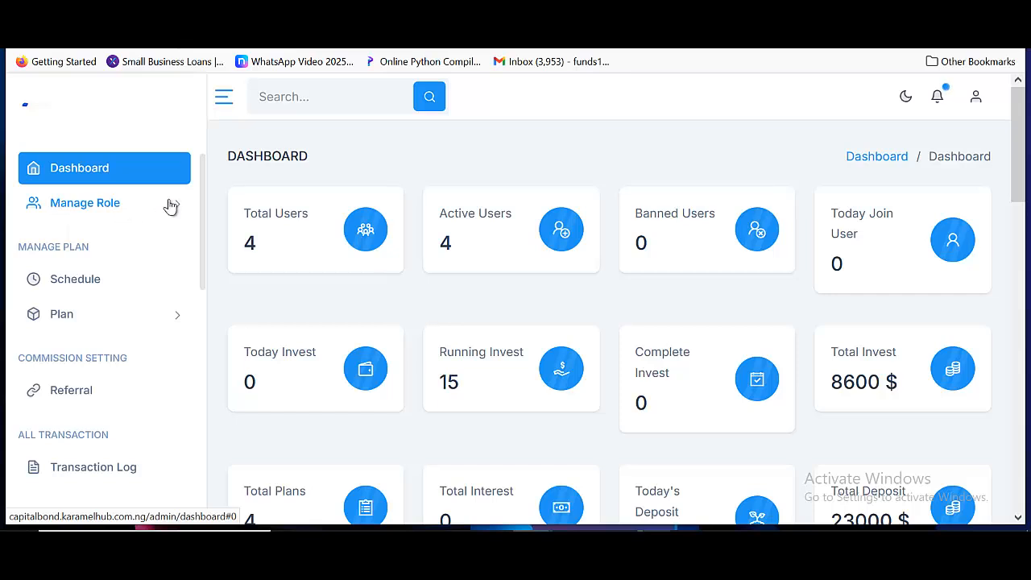
scroll(180, 269, "down", 3)
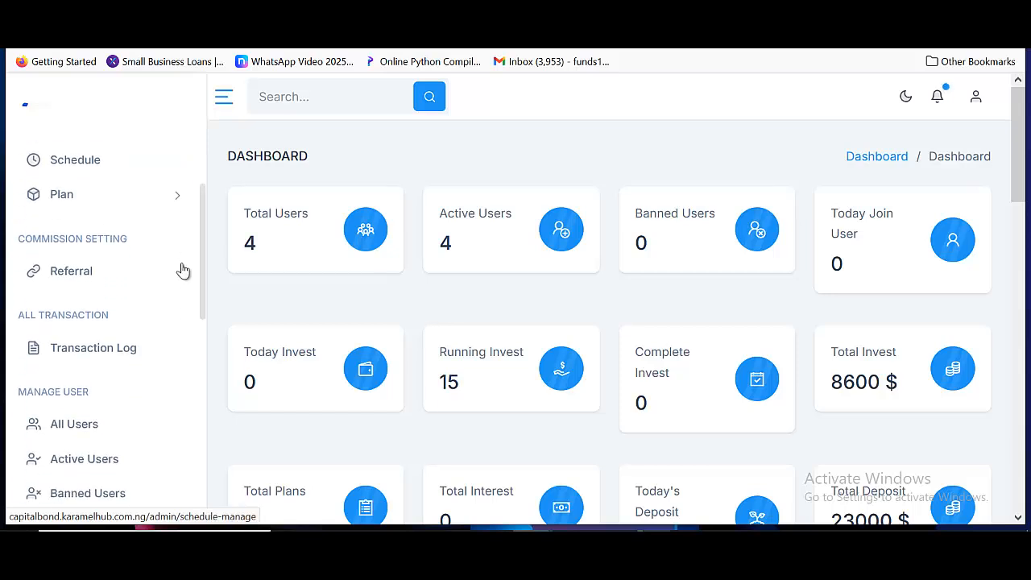
scroll(180, 268, "up", 3)
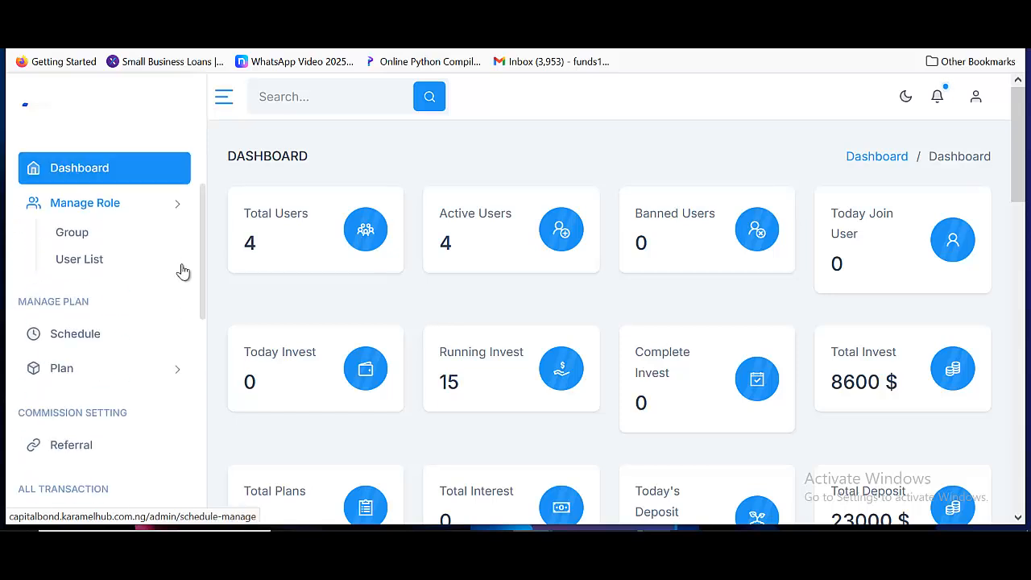
left_click(72, 233)
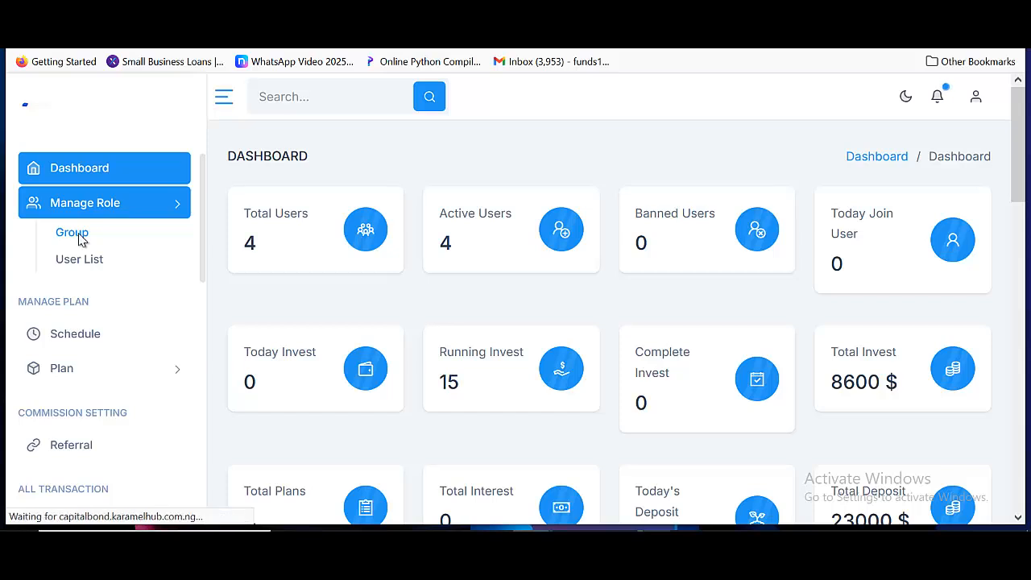
scroll(374, 282, "down", 1)
scroll(374, 282, "down", 5)
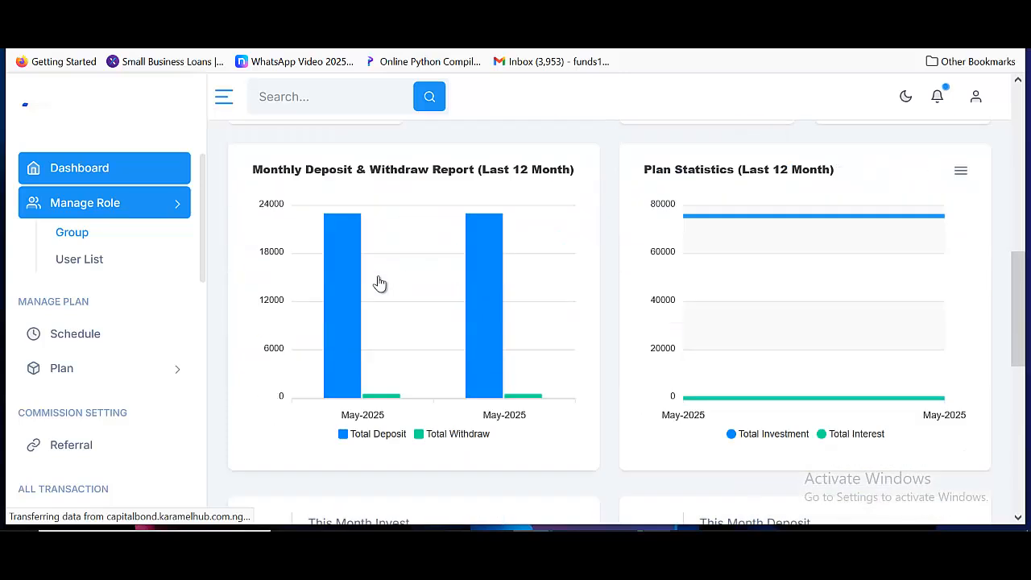
scroll(382, 285, "up", 6)
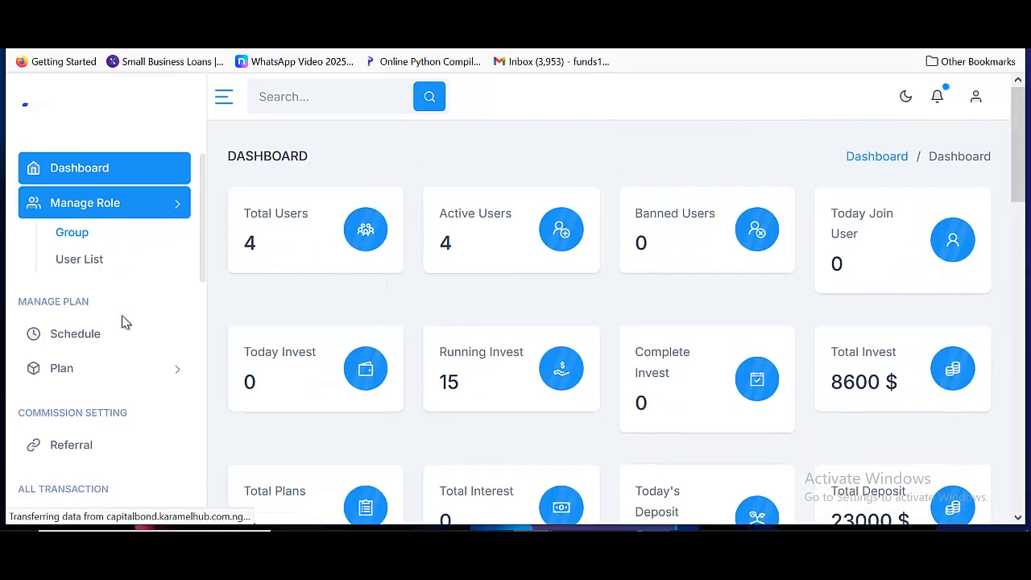
scroll(121, 320, "down", 5)
scroll(122, 320, "down", 2)
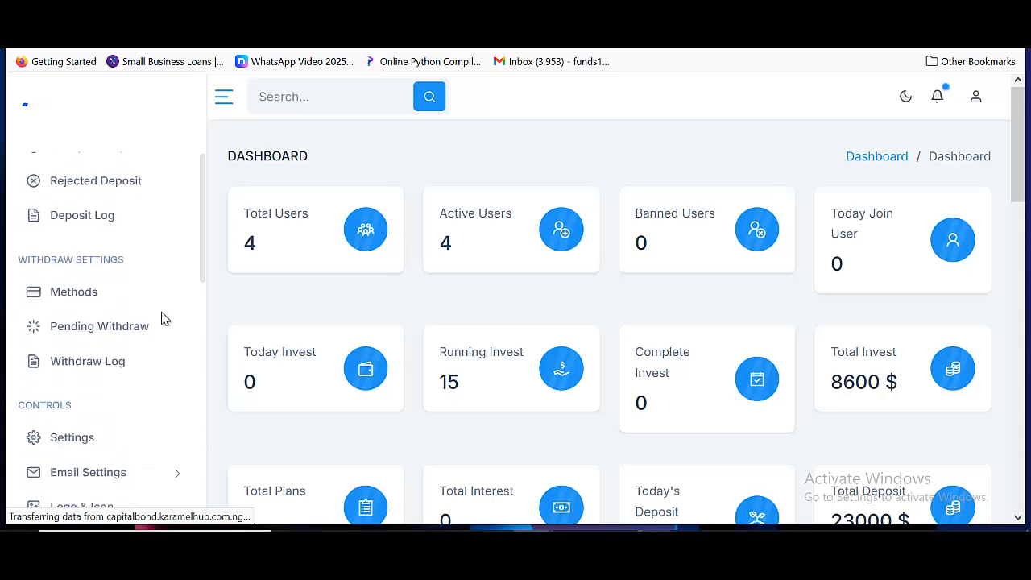
scroll(161, 320, "up", 7)
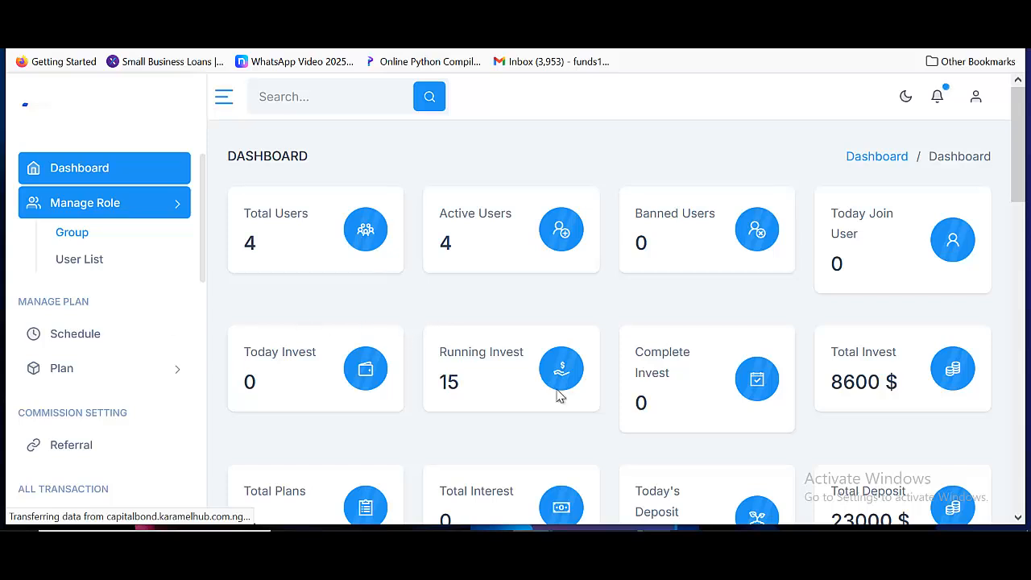
left_click(656, 528)
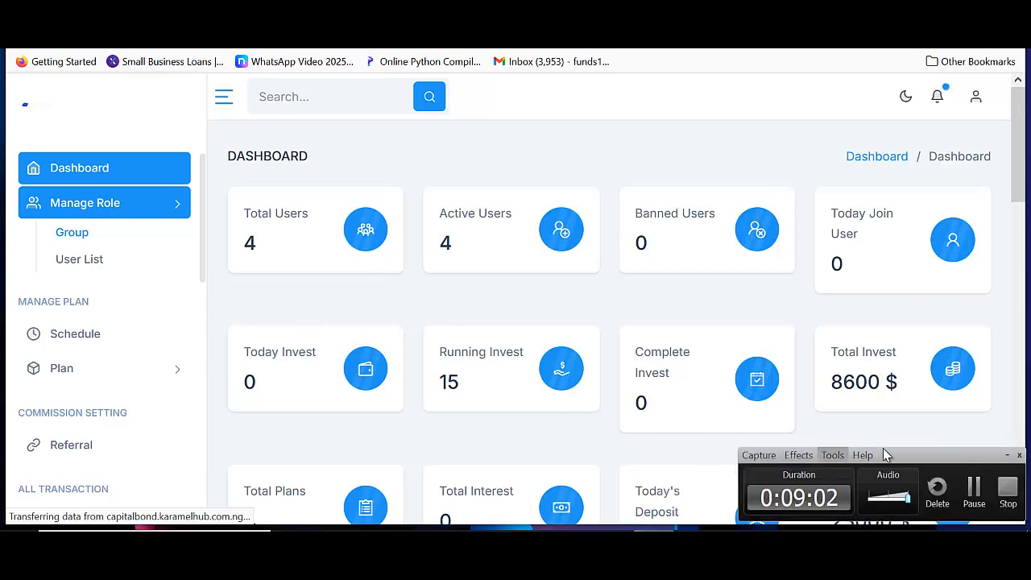
left_click(983, 492)
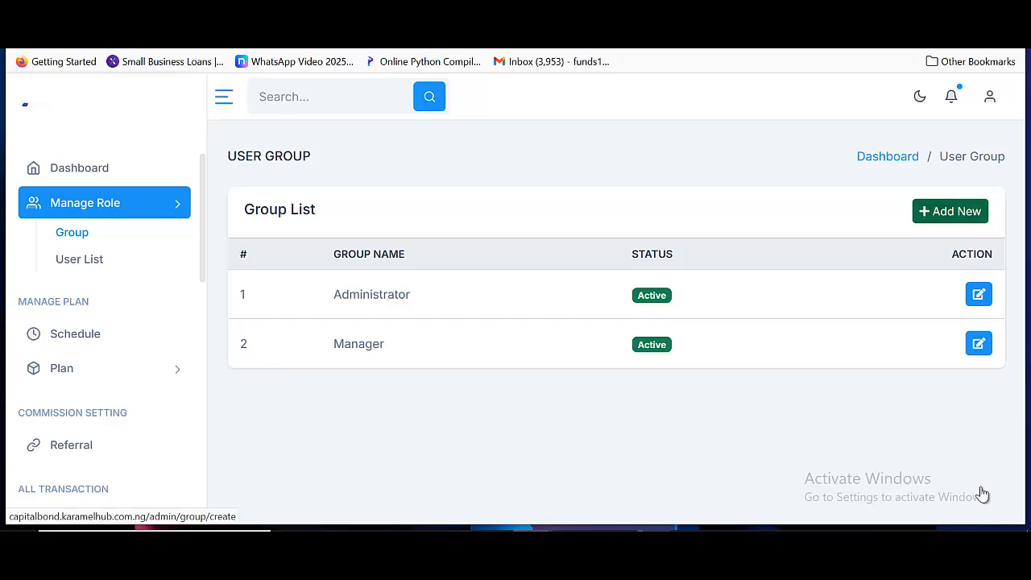
- Open the form for creating a new user group and examine its name, status and permission options
left_click(951, 211)
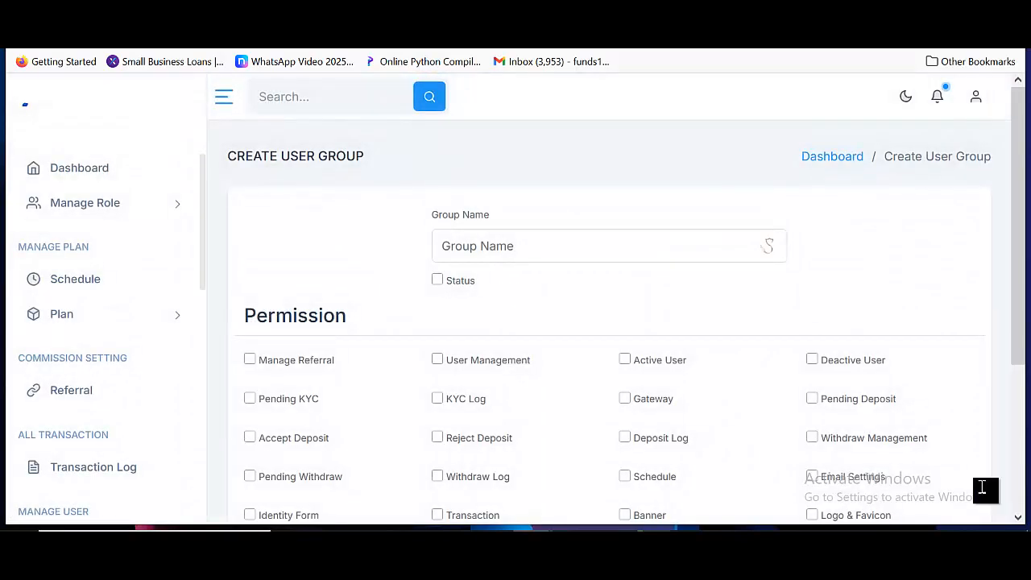
scroll(984, 490, "down", 2)
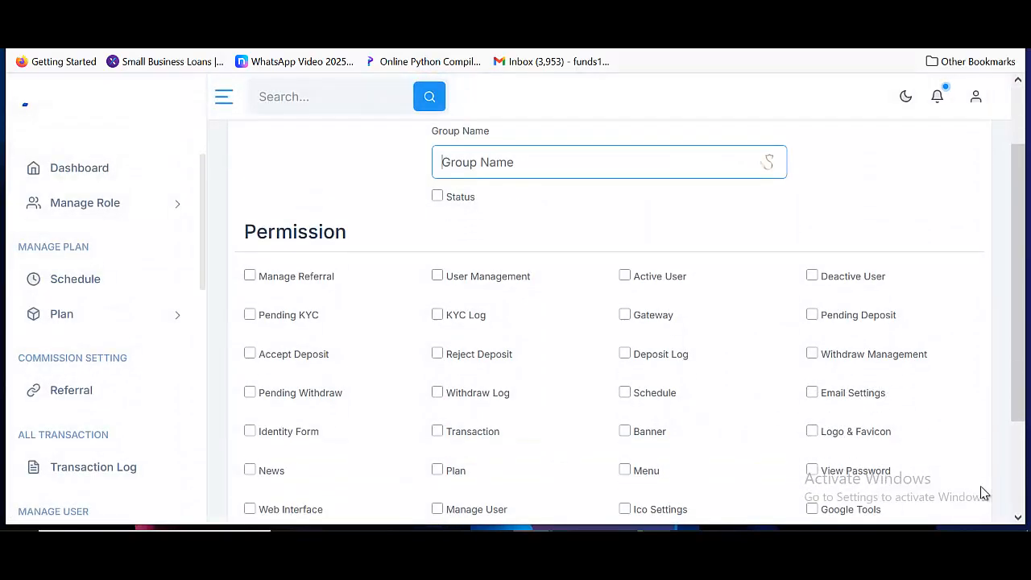
scroll(983, 493, "down", 2)
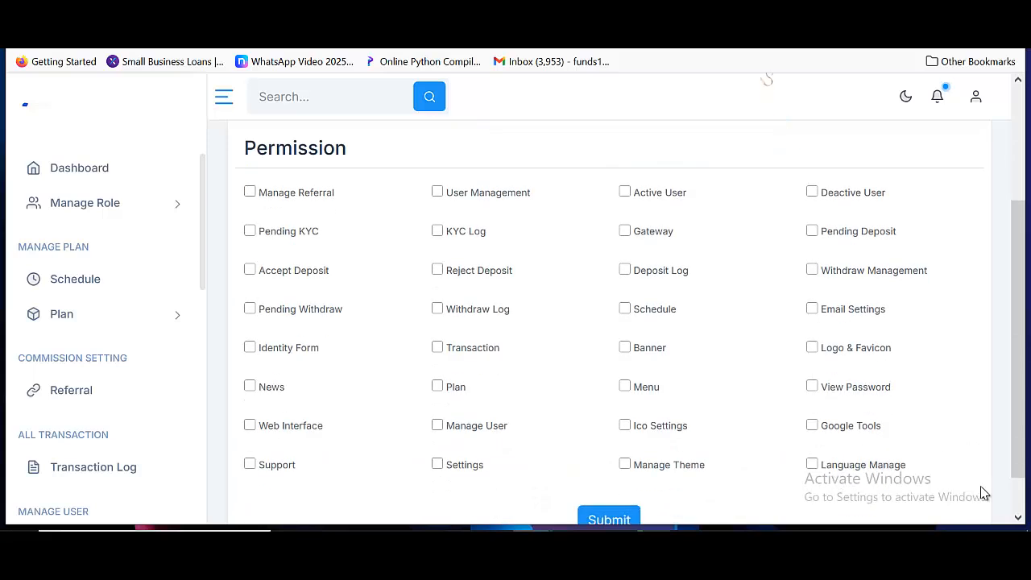
scroll(983, 493, "down", 2)
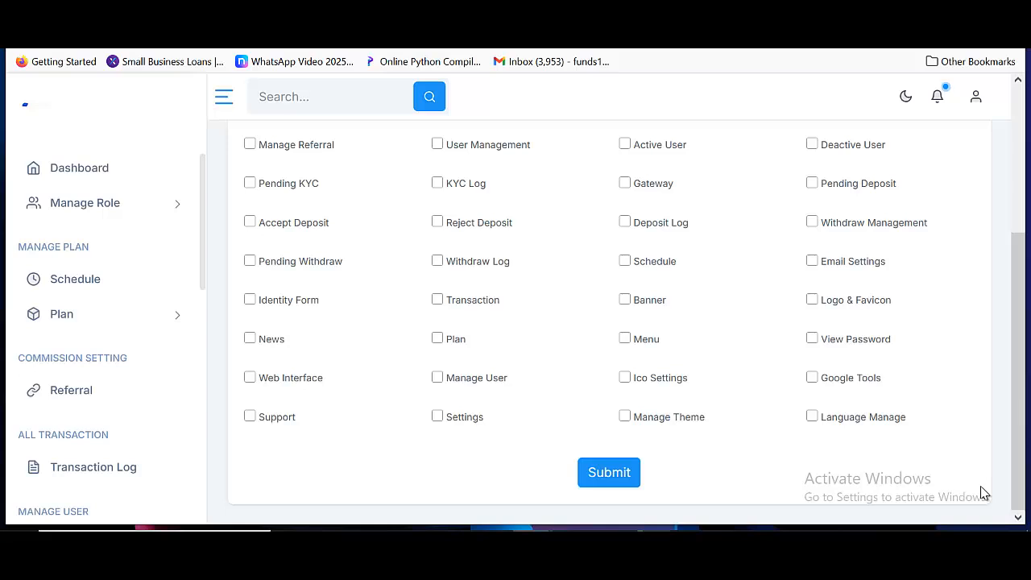
scroll(982, 493, "up", 5)
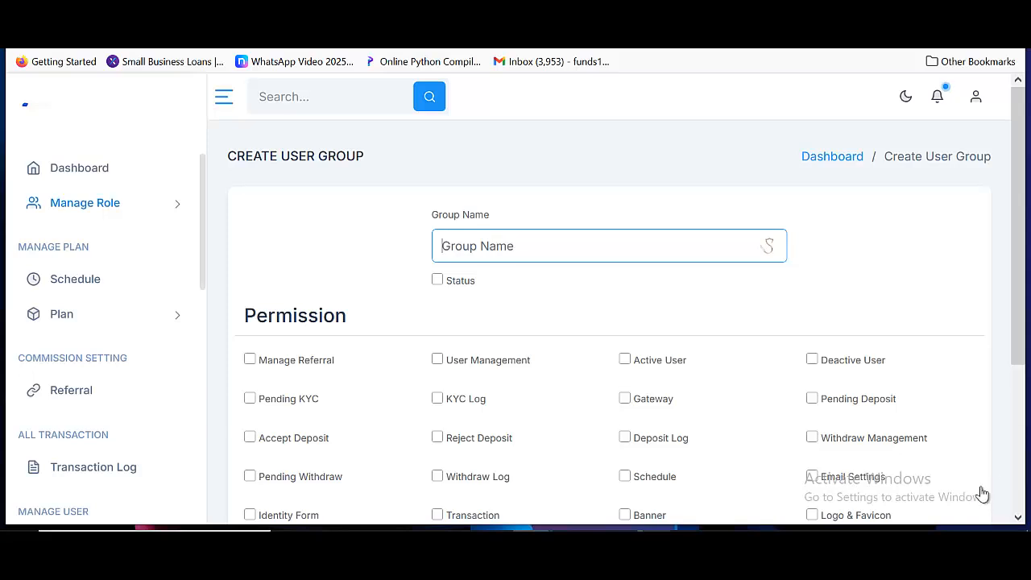
- Open the Schedule list and inspect the Hour schedule's name and time in its edit form, closing it without edits
left_click(75, 279)
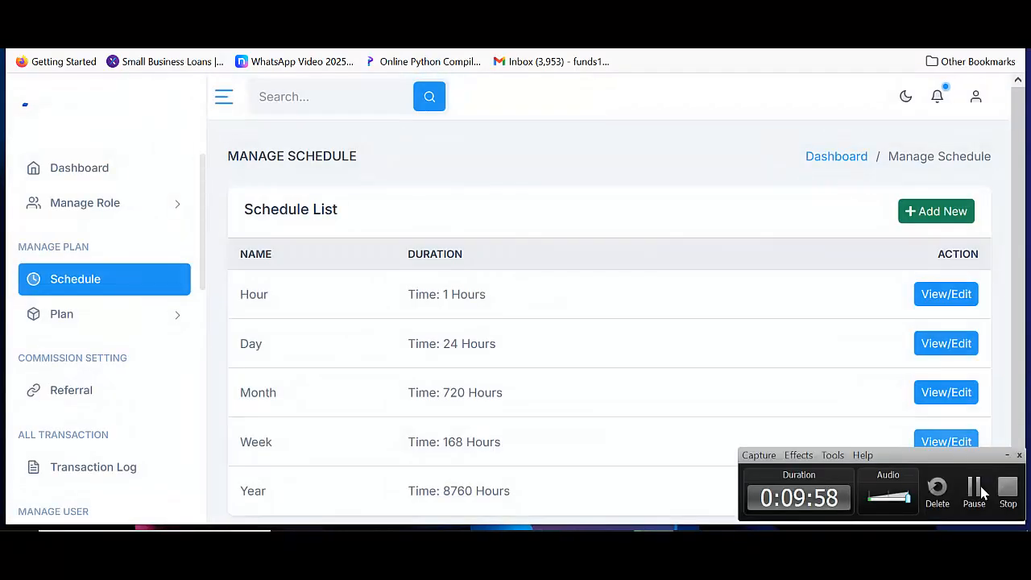
scroll(984, 493, "down", 1)
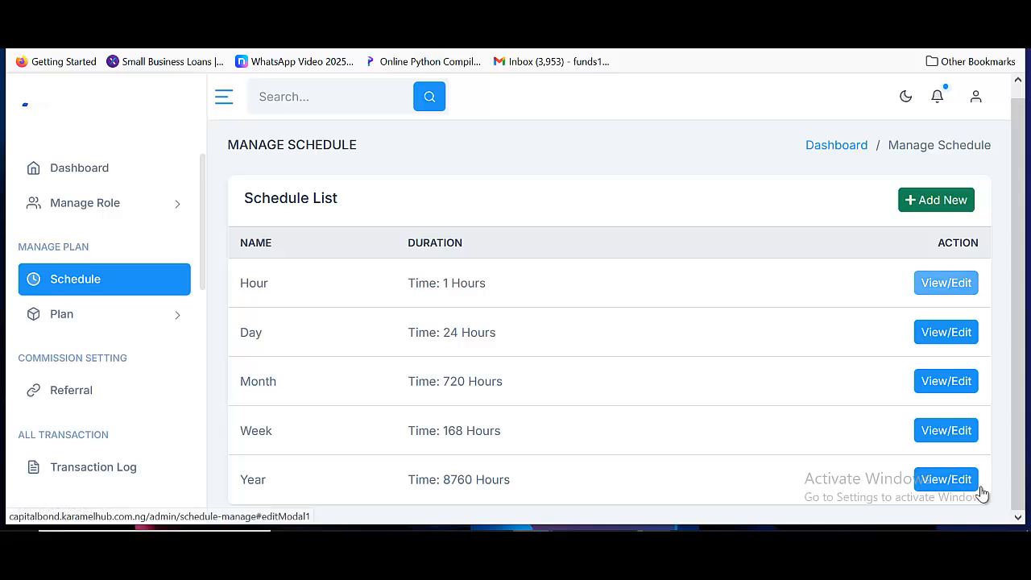
left_click(981, 486)
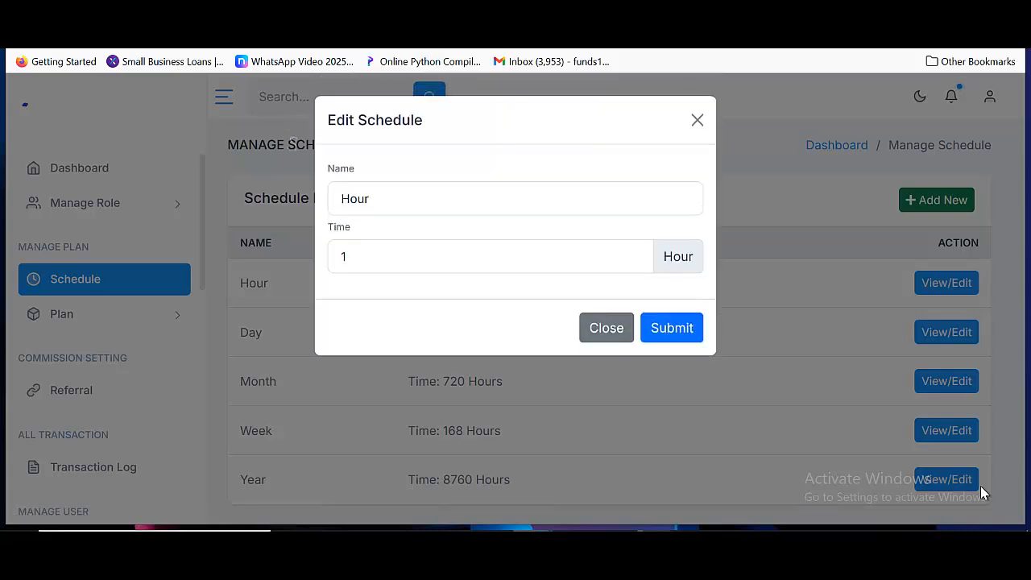
key("Tab")
key("Return")
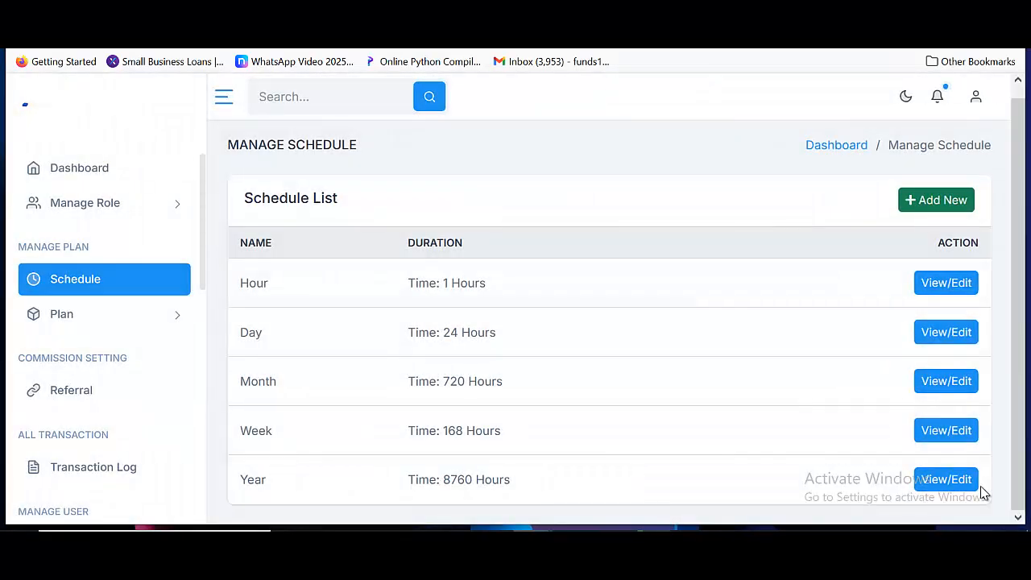
left_click(980, 486)
key("Tab")
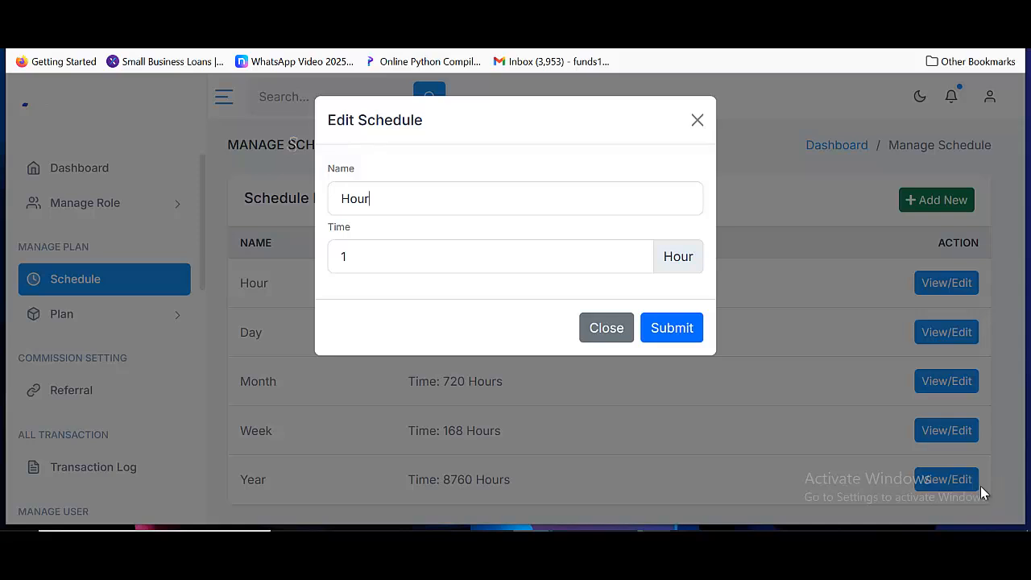
key("Tab")
key("Return")
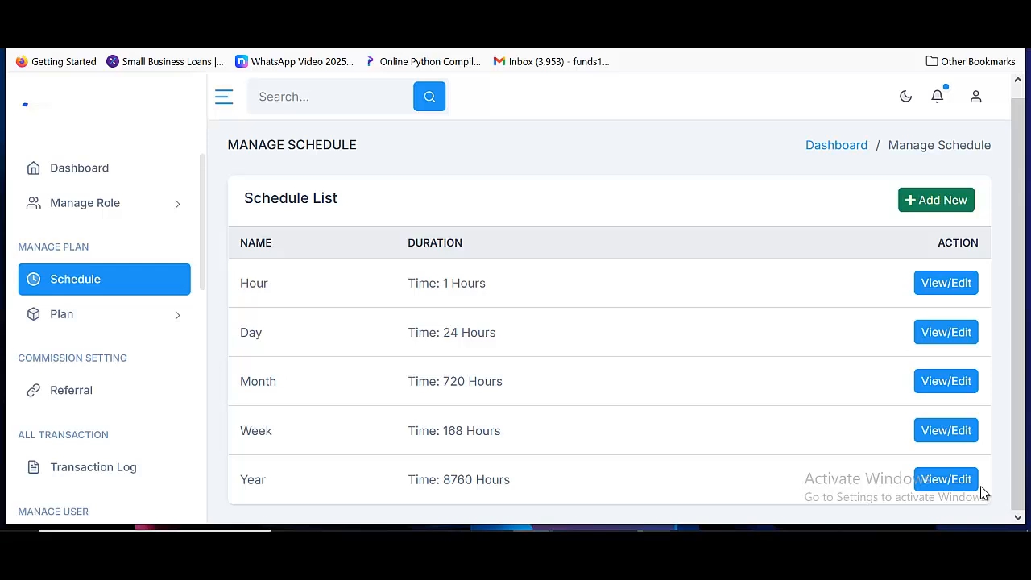
- Open the plan management page and review its title, subtitle and description texts and the Plan List
scroll(983, 494, "up", 1)
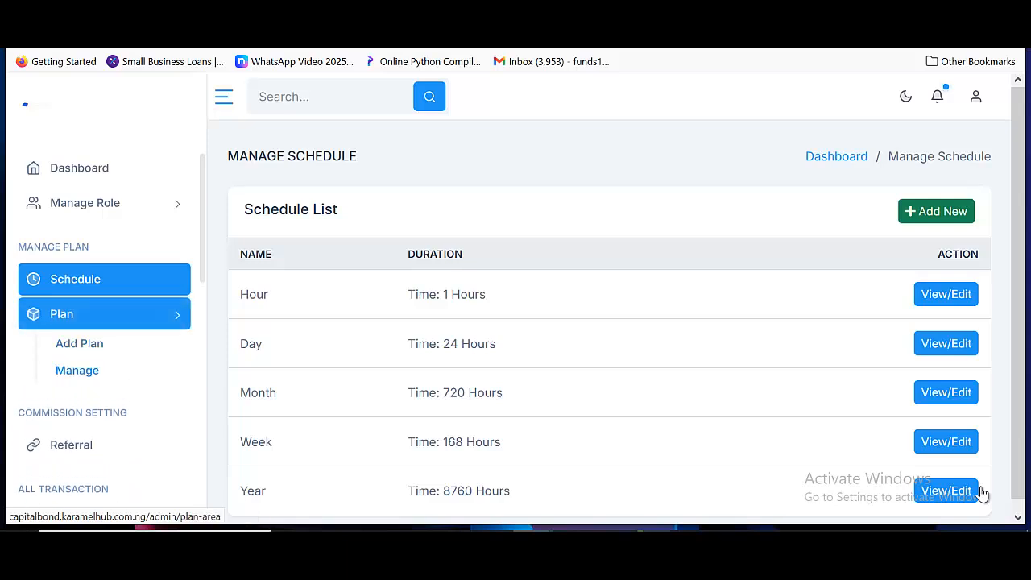
left_click(981, 493)
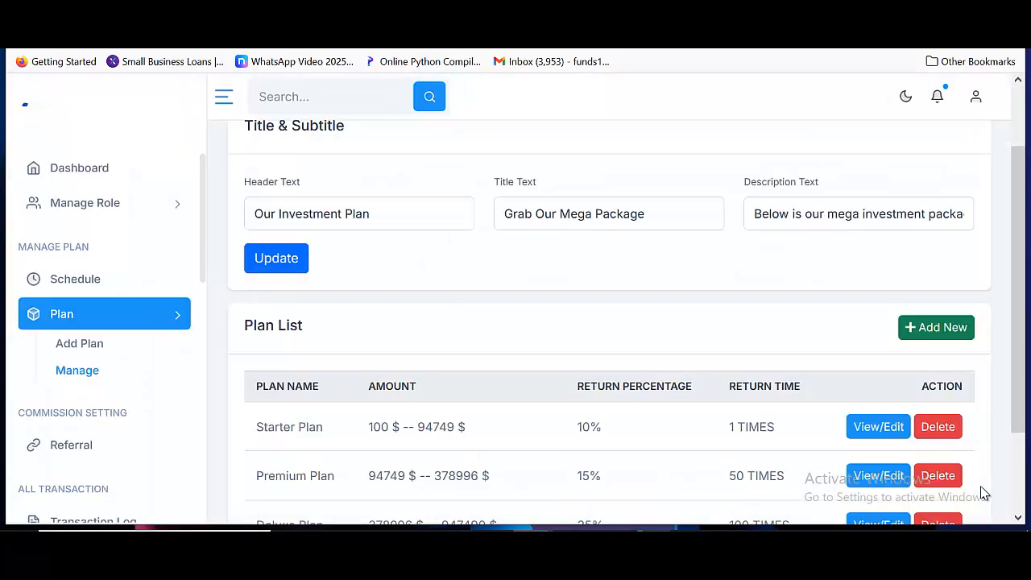
scroll(983, 493, "up", 2)
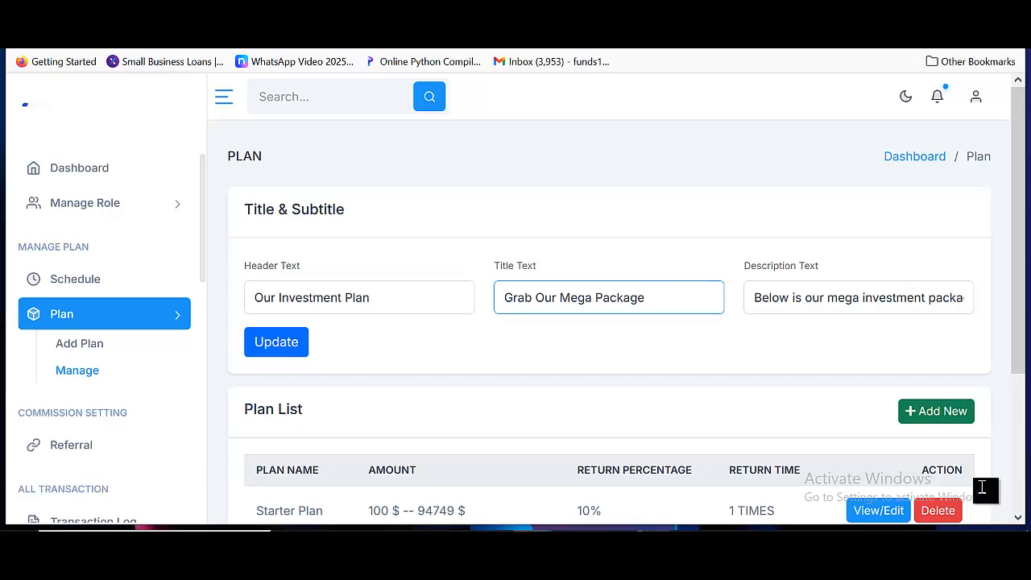
key("Tab")
scroll(983, 487, "down", 2)
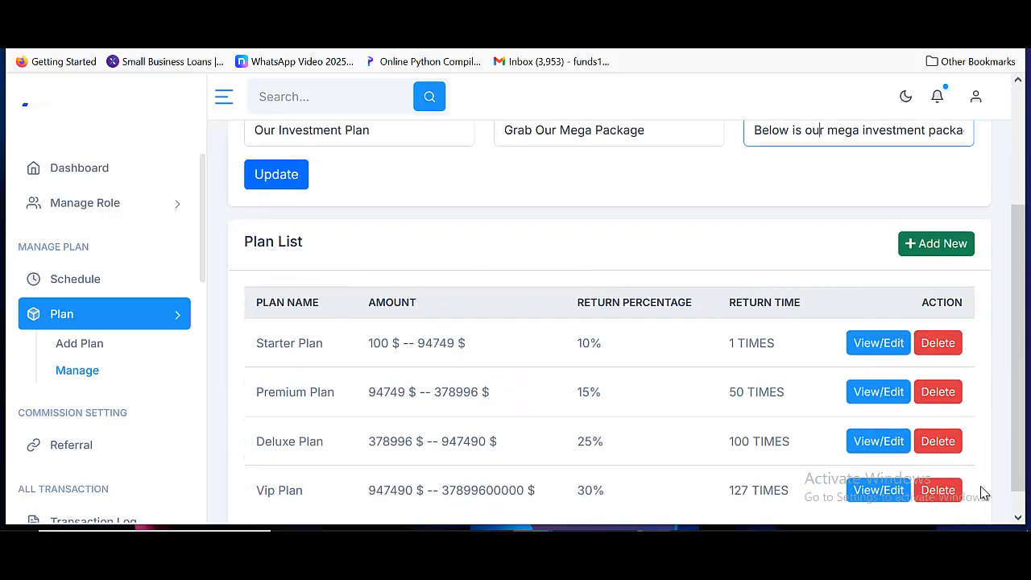
scroll(983, 493, "down", 1)
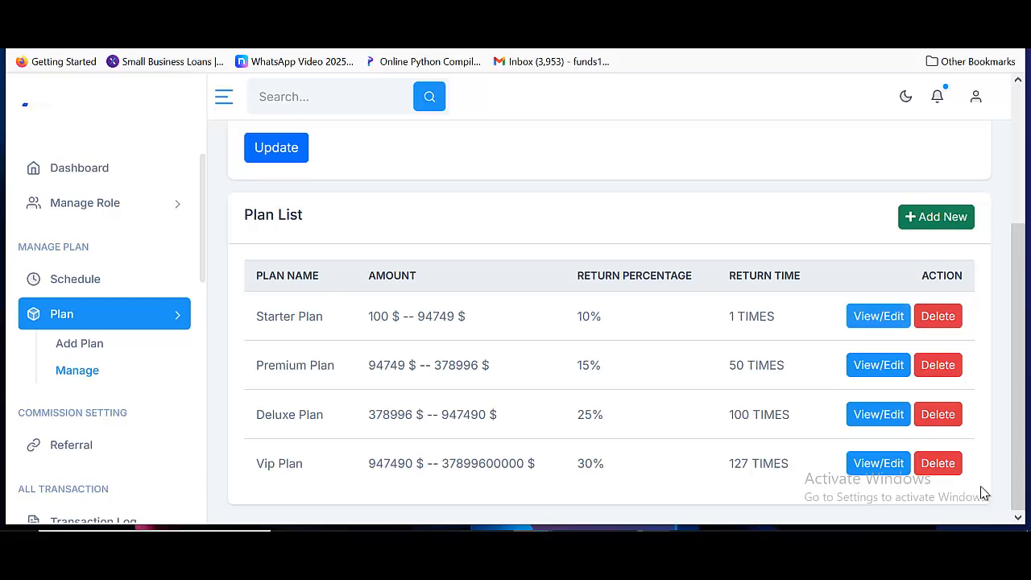
- Open the Starter Plan for editing and look through its Plan Type options, keeping ROI Invest selected
left_click(879, 316)
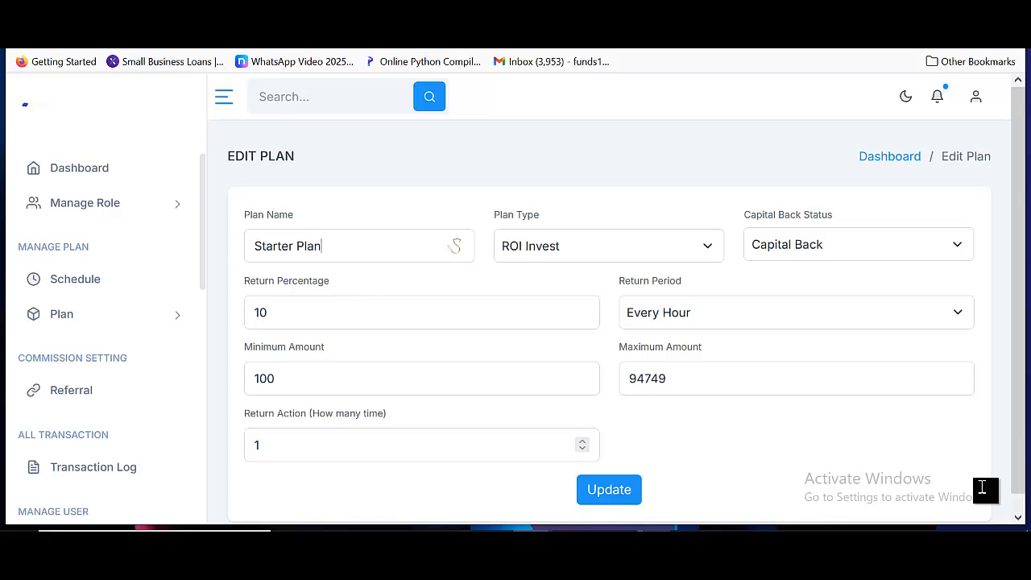
key("Tab")
key("alt+Down")
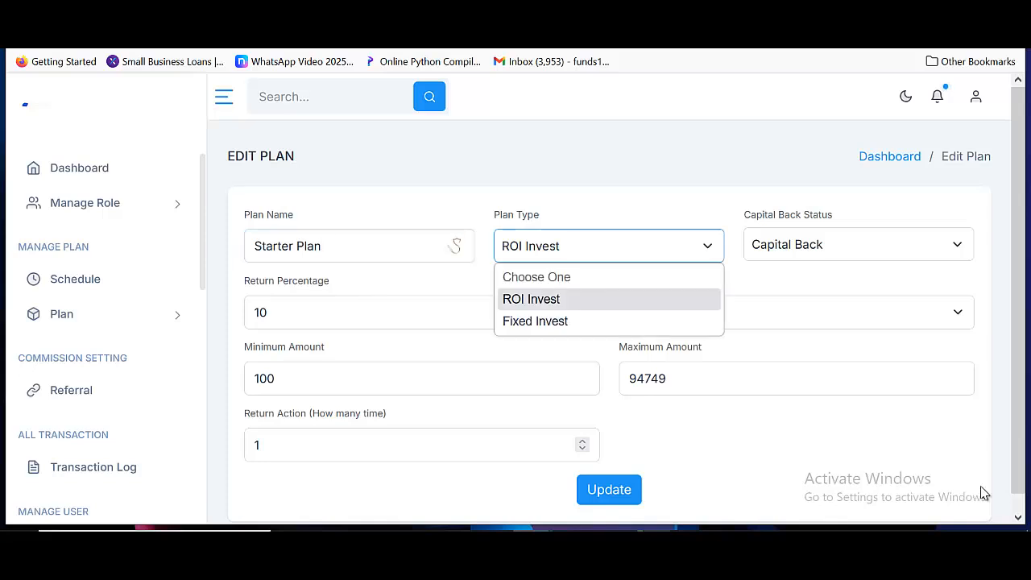
key("Down")
key("Up")
key("Return")
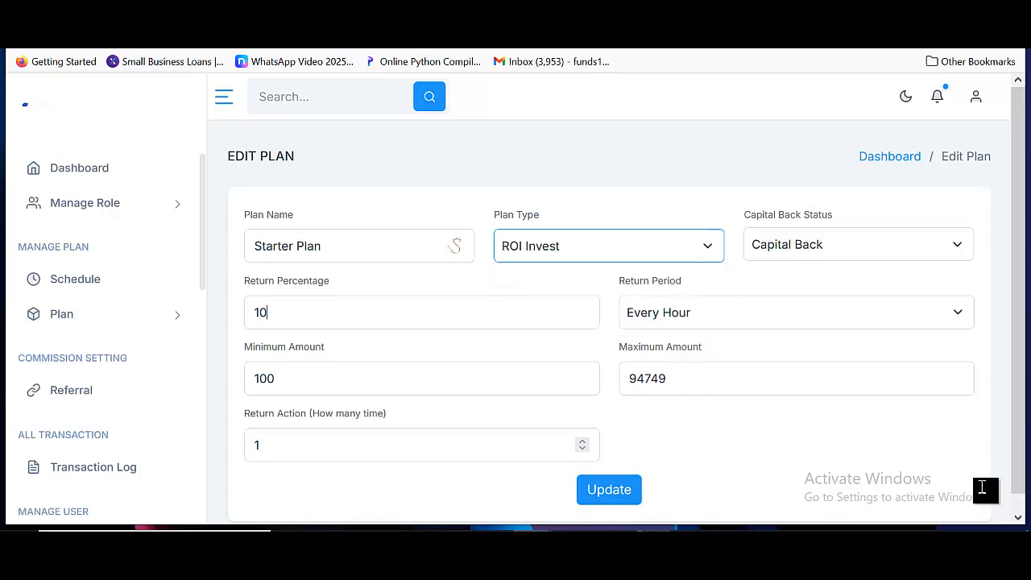
key("Tab")
key("Tab")
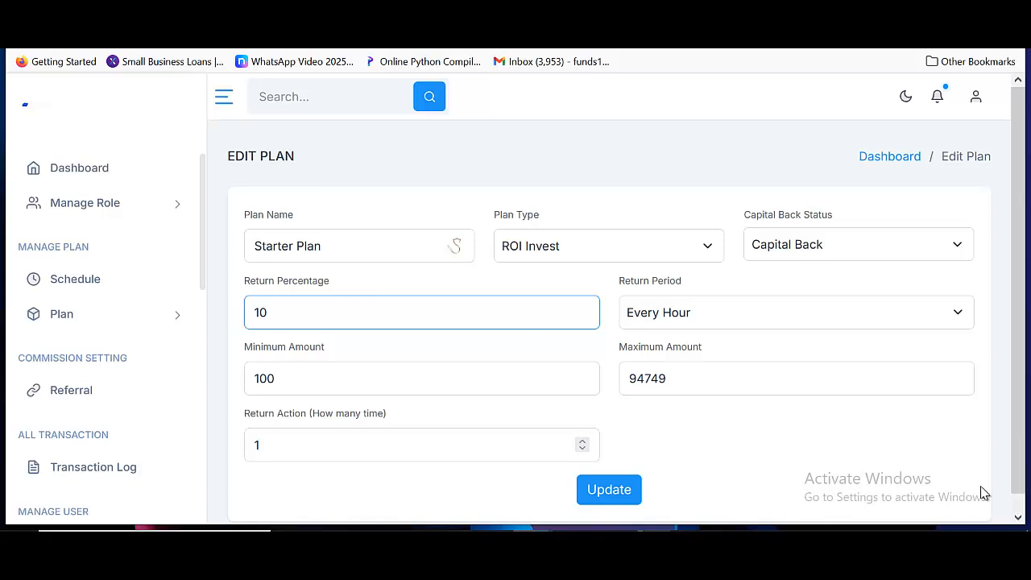
- Look through the Starter Plan's Return Period options from hourly to yearly, keeping Every Hour selected
key("Tab")
key("space")
key("Down")
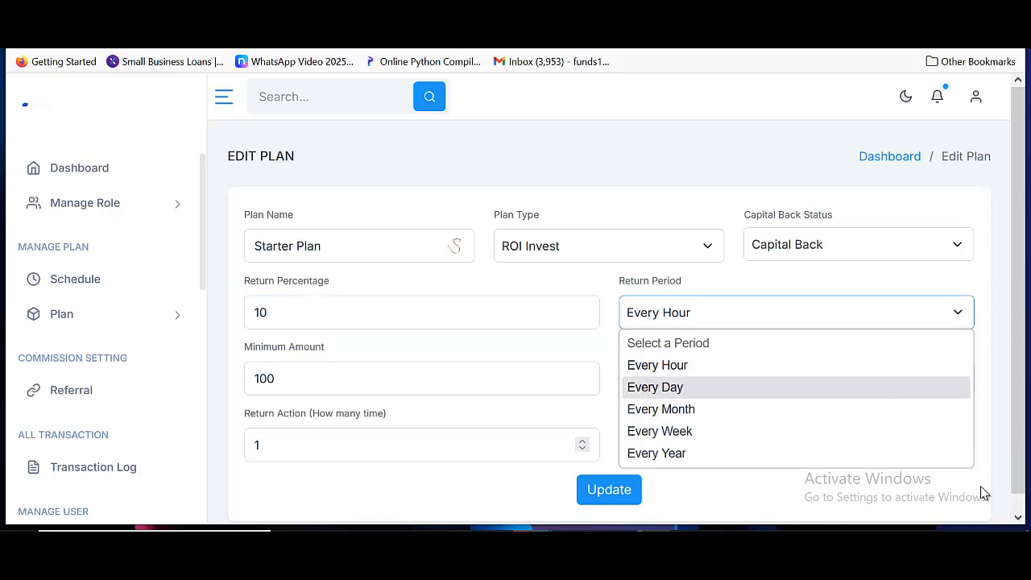
key("Up")
key("Down")
key("Up")
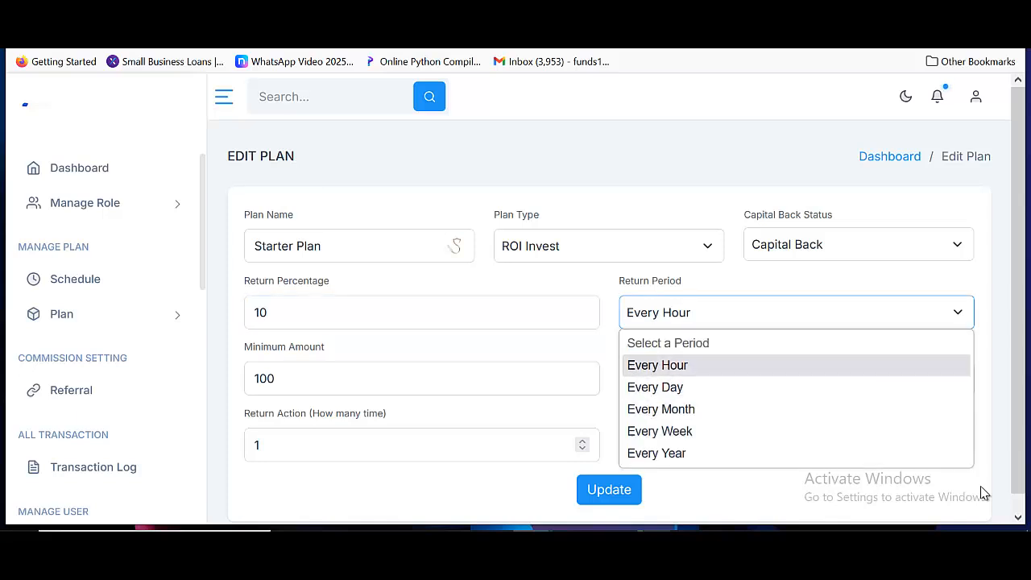
key("Down")
key("Down")
key("Down")
key("Up")
key("Down")
key("Down")
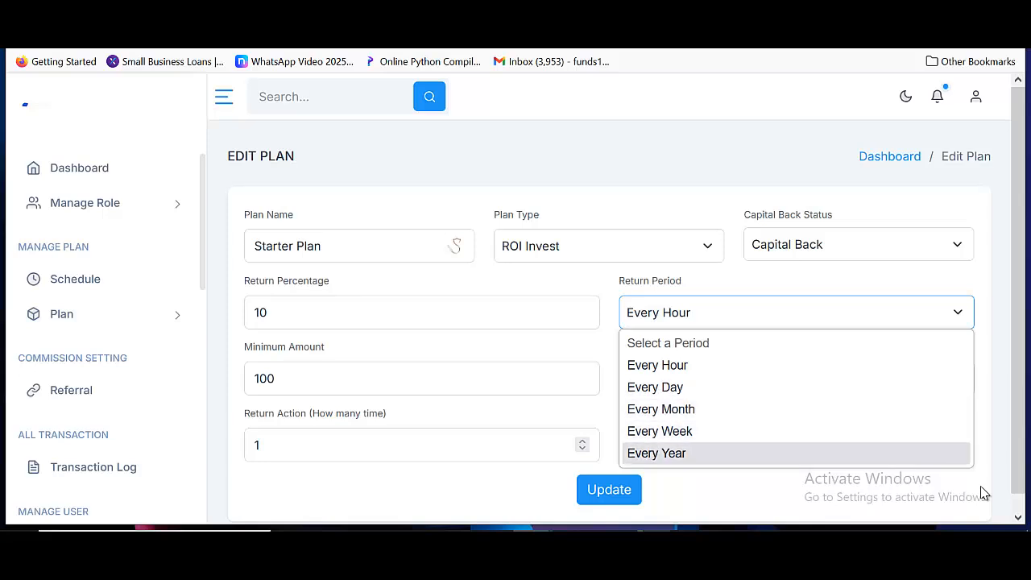
key("Up")
key("Up")
key("Up")
key("Up")
key("Return")
left_click(983, 494)
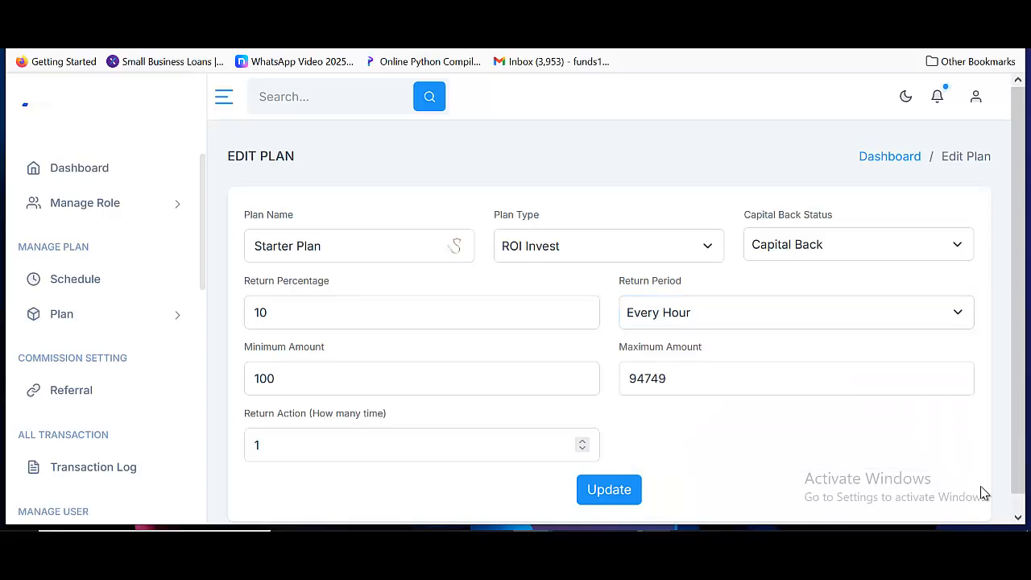
scroll(983, 493, "down", 1)
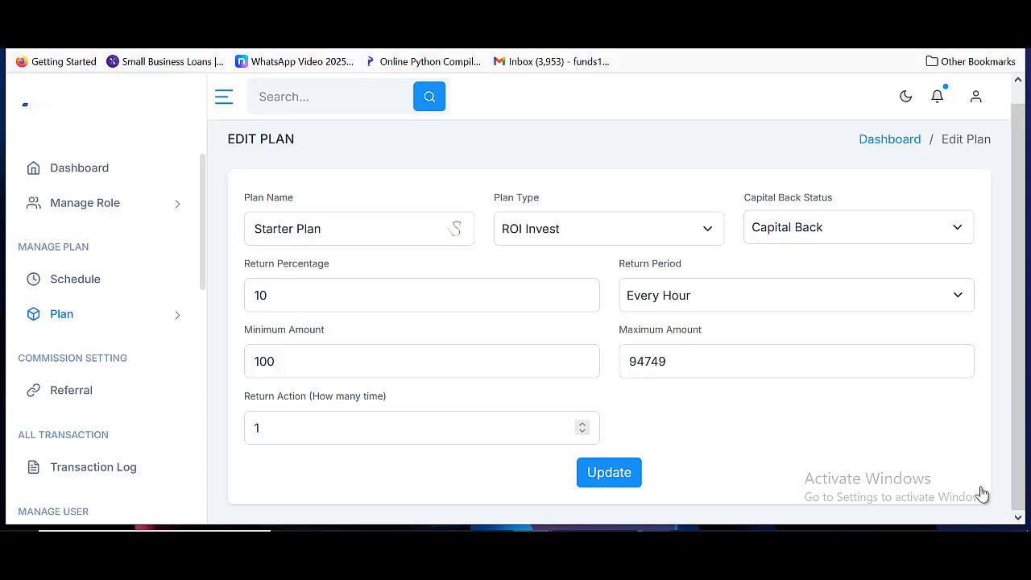
- Open the Create Plan form and set the Plan Type to ROI Invest to view its fields
left_click(62, 314)
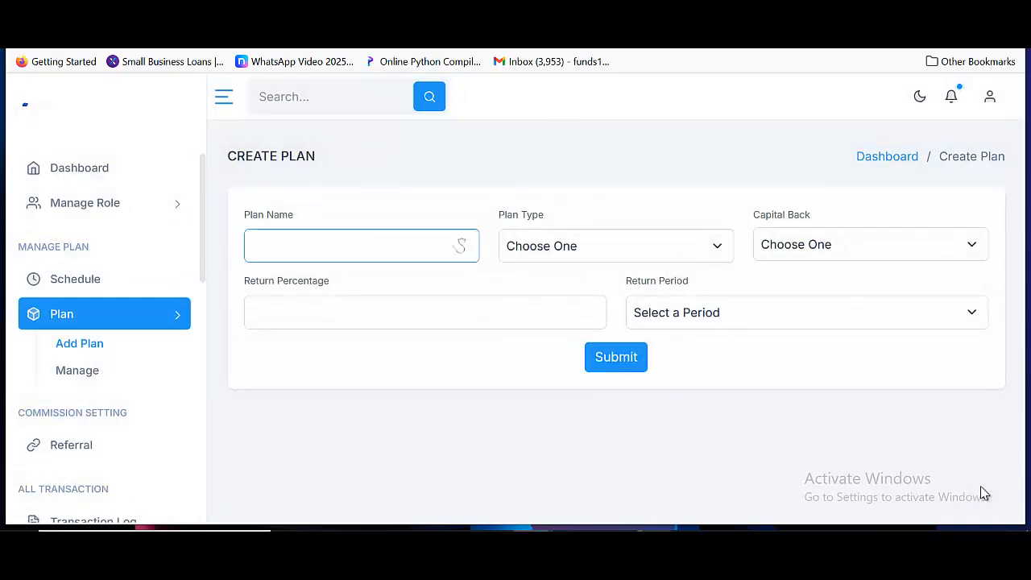
key("Tab")
key("alt+Down")
key("Down")
key("Return")
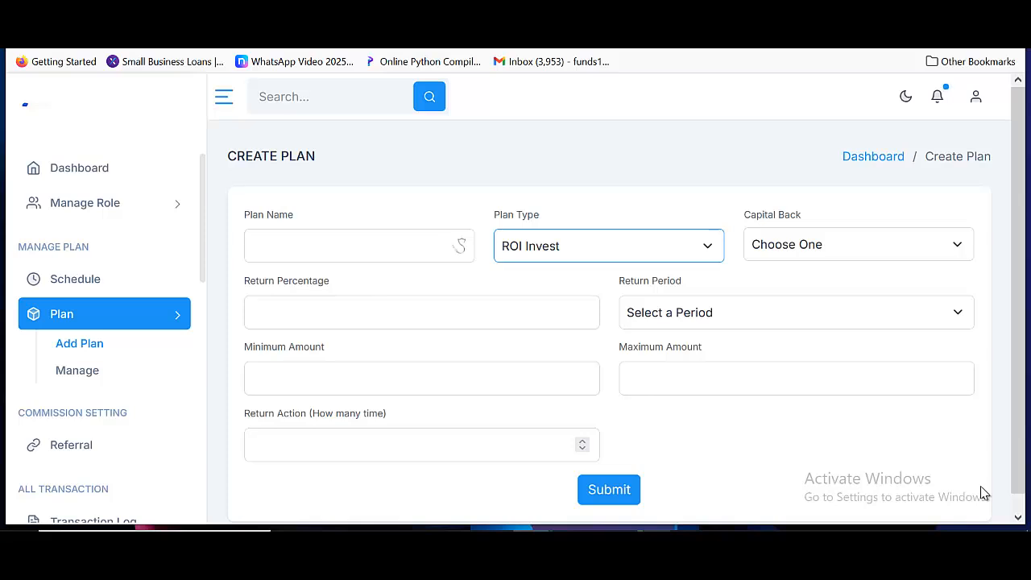
- Compare the form fields for the ROI Invest and Fixed Invest plan types, leaving Fixed Invest selected
key("alt+Down")
key("Down")
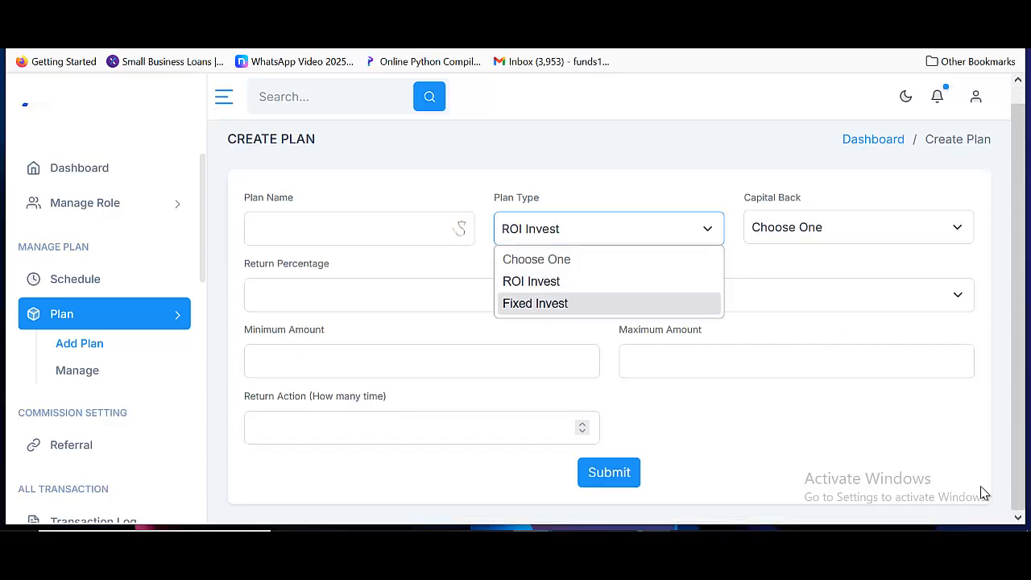
key("Return")
key("alt+Down")
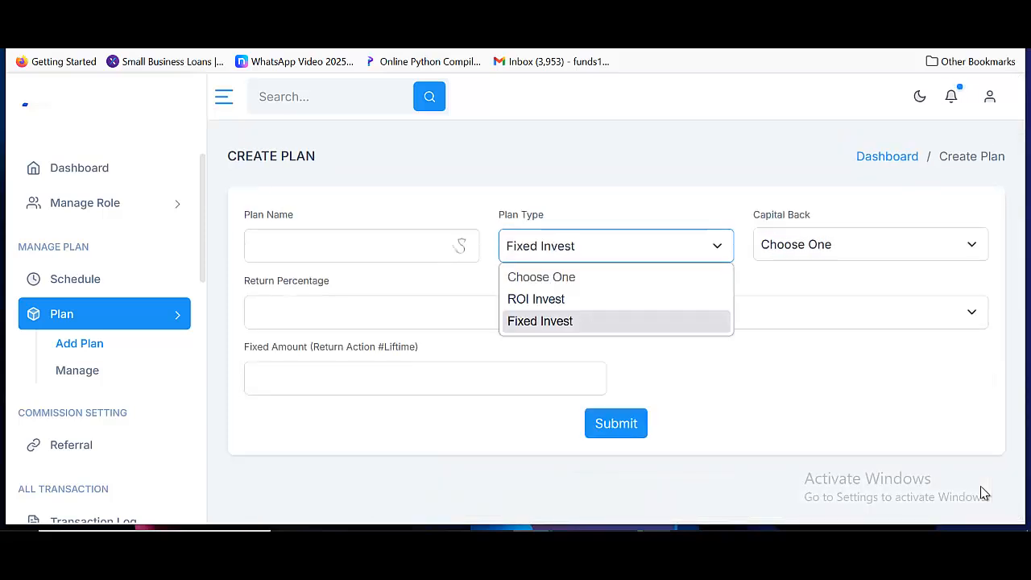
key("Up")
key("Return")
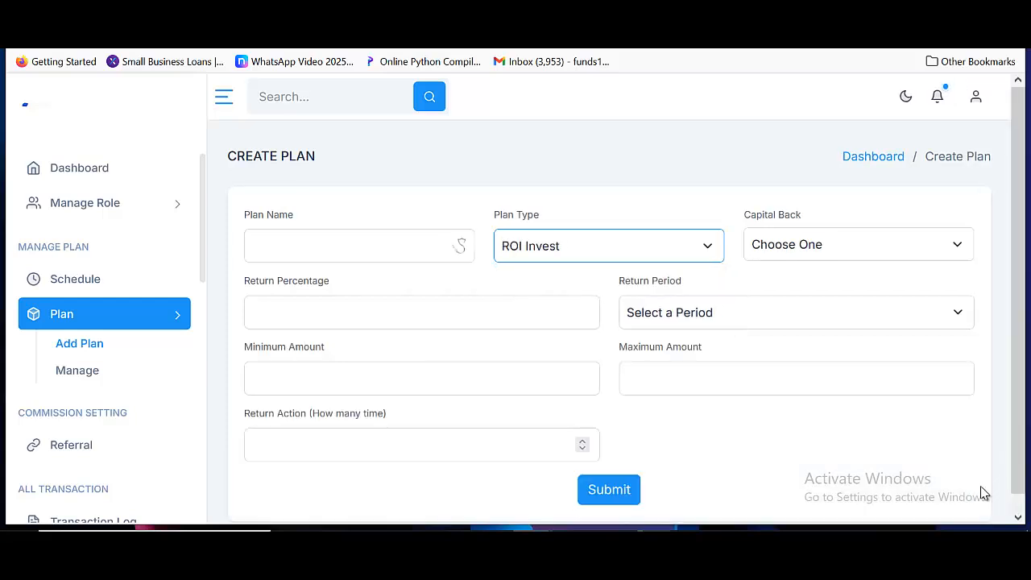
key("alt+Down")
key("Escape")
key("Down")
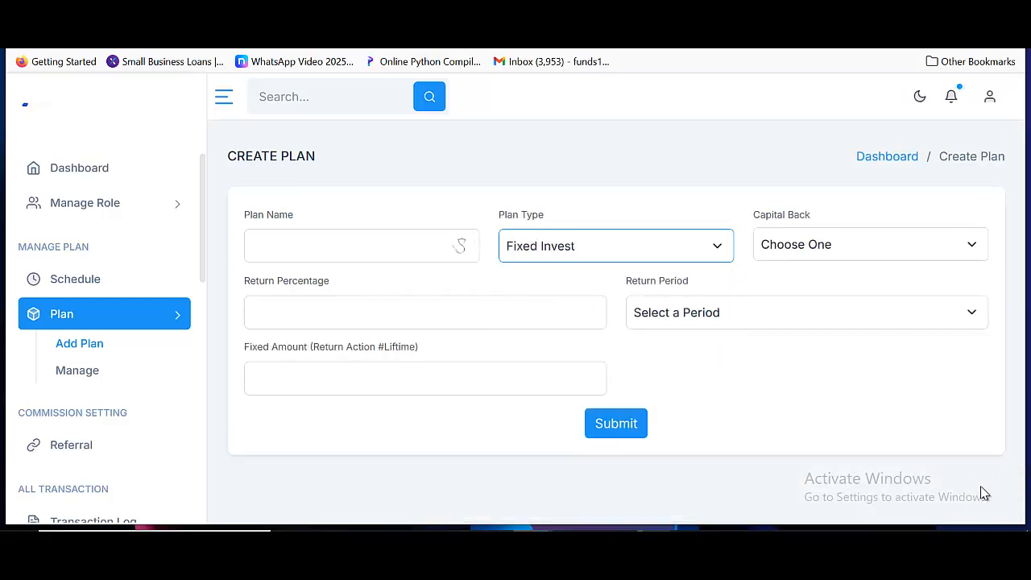
- Try both Capital Back options of the new plan, Capital Not Back and Capital Back, leaving Capital Back selected
key("Tab")
key("alt+Down")
key("Down")
key("Return")
key("alt+Down")
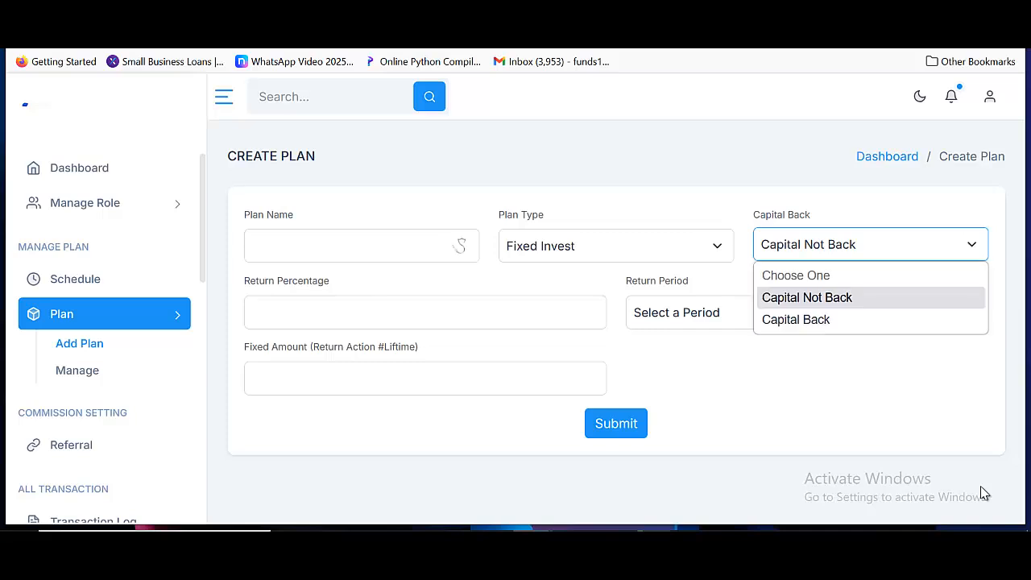
key("Down")
key("Return")
- Look through the new plan's Return Period options and select Every Hour
key("Tab")
key("alt+Down")
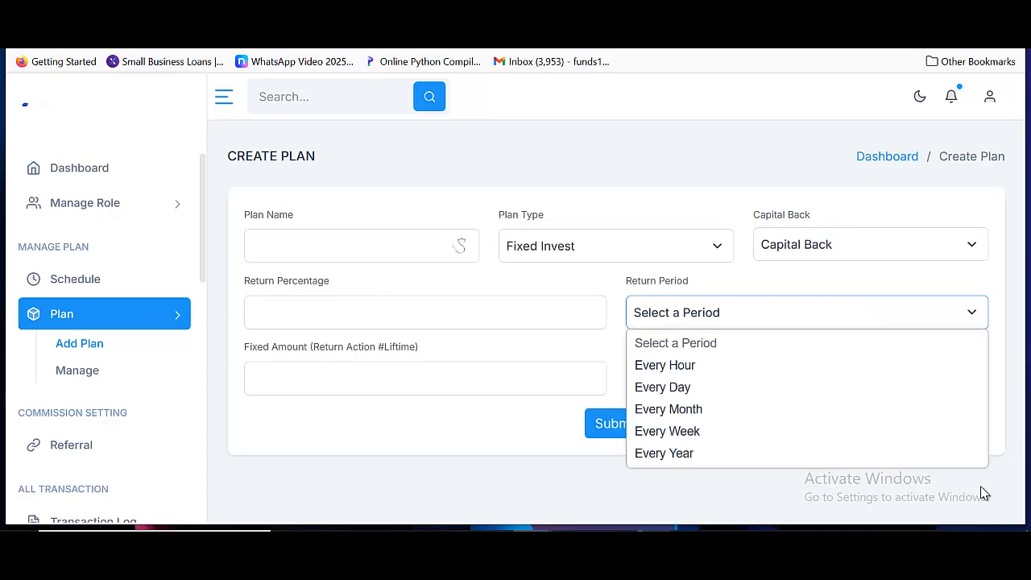
key("Down")
key("Return")
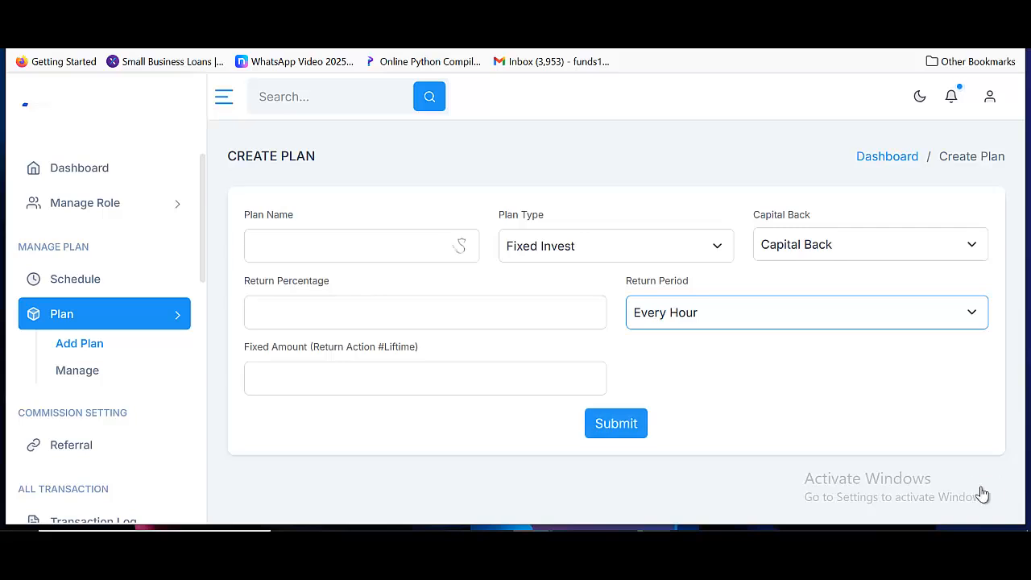
- Open the referral commission settings and review the percentage fields for the three existing level bonuses
left_click(81, 314)
scroll(105, 307, "down", 2)
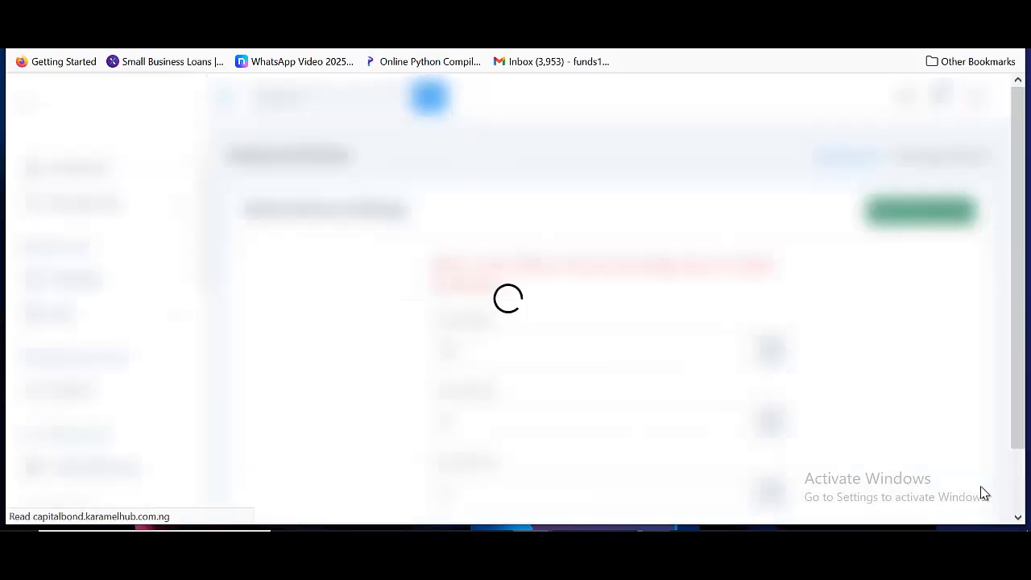
scroll(983, 493, "down", 1)
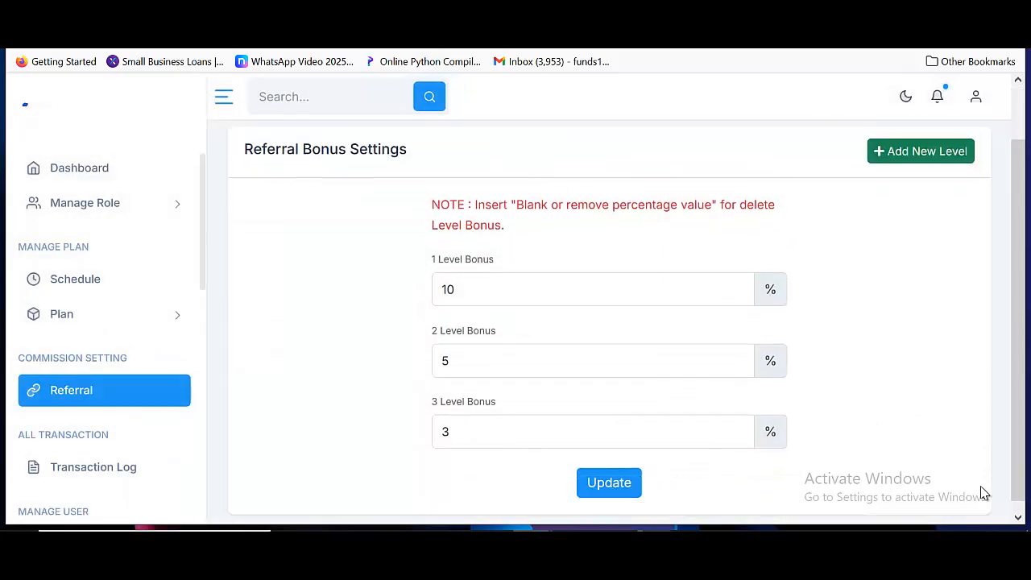
scroll(983, 493, "down", 1)
key("Tab")
key("Tab")
key("Tab")
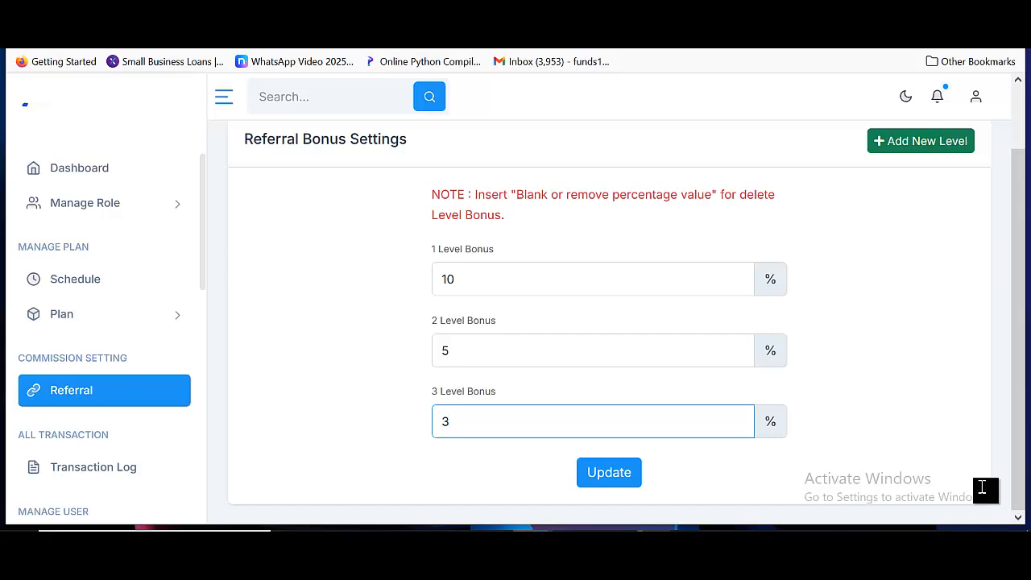
- Add four blank level bonus rows to the Referral Bonus Settings
scroll(983, 490, "up", 2)
left_click(983, 494)
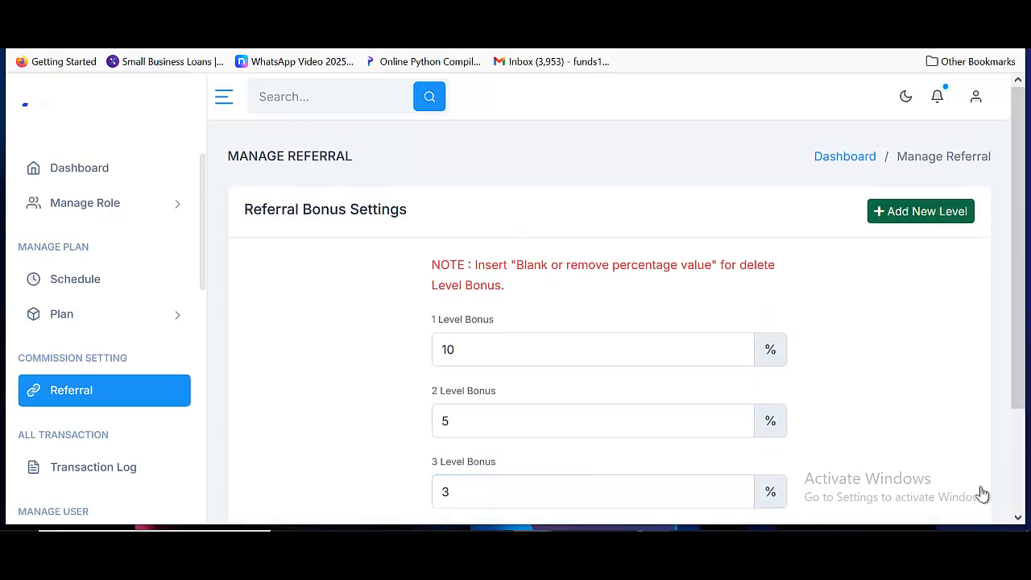
scroll(983, 493, "down", 2)
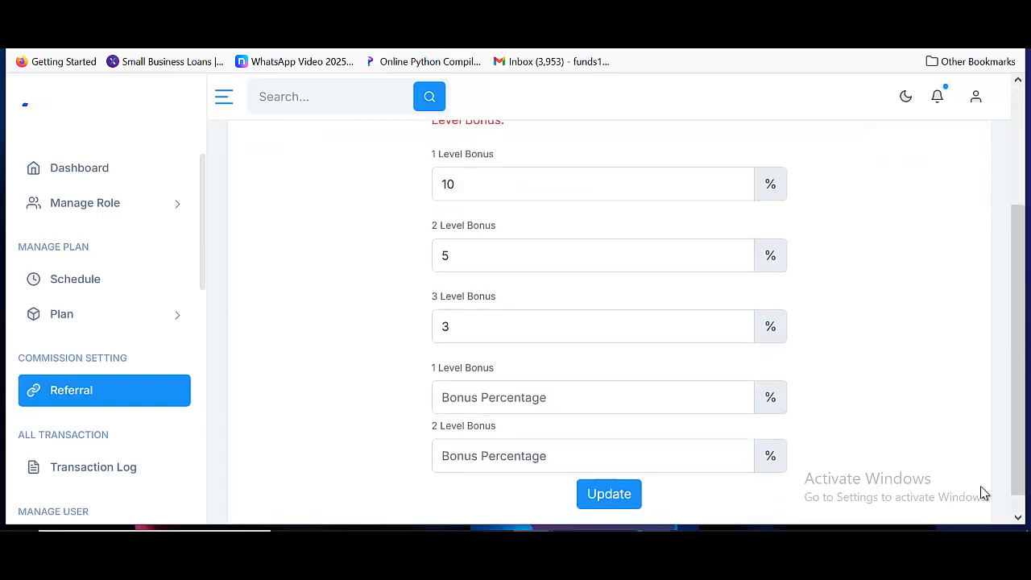
scroll(983, 493, "up", 2)
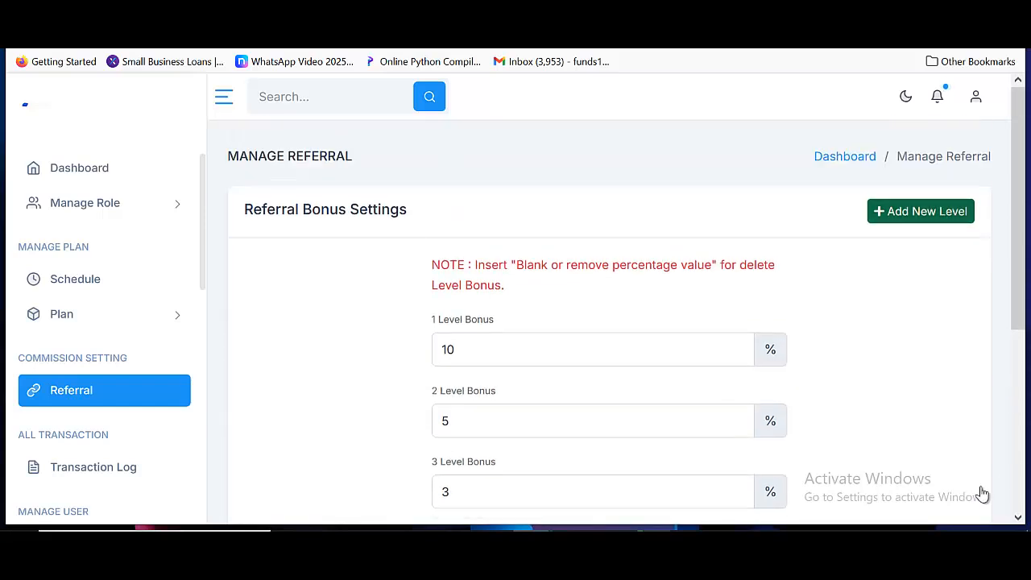
scroll(983, 493, "down", 4)
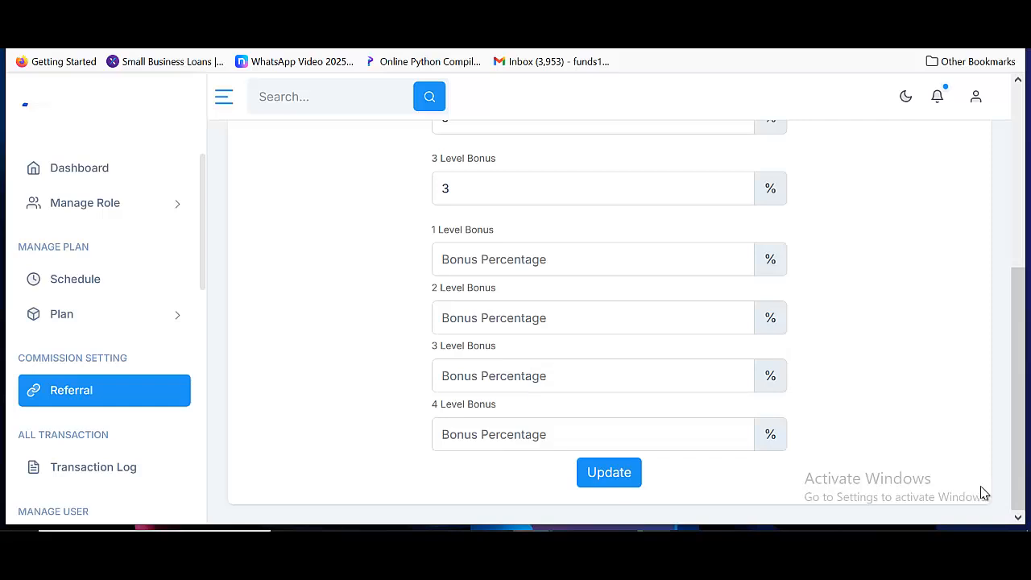
- Examine the added level bonus rows and their empty percentage fields without entering values
left_click(524, 260)
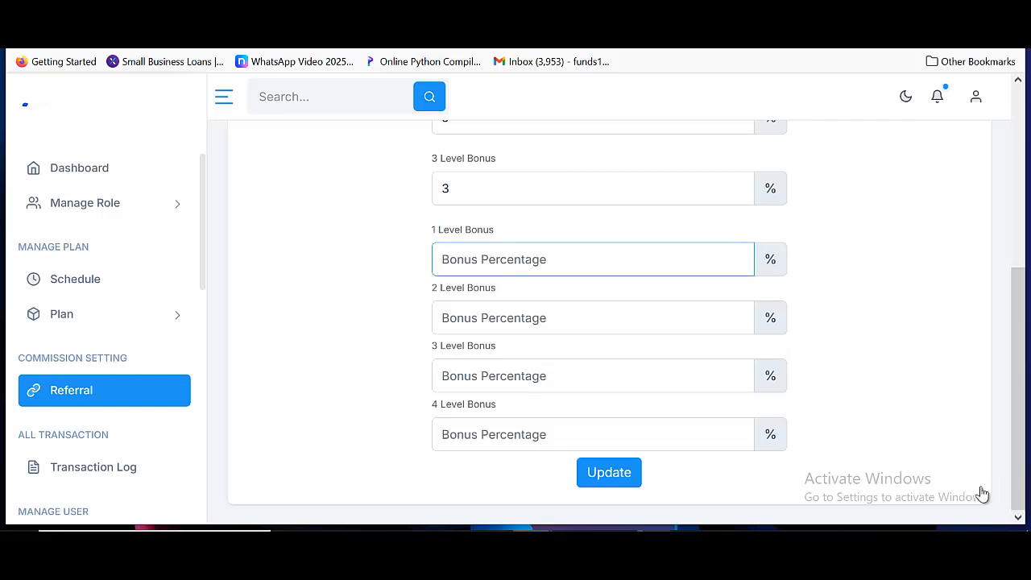
scroll(983, 488, "up", 5)
scroll(983, 488, "down", 4)
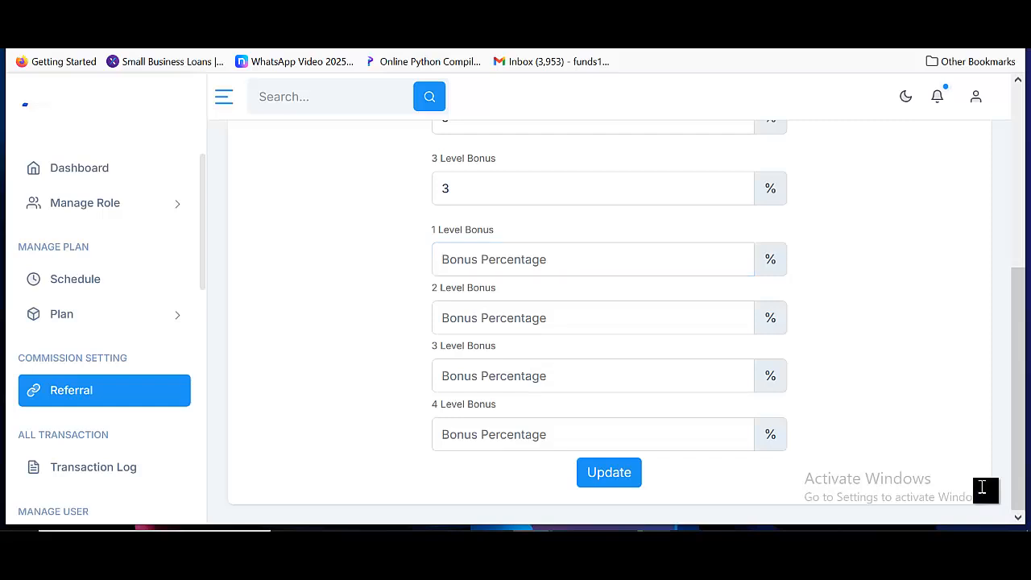
left_click(524, 435)
scroll(983, 493, "up", 3)
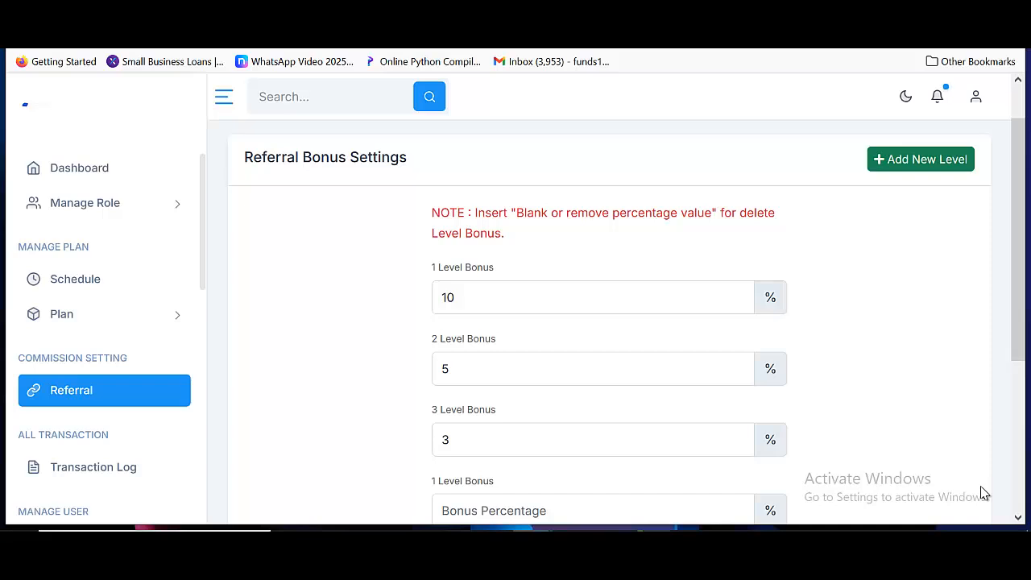
scroll(983, 493, "down", 3)
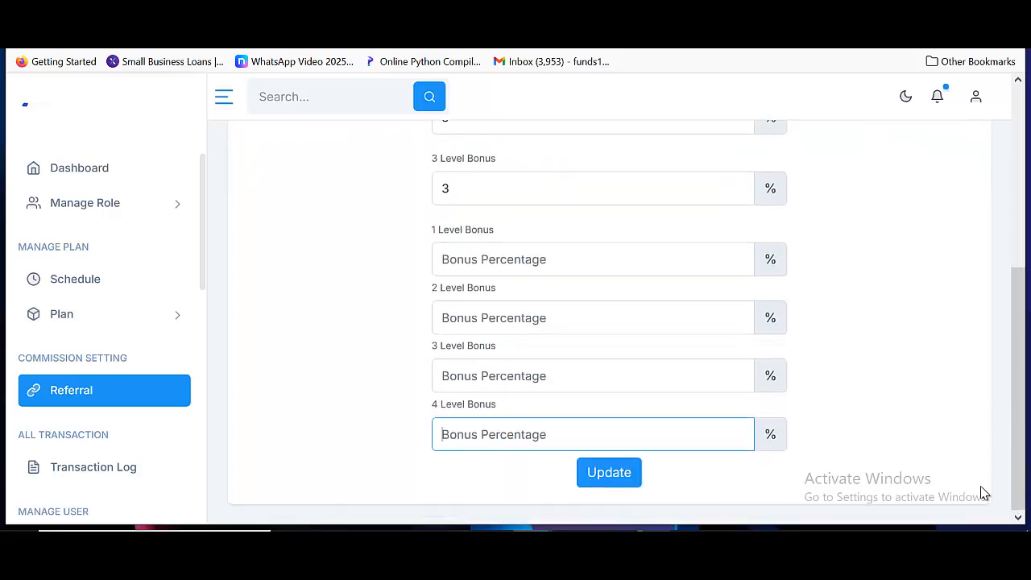
- Open the Transaction Log and look over its recent entries and search fields
scroll(94, 374, "down", 2)
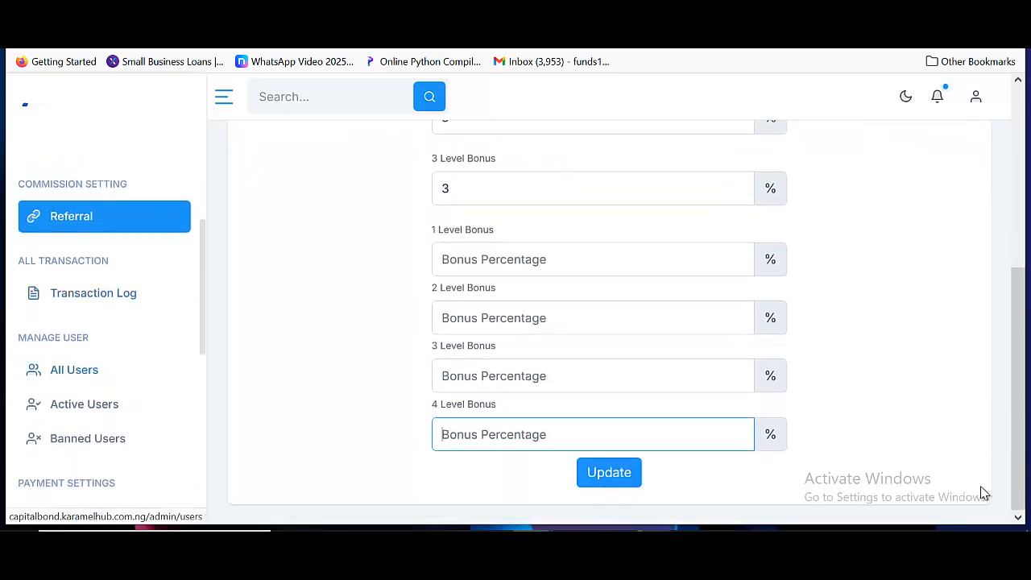
left_click(93, 293)
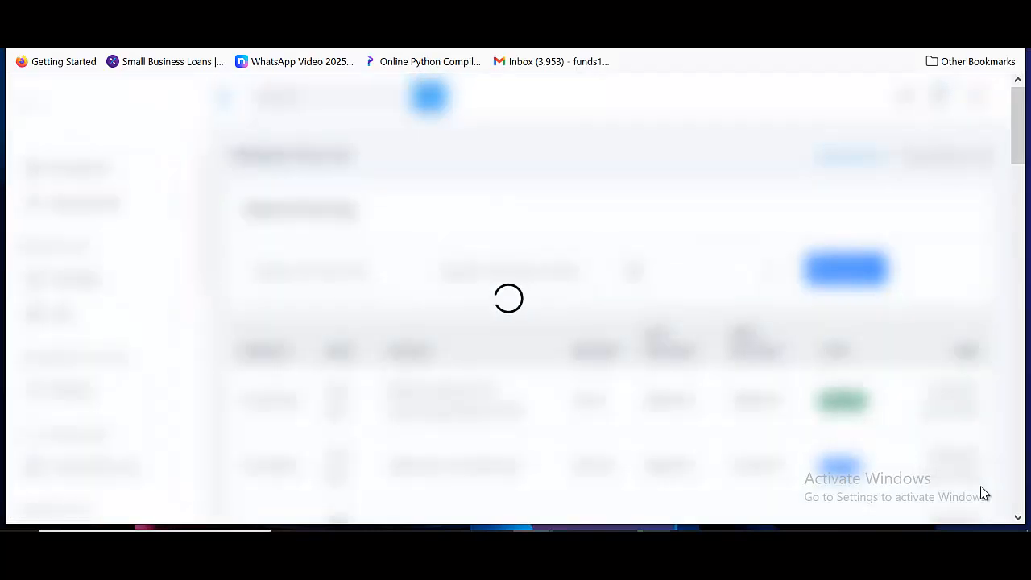
scroll(984, 492, "down", 1)
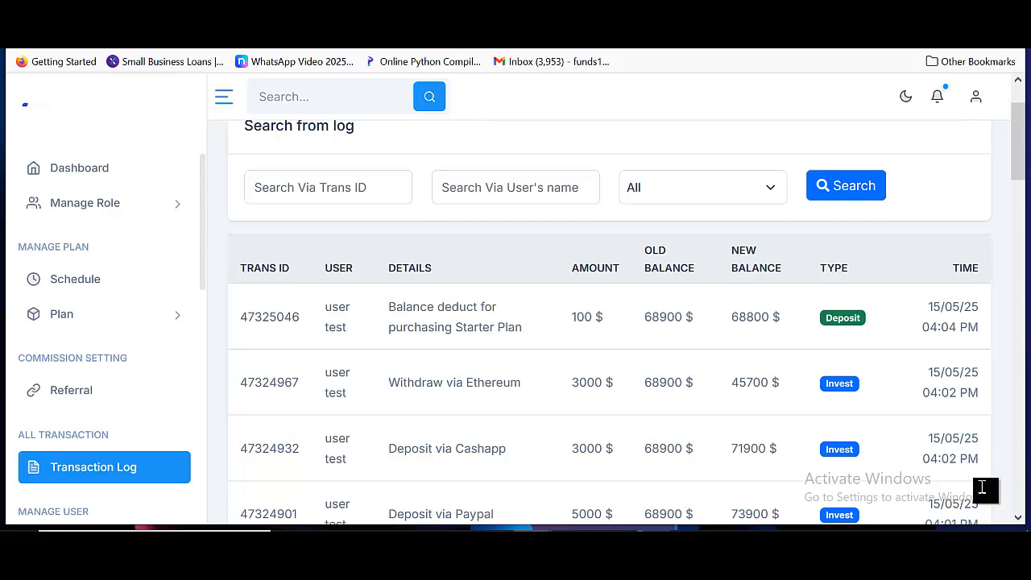
scroll(984, 488, "down", 3)
scroll(984, 488, "up", 4)
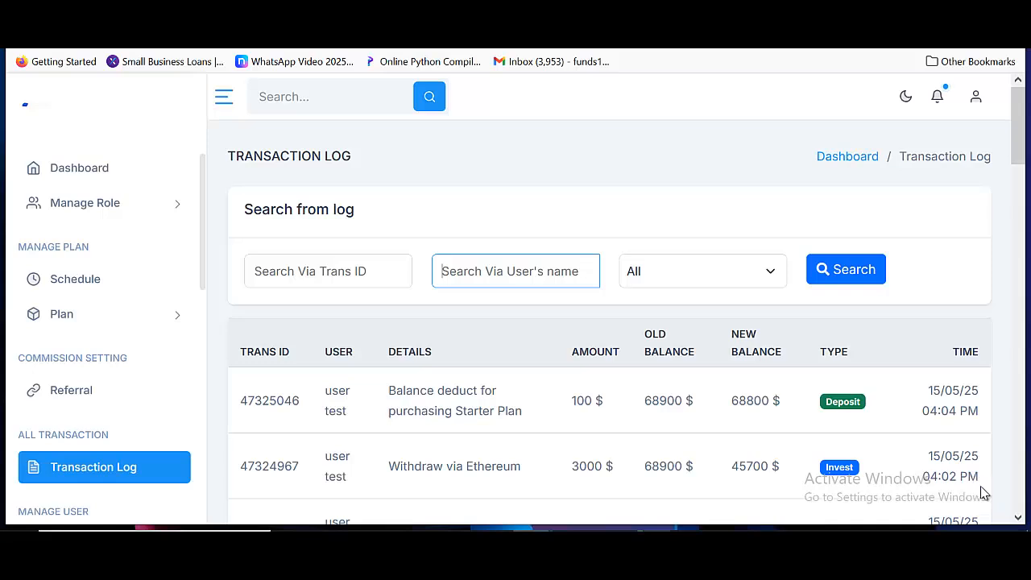
- Check the transaction type filter options, keeping All selected, and browse the log down to its oldest entries
left_click(703, 271)
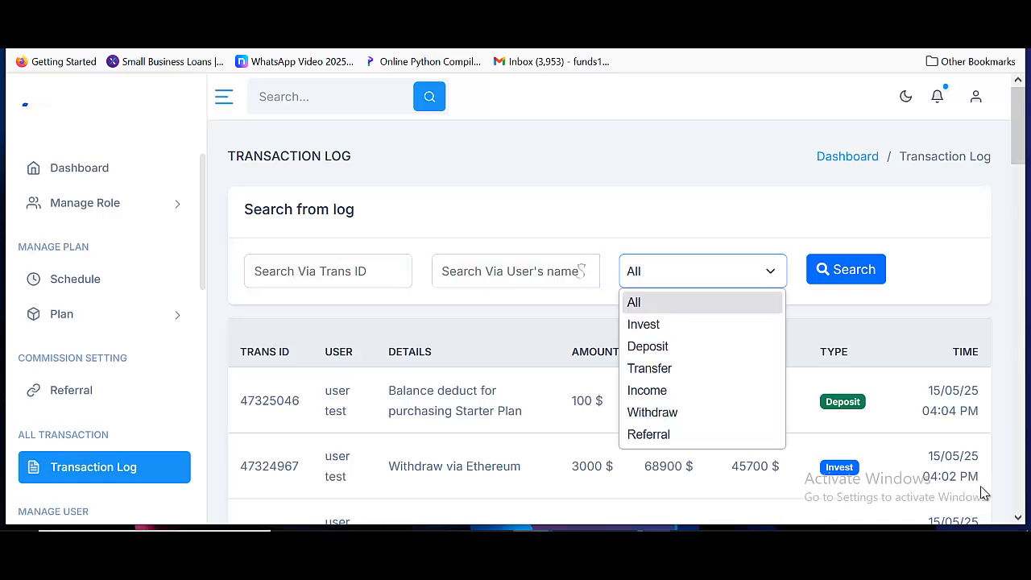
key("Escape")
scroll(984, 489, "down", 4)
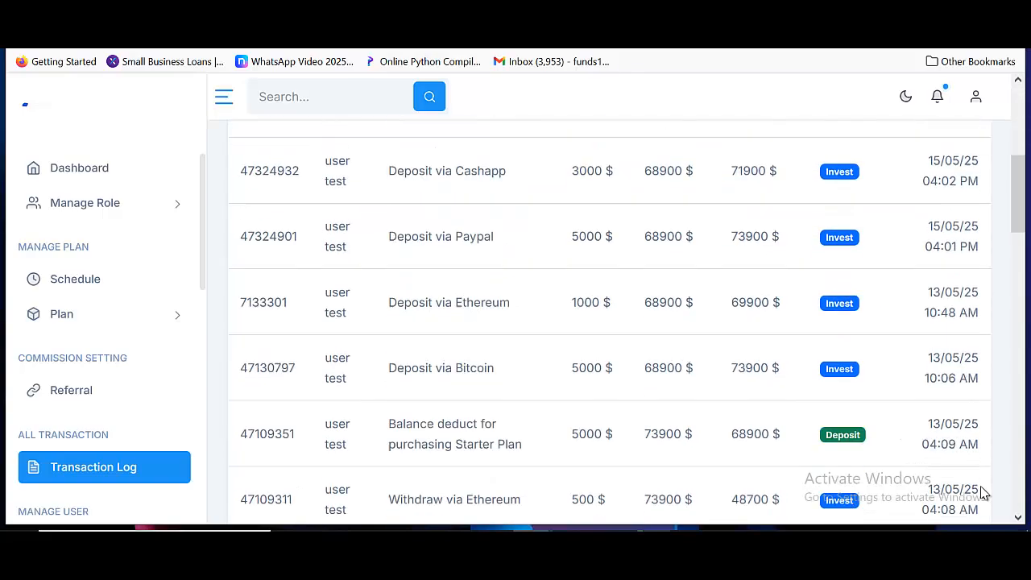
scroll(984, 493, "down", 15)
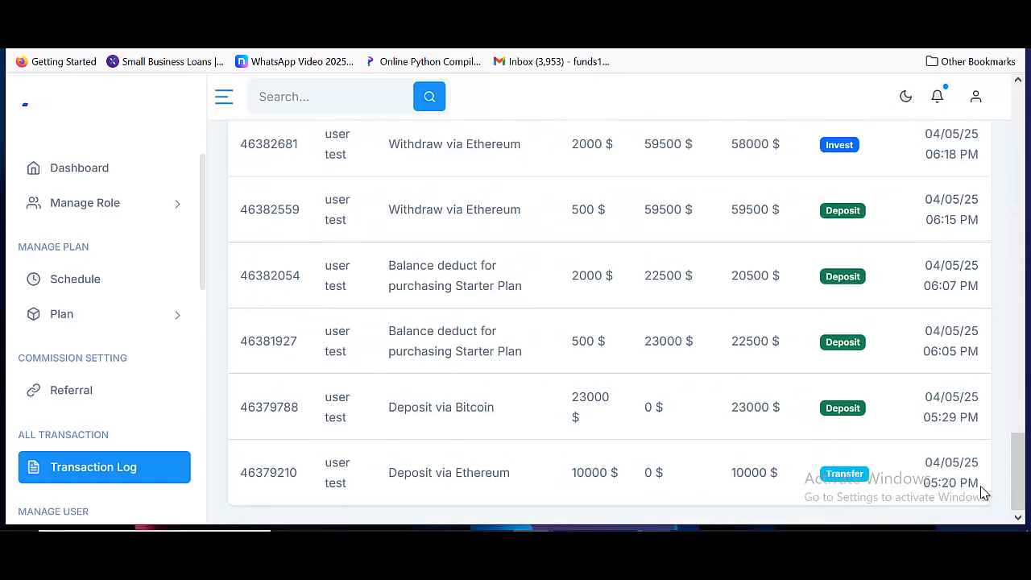
scroll(983, 493, "up", 20)
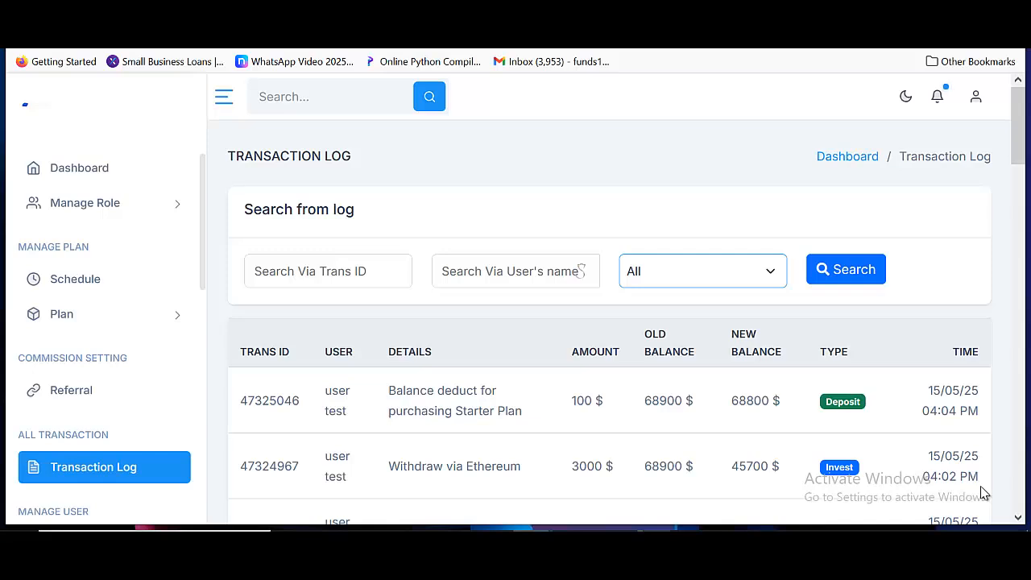
scroll(984, 493, "down", 7)
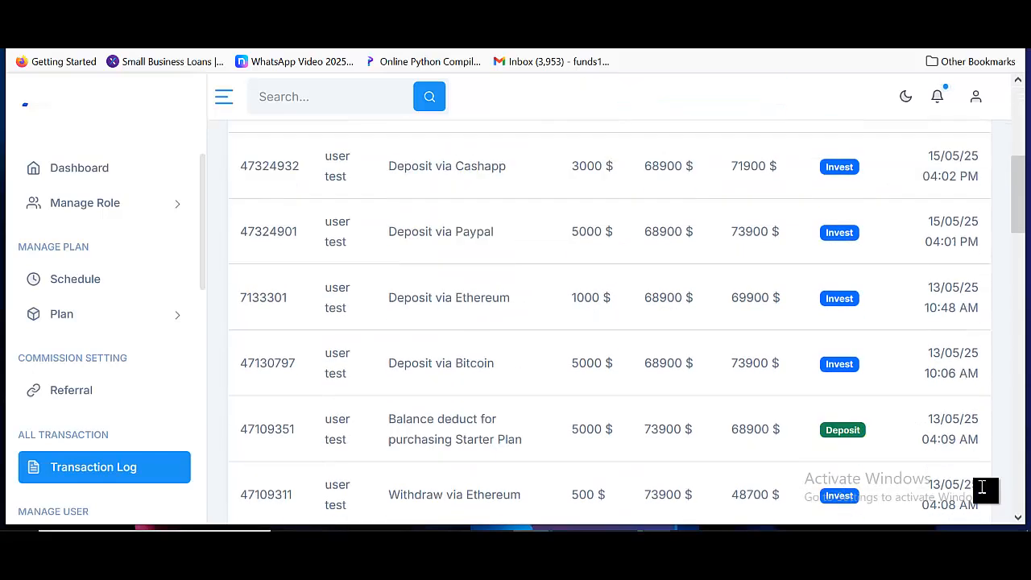
- Open the All Users page and review the User List with its name and email search fields
scroll(105, 309, "down", 3)
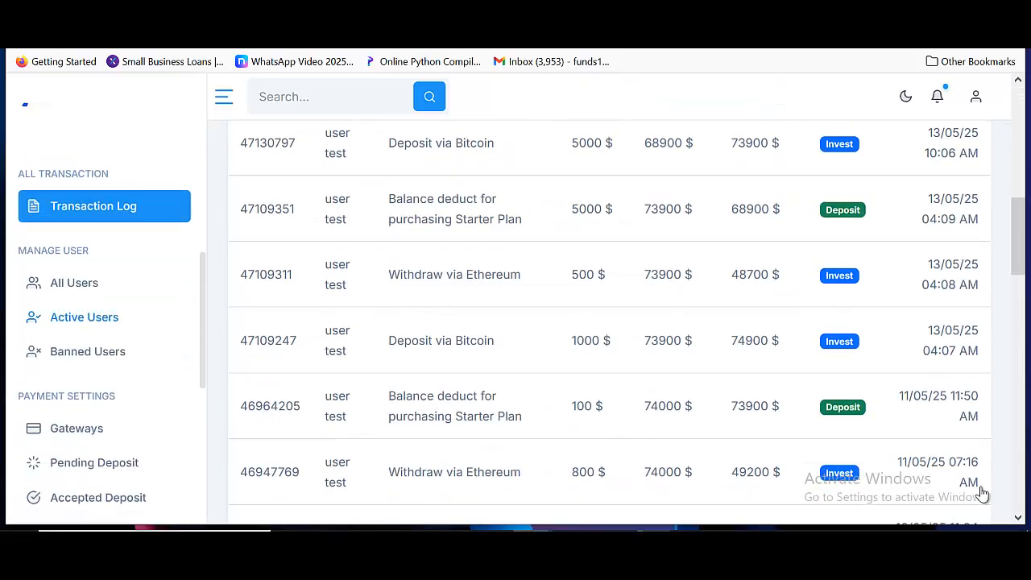
left_click(74, 283)
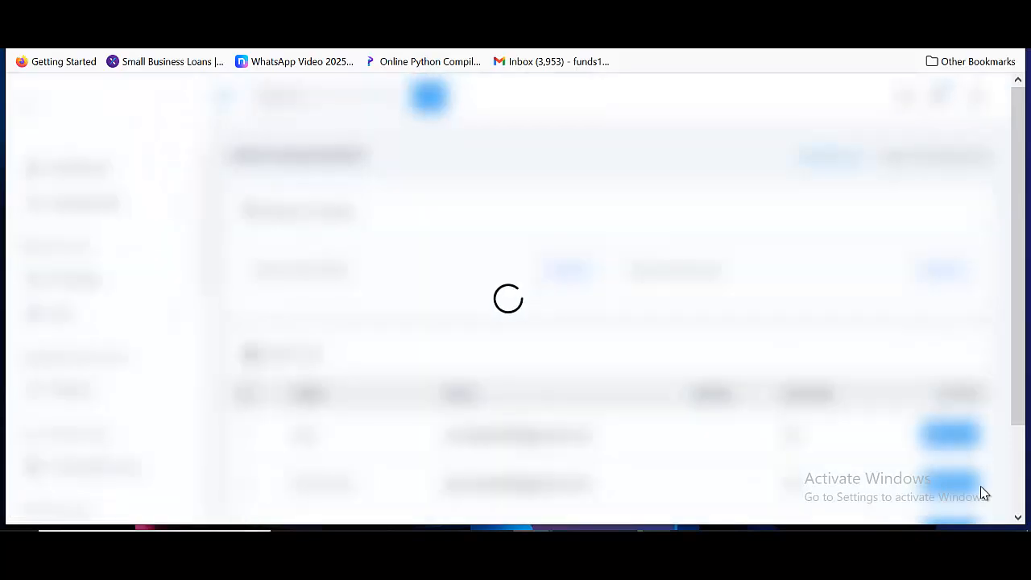
scroll(981, 493, "down", 2)
scroll(981, 493, "down", 1)
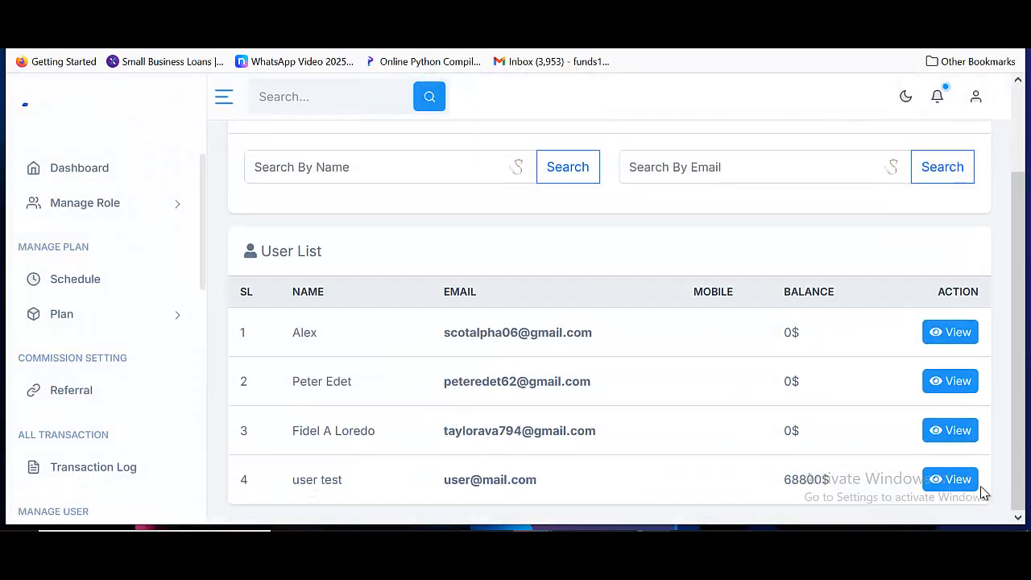
- Open the details of the fourth user in the User List and go to that user's Add / Deduct balance page
left_click(981, 492)
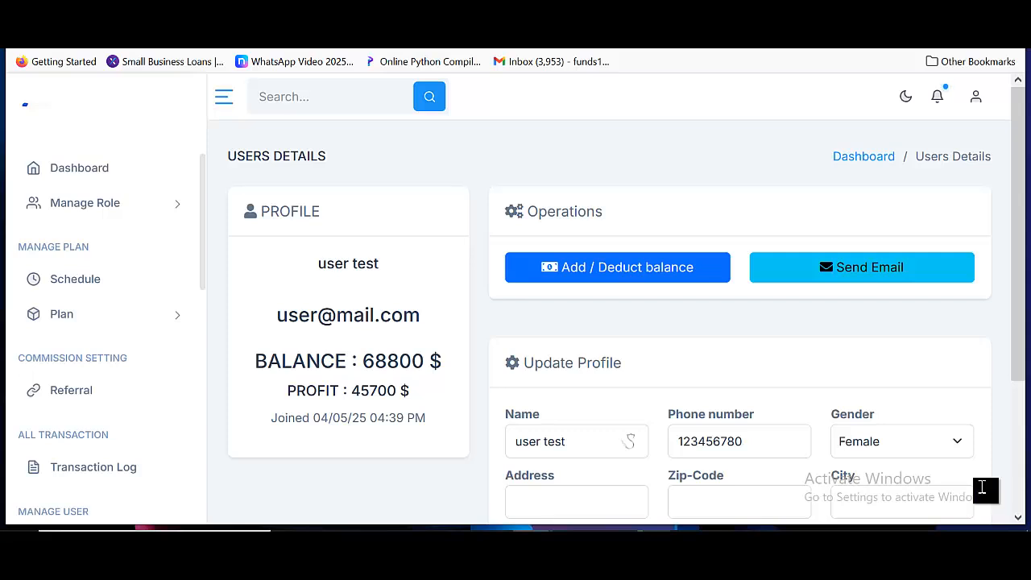
left_click_drag(333, 417, 426, 417)
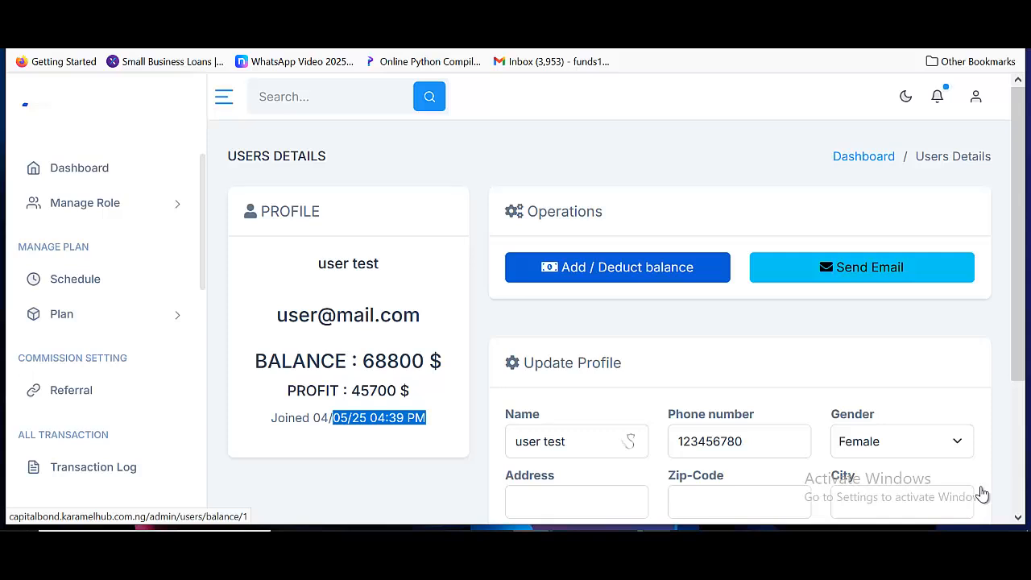
left_click(618, 266)
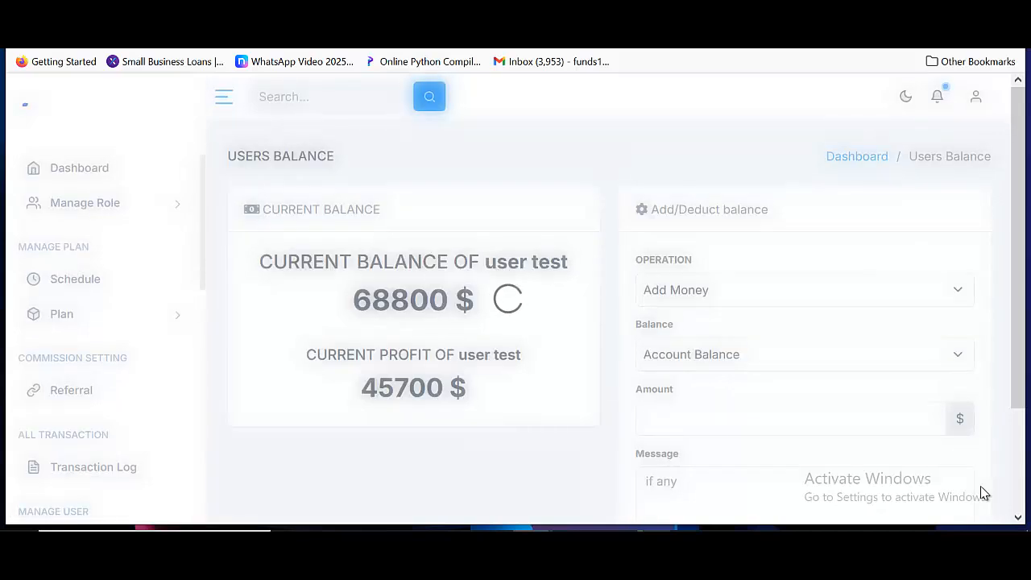
- Check the Operation and Balance options, keeping Add Money and Account Balance, and review the Amount and Message fields
scroll(981, 488, "down", 1)
key("alt+Down")
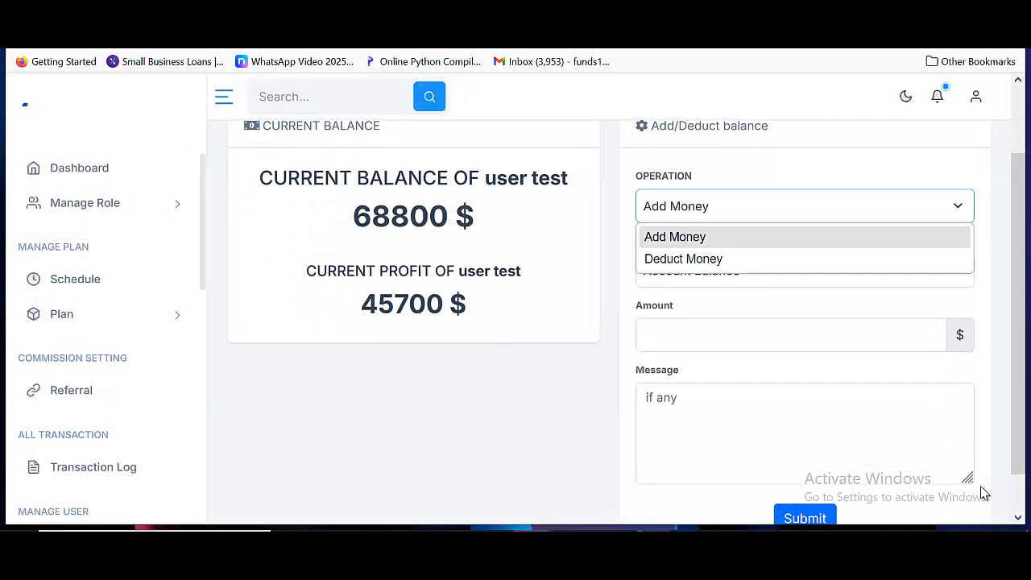
key("Down")
key("Escape")
key("Down")
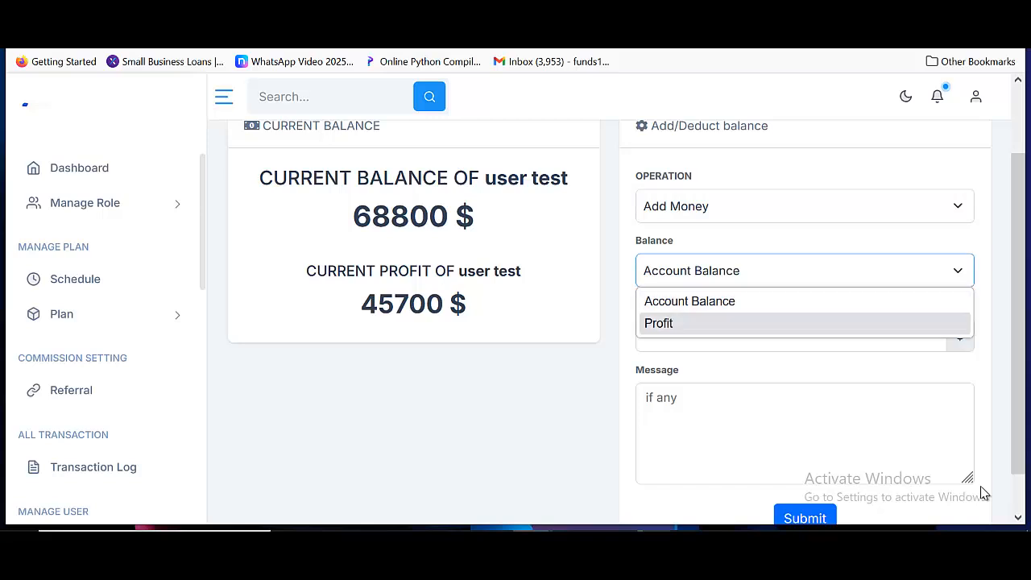
key("Up")
key("Return")
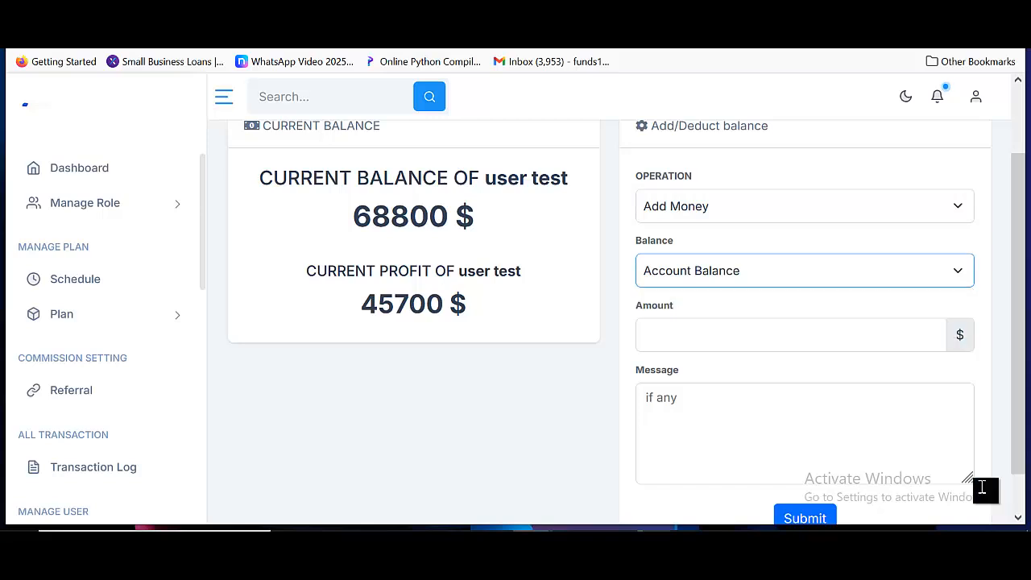
key("Tab")
key("Tab")
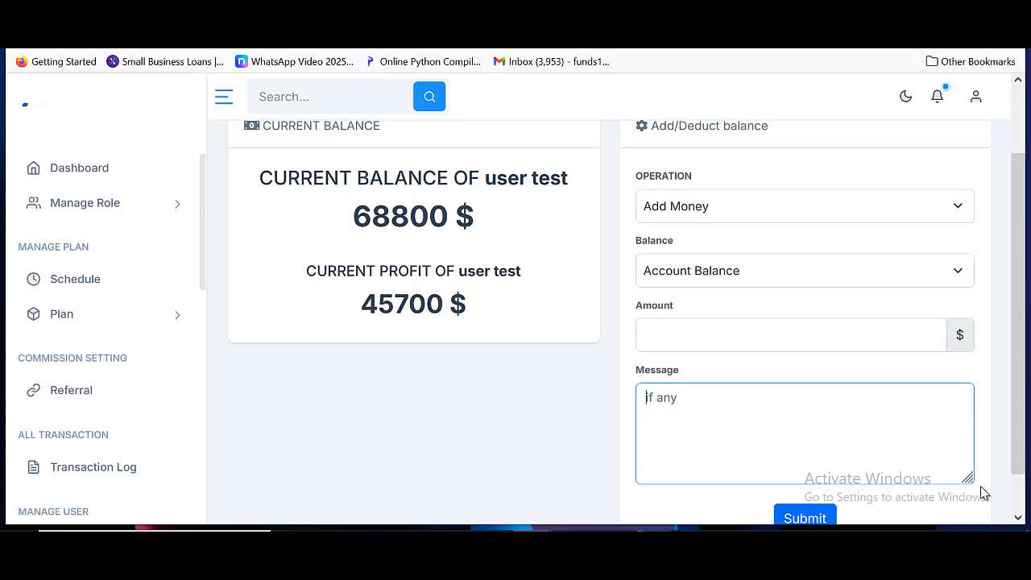
scroll(983, 488, "down", 1)
scroll(982, 493, "up", 3)
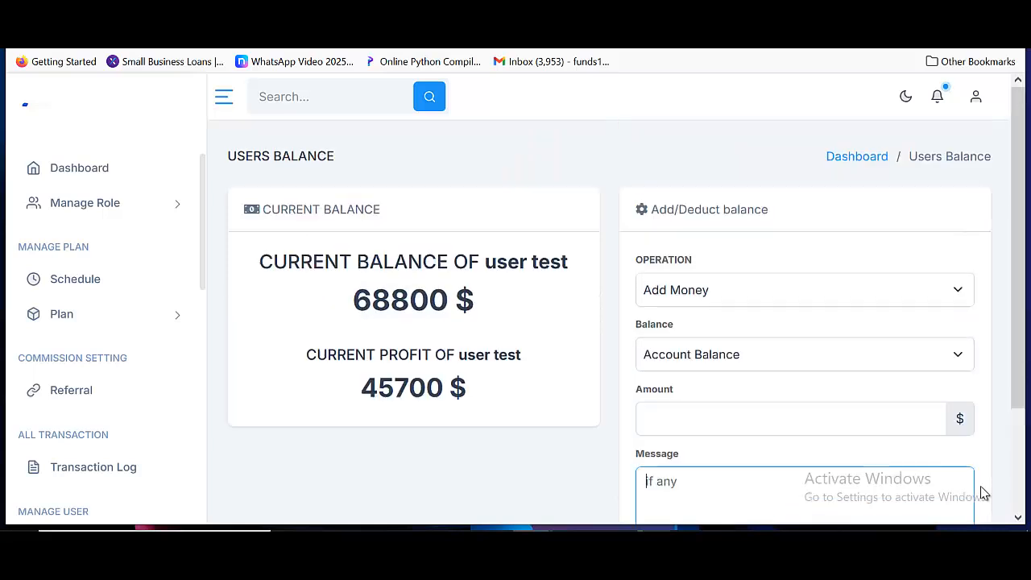
- Choose Deduct Money as the operation in the Add/Deduct balance form and look over the remaining fields
mouse_move(613, 533)
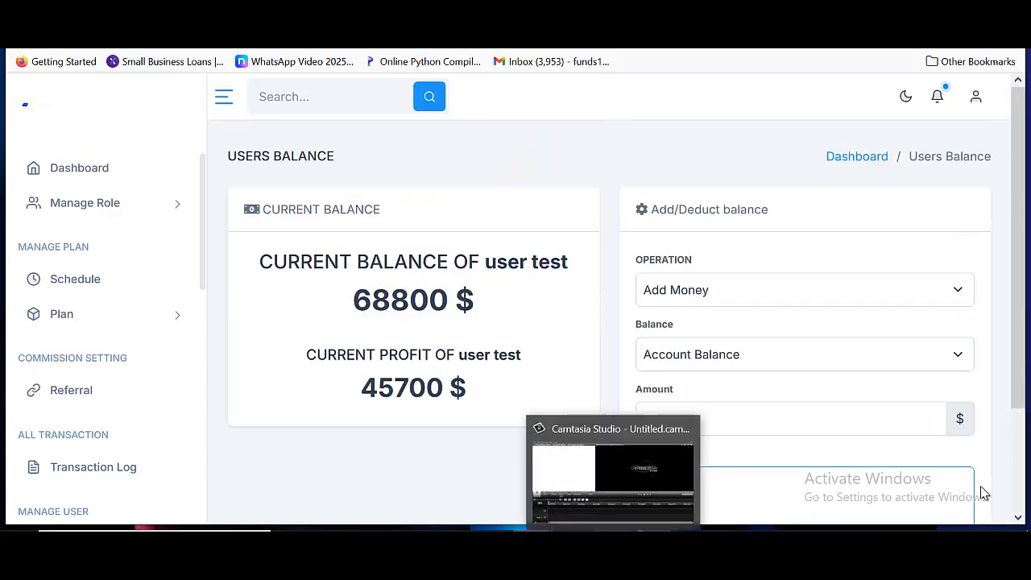
left_click(804, 290)
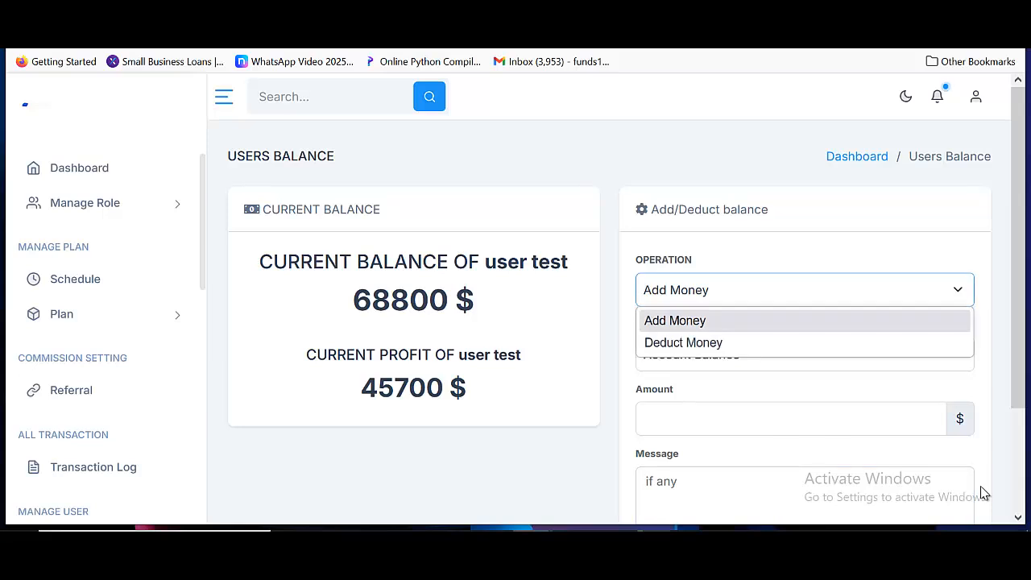
key("Down")
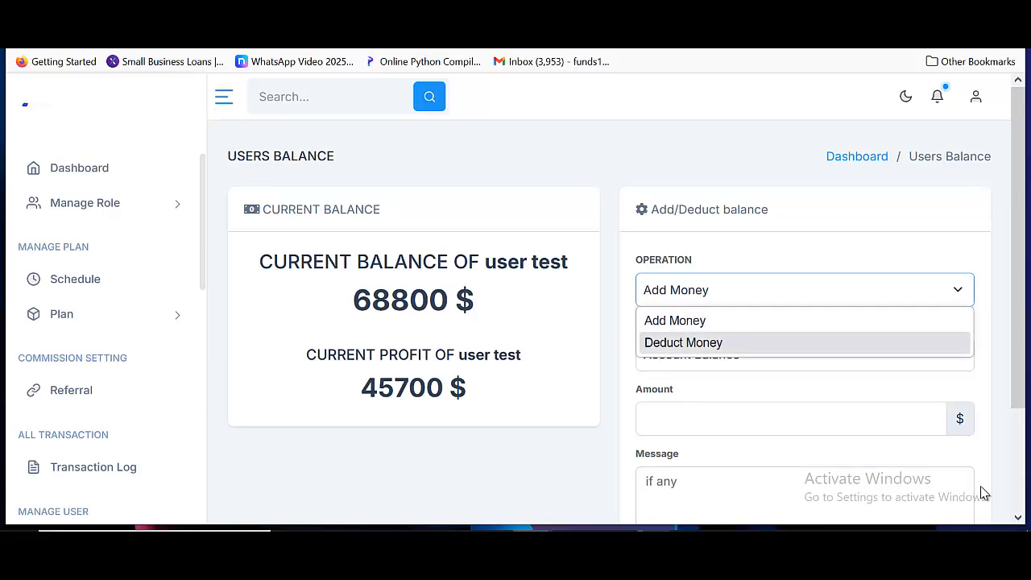
key("Return")
scroll(983, 493, "down", 3)
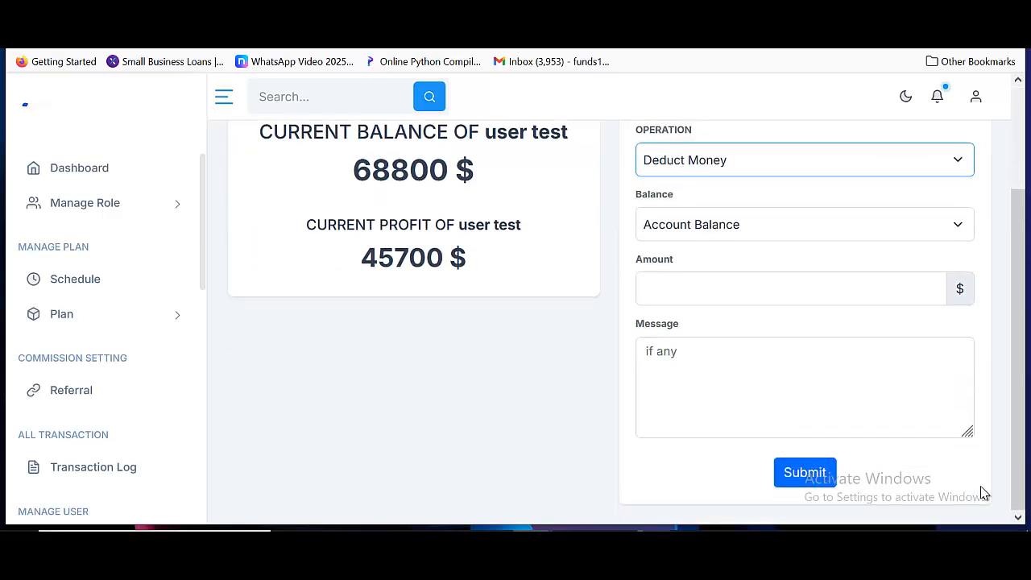
scroll(983, 493, "up", 3)
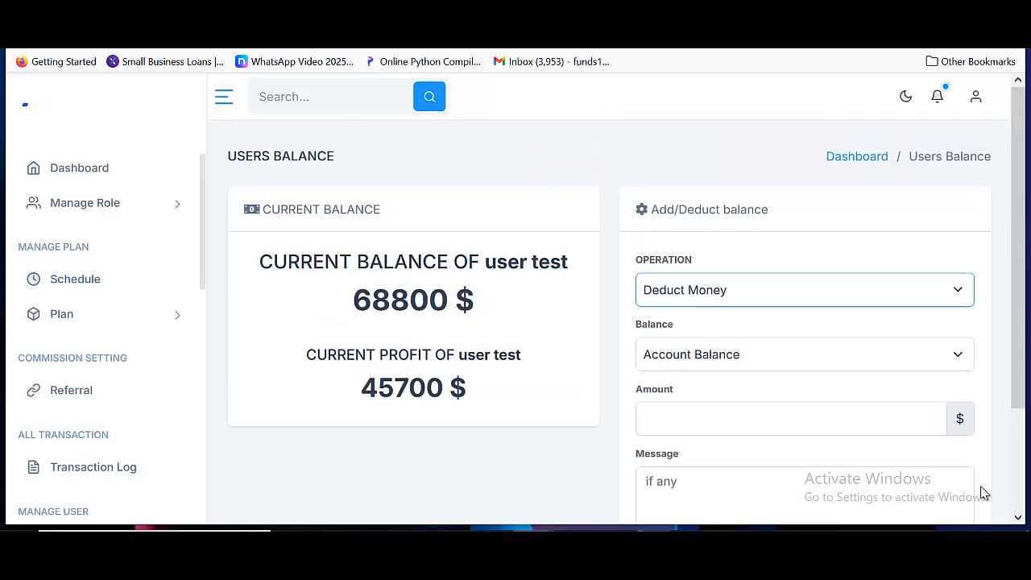
- Return to the user's details, open the Send Email page, and review its Subject and Message fields
key("alt+Left")
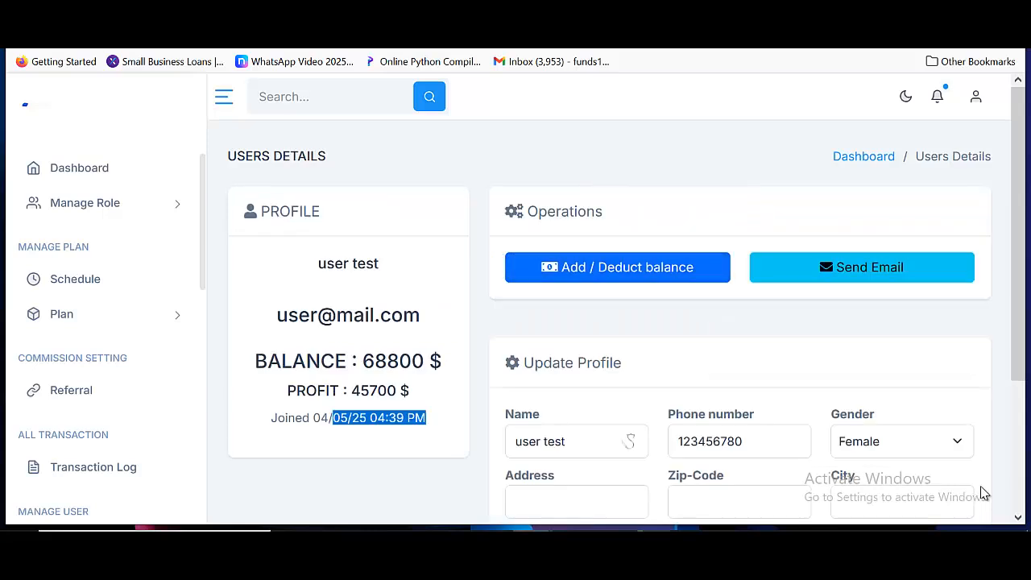
scroll(983, 493, "down", 1)
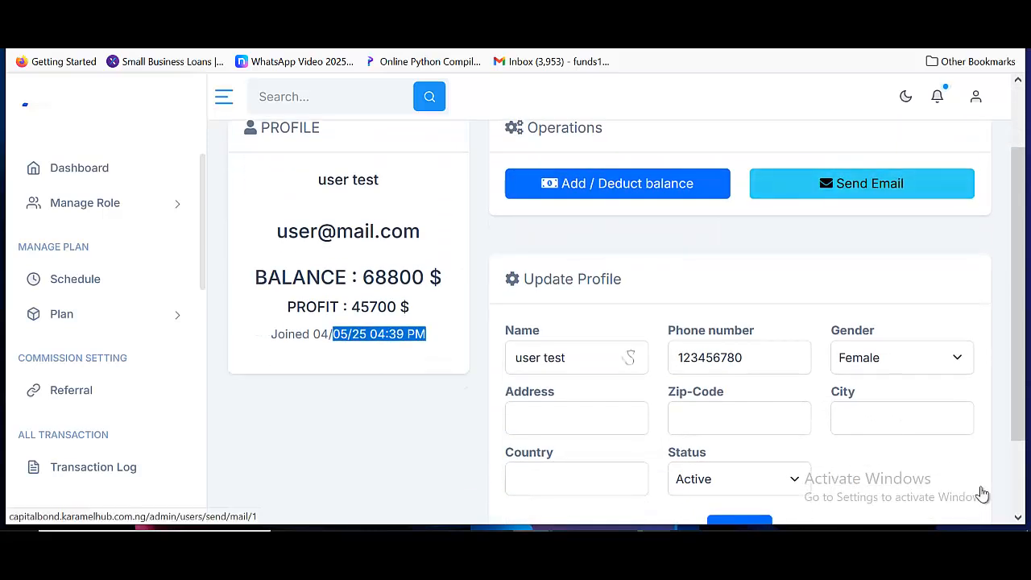
left_click(862, 184)
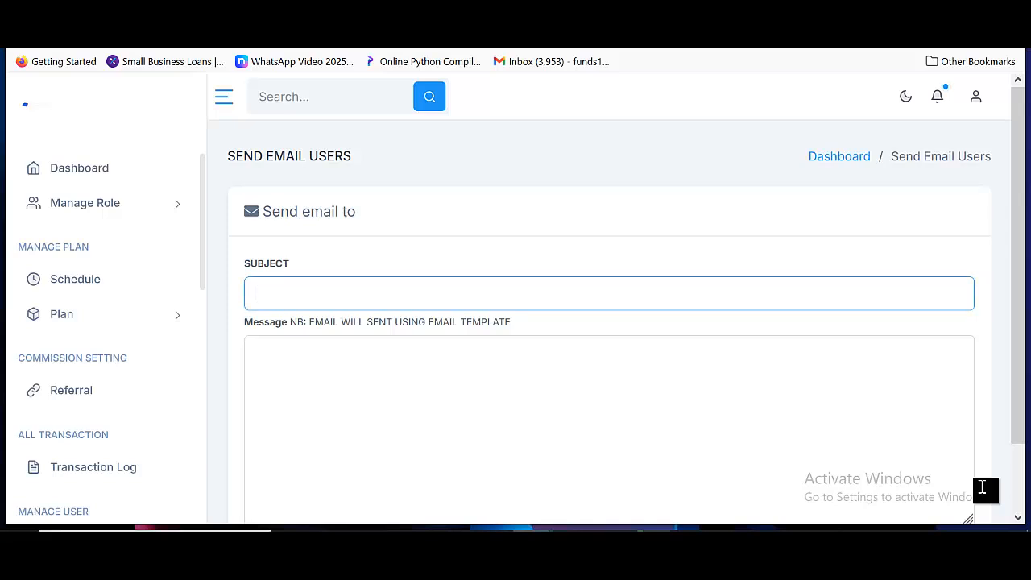
key("Tab")
scroll(983, 487, "down", 1)
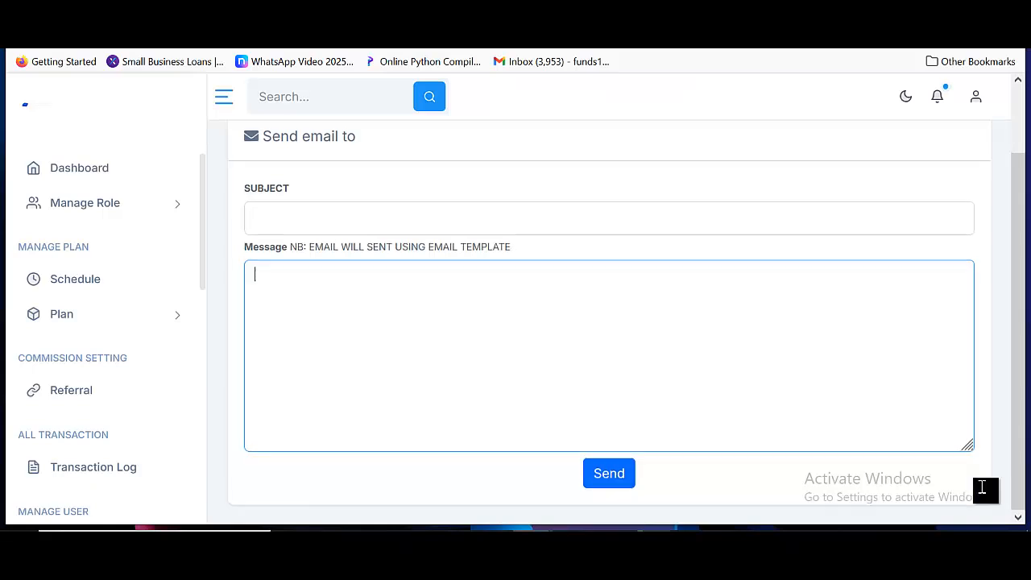
scroll(983, 490, "up", 1)
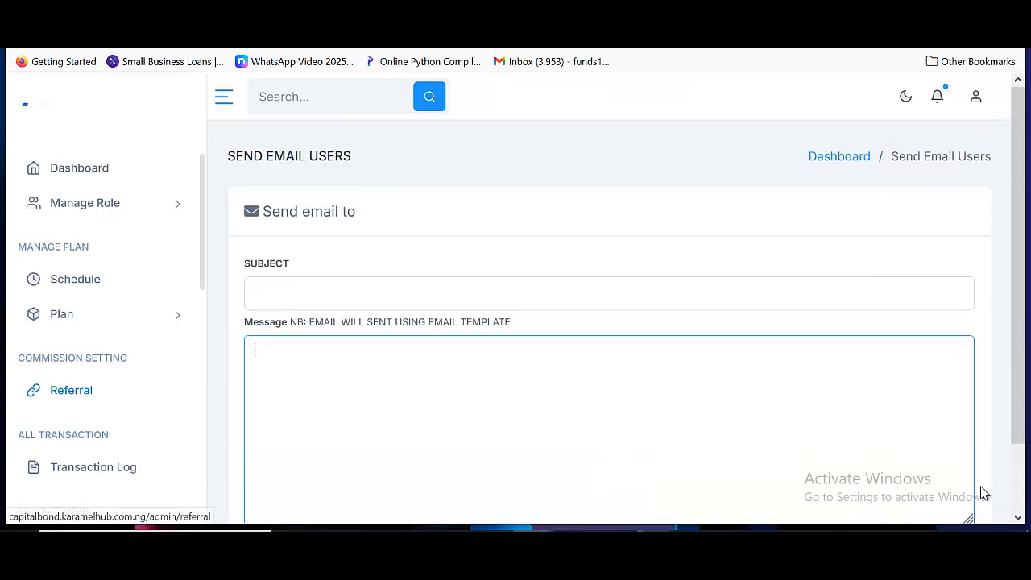
- Go back to the user's details, review the Update Profile fields, and check the Status options, keeping Active
scroll(71, 390, "down", 1)
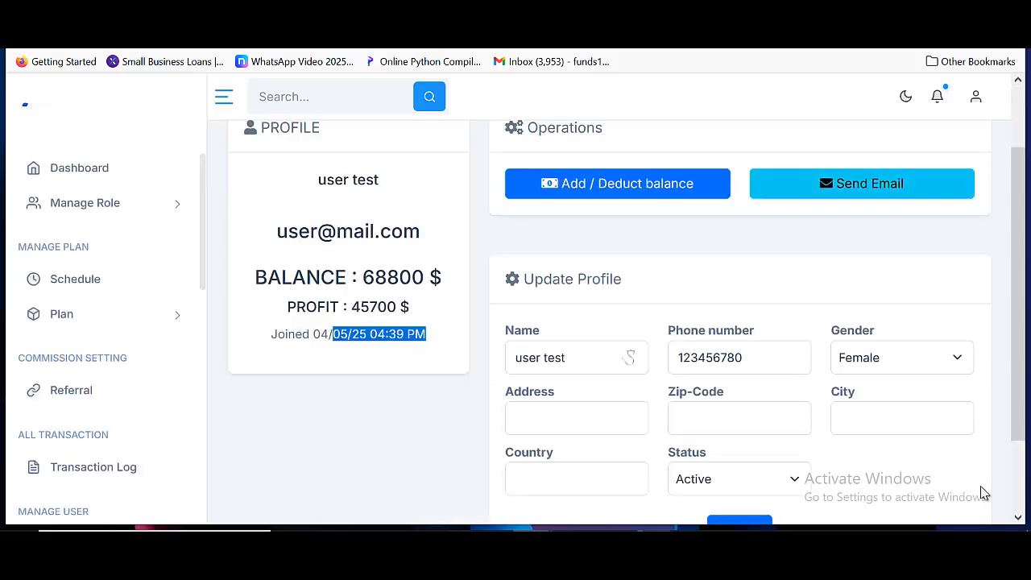
scroll(983, 490, "down", 1)
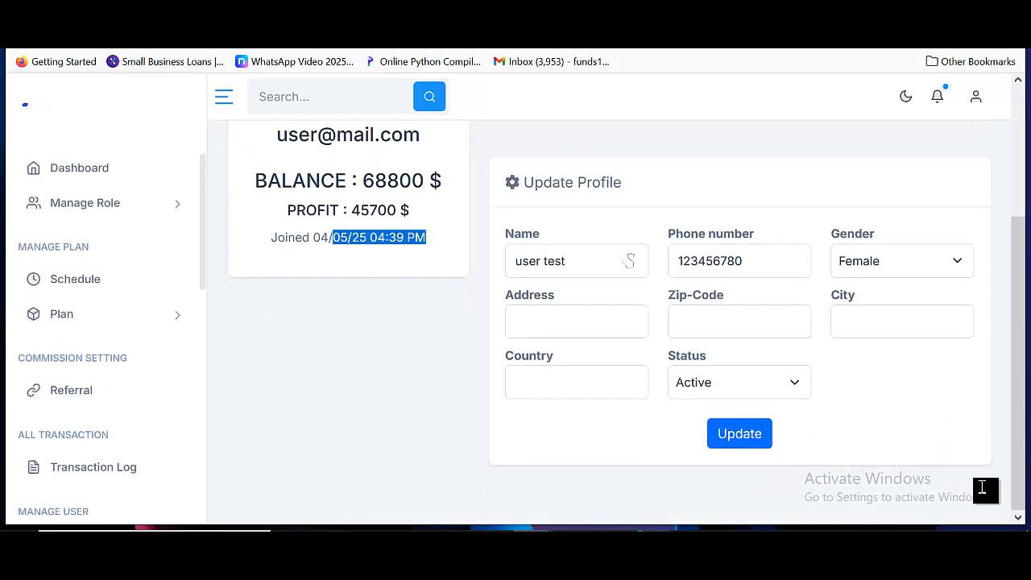
key("Tab")
key("Tab")
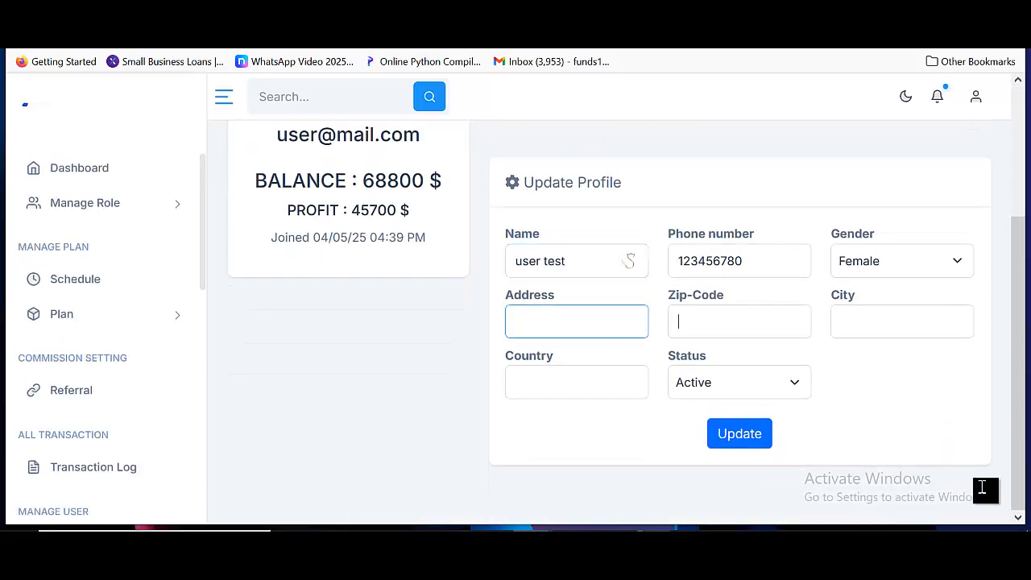
key("Tab")
key("Tab")
key("Tab")
key("alt+Down")
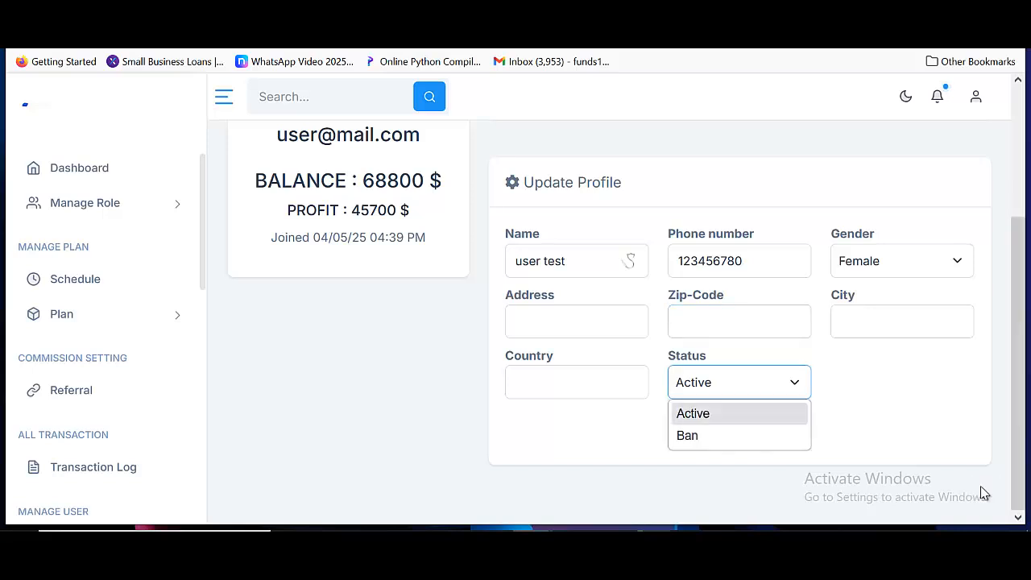
key("Down")
key("Up")
key("Return")
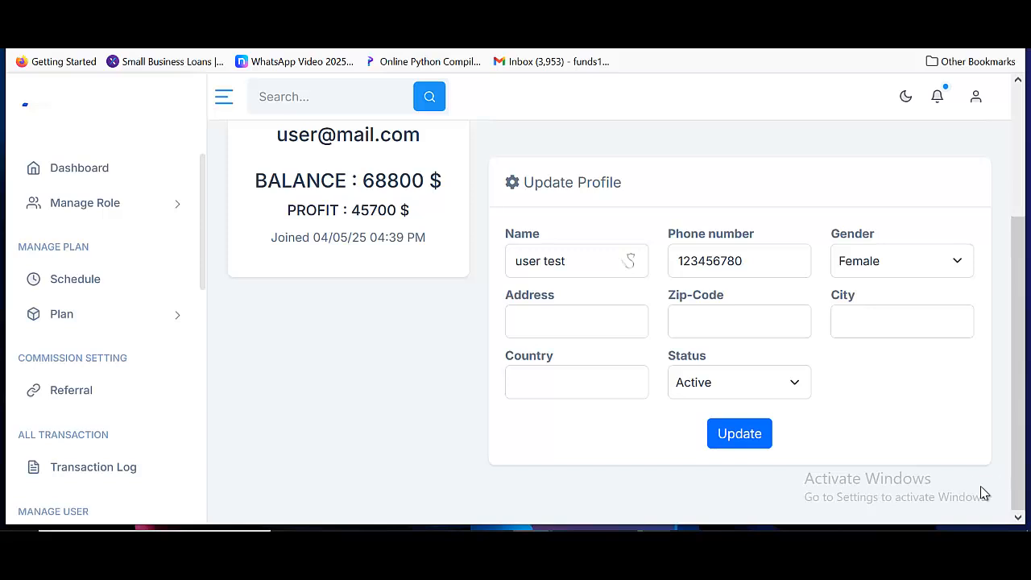
- Review the Active Users page with its search fields and user list, and open the first user's details
scroll(83, 316, "down", 3)
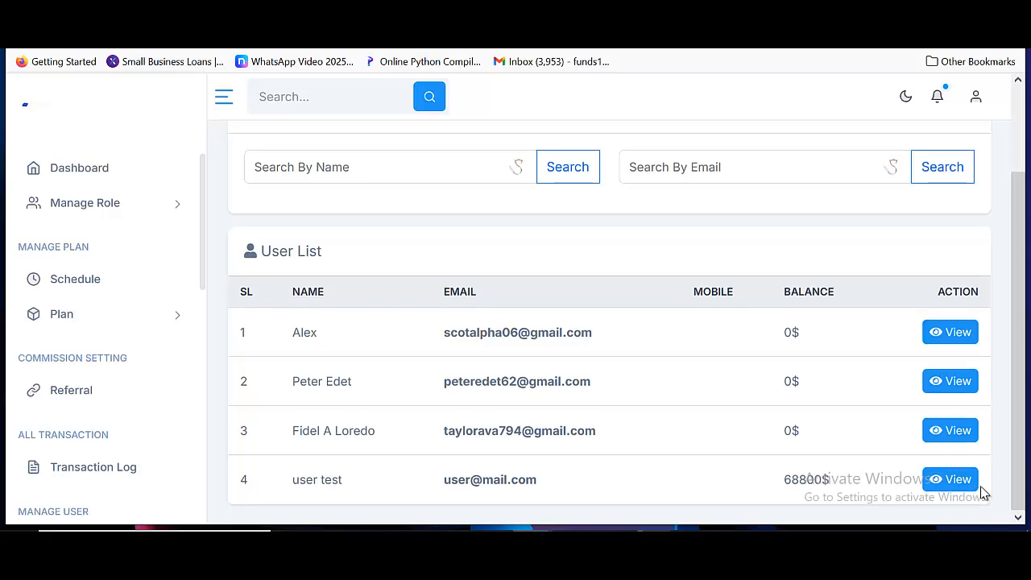
scroll(983, 493, "up", 2)
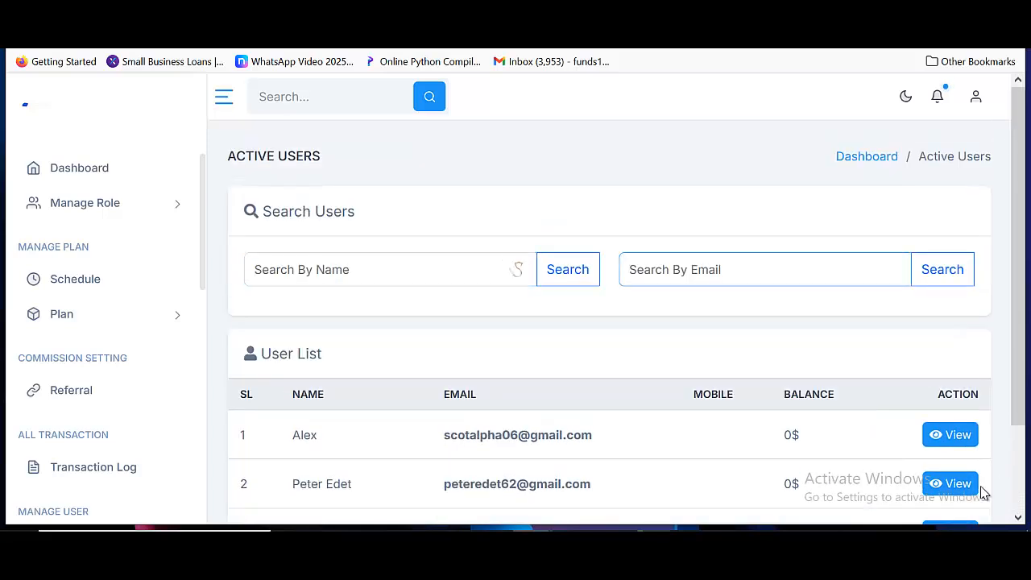
scroll(983, 493, "down", 1)
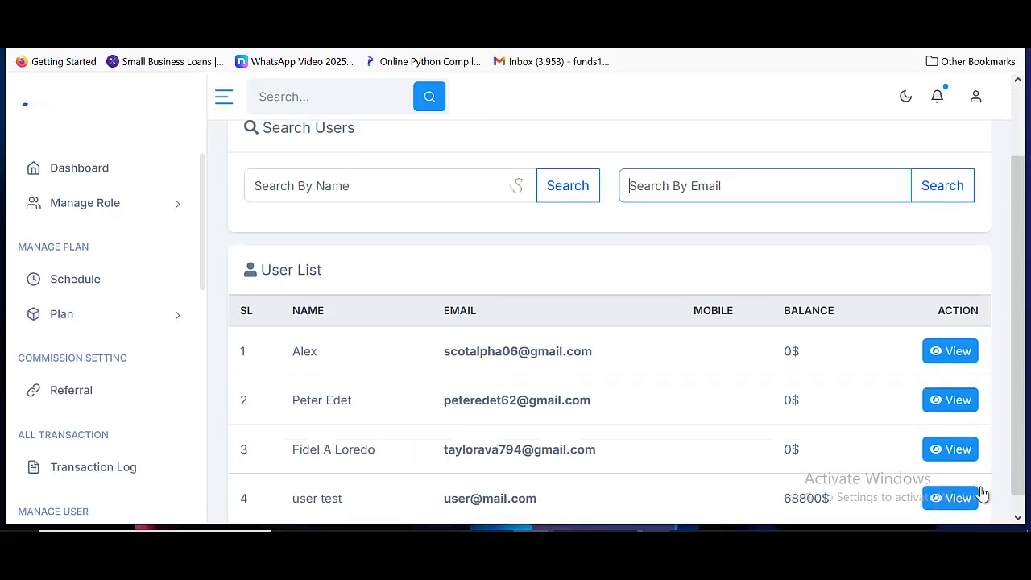
left_click(979, 494)
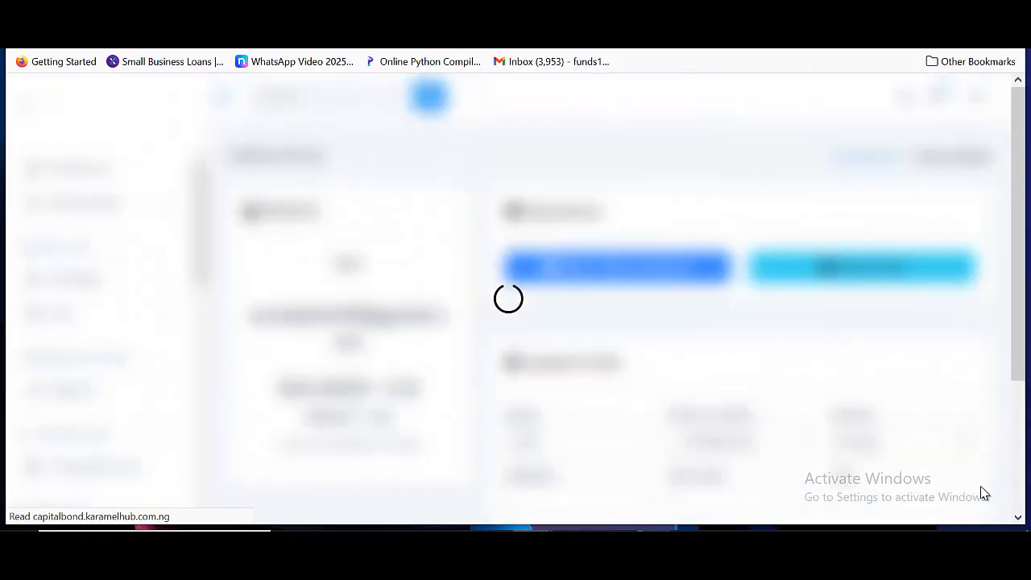
scroll(983, 493, "down", 3)
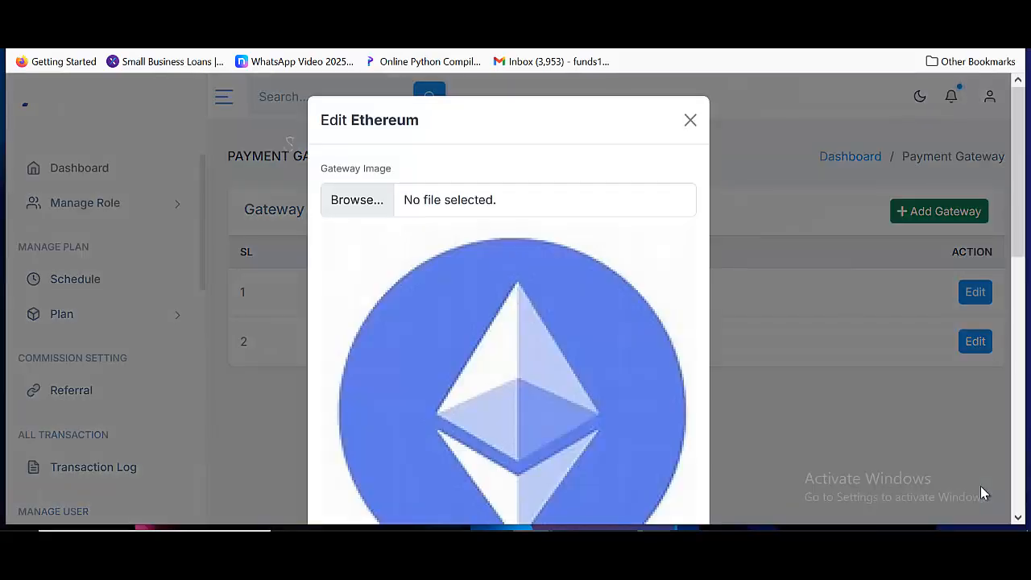
- Examine the Ethereum gateway's deposit limits, deposit charges and payment details, and show its Status options
scroll(983, 493, "down", 7)
left_click(504, 413)
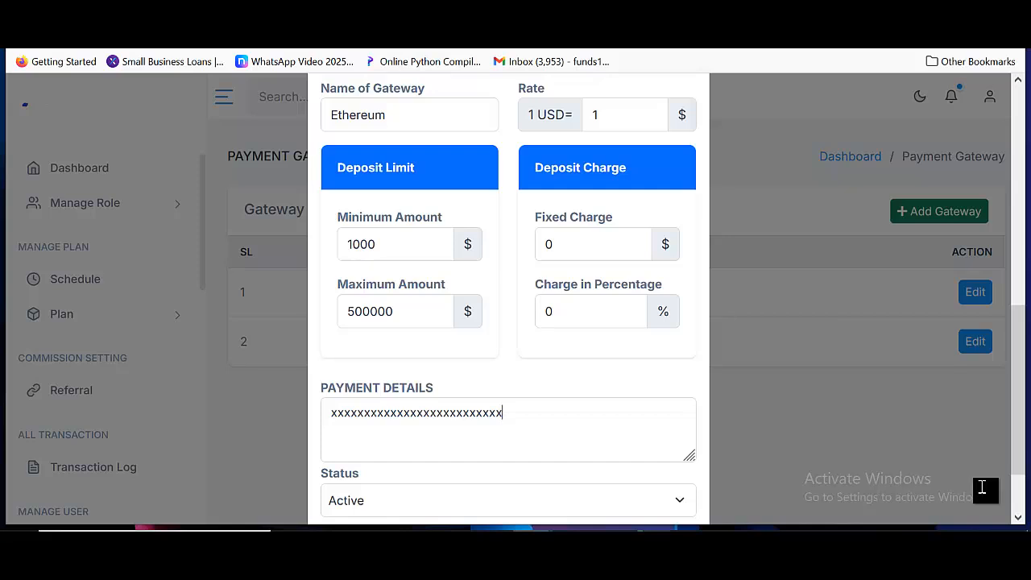
scroll(982, 488, "down", 2)
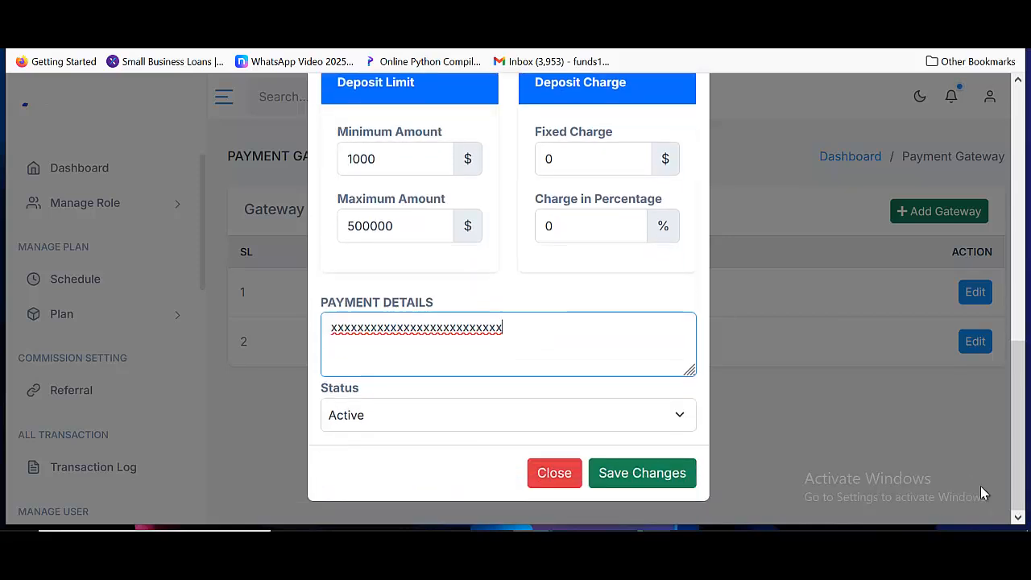
left_click(395, 159)
left_click(564, 158)
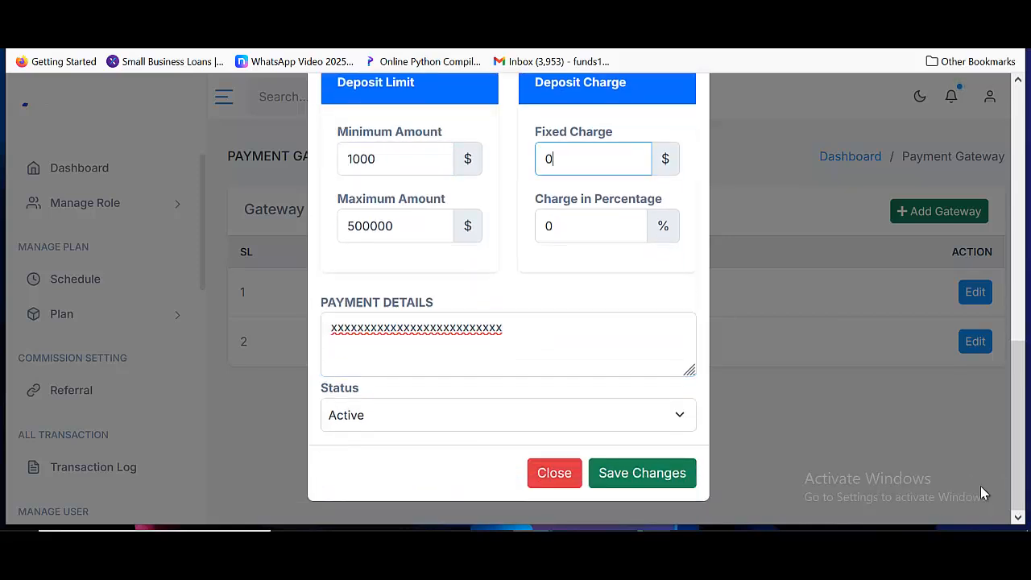
left_click(591, 226)
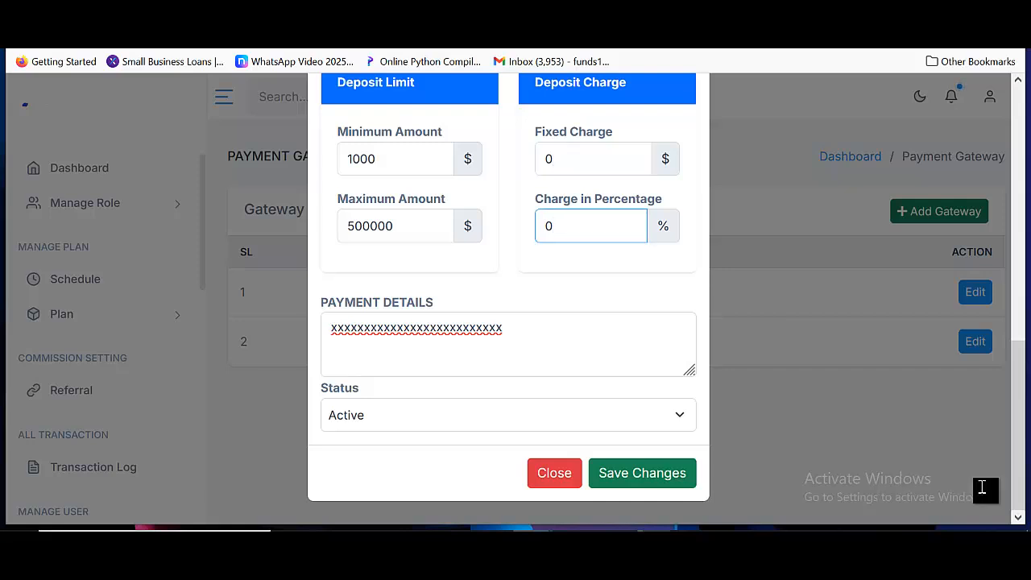
left_click(395, 159)
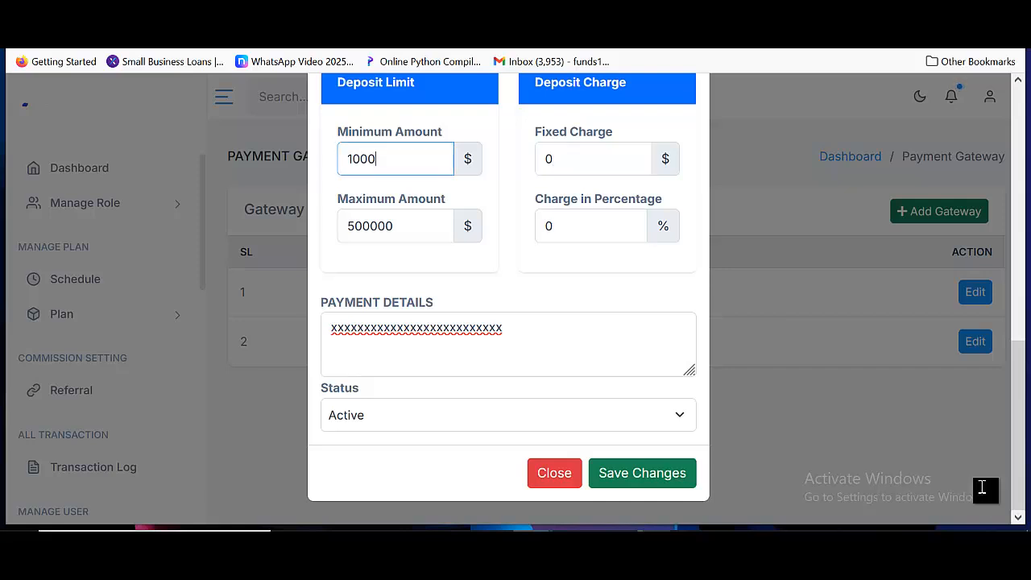
left_click(394, 226)
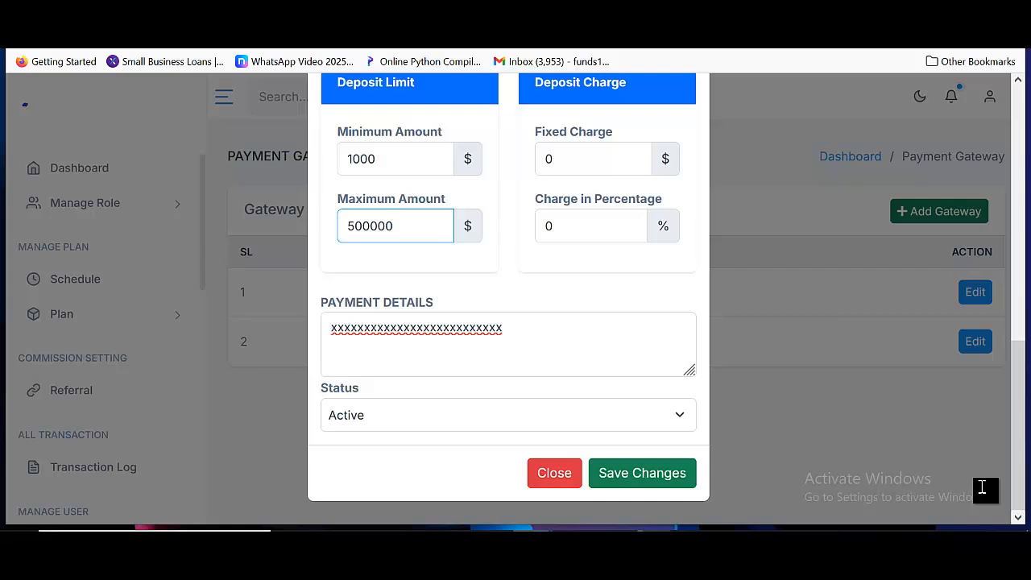
left_click_drag(503, 328, 331, 328)
left_click(509, 415)
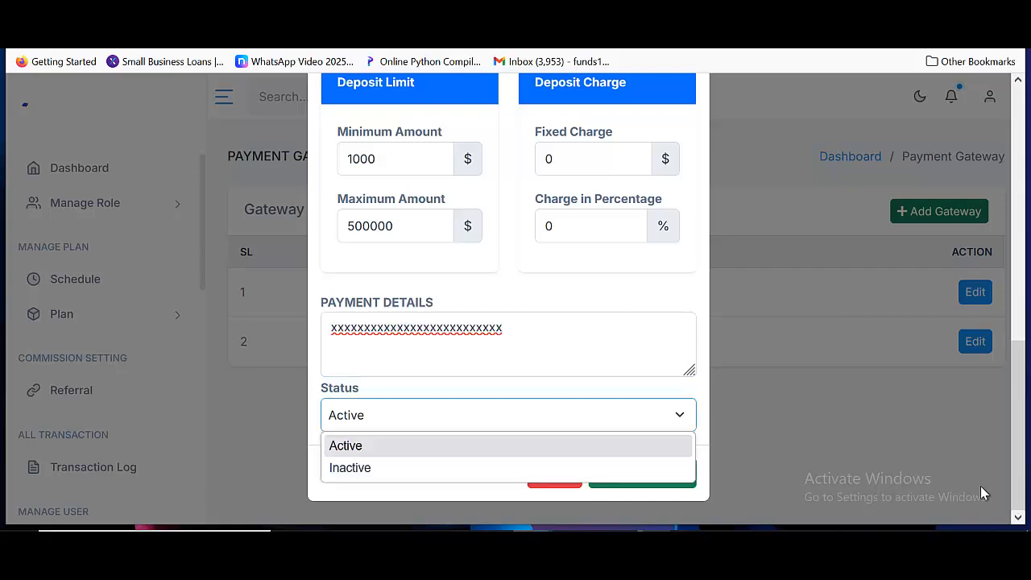
- Check the status options of the gateway being edited and close its form without saving
key("Down")
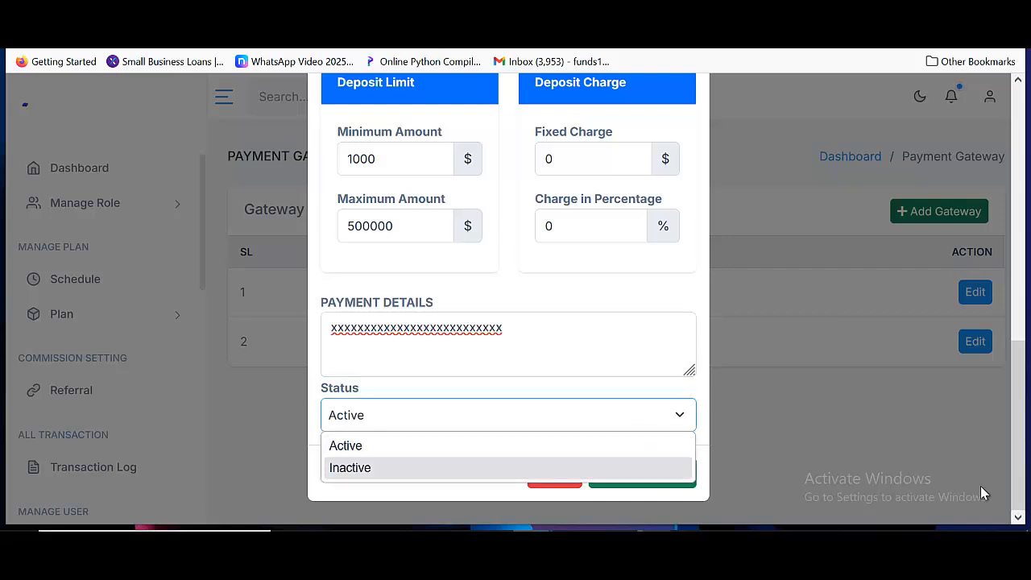
left_click(983, 493)
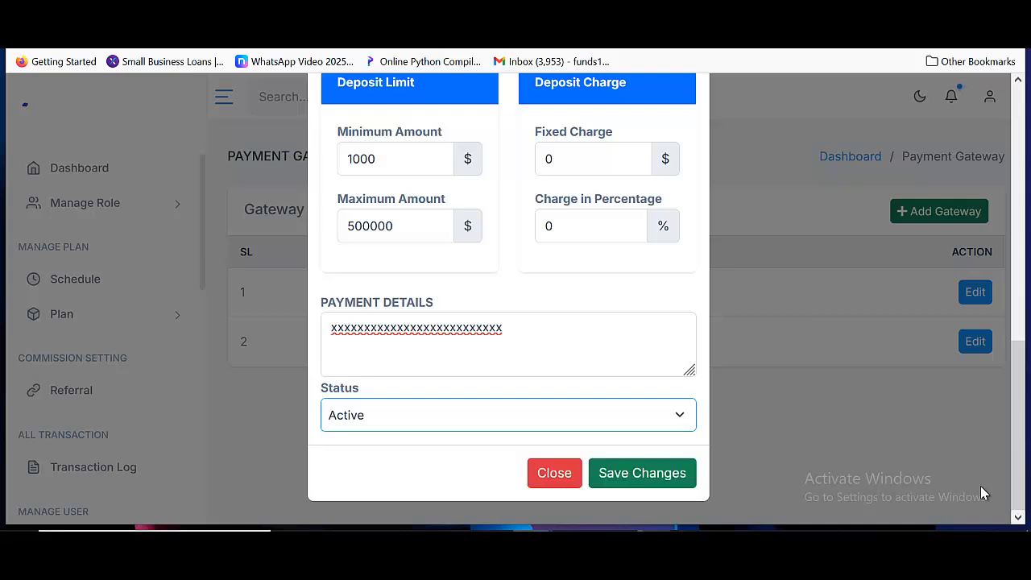
left_click(983, 493)
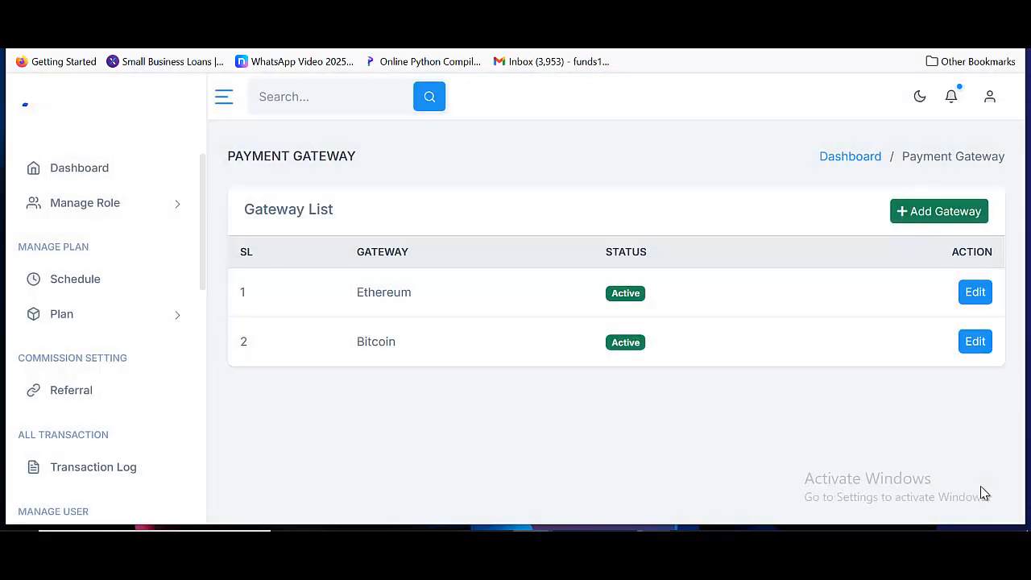
- Open the form for adding a payment gateway and examine its name, rate, deposit limit and deposit charge fields
left_click(940, 211)
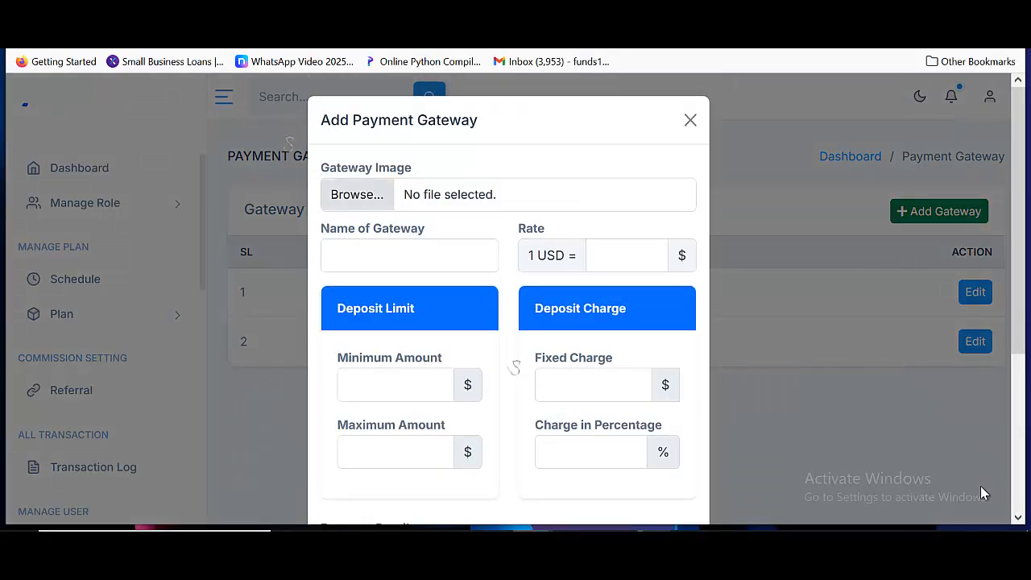
left_click(410, 255)
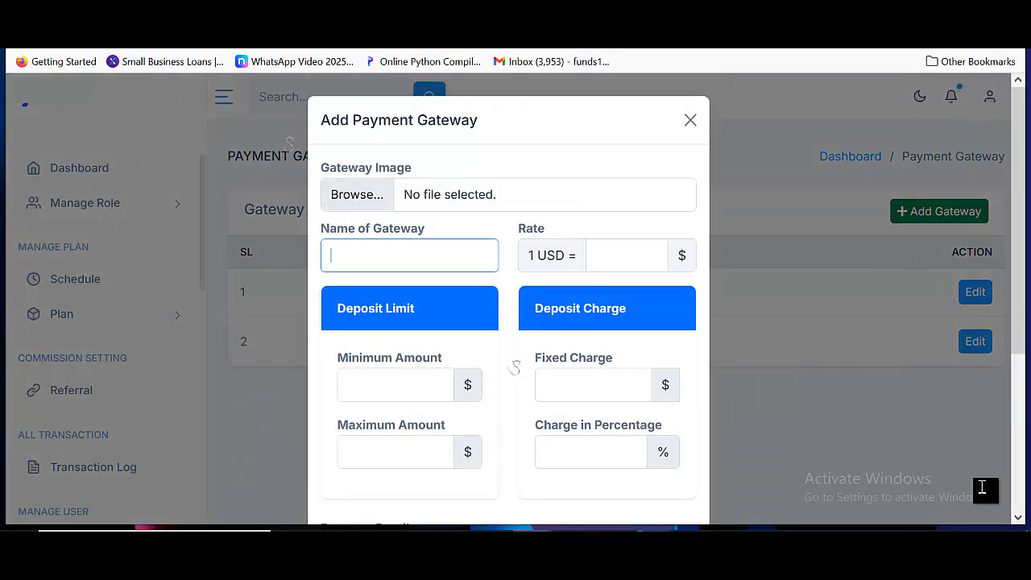
left_click(410, 256)
left_click(627, 255)
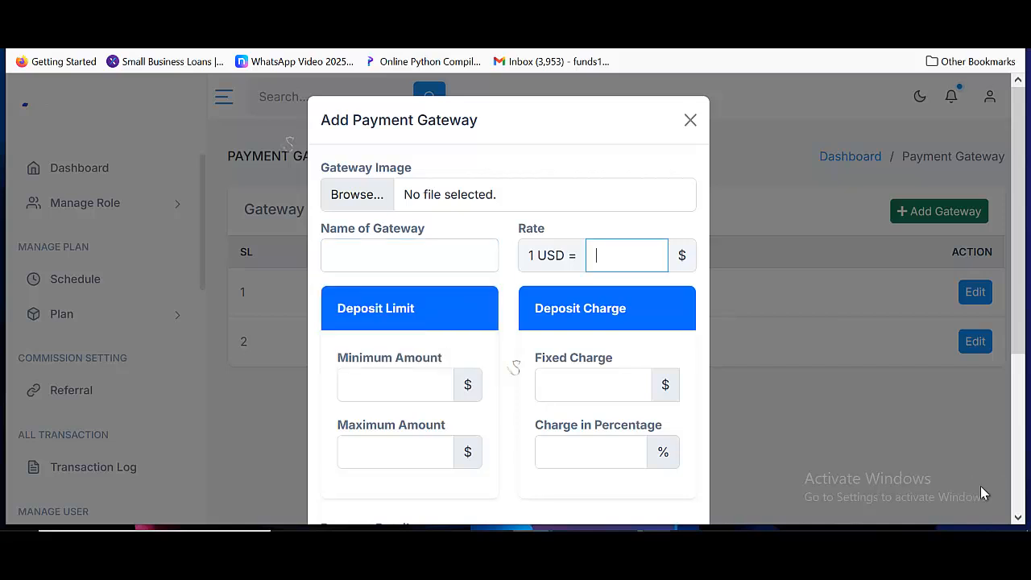
key("Tab")
scroll(508, 322, "down", 3)
key("Tab")
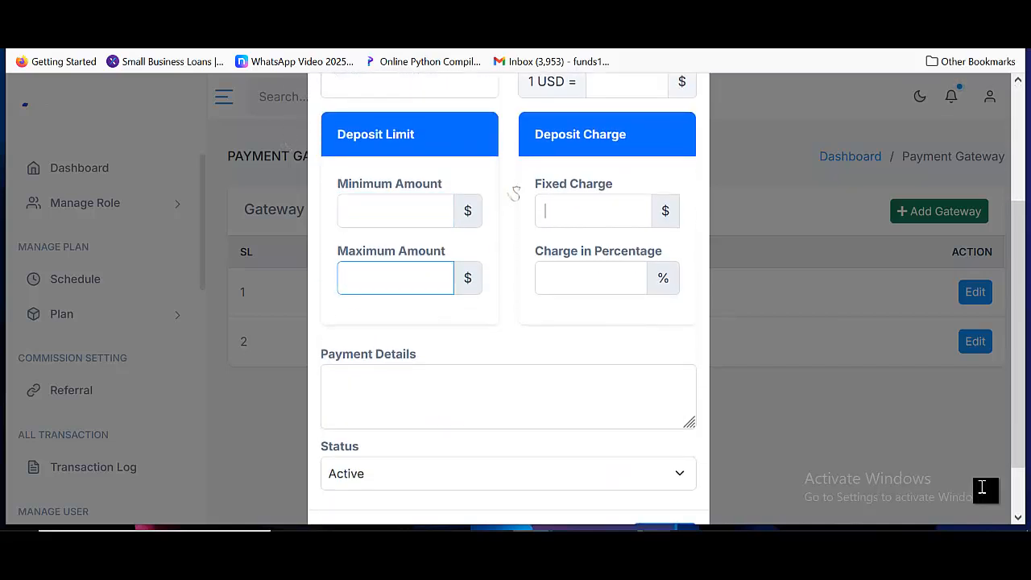
key("Tab")
key("Tab")
scroll(508, 322, "down", 1)
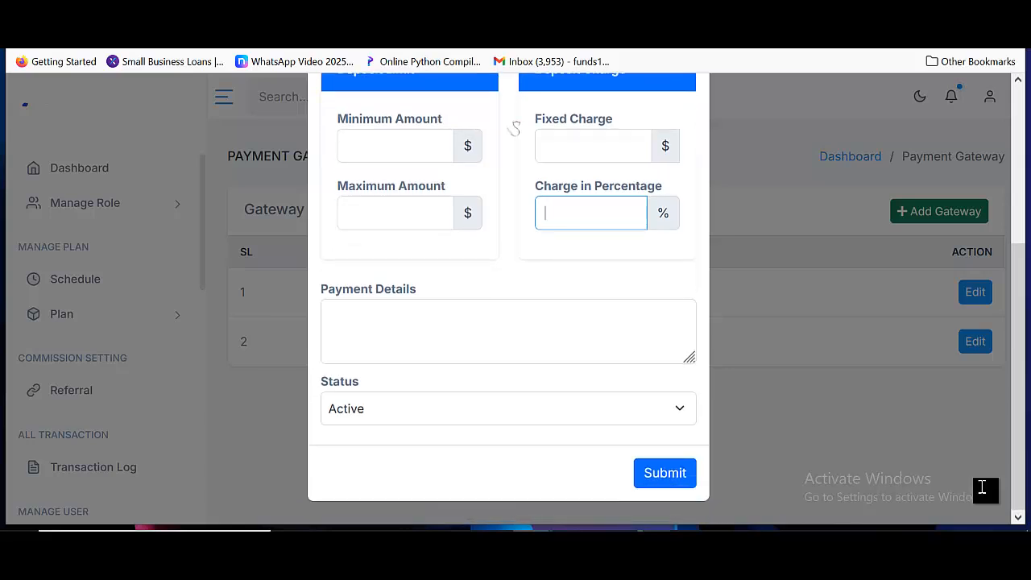
- Enter "ygtk" as the new gateway's payment details, keep the status Active and leave the form
key("Tab")
type("ygtk")
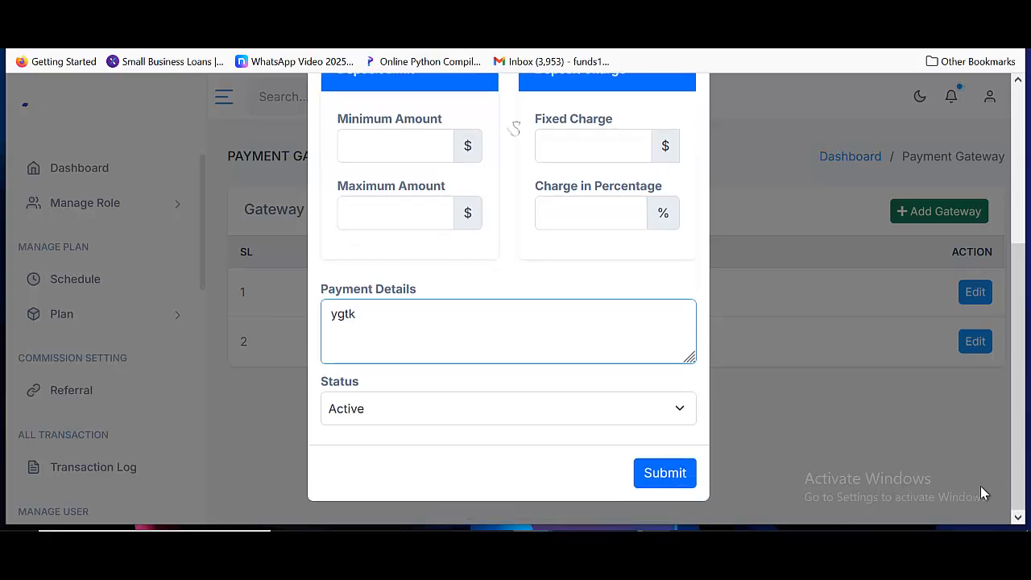
key("Tab")
key("space")
key("Return")
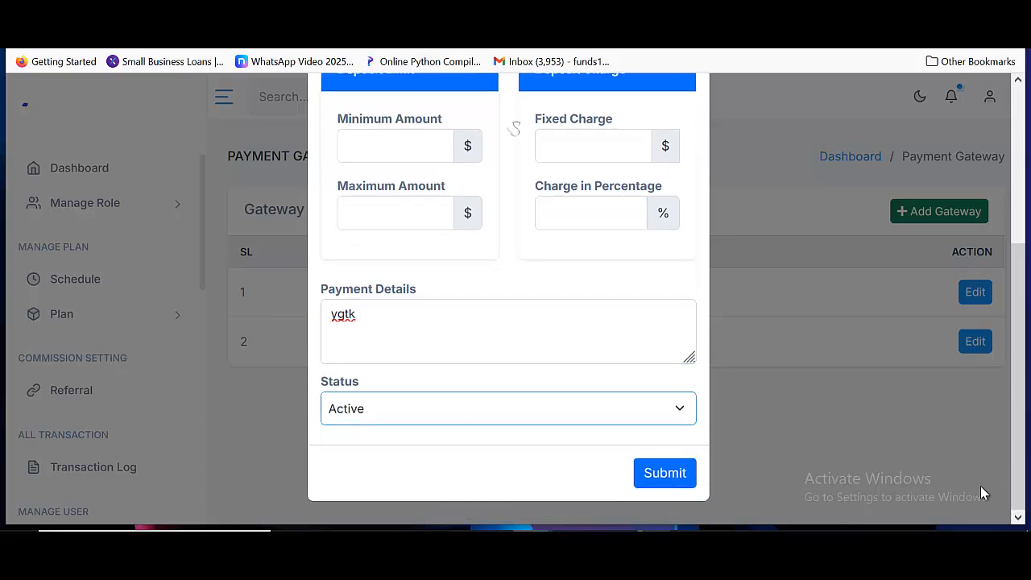
key("Tab")
key("Return")
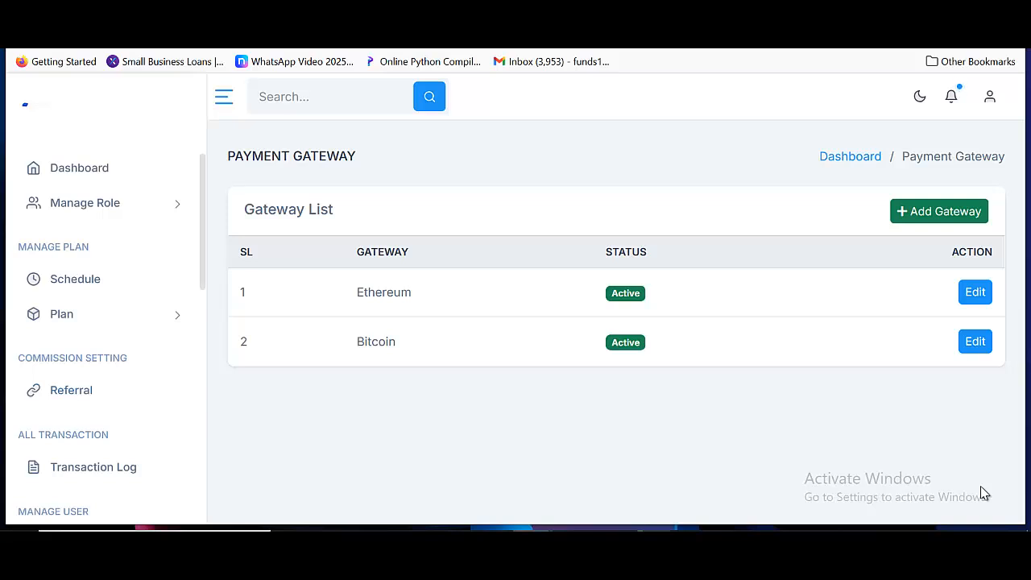
- Open the pending deposit requests, accept the 3000 $ request and look through the remaining requests
scroll(101, 379, "down", 4)
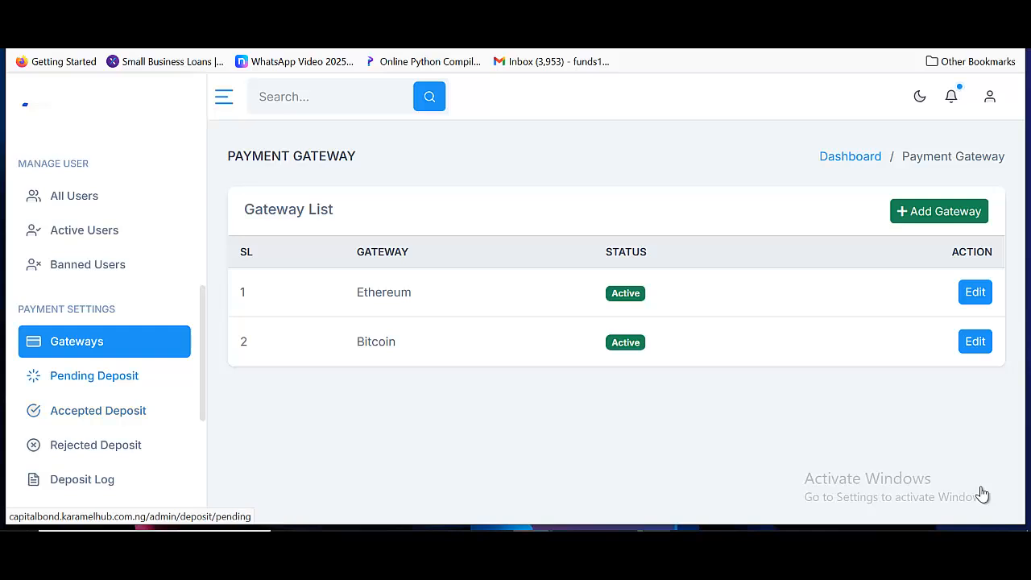
left_click(94, 375)
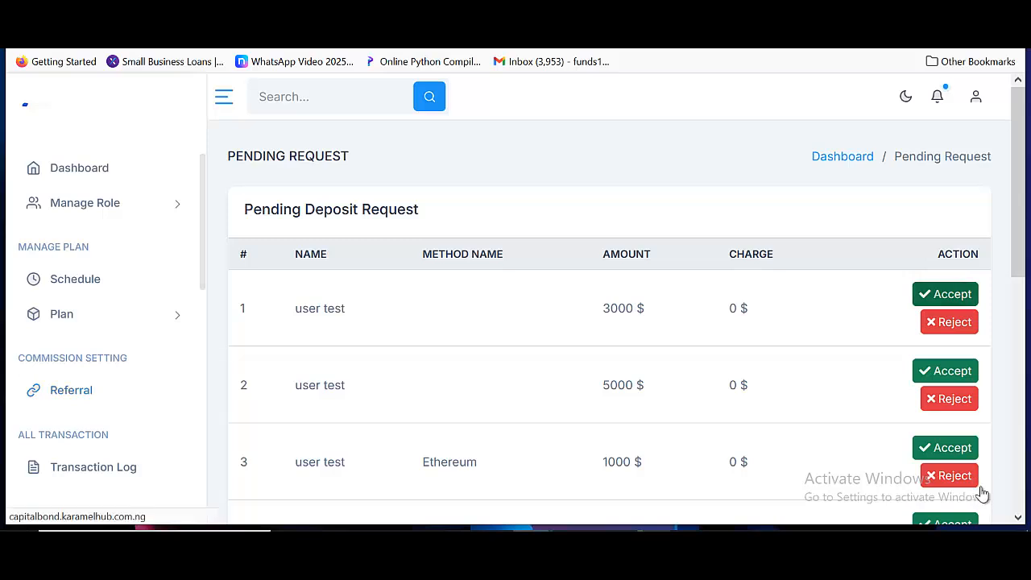
left_click(981, 487)
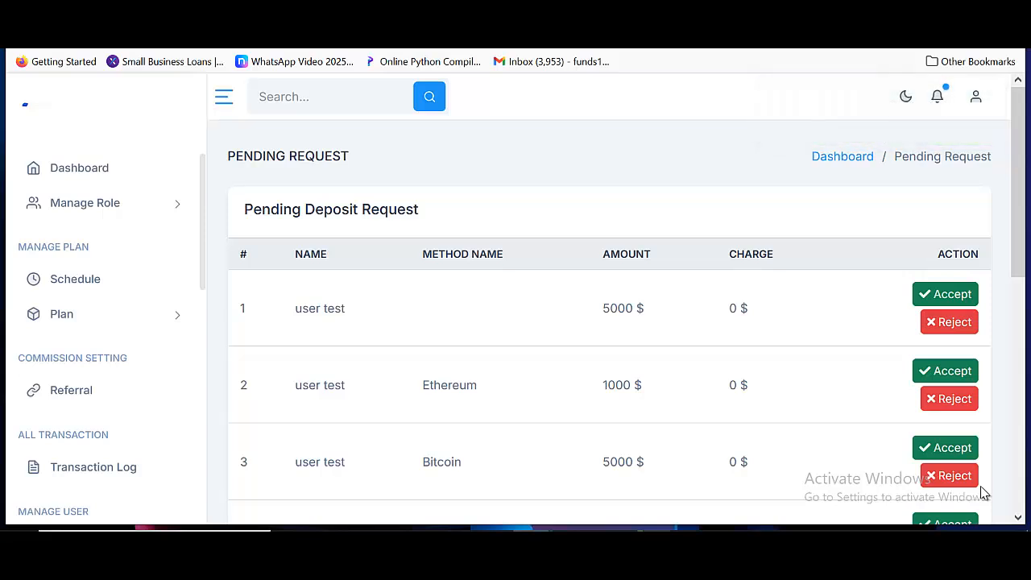
scroll(983, 493, "down", 6)
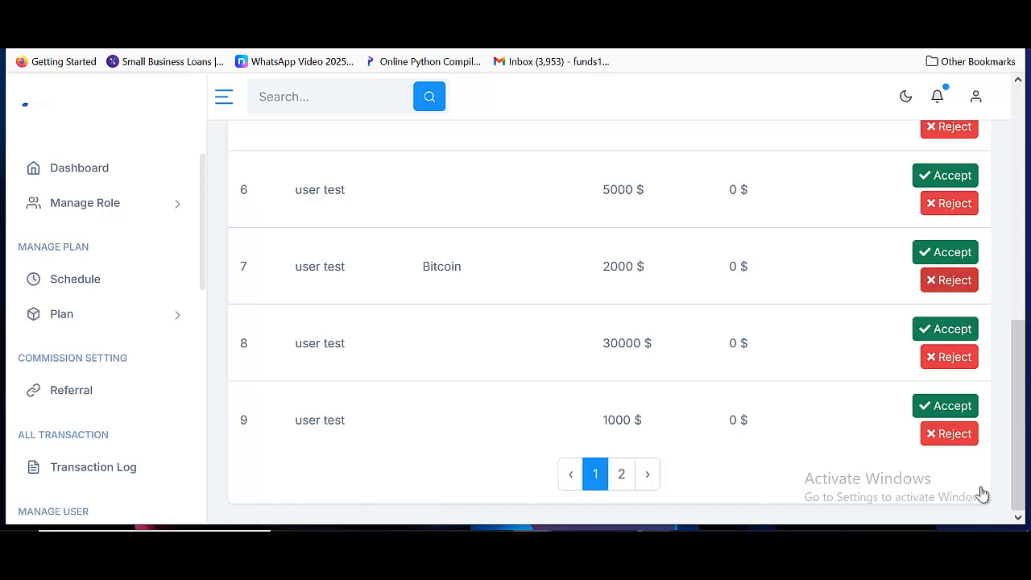
scroll(983, 493, "up", 6)
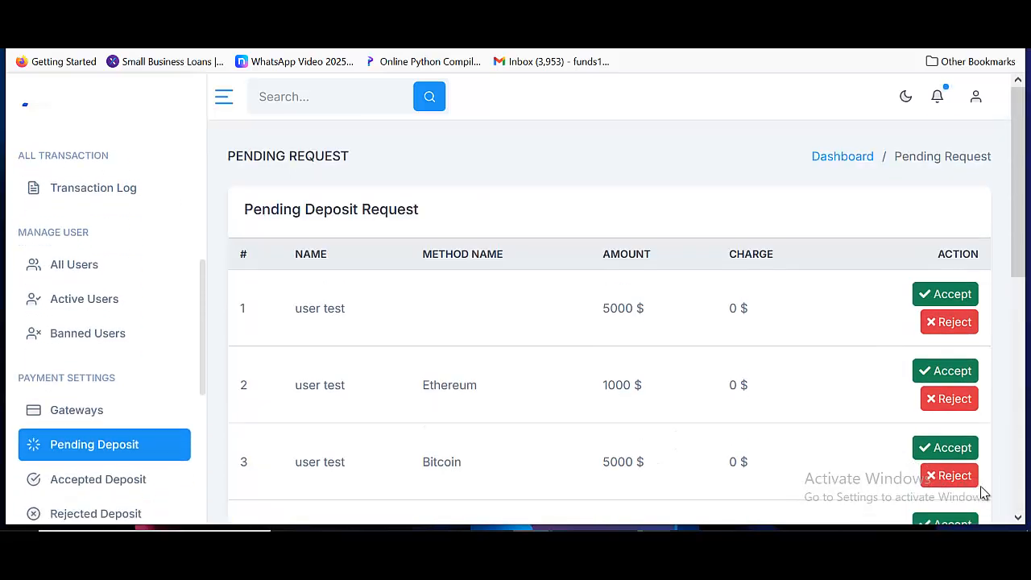
- Open the deposit log and review the deposit entries through its second page
left_click(98, 324)
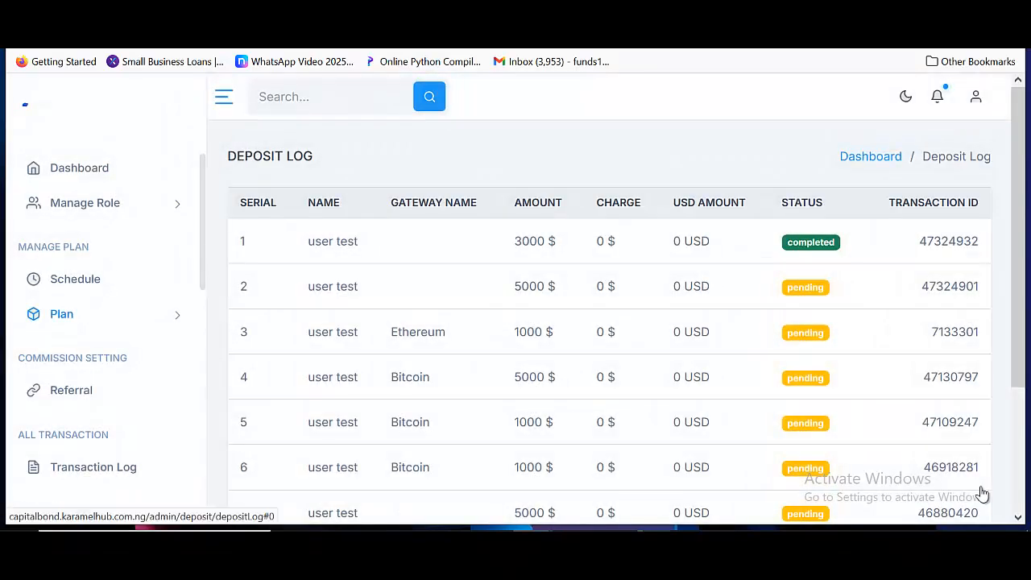
scroll(983, 494, "down", 2)
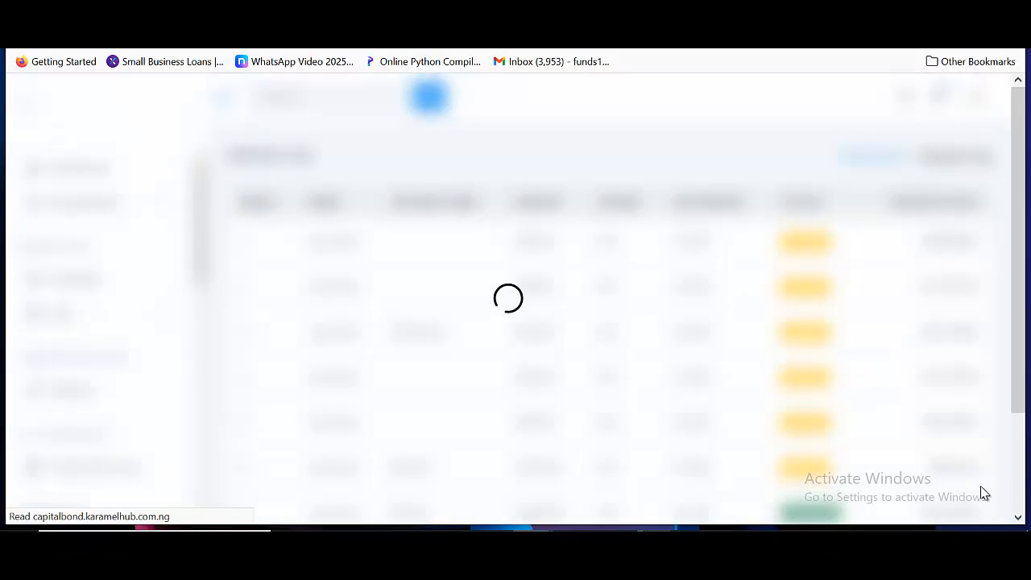
scroll(983, 493, "down", 2)
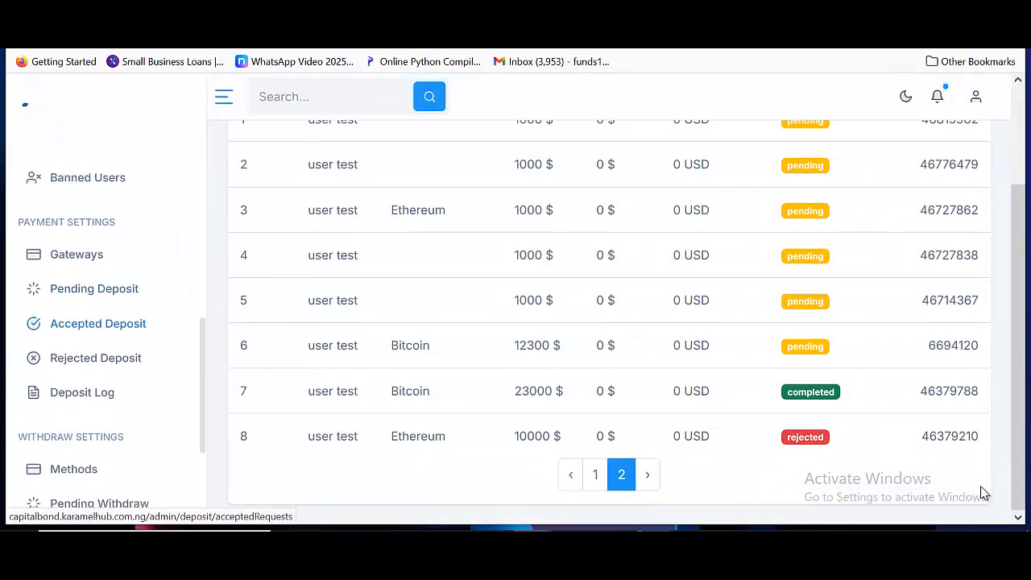
- Open the withdraw payment methods and bring up the Ethereum method's edit form
key("Tab")
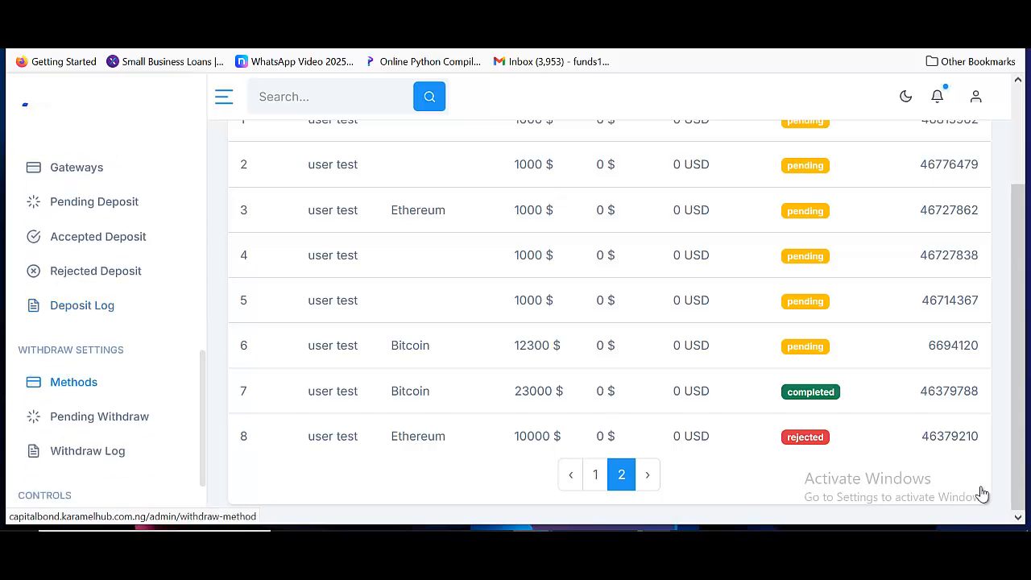
key("Tab")
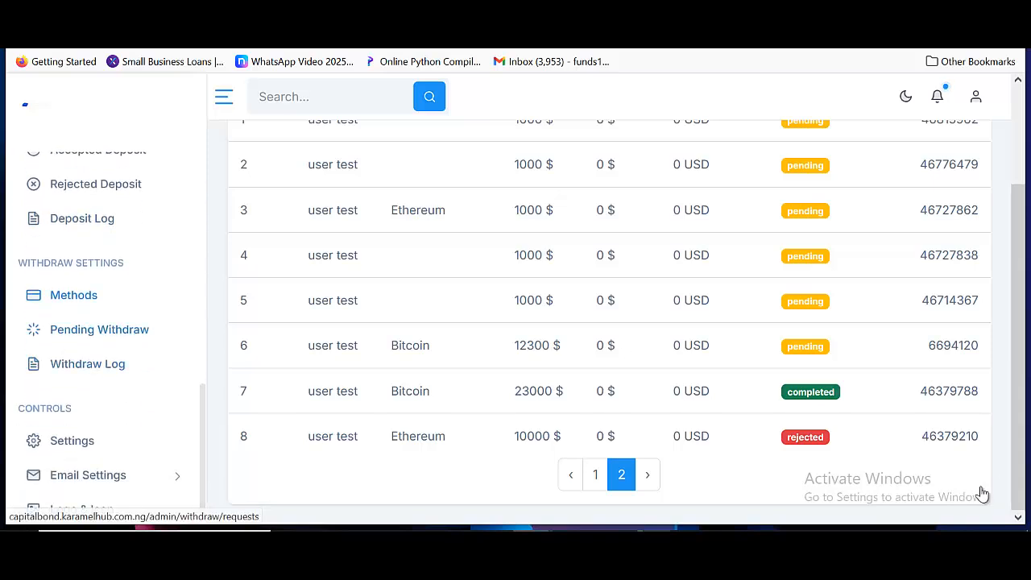
key("Return")
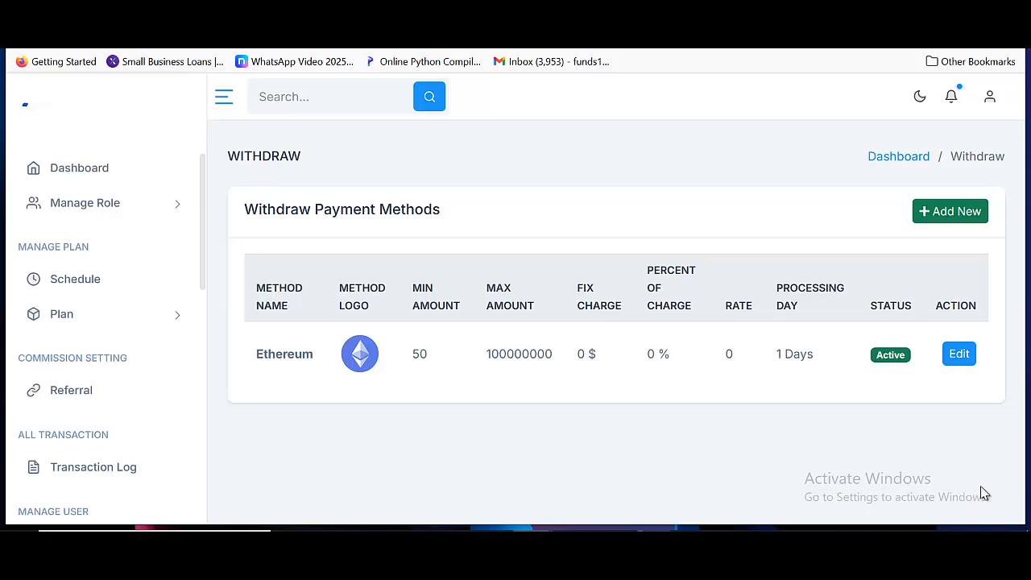
left_click(959, 354)
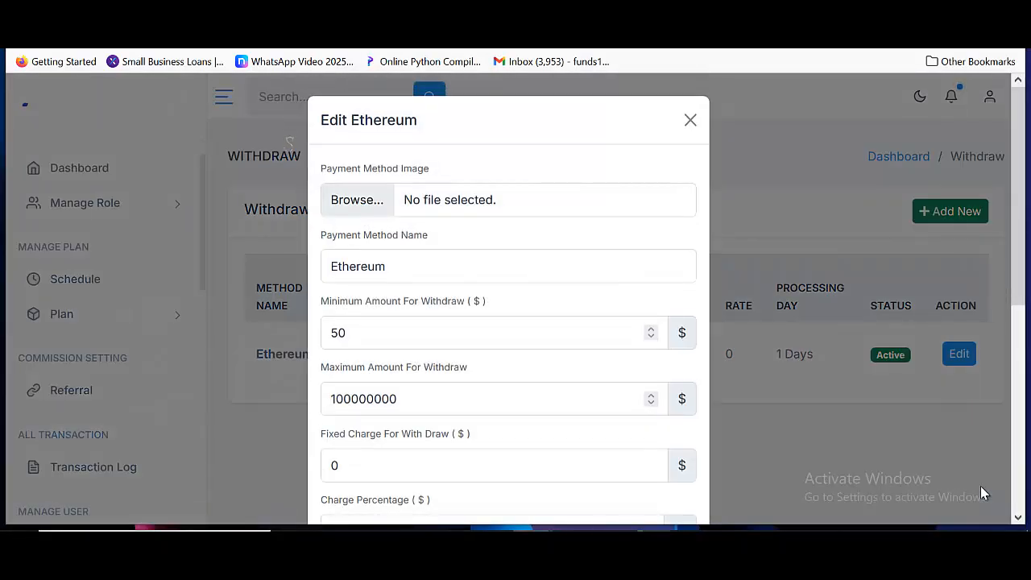
scroll(981, 493, "down", 3)
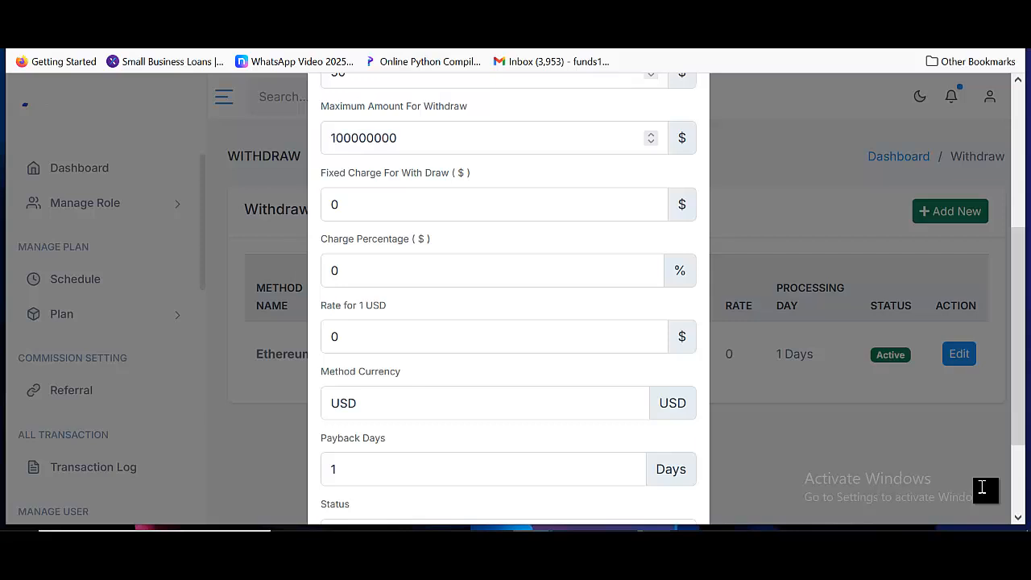
scroll(983, 487, "up", 3)
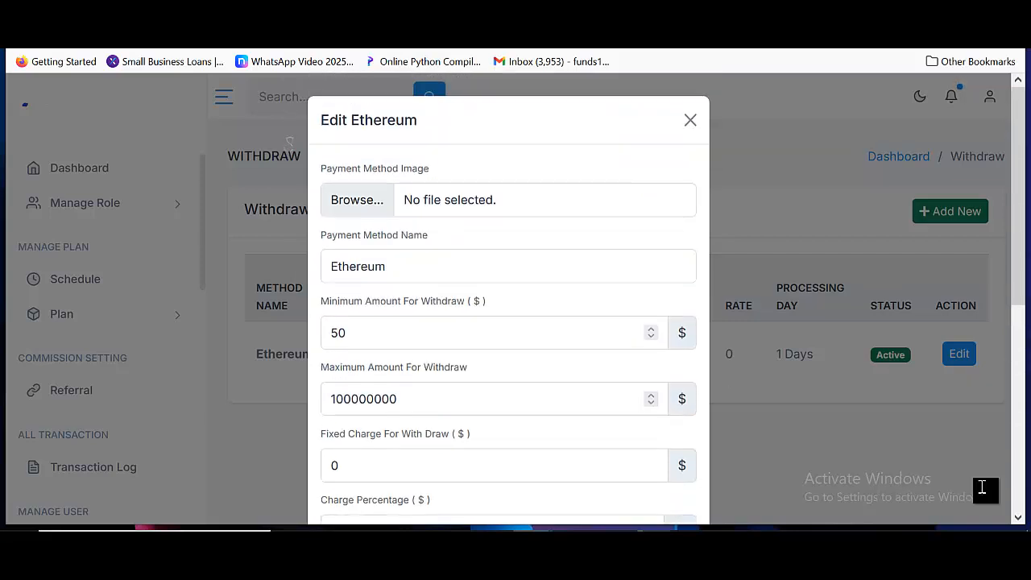
- Examine the Ethereum method's minimum and maximum withdraw amounts, fixed charge and charge percentage
key("Tab")
key("Tab")
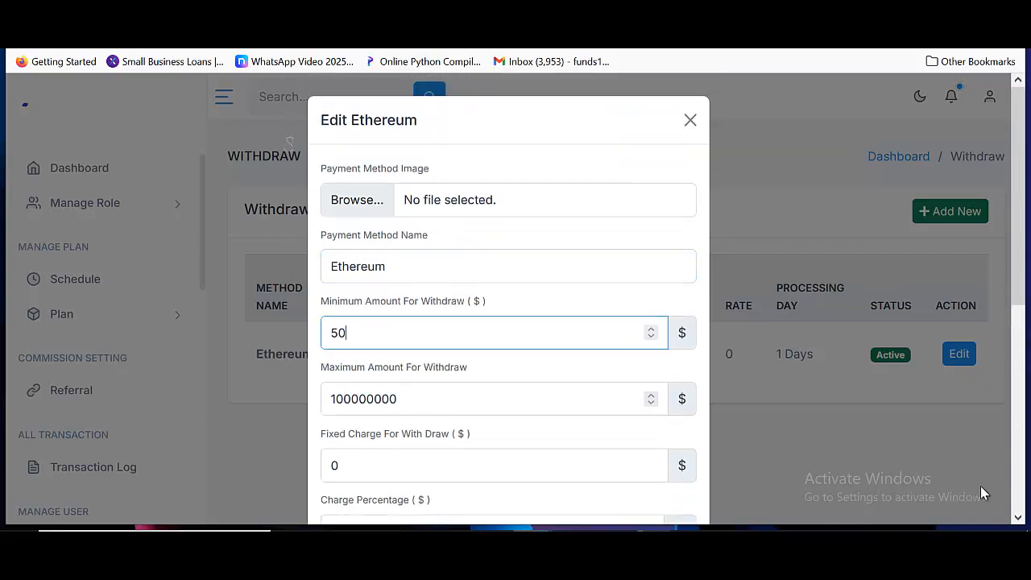
scroll(981, 494, "down", 1)
key("Tab")
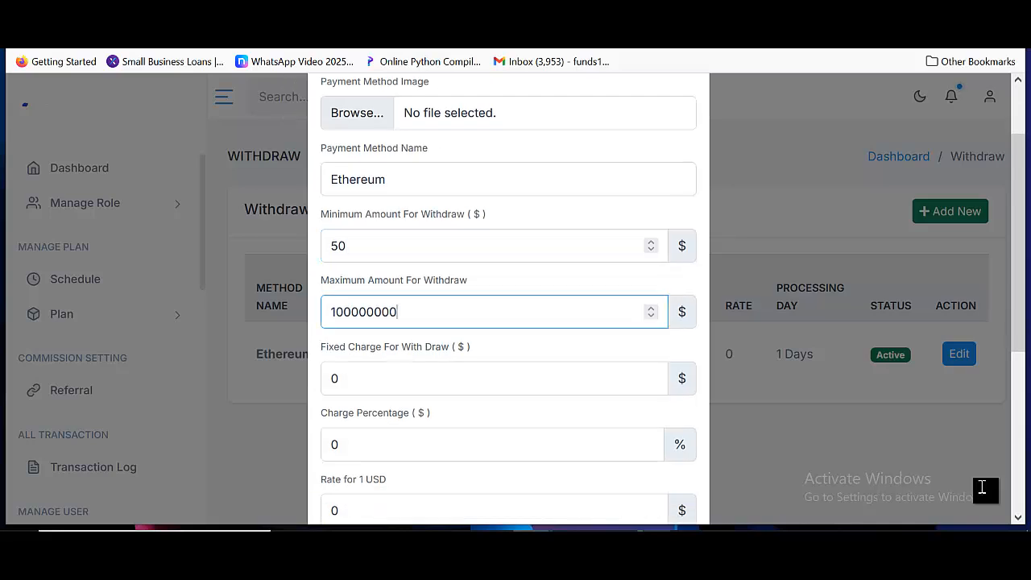
scroll(982, 488, "down", 1)
key("Tab")
key("Tab")
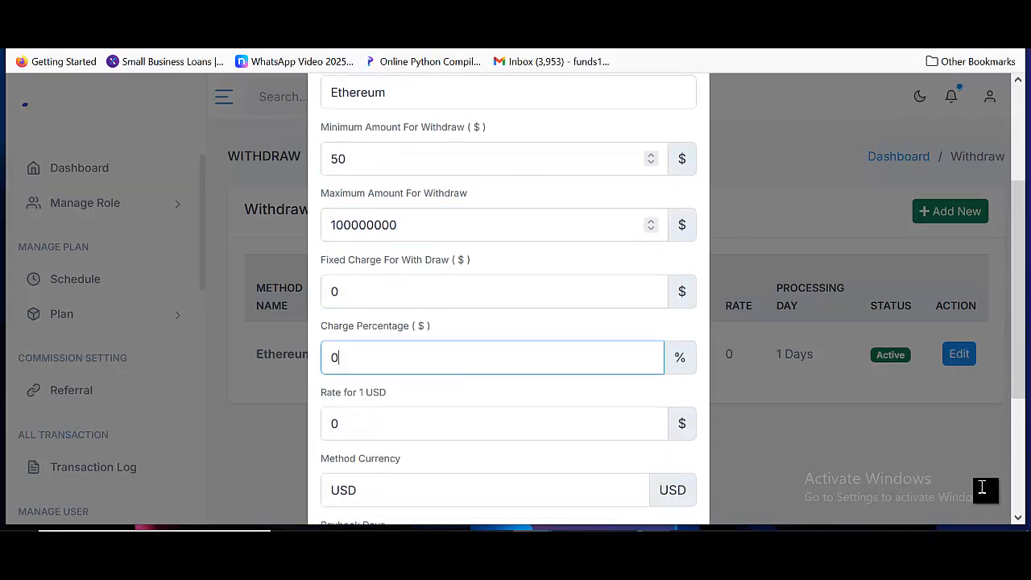
- Check the Ethereum method's rate, currency, payback days and status options, and close the form without saving
scroll(982, 490, "down", 2)
key("Tab")
key("Tab")
key("Tab")
key("Tab")
key("space")
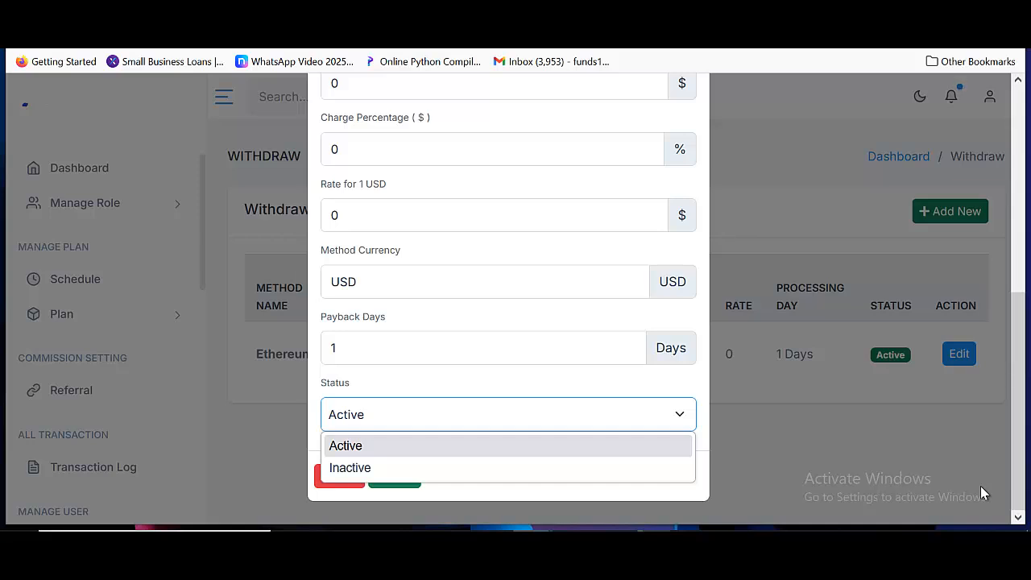
left_click(981, 494)
left_click(981, 493)
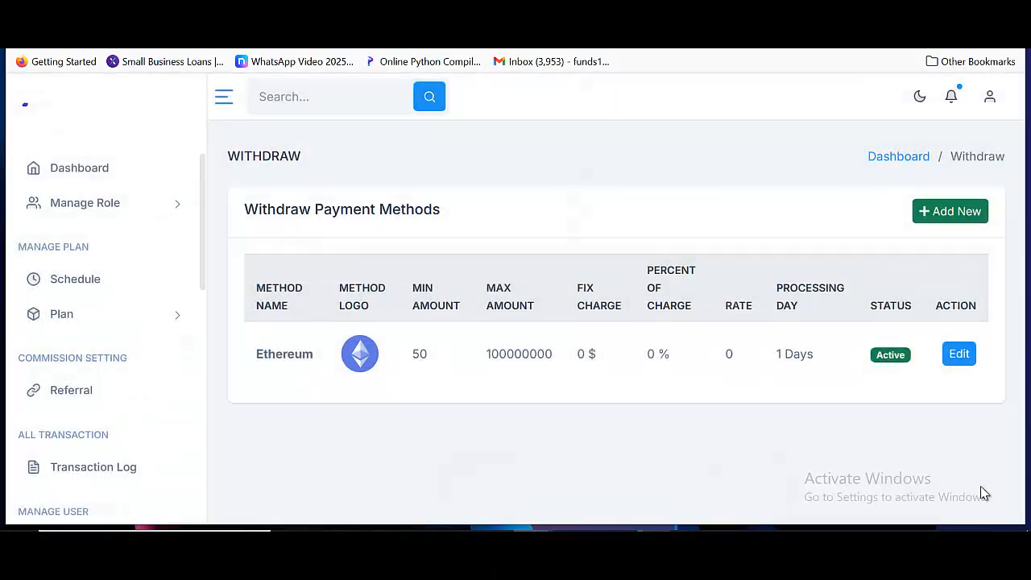
- Open the form for adding a withdraw method and examine all of its fields
key("Return")
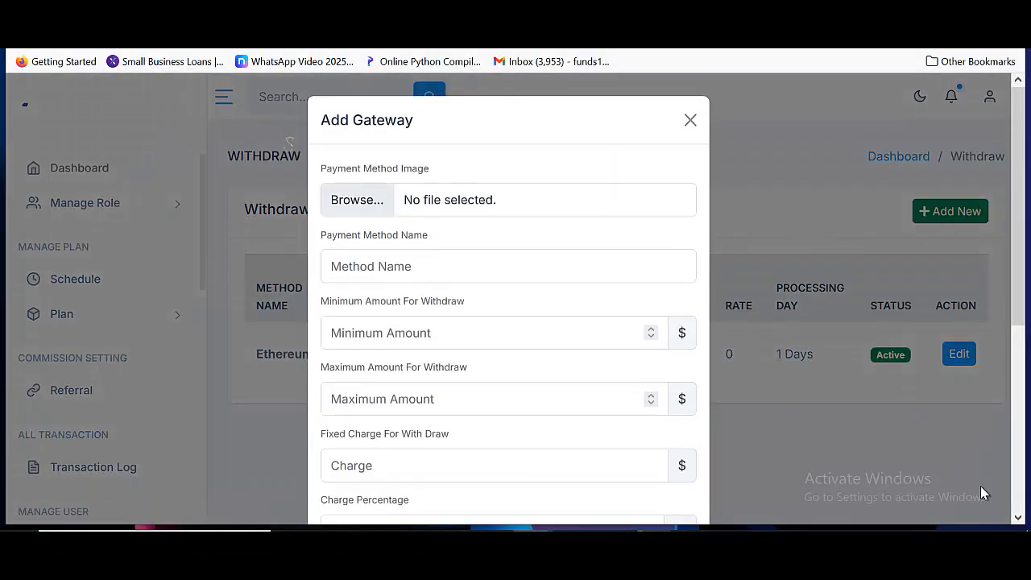
scroll(983, 488, "down", 4)
scroll(983, 488, "up", 4)
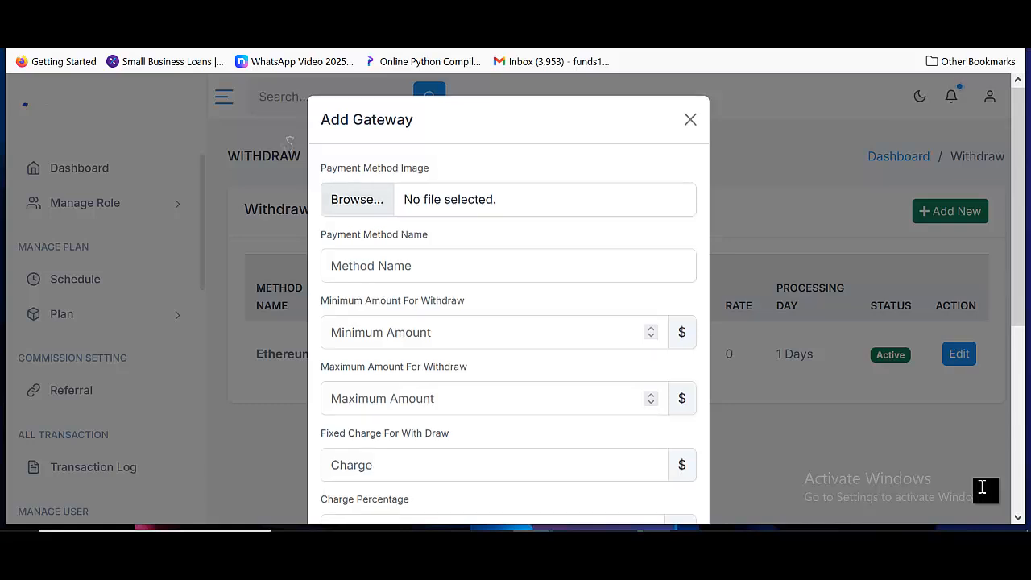
scroll(982, 488, "down", 3)
scroll(982, 488, "down", 1)
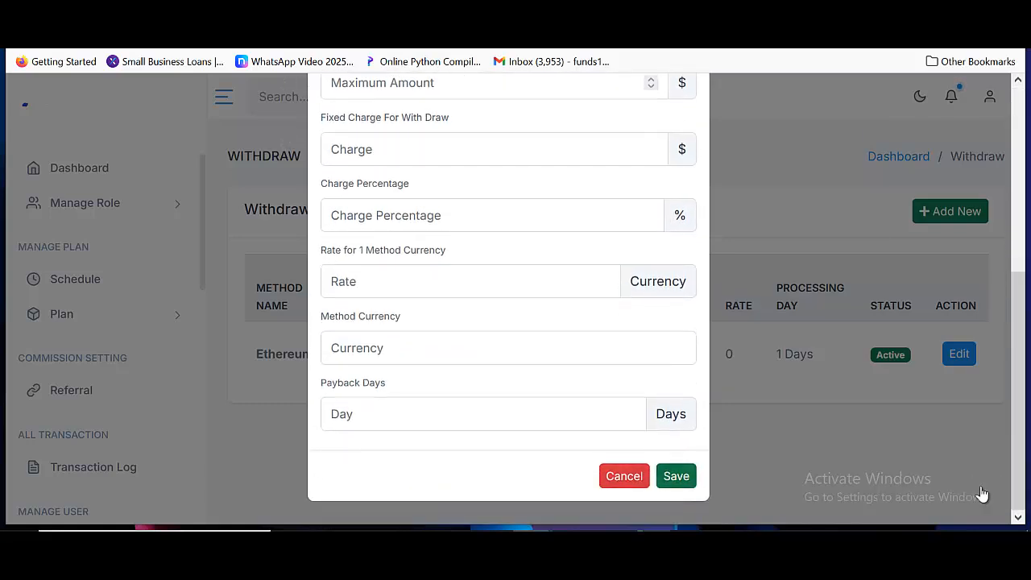
scroll(983, 488, "up", 4)
- Leave the new-method form, open the withdraw requests and view the details of a pending request
left_click(982, 488)
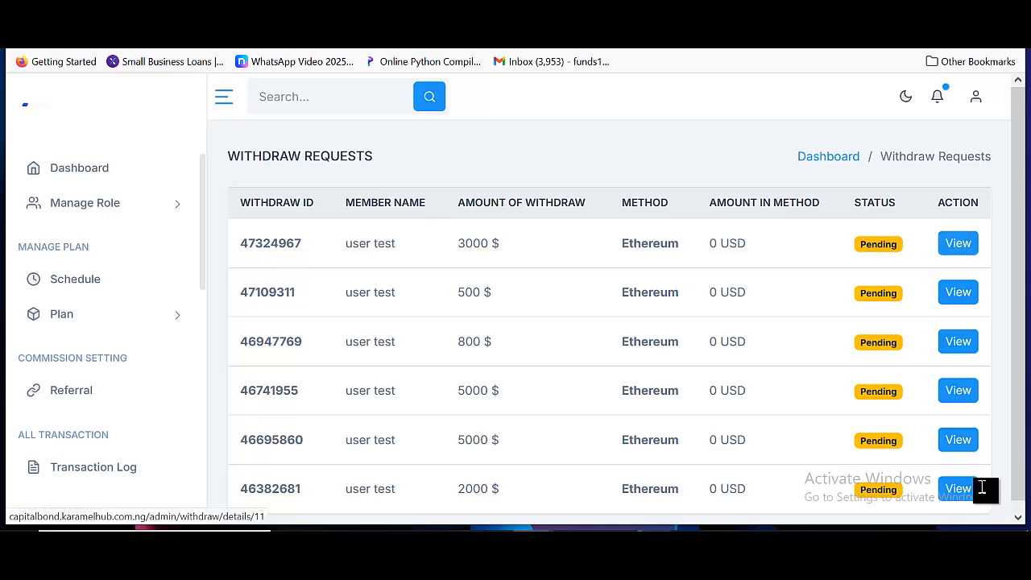
scroll(983, 492, "down", 1)
left_click(958, 234)
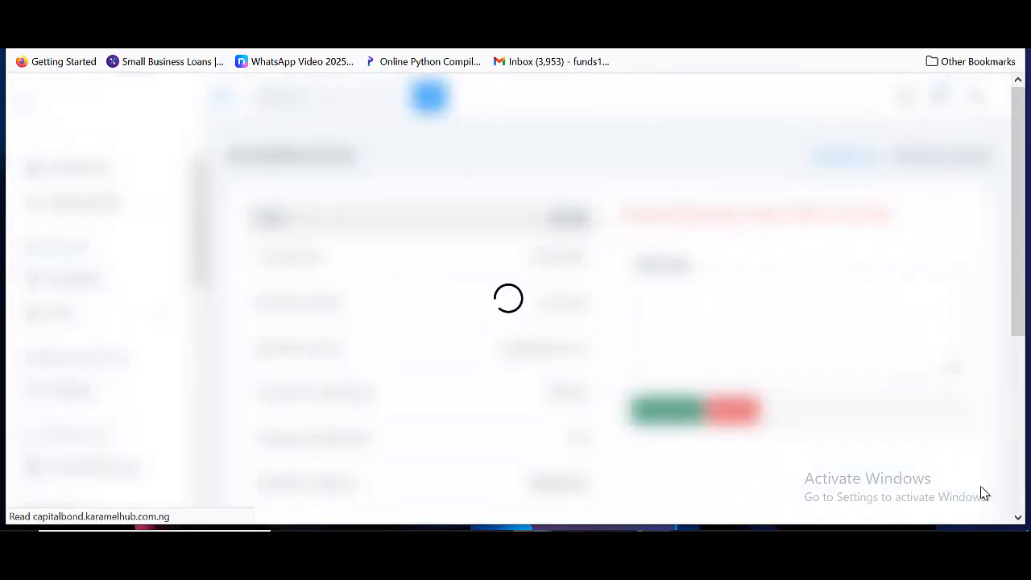
- Examine the pending withdrawal's member, amount, charge, method, processing time, creation date and status details
scroll(983, 493, "down", 1)
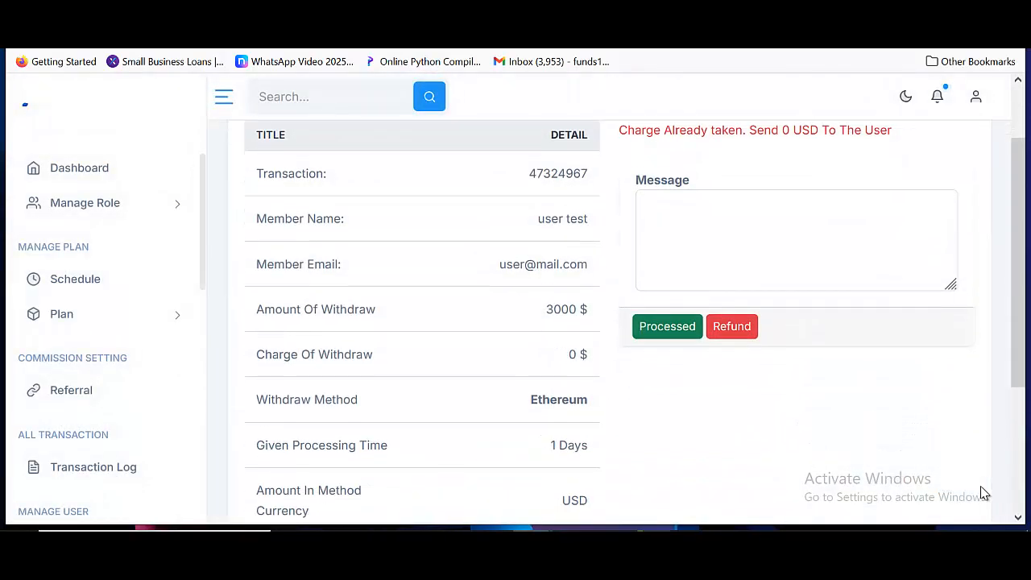
scroll(983, 493, "up", 1)
scroll(983, 493, "down", 3)
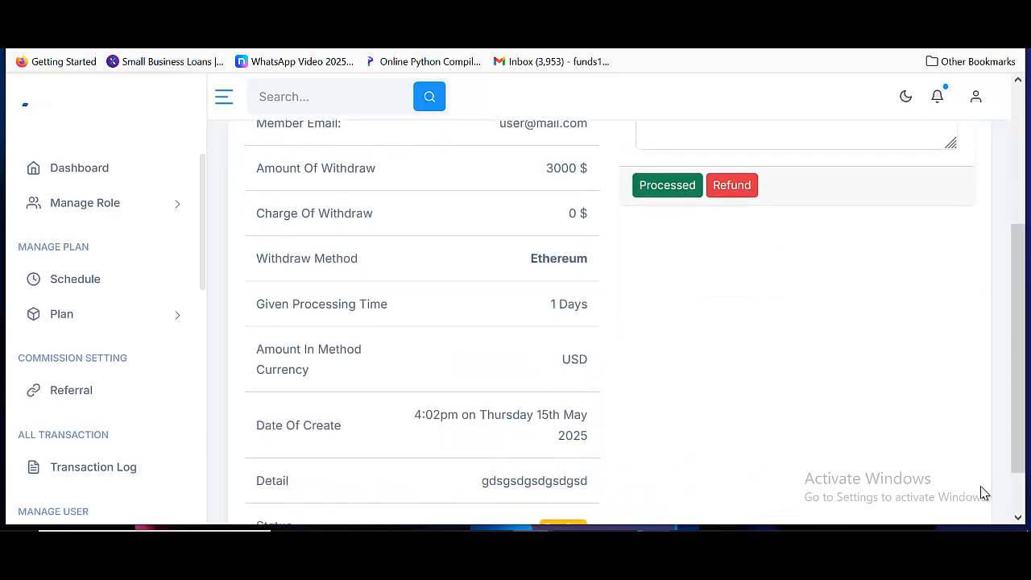
scroll(983, 493, "down", 1)
scroll(983, 493, "up", 3)
scroll(983, 493, "down", 3)
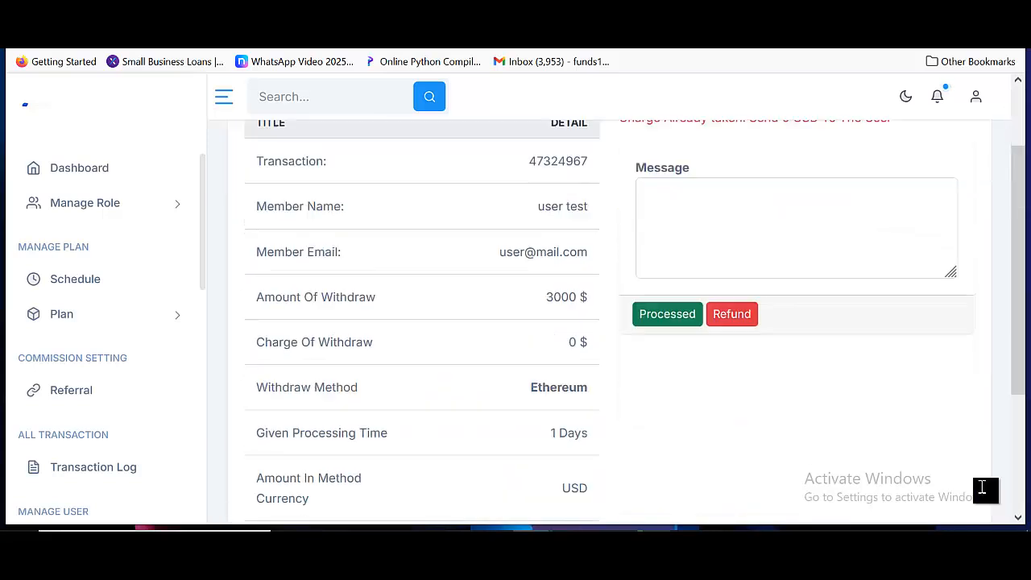
scroll(983, 493, "up", 3)
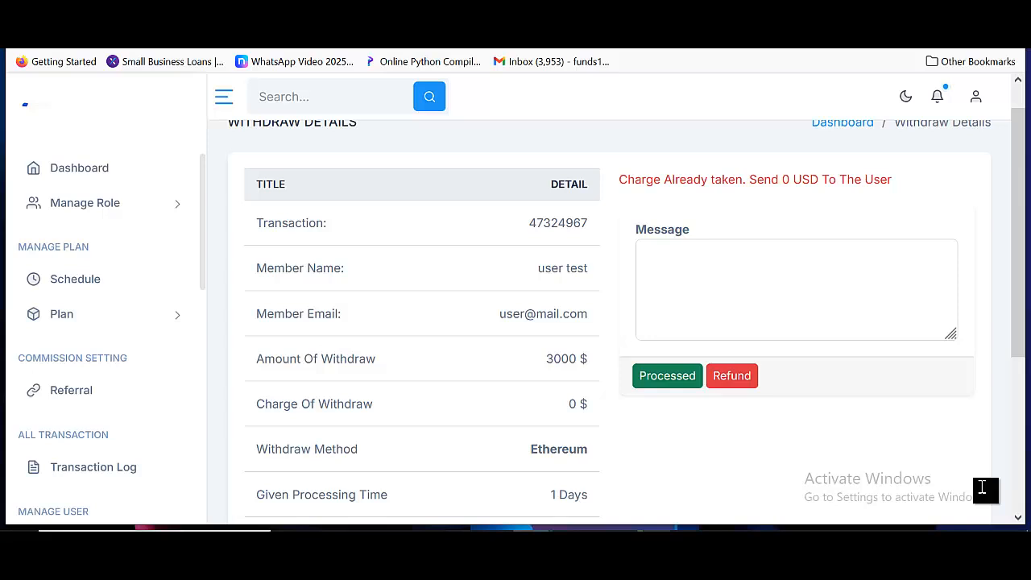
- Activate the withdrawal's message field and recheck the request's details alongside the Processed and Refund options
left_click(797, 290)
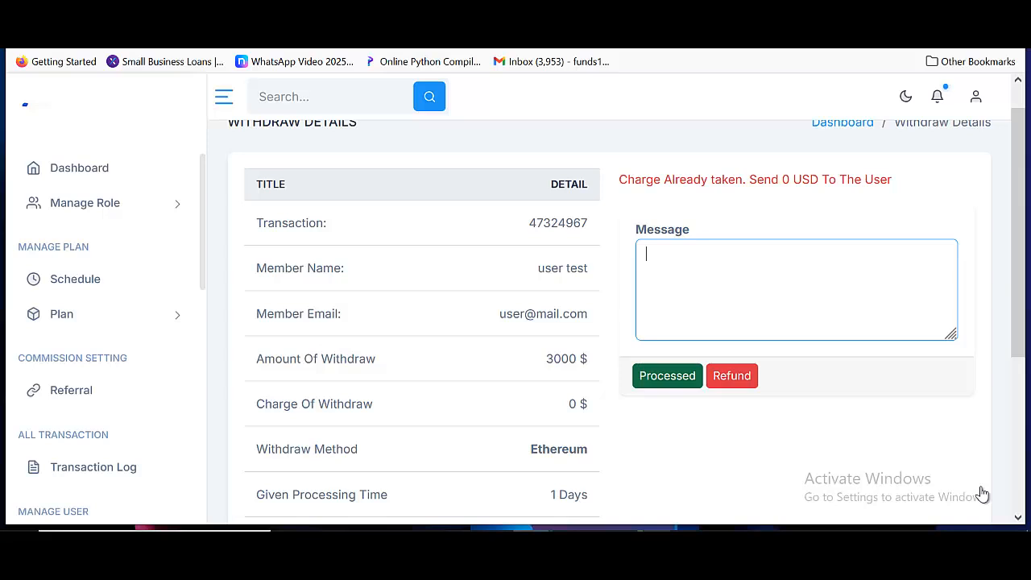
scroll(982, 493, "down", 3)
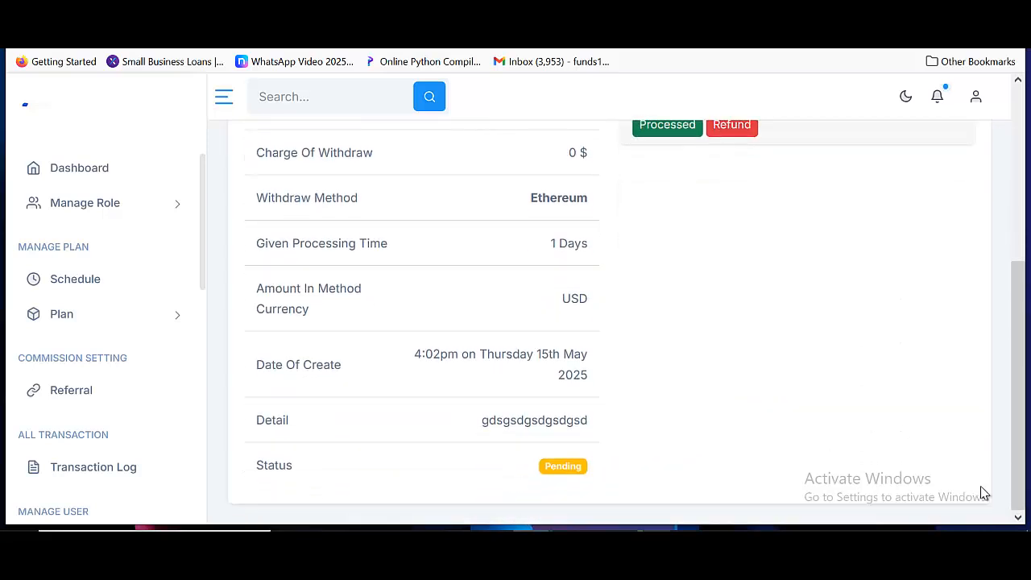
scroll(982, 493, "up", 3)
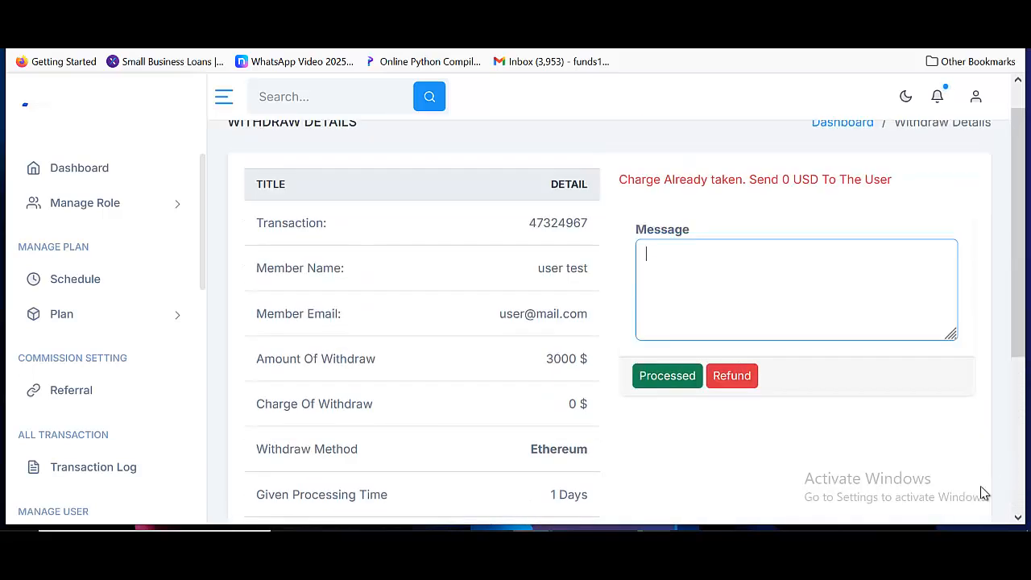
- Open the withdraw log and look through all listed withdrawals with their amounts, dates and statuses
scroll(105, 322, "down", 6)
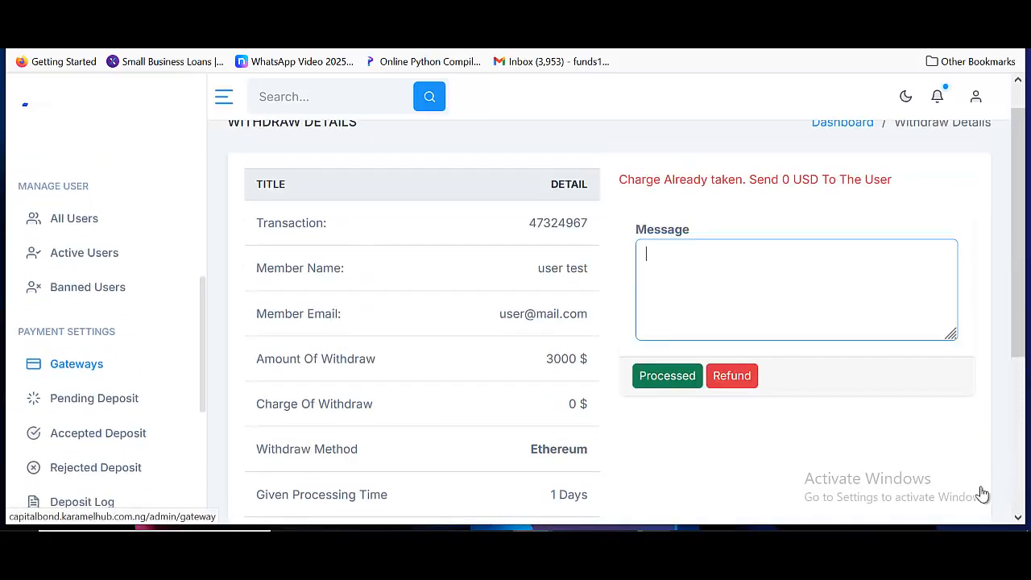
left_click(87, 451)
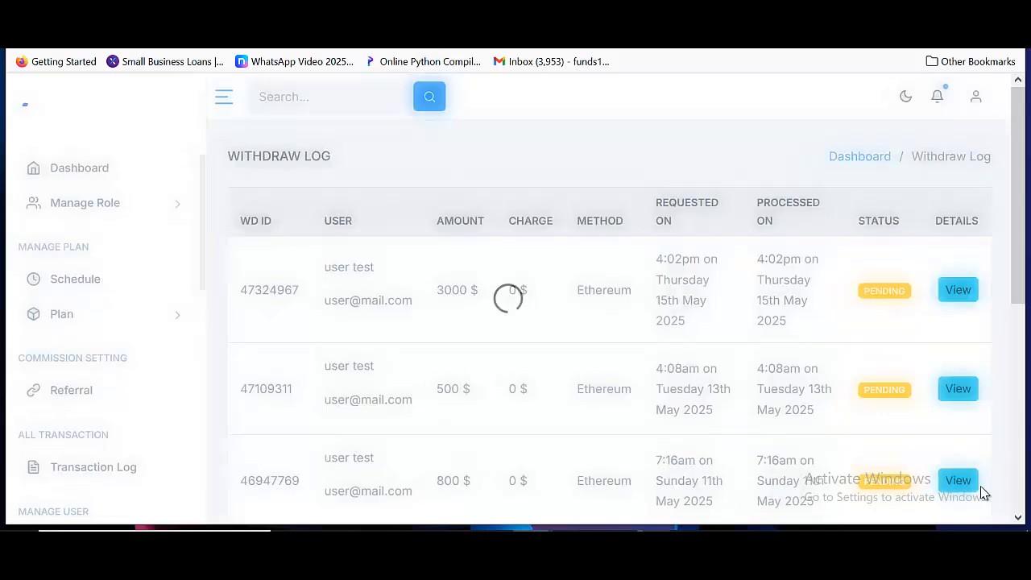
scroll(983, 493, "down", 5)
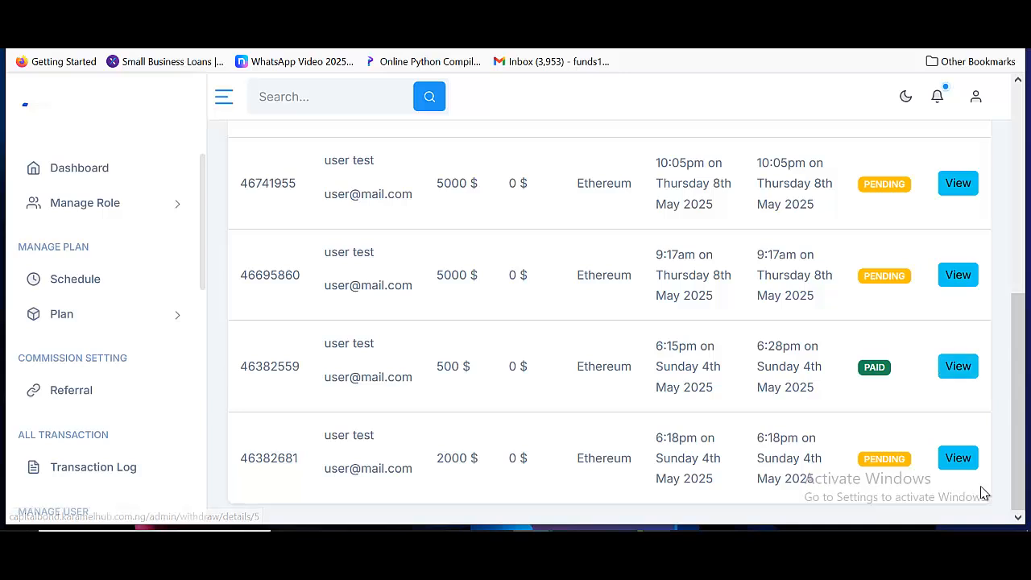
scroll(984, 493, "up", 3)
scroll(984, 493, "up", 2)
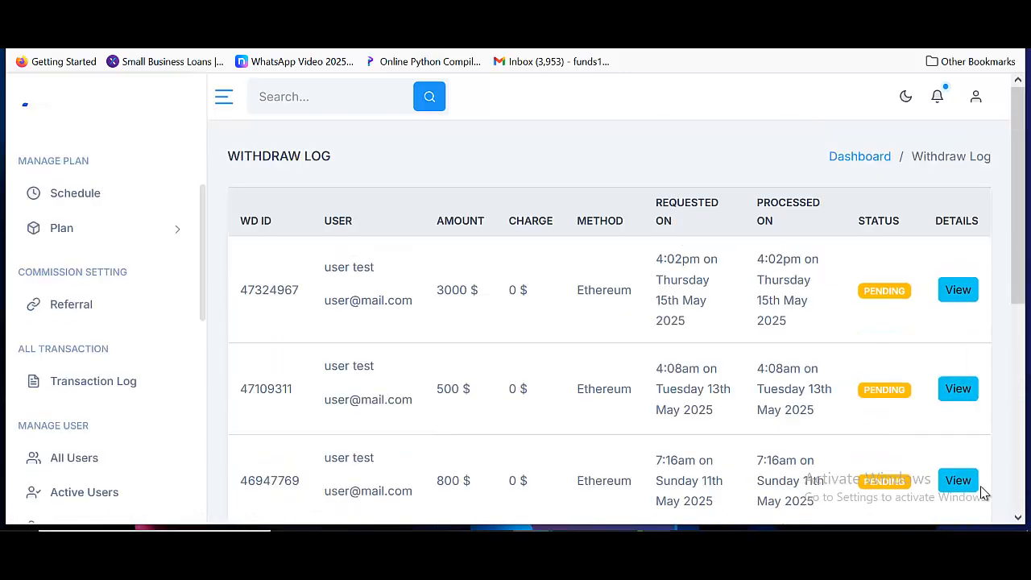
- Open the site settings and check the website name, currency, color code, pagination and balance transfer charge fields
scroll(105, 363, "down", 5)
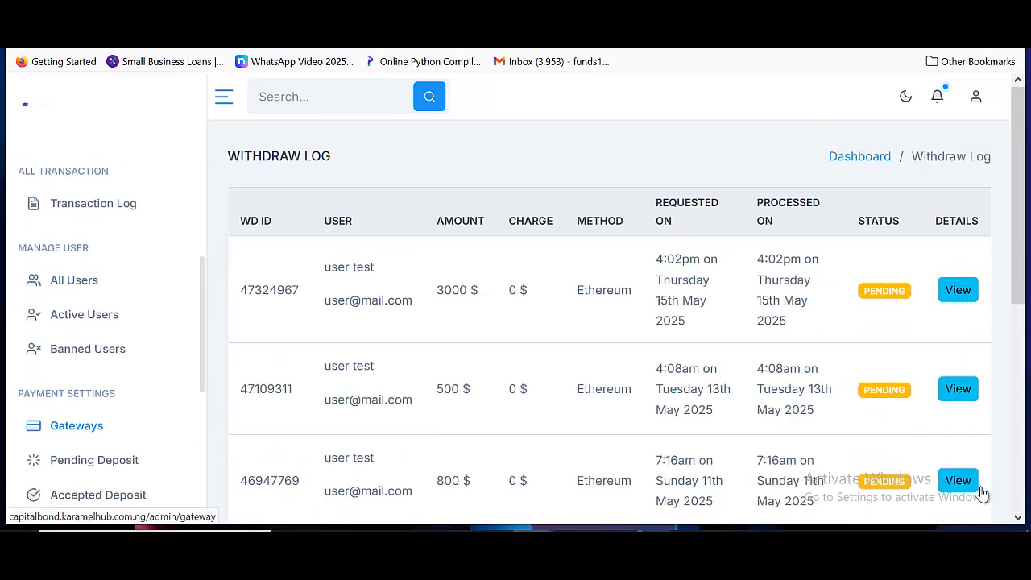
scroll(104, 326, "down", 2)
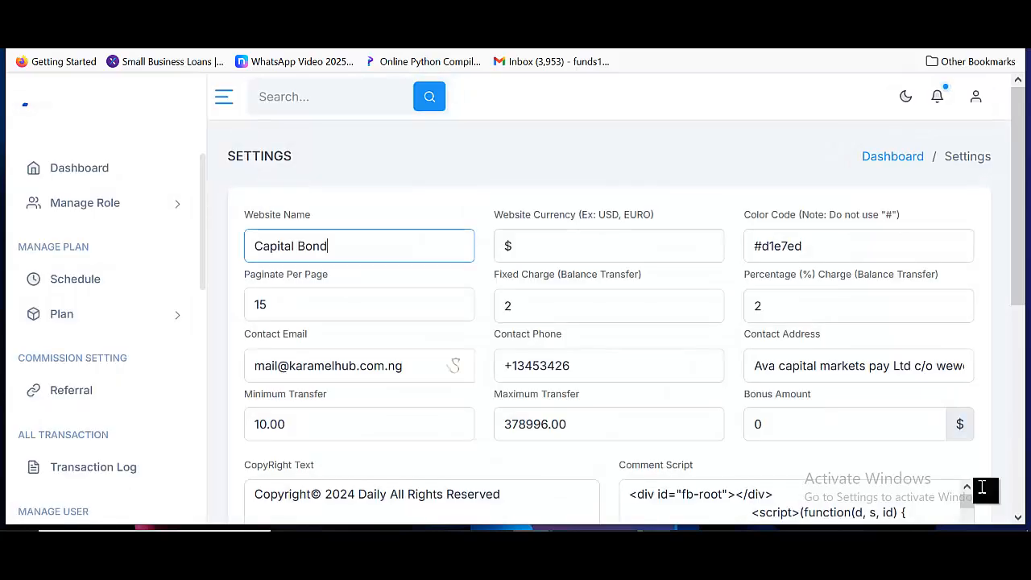
key("Tab")
key("Tab")
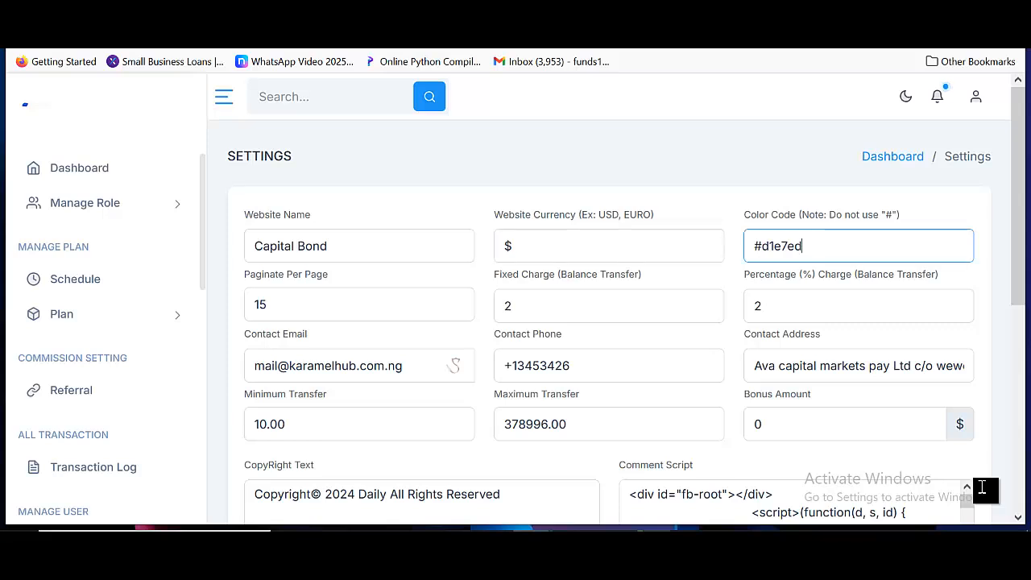
key("Tab")
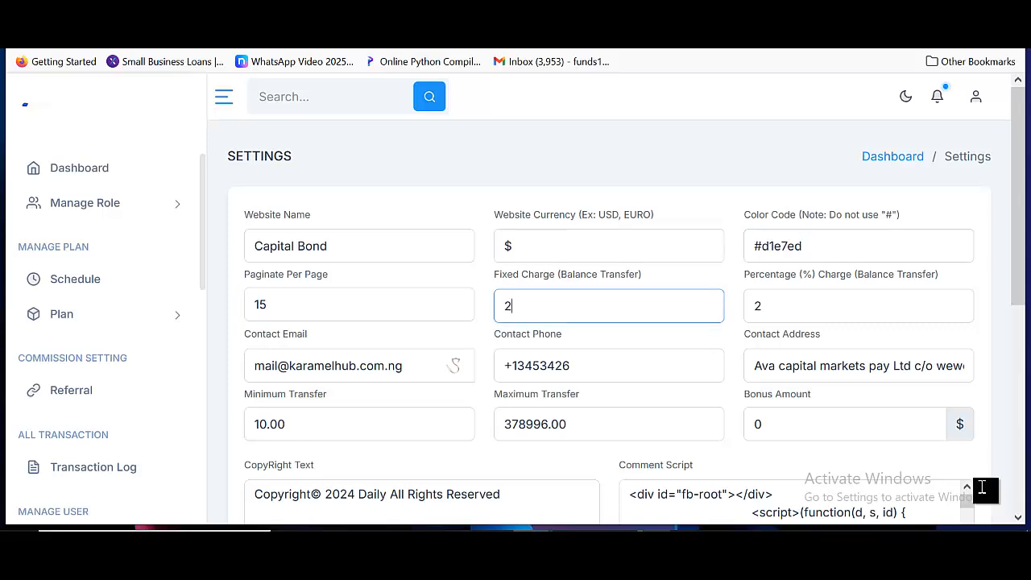
key("Tab")
scroll(983, 489, "down", 2)
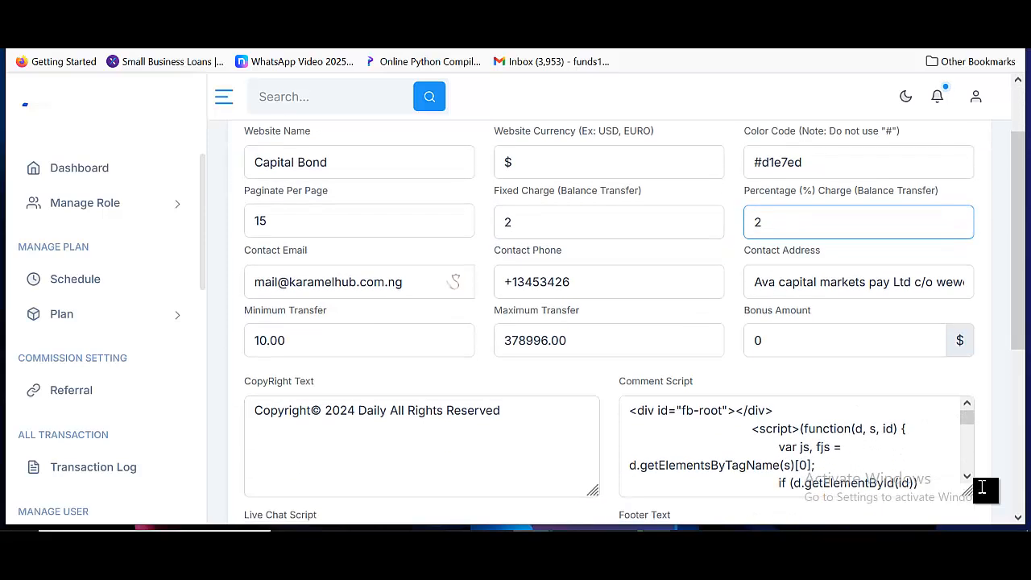
- Go through the contact details, minimum and maximum transfer, bonus amount and copyright text fields of the settings
key("Tab")
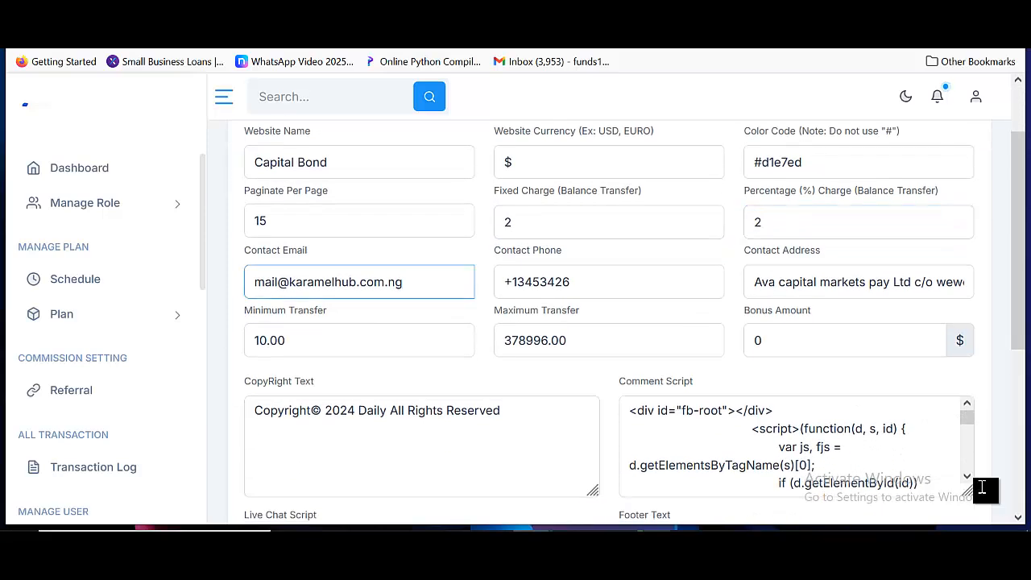
key("Tab")
key("Tab")
scroll(983, 489, "down", 2)
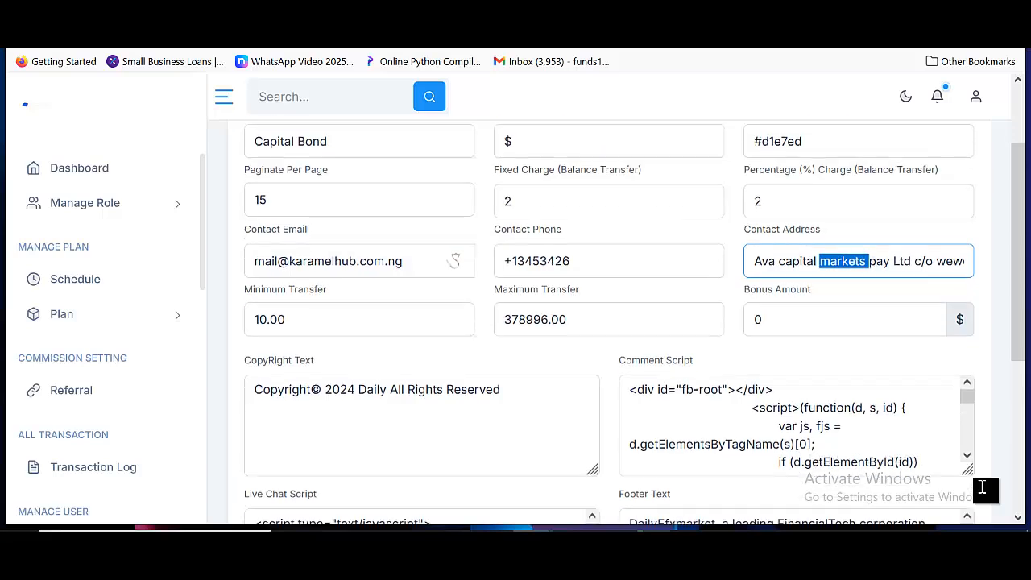
key("Tab")
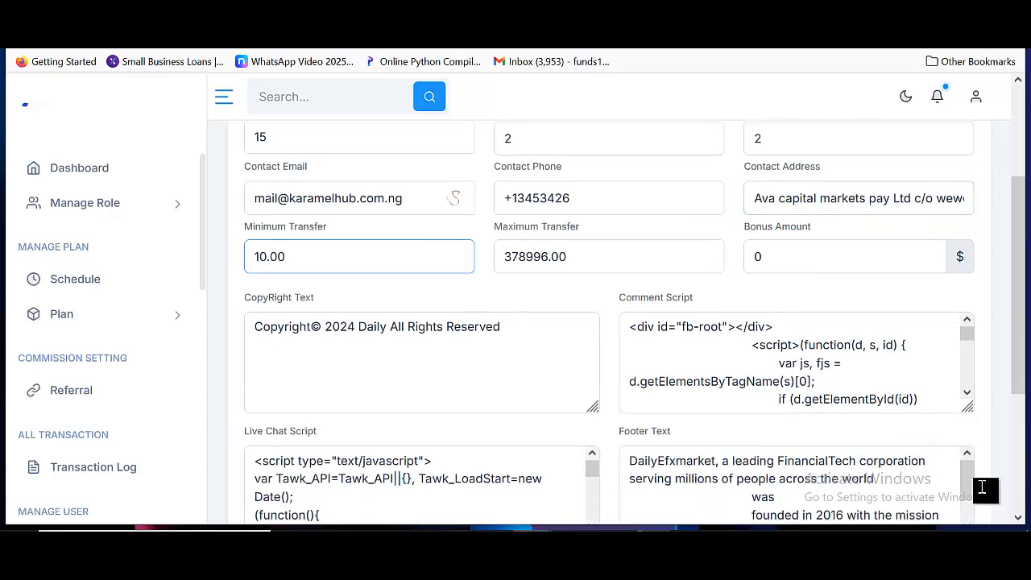
key("Tab")
key("Tab")
key("Tab")
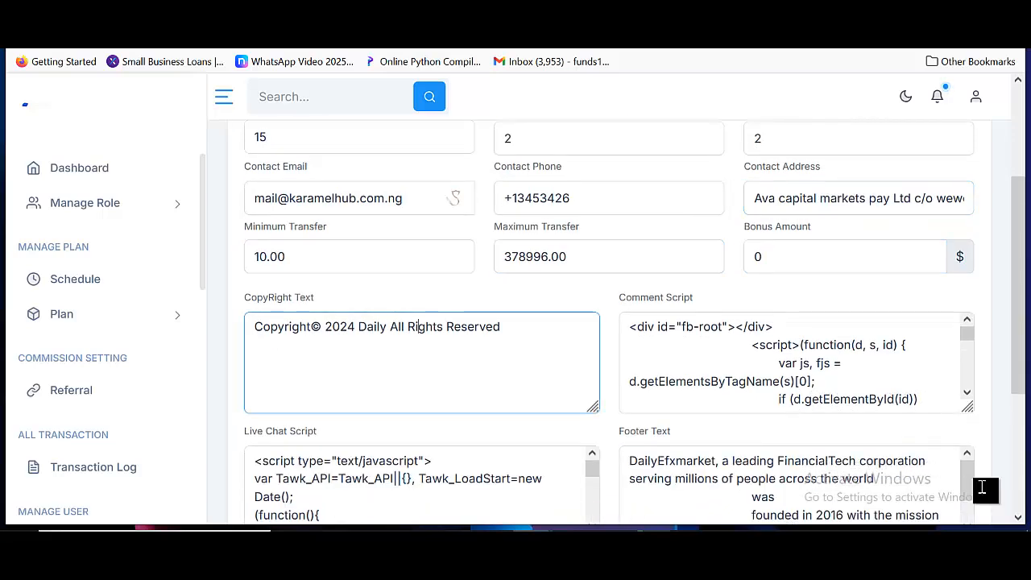
- Examine the comment script, live chat script, footer text and day-wise cron payment settings
scroll(983, 489, "down", 2)
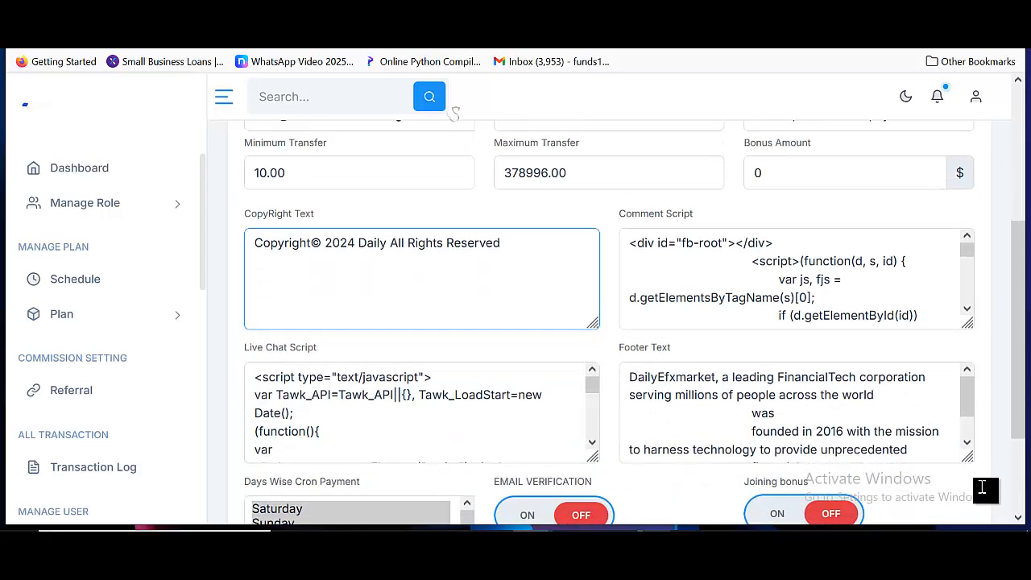
scroll(797, 279, "down", 5)
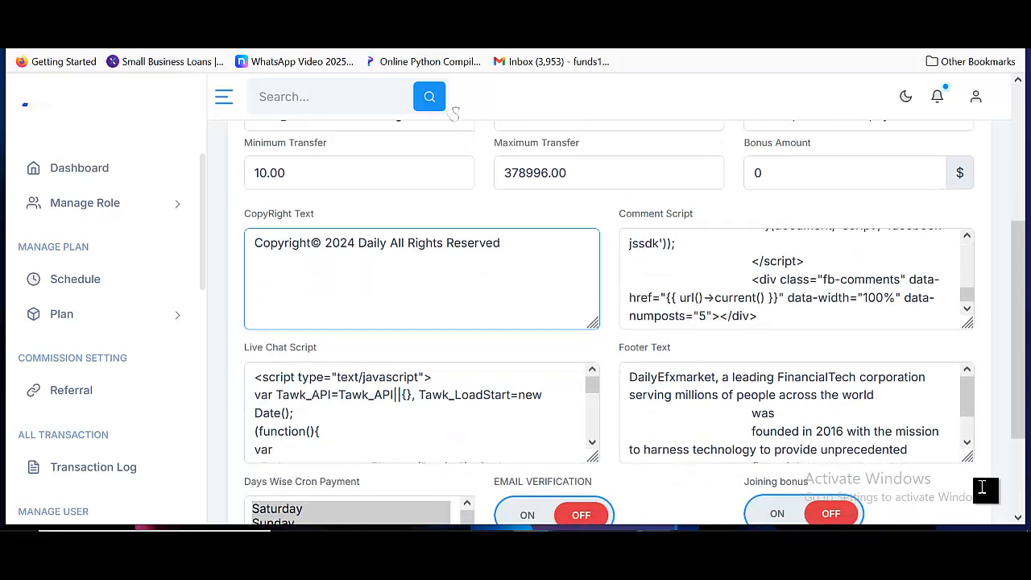
scroll(422, 412, "down", 3)
scroll(422, 413, "up", 3)
scroll(422, 412, "down", 5)
scroll(983, 488, "down", 2)
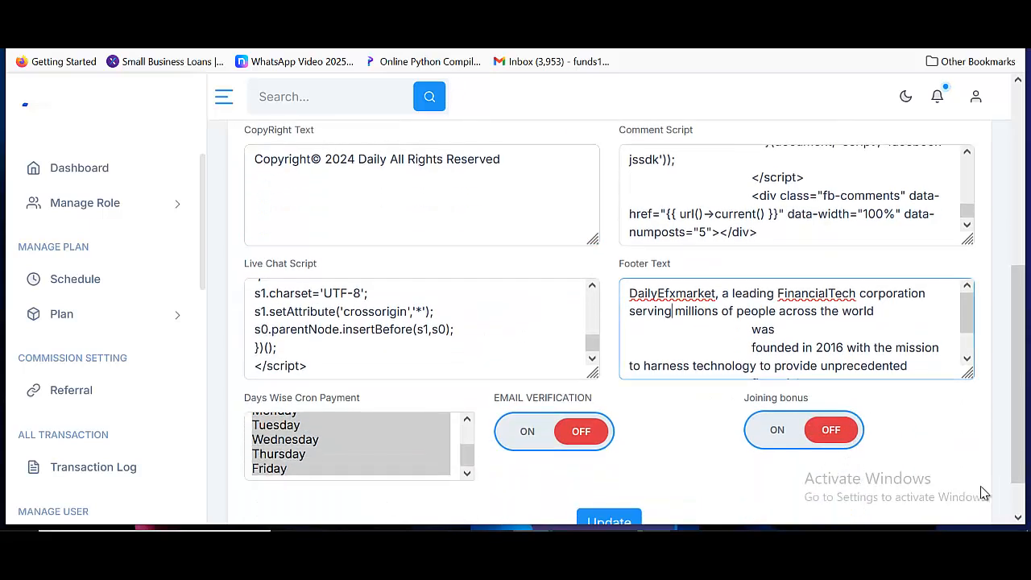
- Check the email verification and joining bonus switches at the end of the settings form
scroll(983, 490, "down", 2)
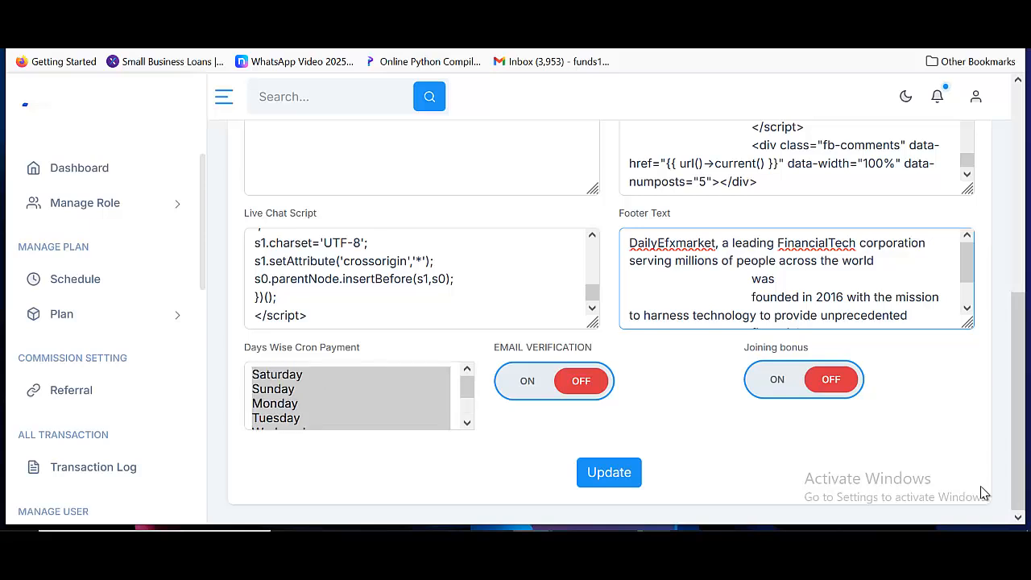
scroll(983, 493, "up", 2)
scroll(983, 493, "down", 2)
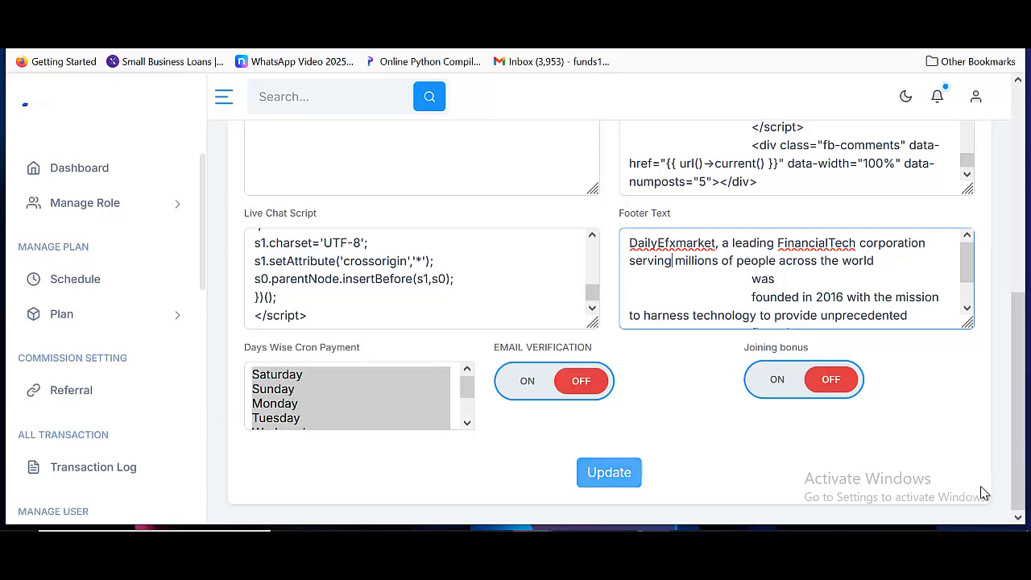
scroll(983, 487, "up", 3)
- Open the global email template and examine its short codes, sender address and message text
scroll(981, 493, "down", 3)
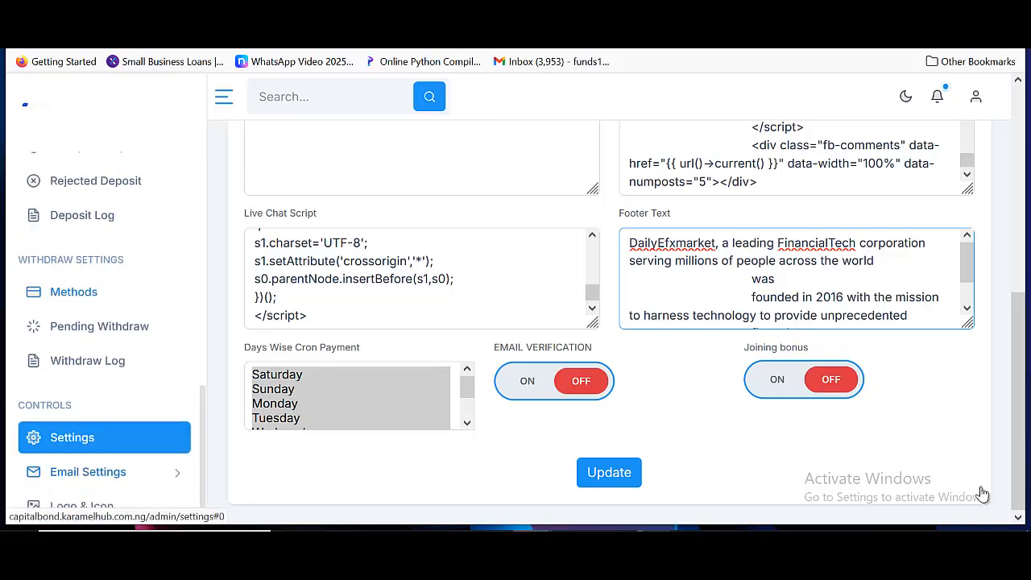
key("Tab")
key("Tab")
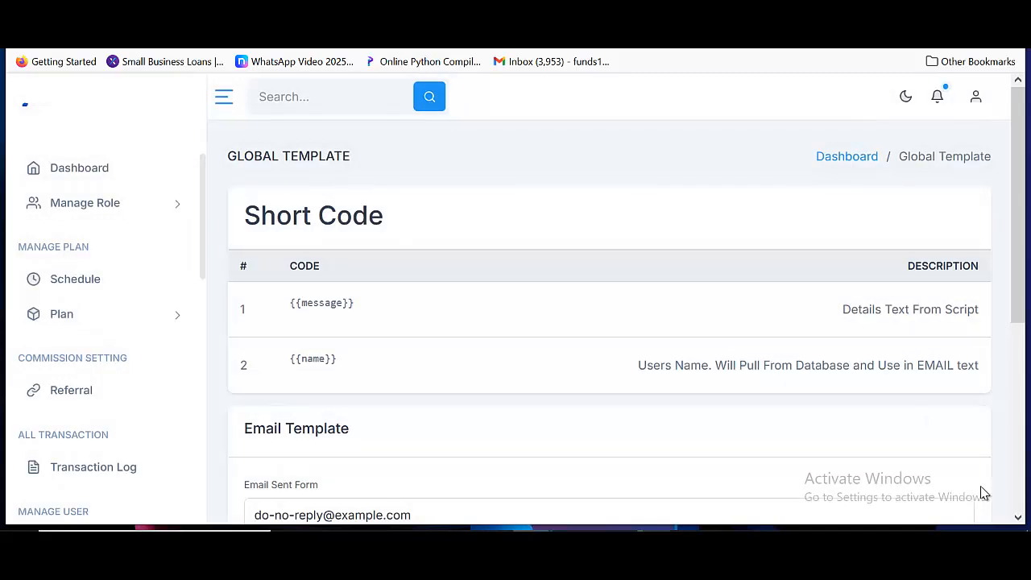
scroll(984, 493, "down", 3)
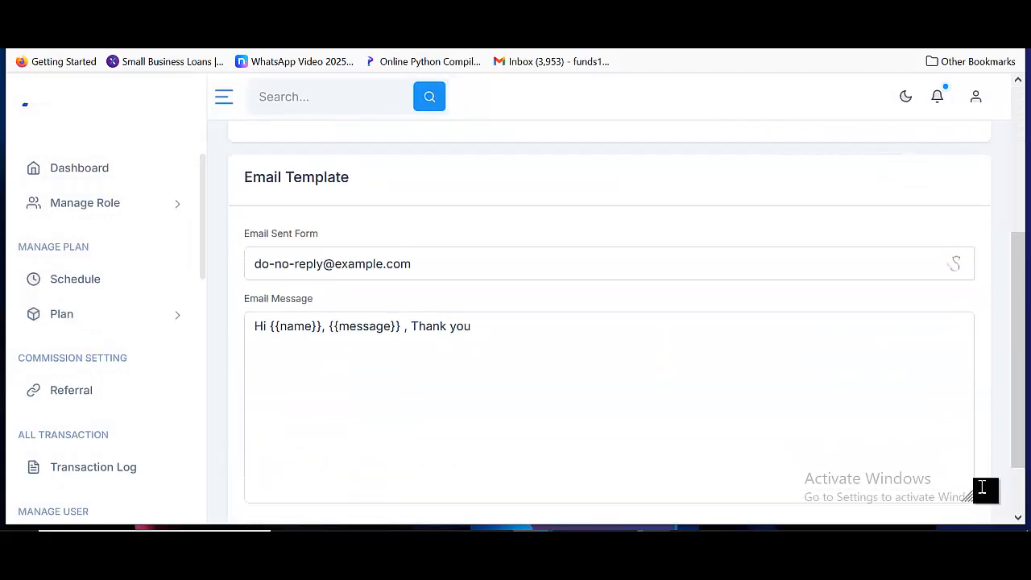
key("Tab")
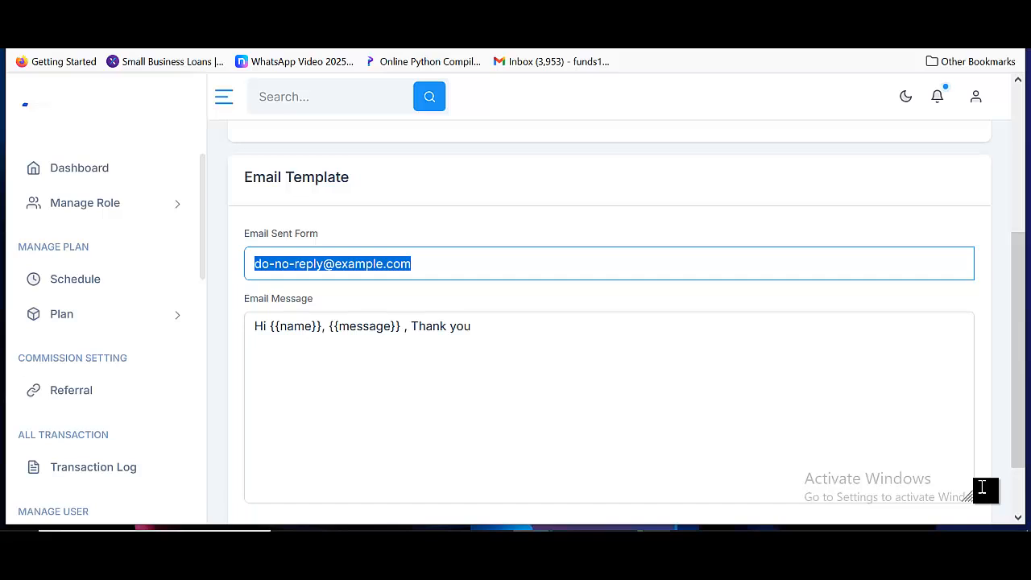
scroll(983, 489, "down", 1)
scroll(983, 491, "up", 3)
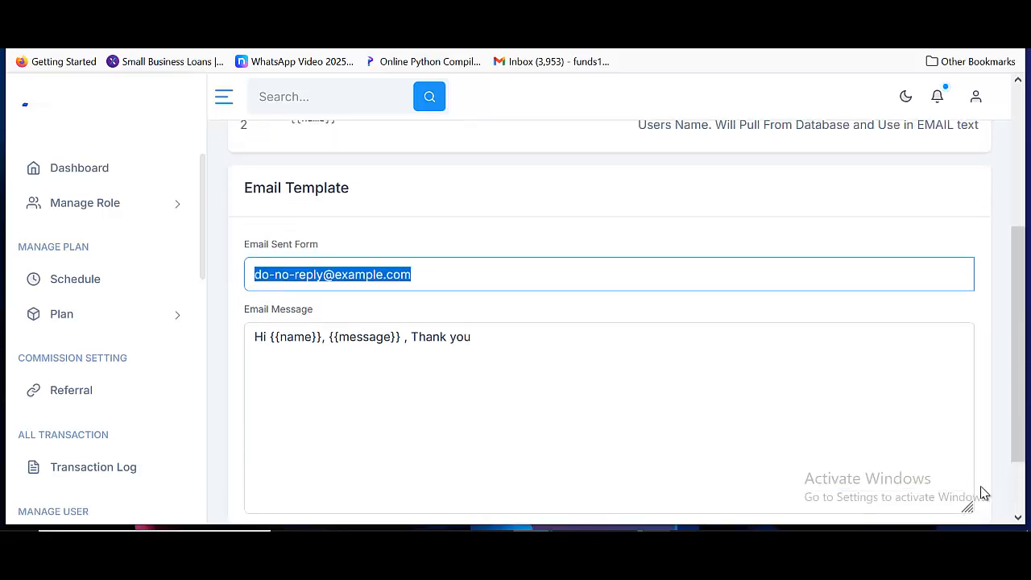
scroll(983, 492, "up", 1)
- Open the email controls and review the sender email and sender name fields
scroll(983, 491, "down", 5)
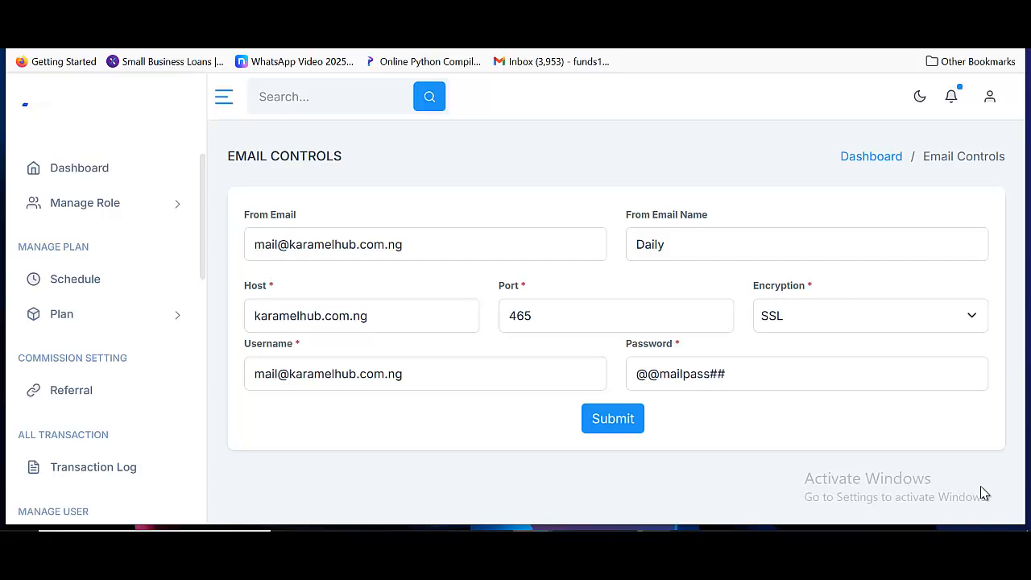
left_click_drag(405, 245, 253, 245)
left_click(451, 245)
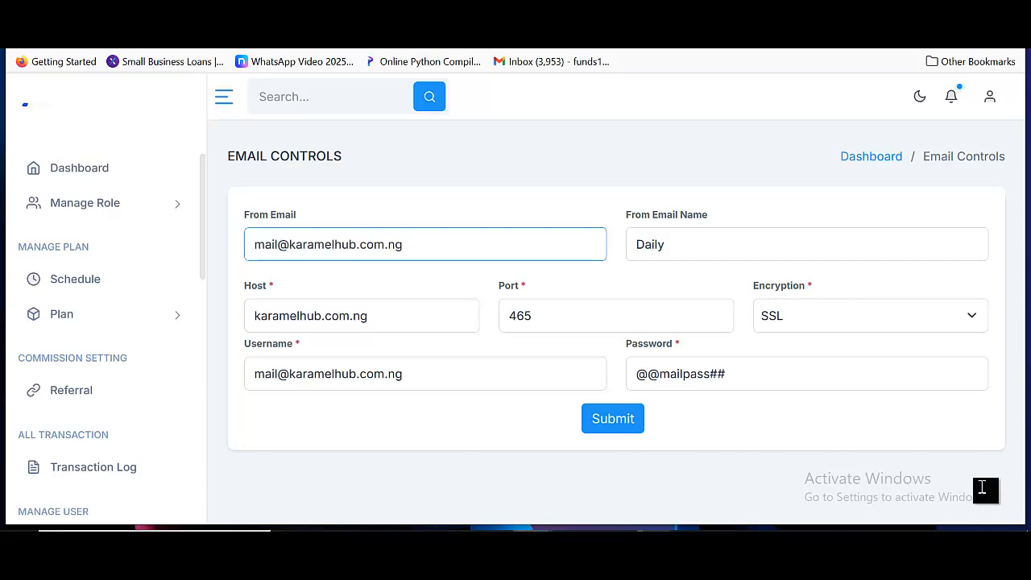
left_click(701, 245)
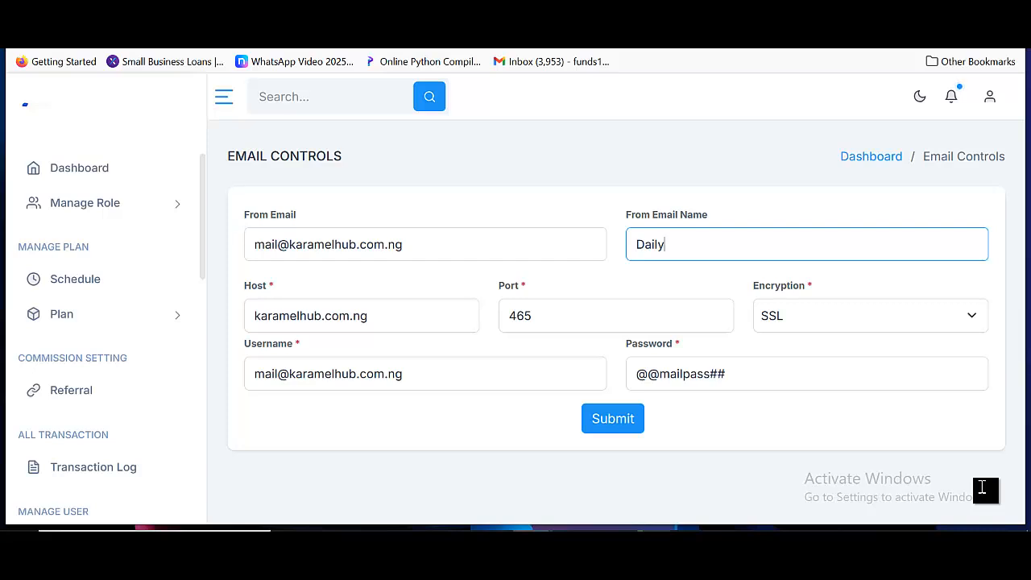
left_click_drag(666, 245, 636, 245)
key("Tab")
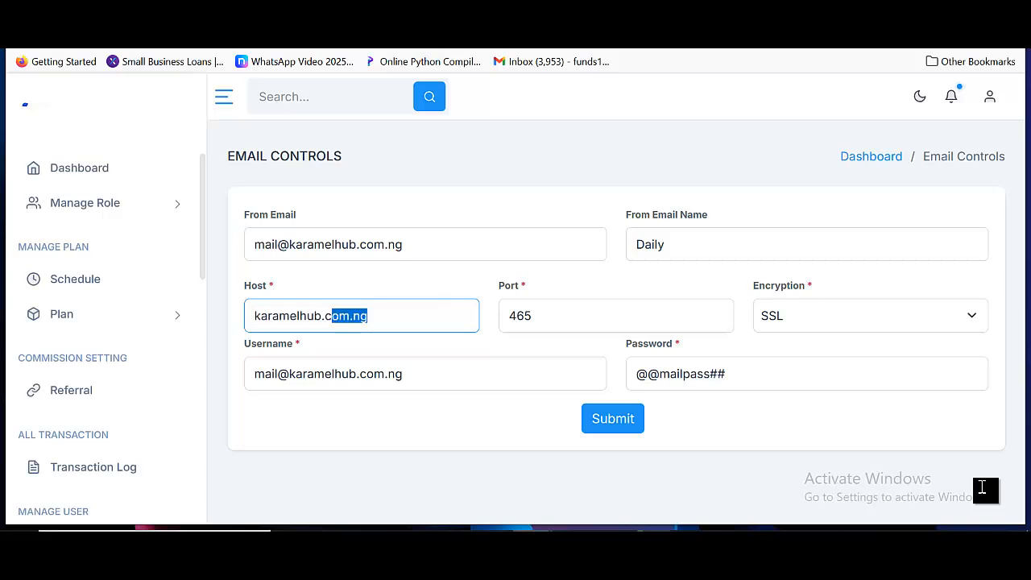
- Go through the mail server's port, encryption options, username and password fields in the email controls
key("Tab")
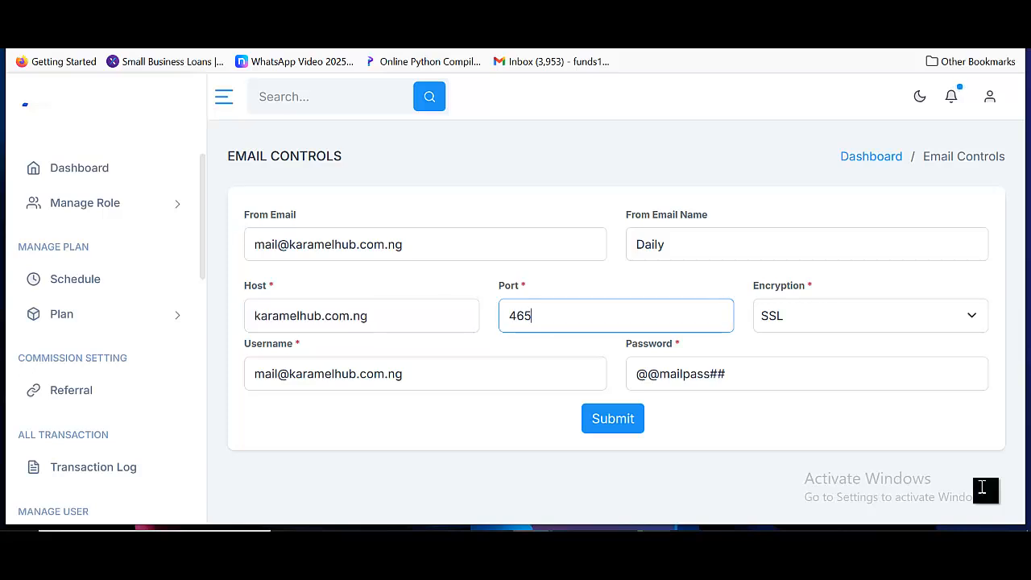
key("Tab")
key("alt+Down")
key("Up")
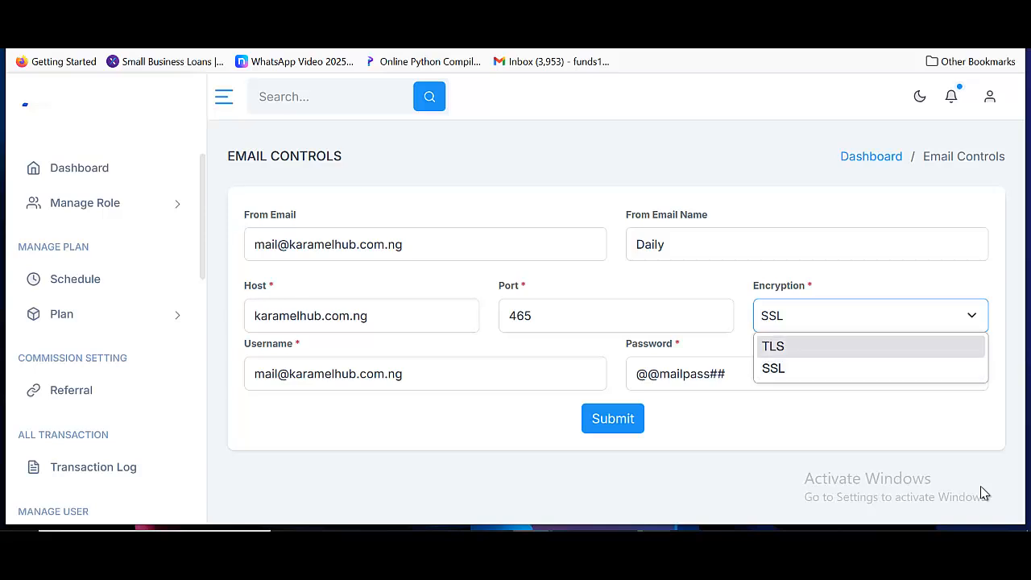
key("Tab")
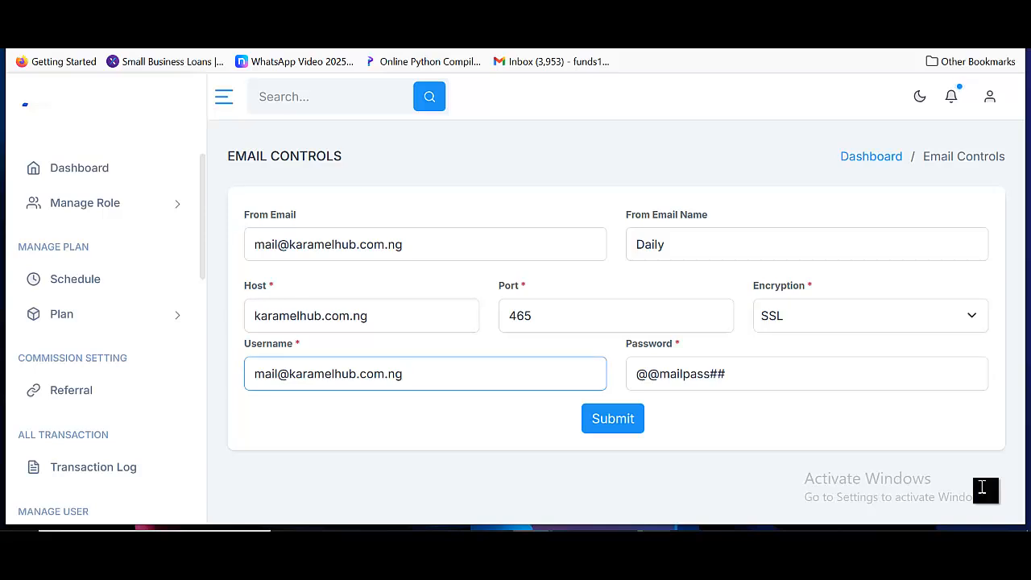
key("Tab")
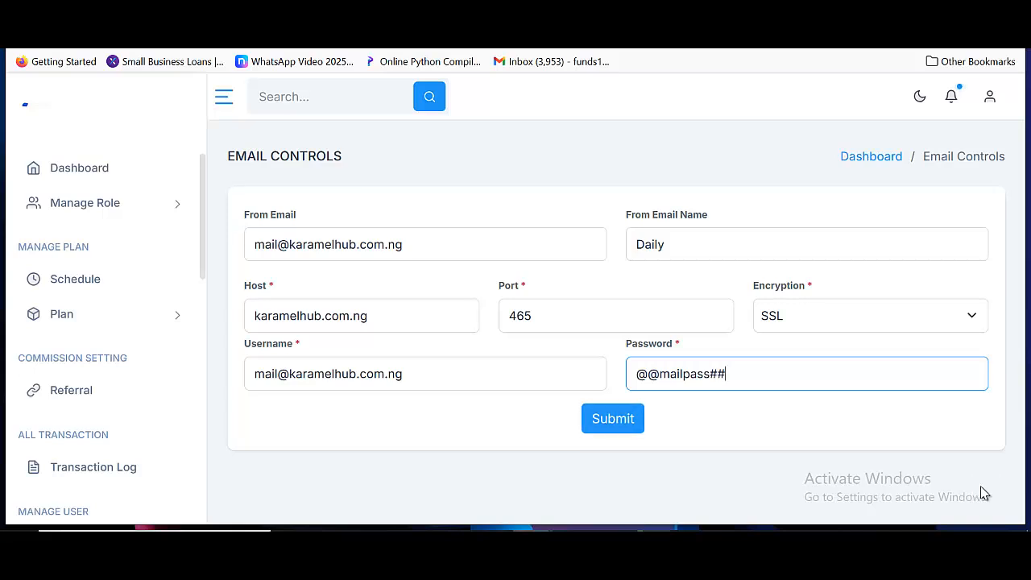
- Open the Logo & Icon page and examine the upload fields for the logo, footer logo and icon
scroll(98, 411, "down", 4)
scroll(99, 411, "down", 4)
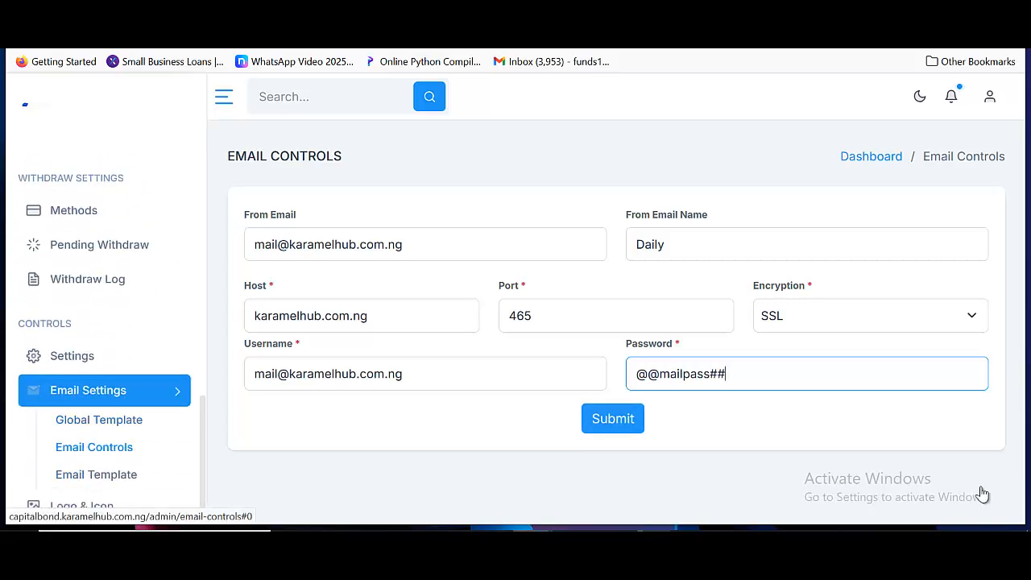
left_click(88, 393)
scroll(98, 411, "down", 2)
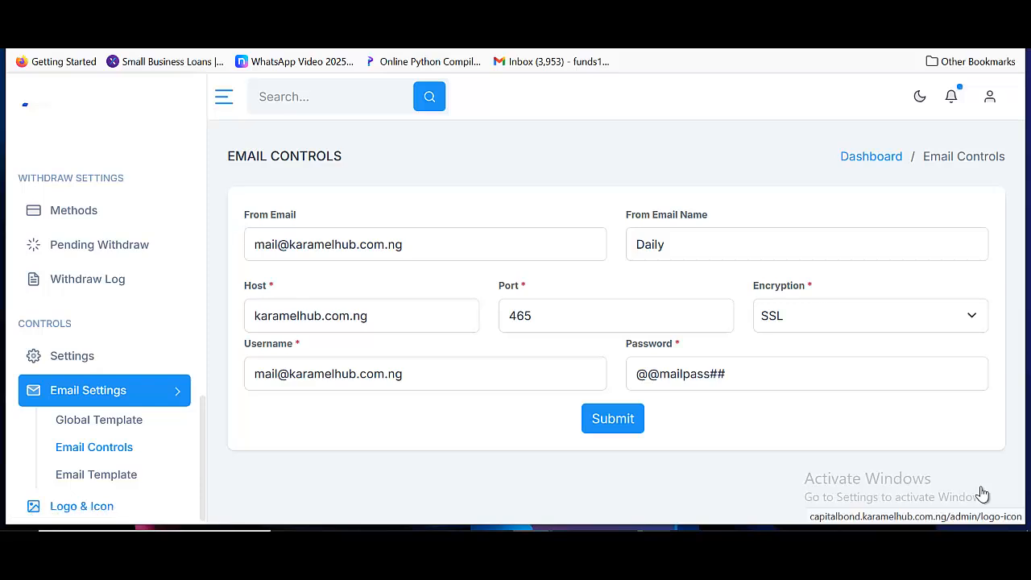
left_click(96, 475)
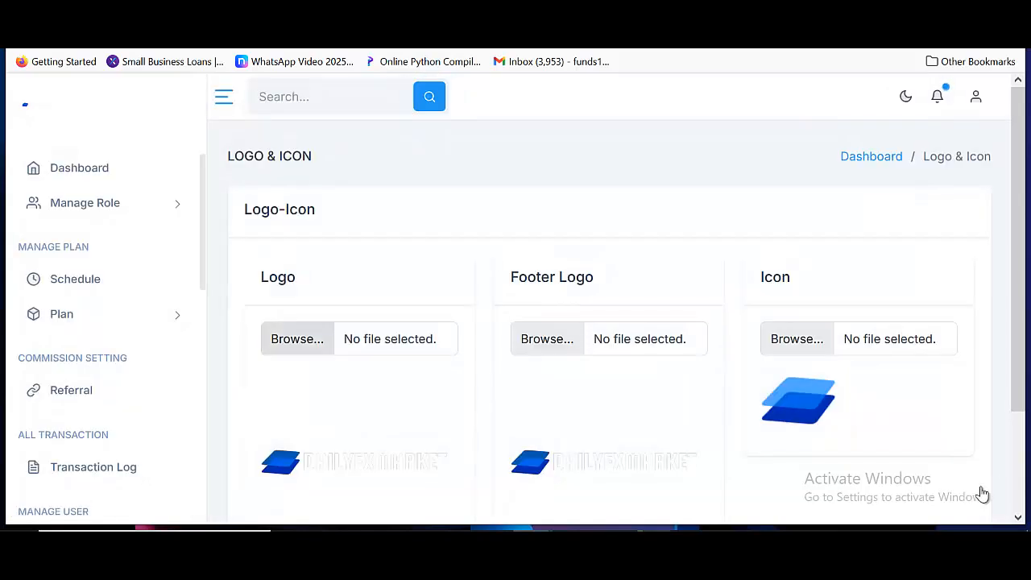
scroll(981, 493, "down", 3)
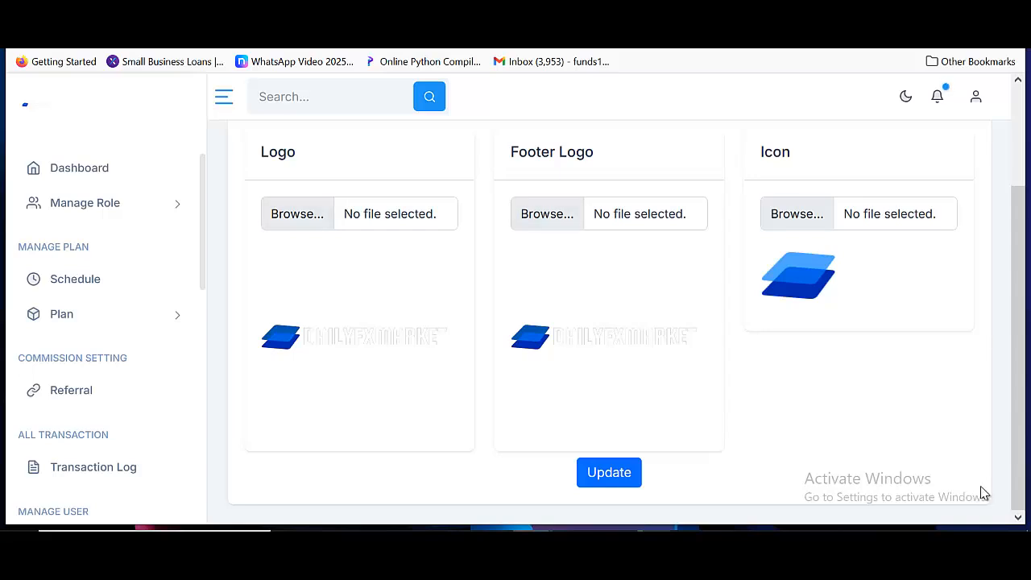
scroll(981, 493, "up", 3)
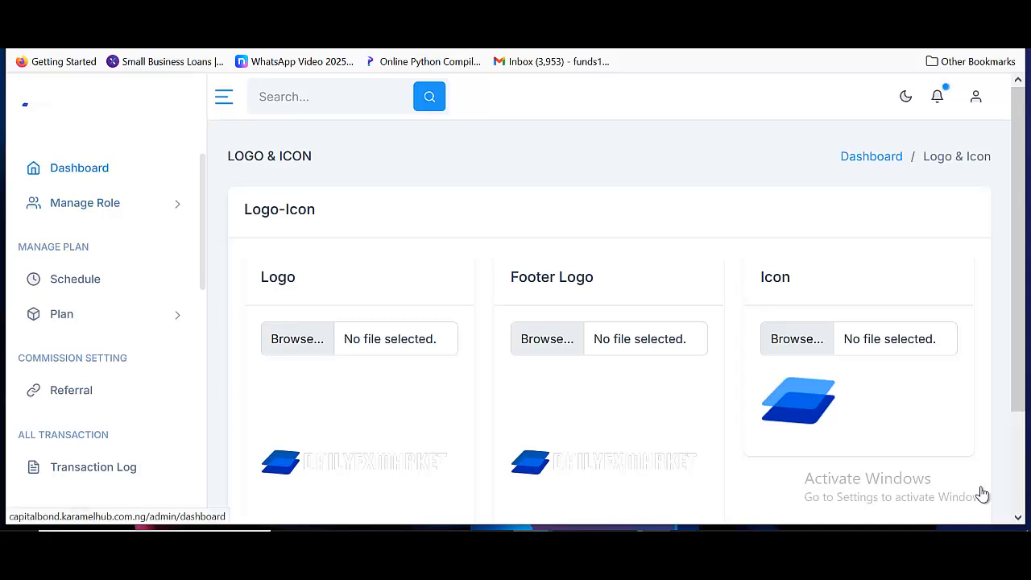
- Return to the admin dashboard overview
left_click(981, 493)
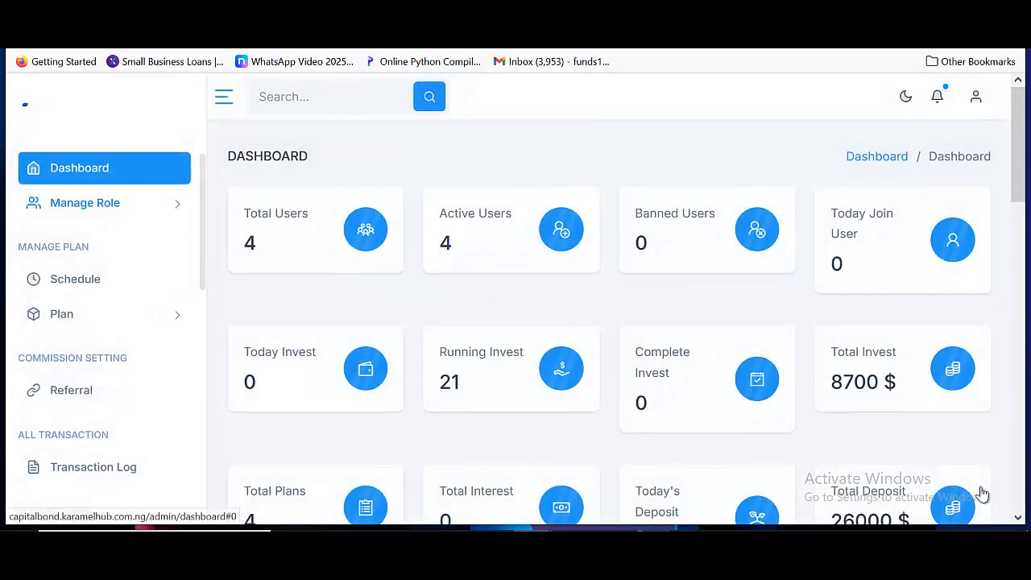
key("F9")
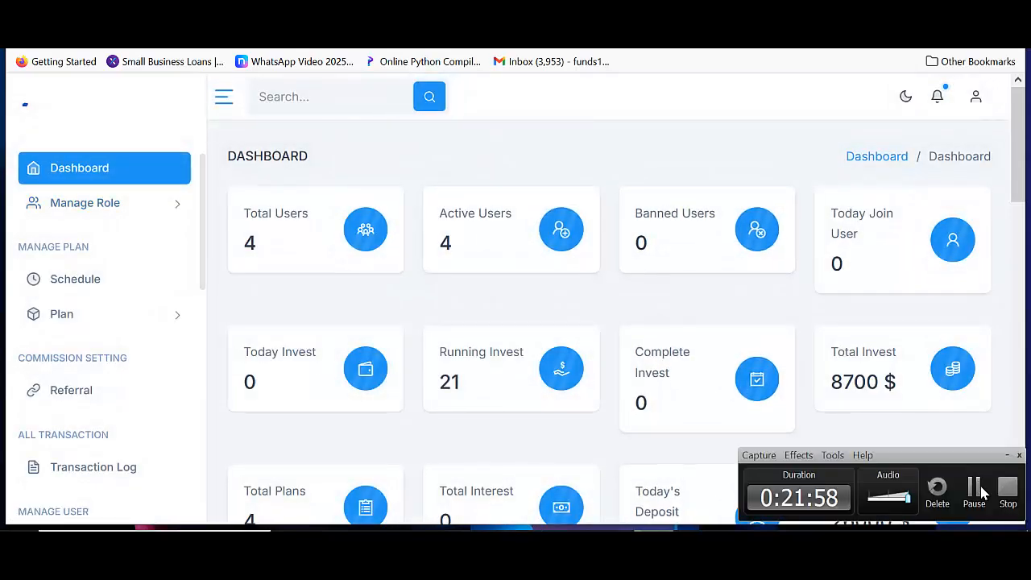
left_click(982, 493)
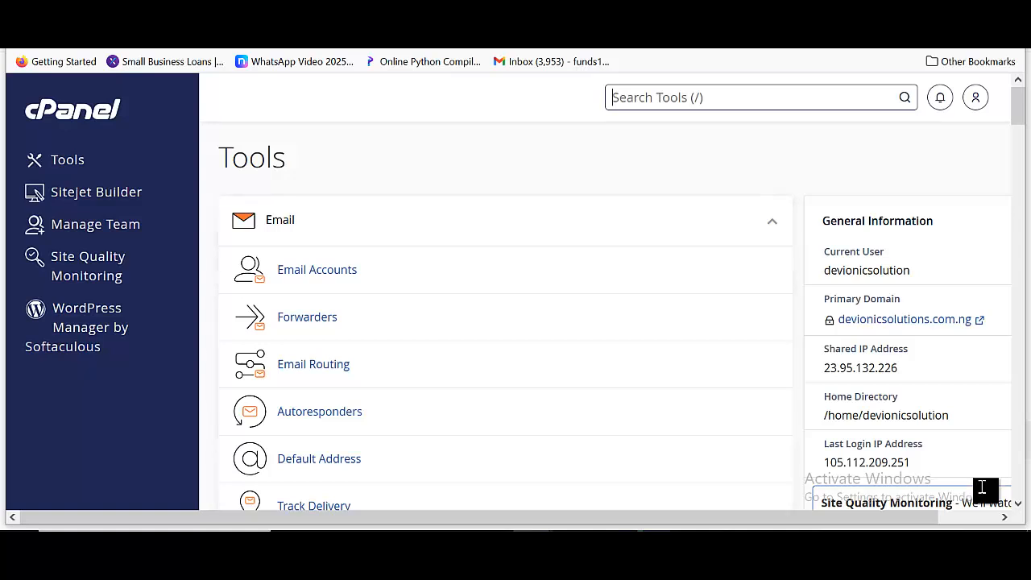
- In cPanel, search the tools for "doin" and open the Domains tool
key("slash")
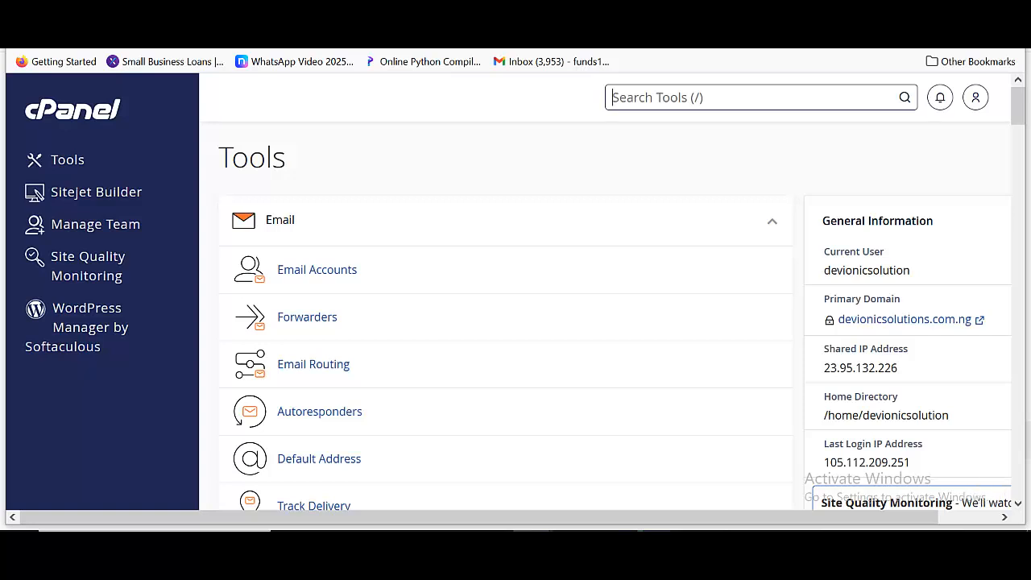
type("doin")
key("Down")
key("Down")
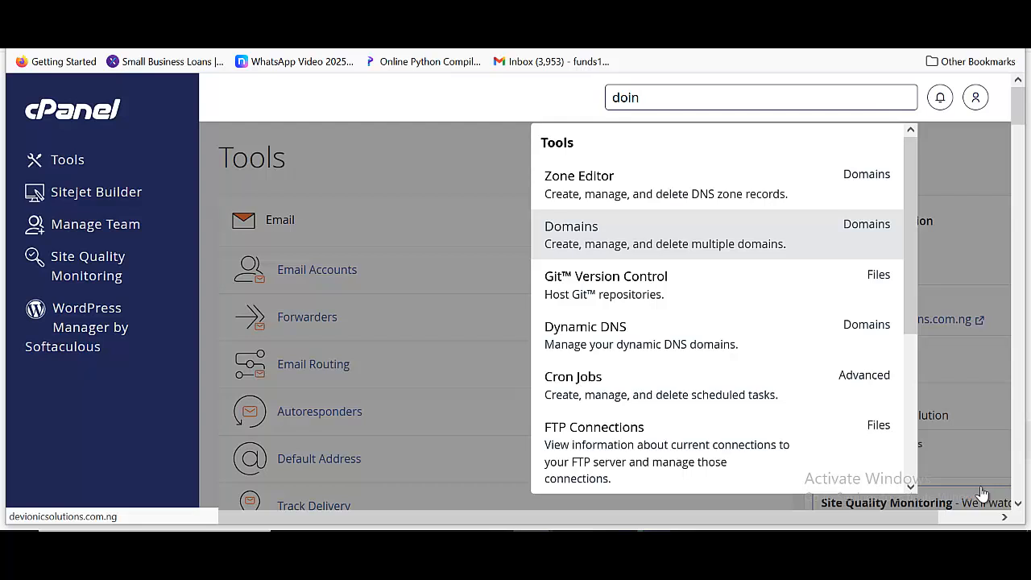
key("Return")
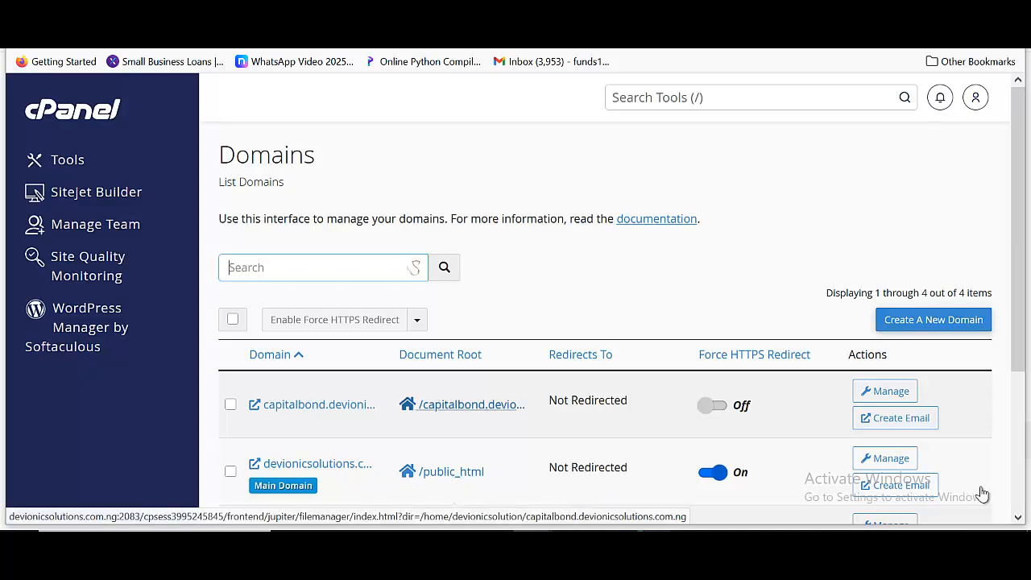
- Open the capitalbond subdomain's document root and upload the capitalbond zip archive from Downloads into it
left_click(469, 405)
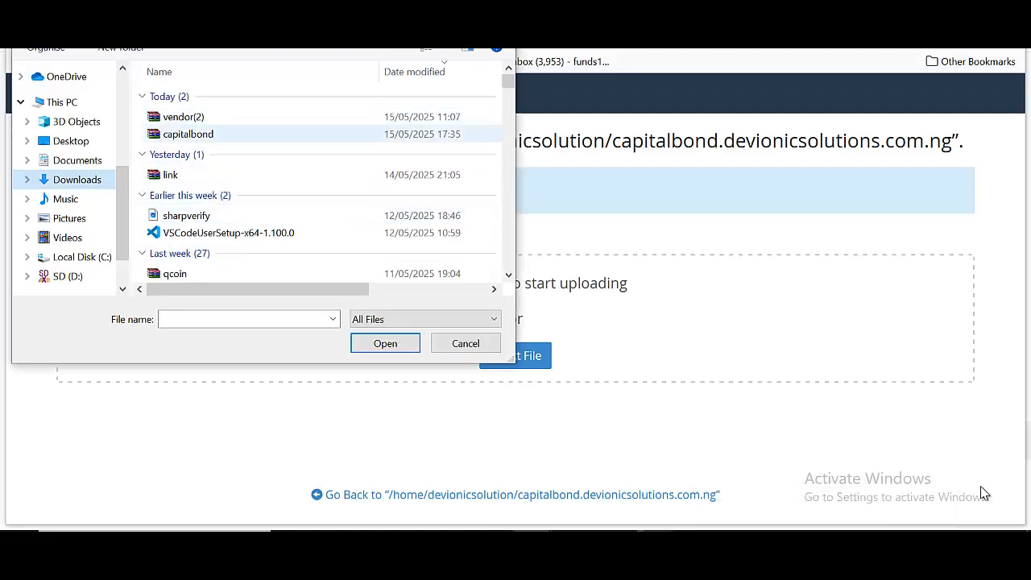
left_click(189, 135)
left_click(385, 343)
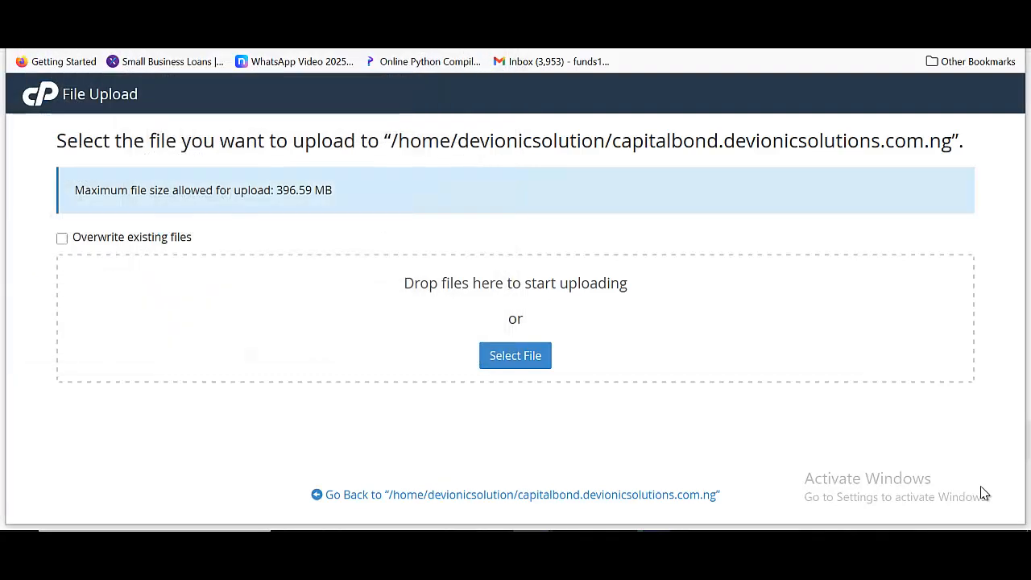
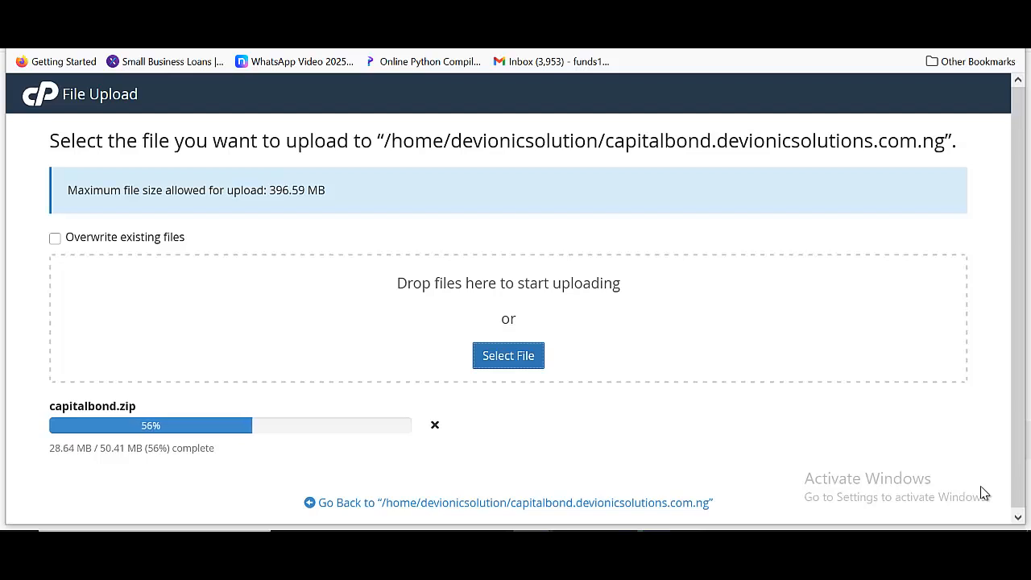
key("alt+Tab")
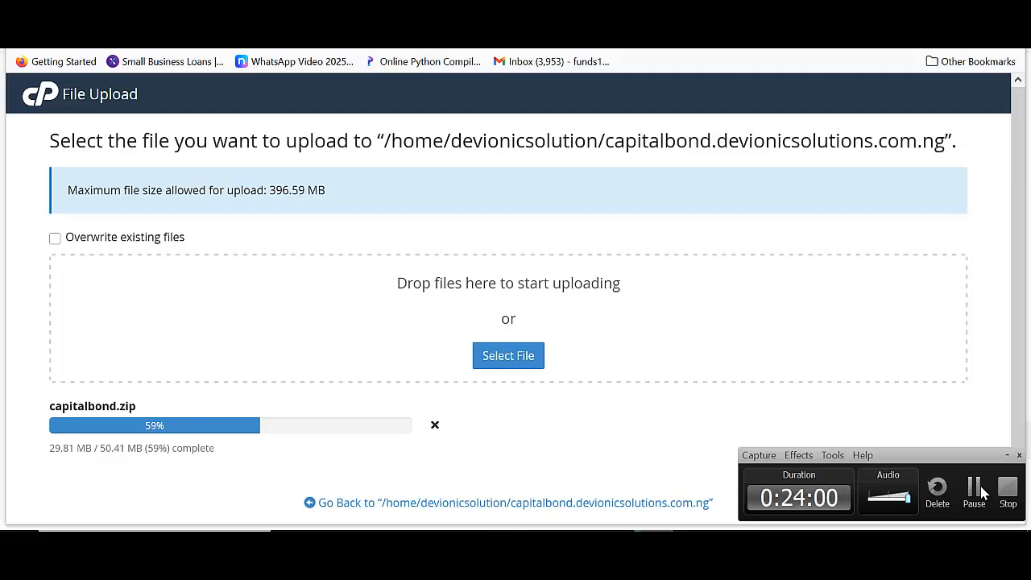
left_click(981, 493)
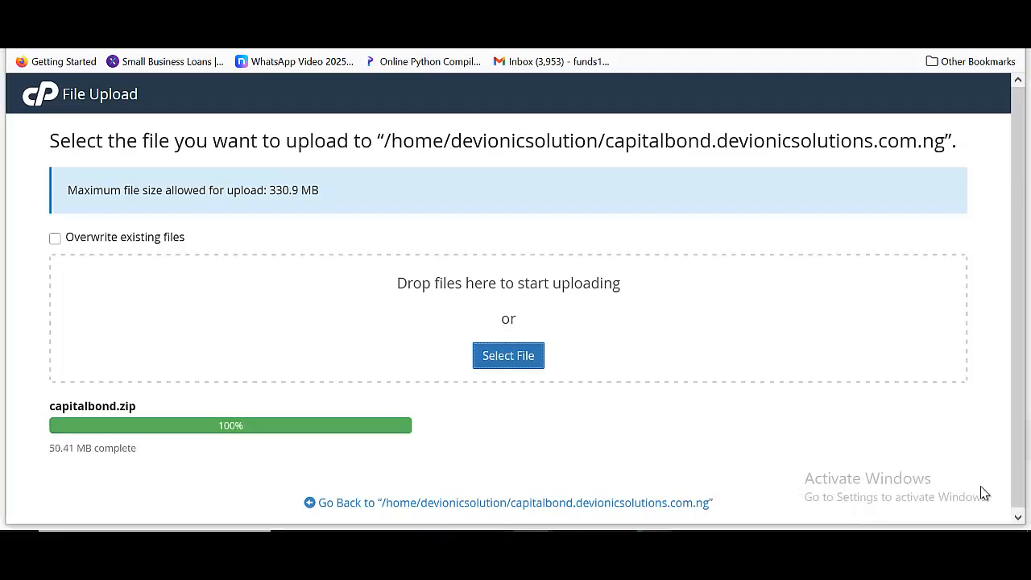
- Reload the subdomain folder in File Manager and extract capitalbond.zip into /capitalbond.devionicsolutions.com.ng
key("ctrl+shift+Tab")
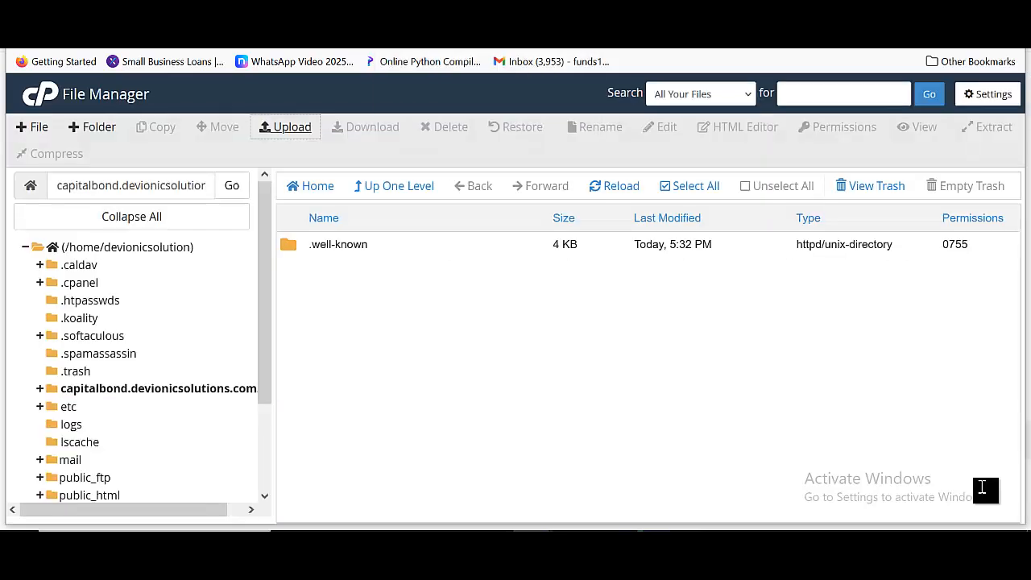
left_click(615, 186)
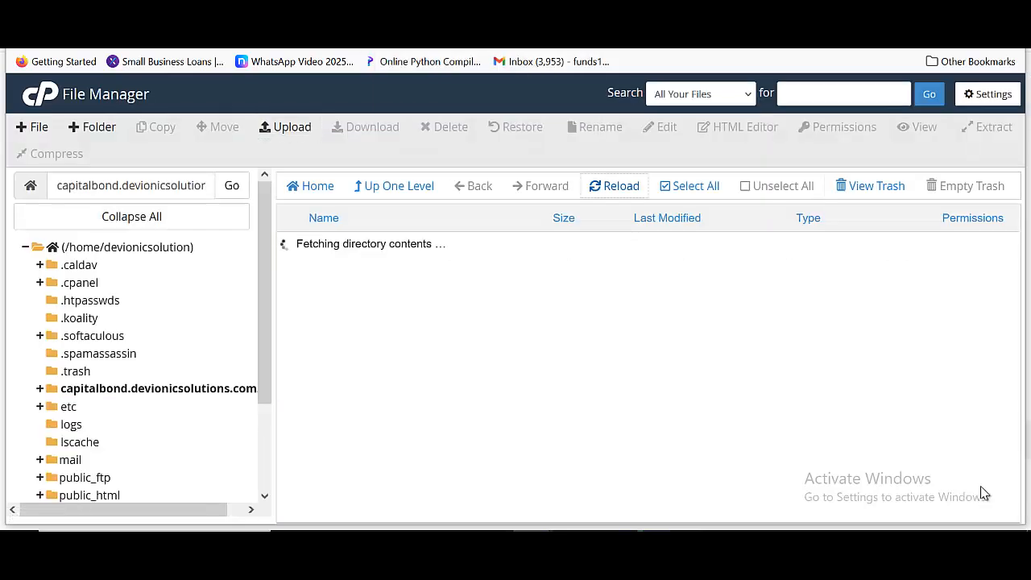
left_click(346, 269)
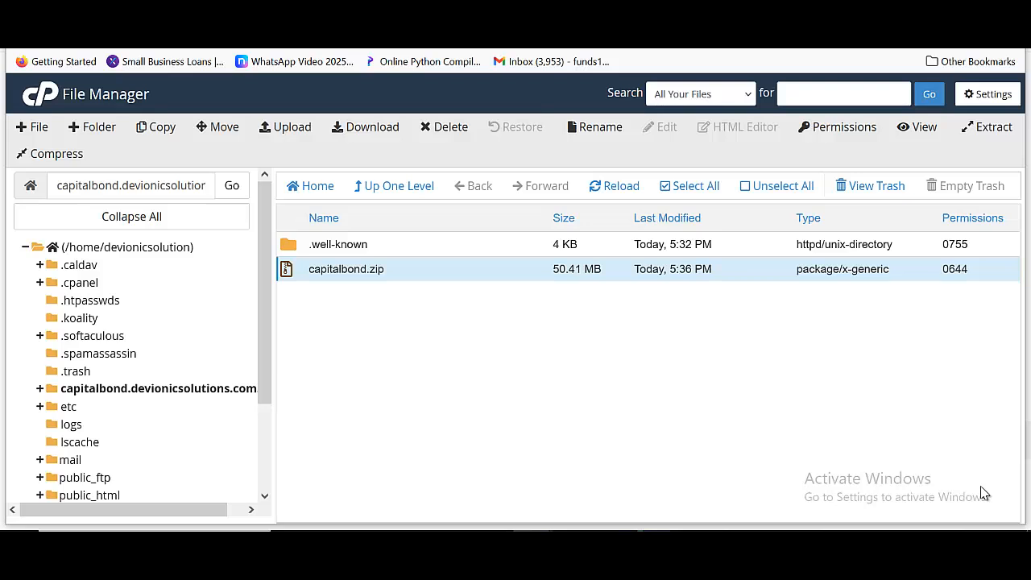
right_click(474, 272)
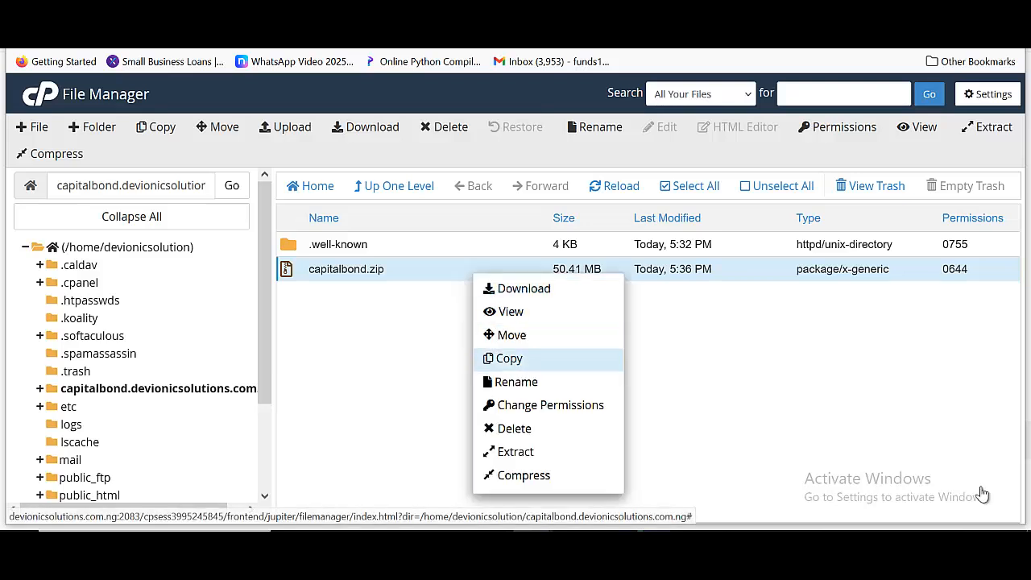
left_click(516, 452)
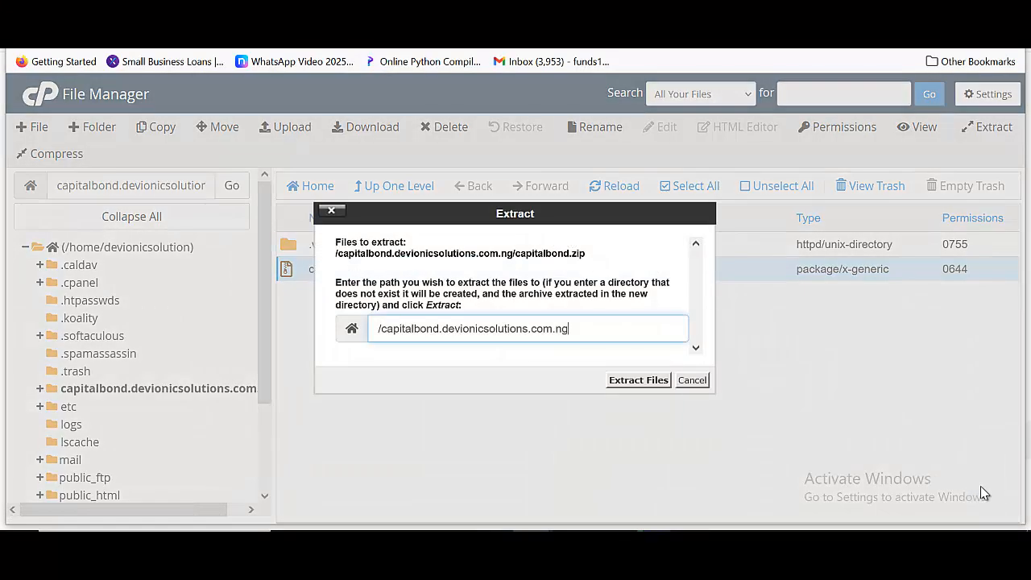
key("Tab")
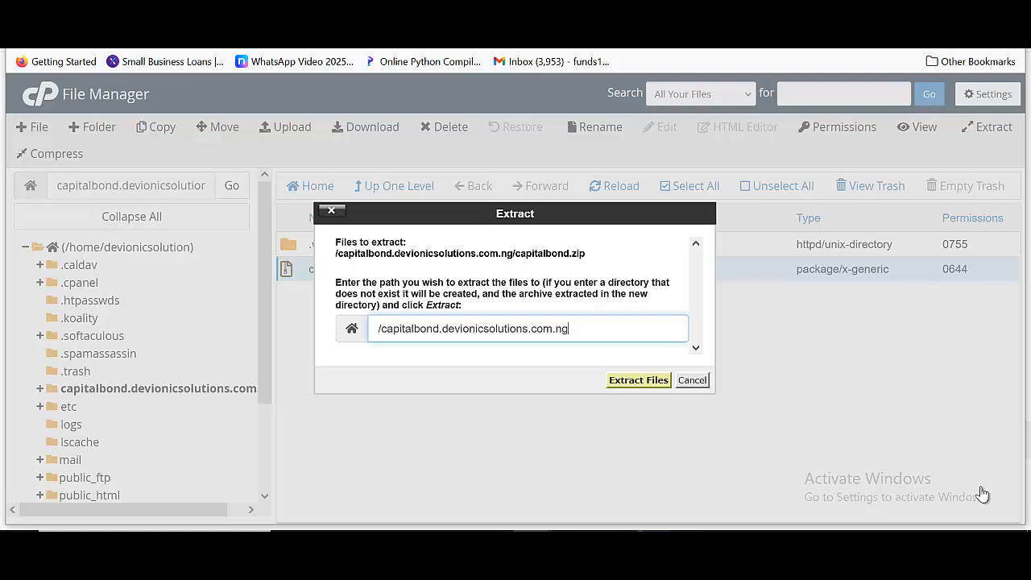
key("Return")
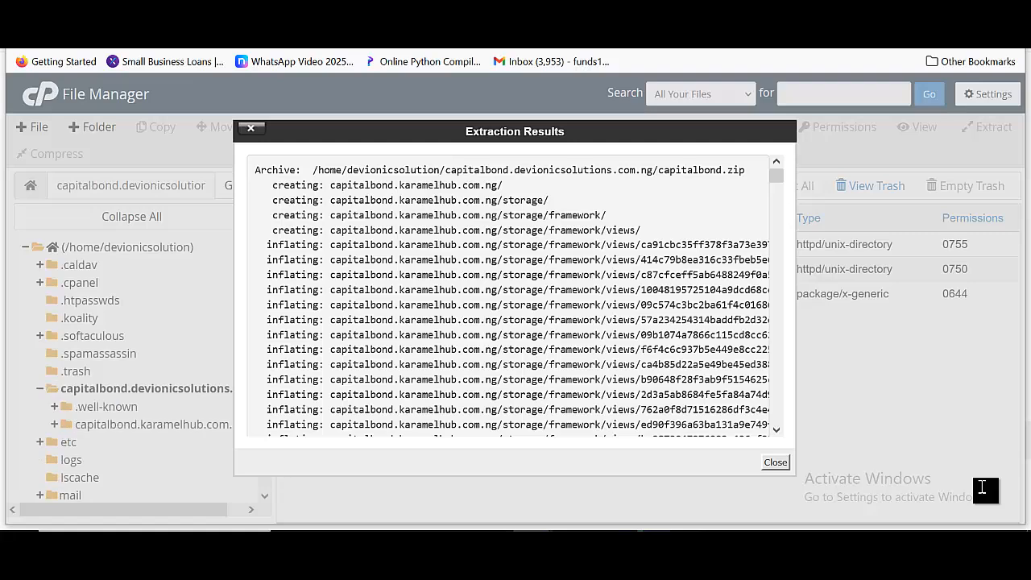
scroll(510, 296, "down", 5)
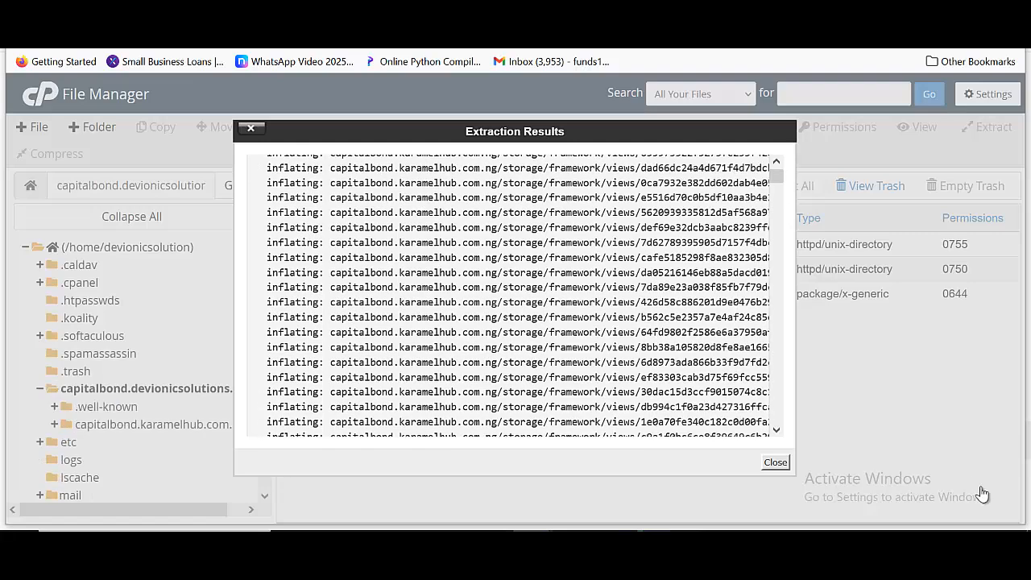
left_click(776, 463)
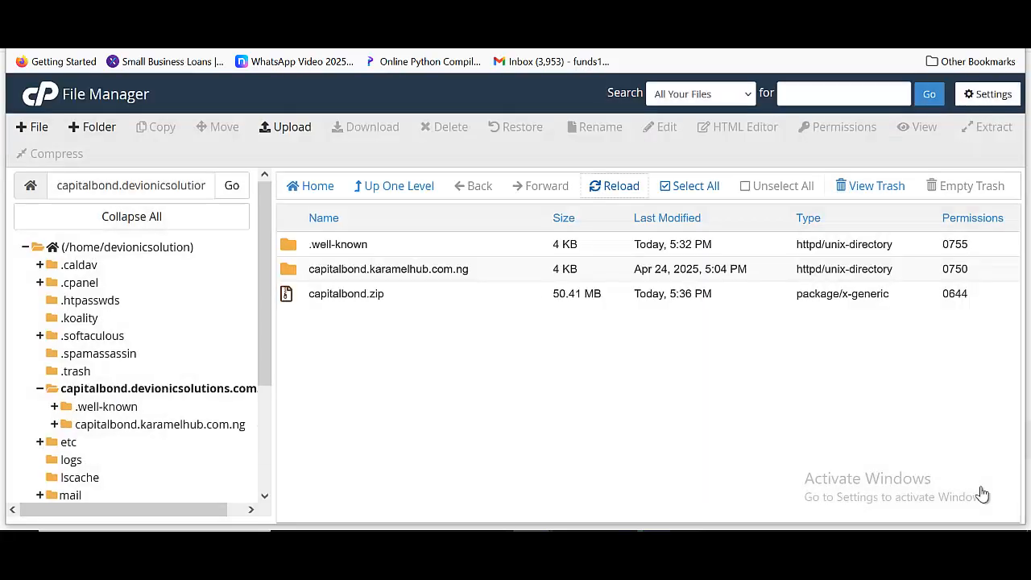
- Reload the subdomain folder and permanently delete capitalbond.zip, skipping the trash
left_click(615, 185)
right_click(410, 293)
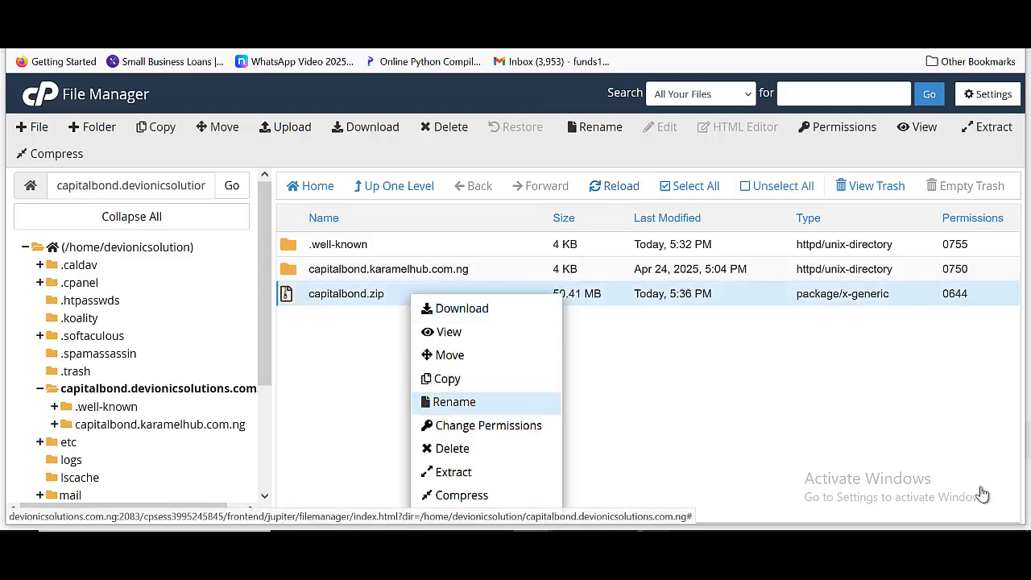
left_click(451, 451)
left_click(349, 304)
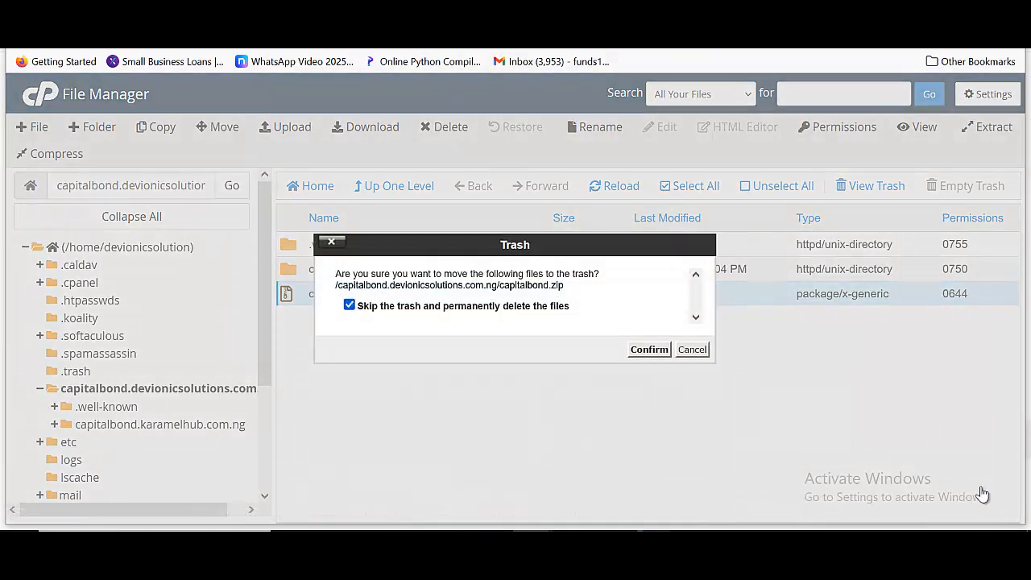
left_click(649, 349)
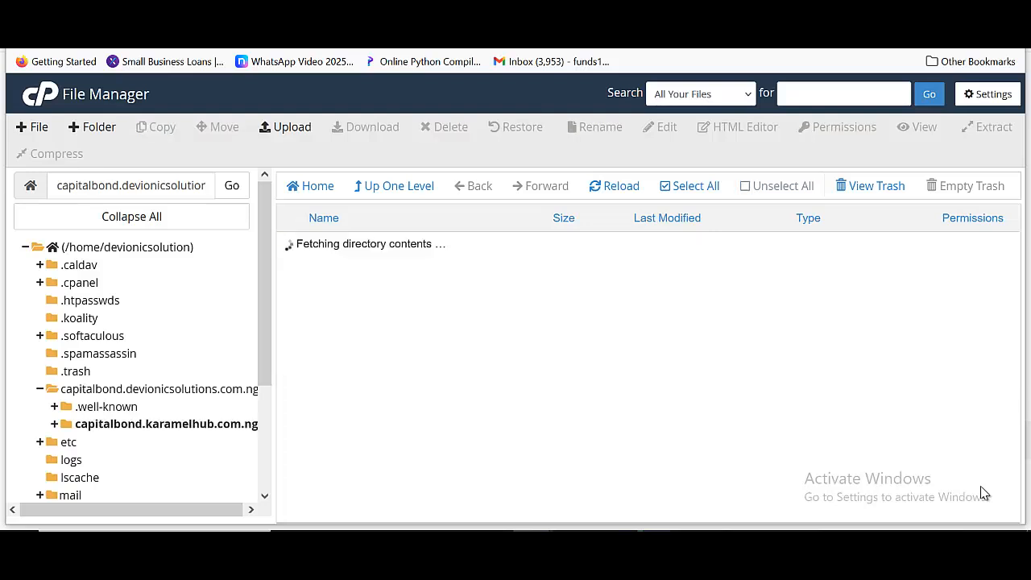
- Move everything inside the capitalbond.karamelhub.com.ng folder up to /capitalbond.devionicsolutions.com.ng/
key("ctrl+a")
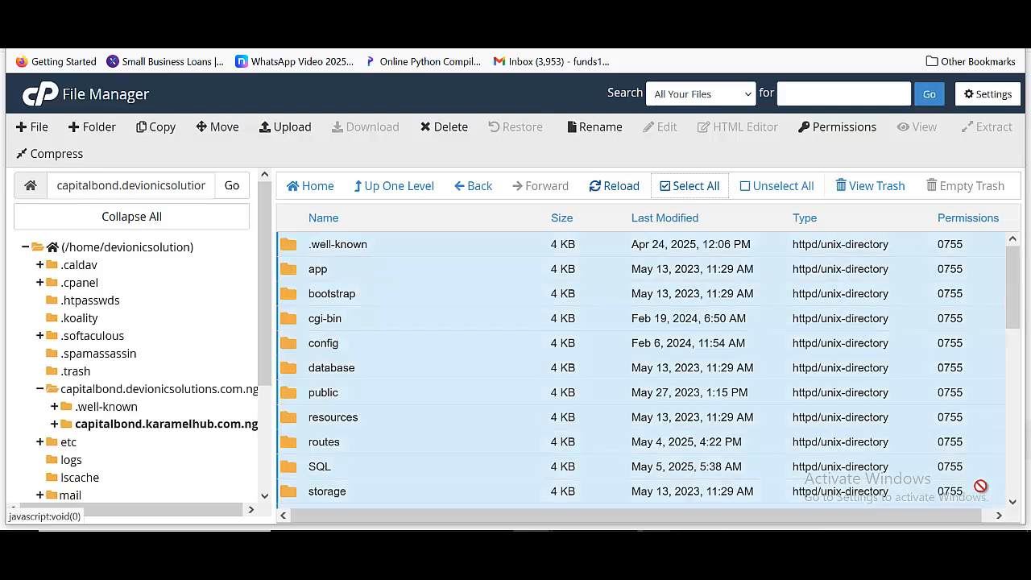
left_click(218, 127)
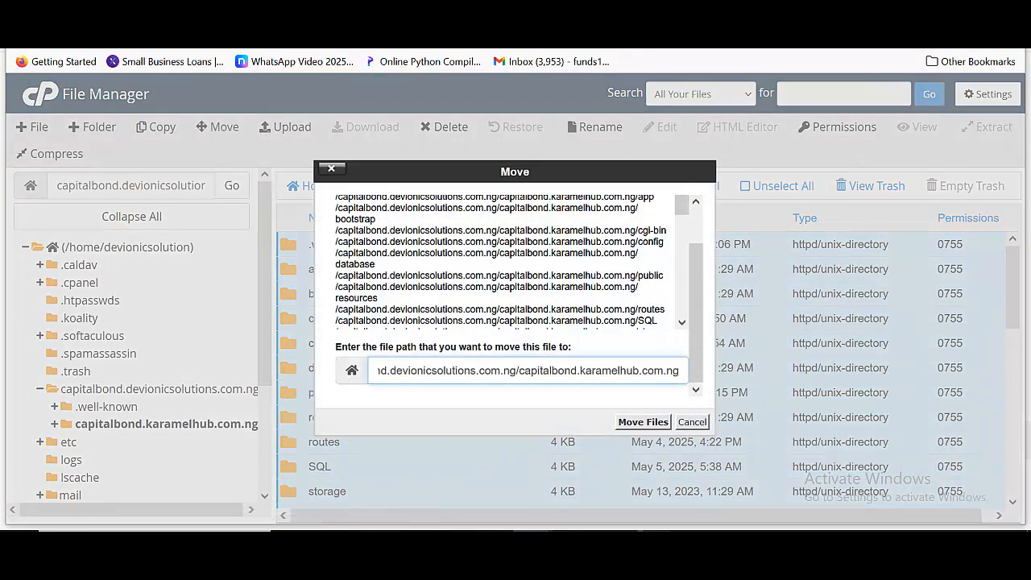
key("BackSpace")
key("BackSpace")
key("BackSpace")
key("BackSpace")
key("BackSpace")
key("BackSpace")
key("BackSpace")
key("BackSpace")
key("BackSpace")
key("BackSpace")
key("BackSpace")
key("BackSpace")
key("BackSpace")
key("BackSpace")
key("BackSpace")
key("BackSpace")
key("BackSpace")
key("BackSpace")
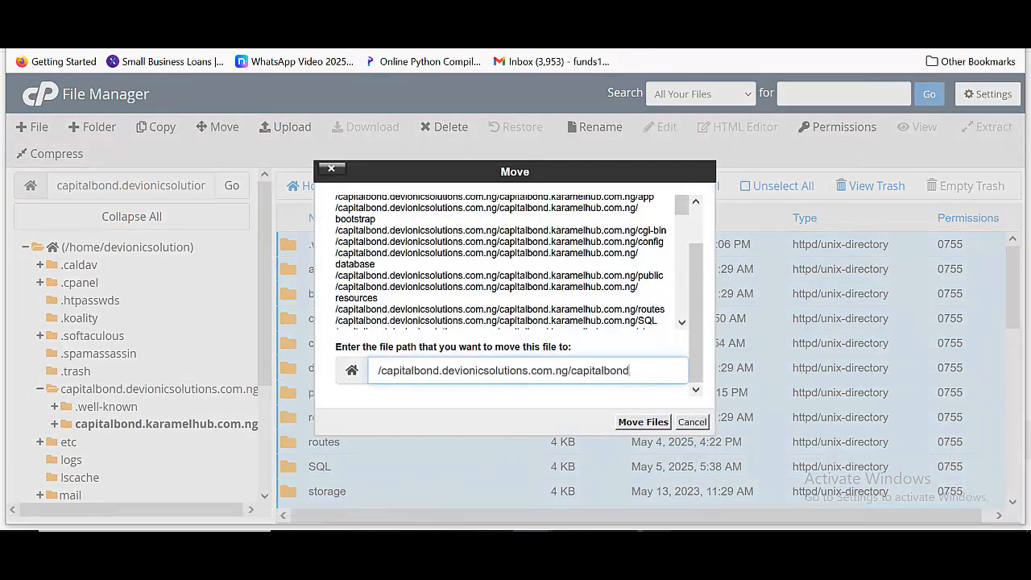
key("BackSpace")
key("BackSpace")
key("BackSpace")
key("BackSpace")
key("BackSpace")
key("BackSpace")
key("BackSpace")
key("BackSpace")
key("BackSpace")
key("BackSpace")
key("BackSpace")
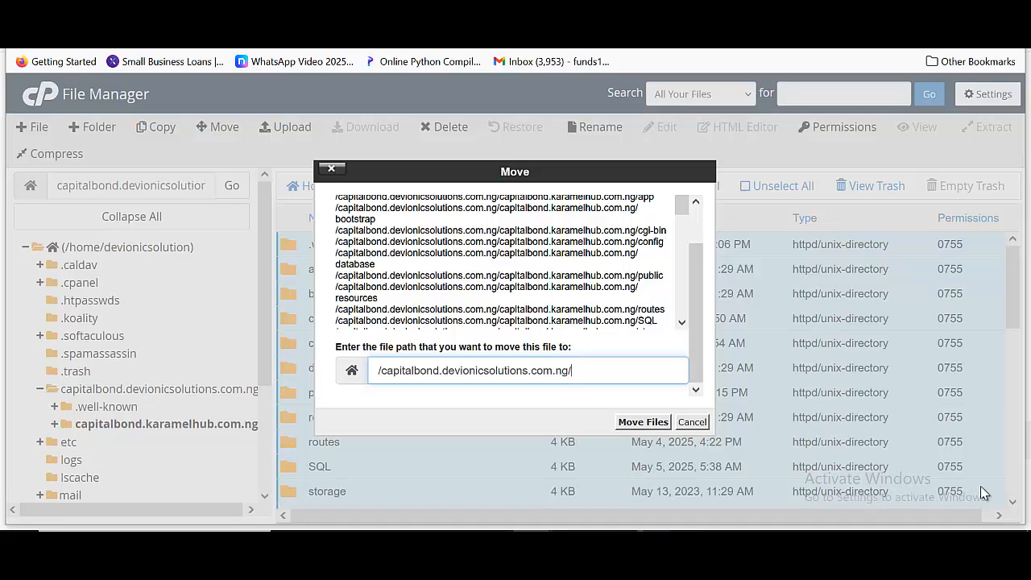
key("Return")
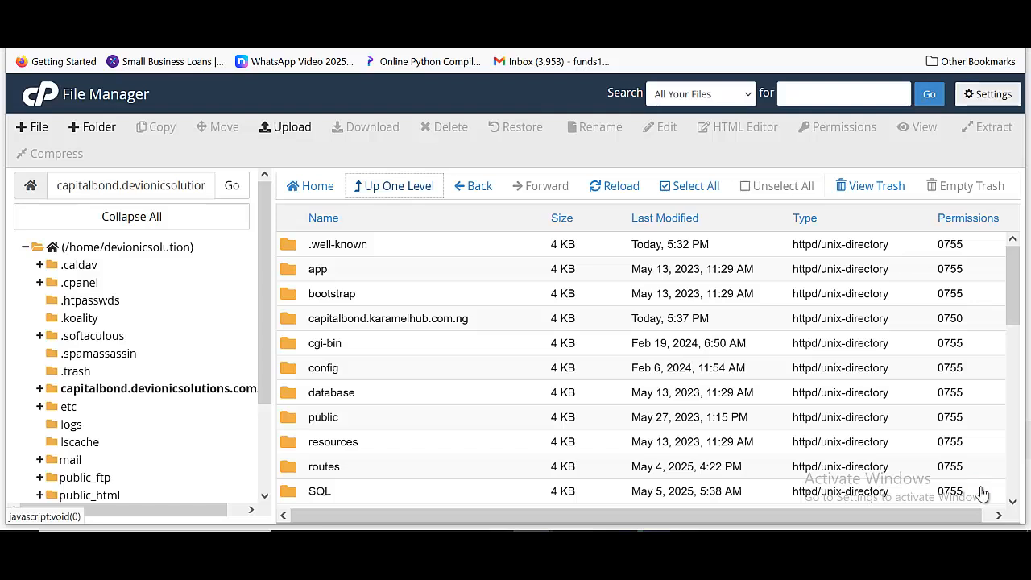
- Save the File Manager preferences with hidden files shown and open the subdomain folder's .env file for editing
left_click(984, 94)
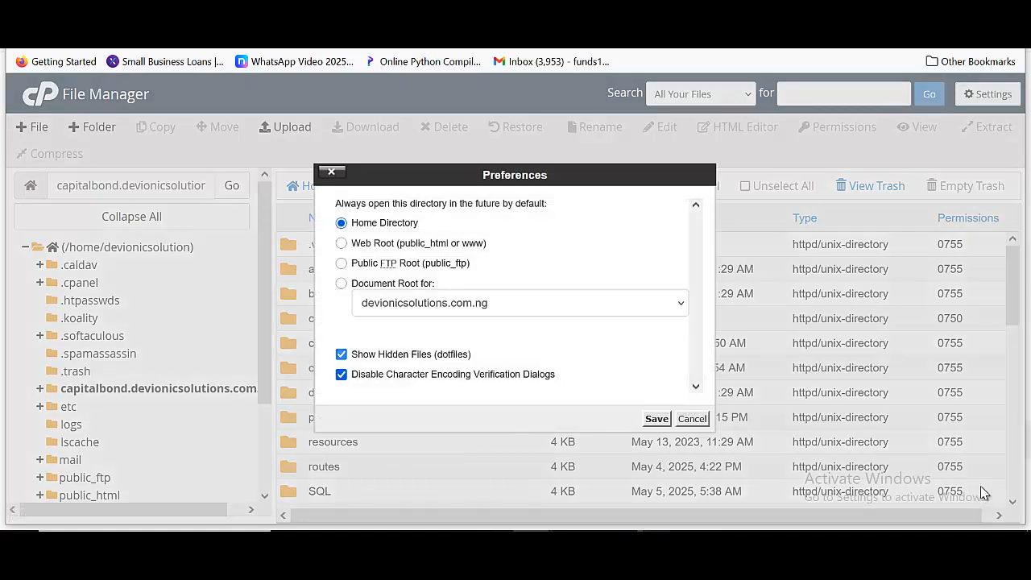
left_click(656, 419)
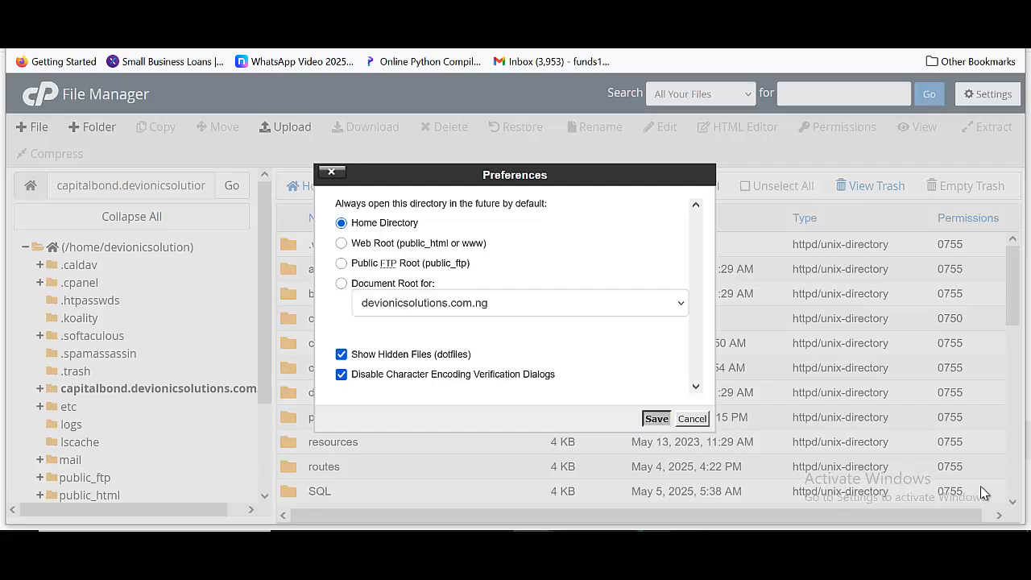
scroll(983, 493, "down", 5)
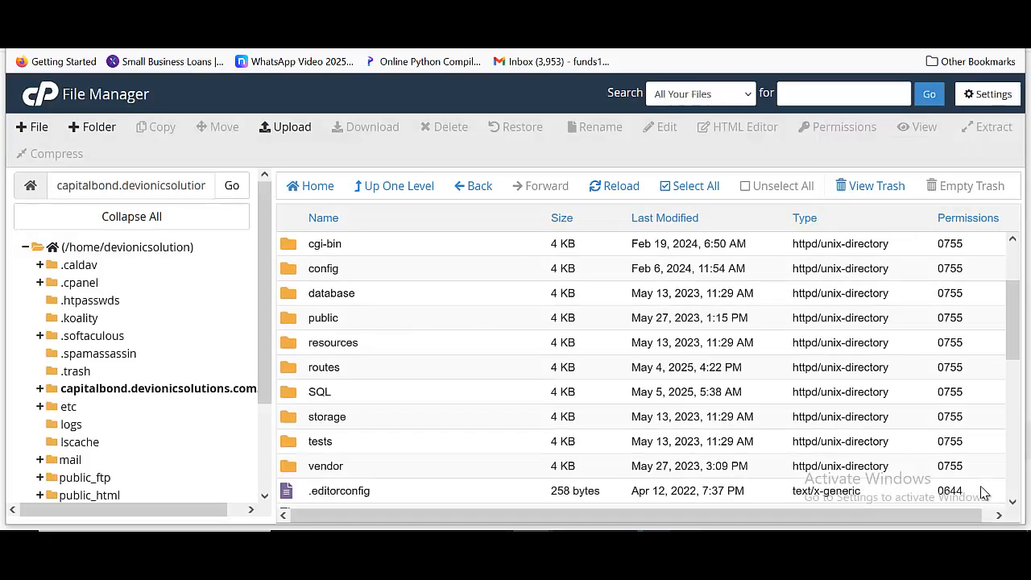
scroll(983, 494, "up", 3)
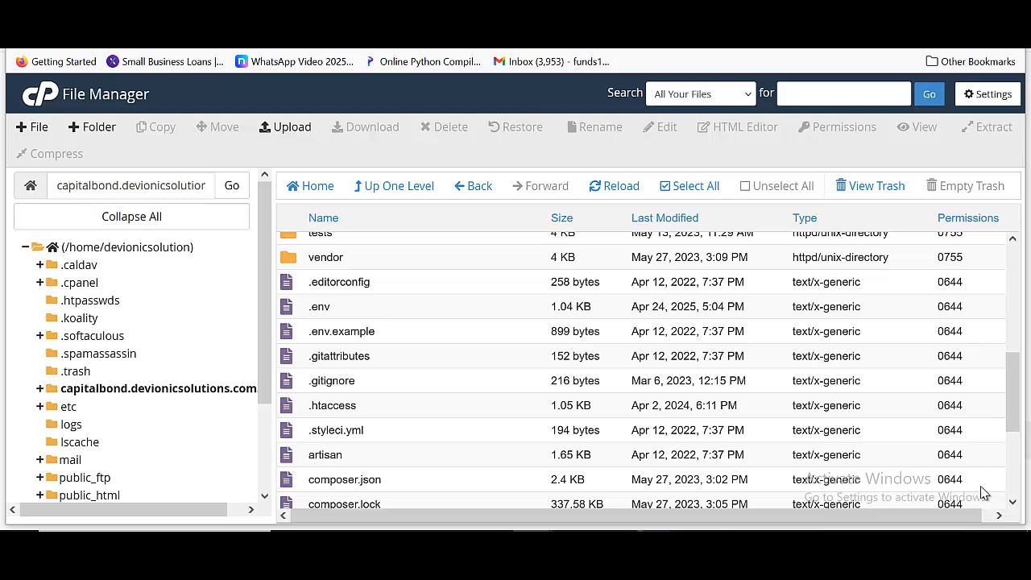
left_click(440, 306)
right_click(440, 299)
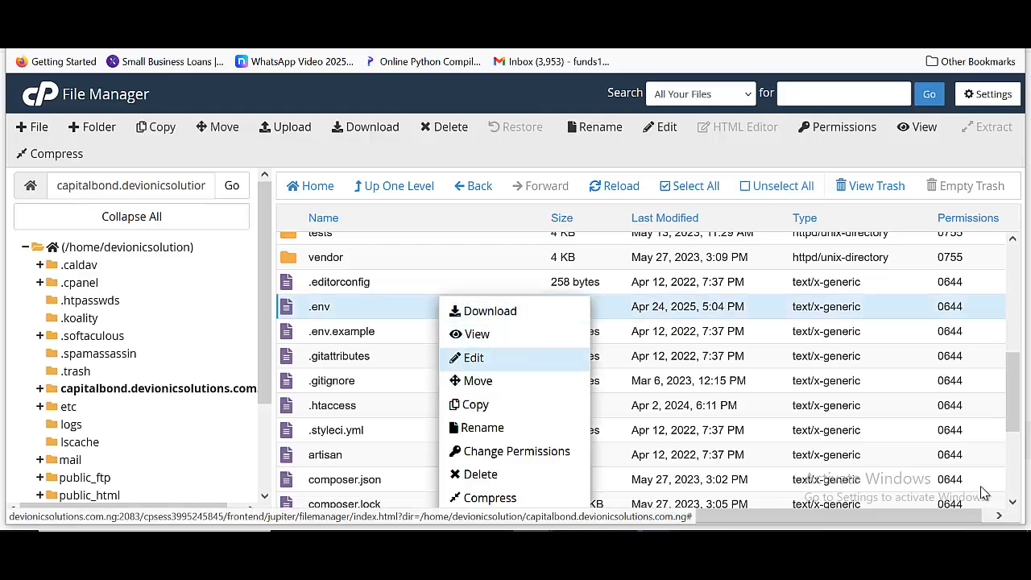
left_click(473, 358)
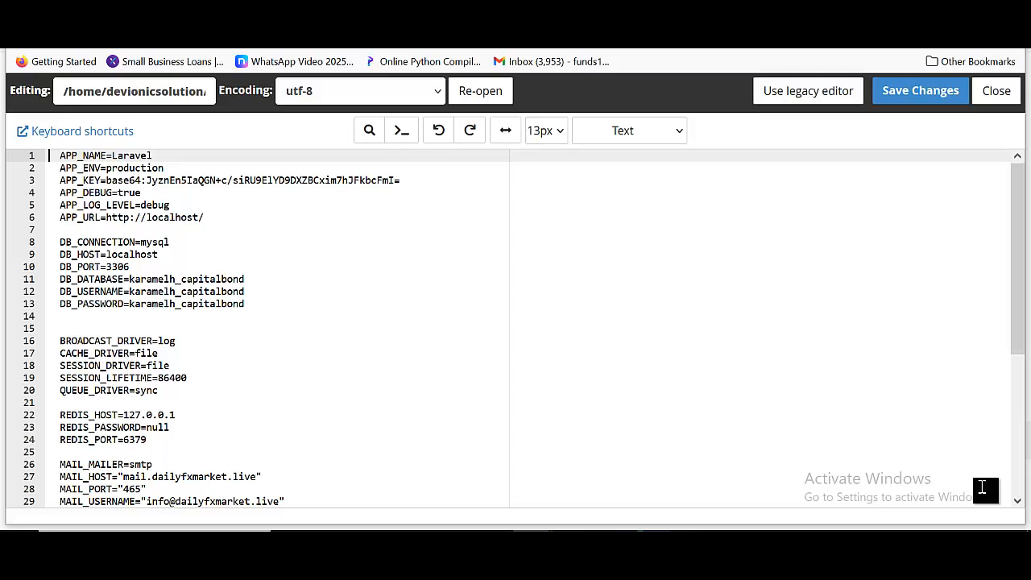
- Return to the subdomain's file list and open INSTALLATION_GUIDE.txt
key("ctrl+w")
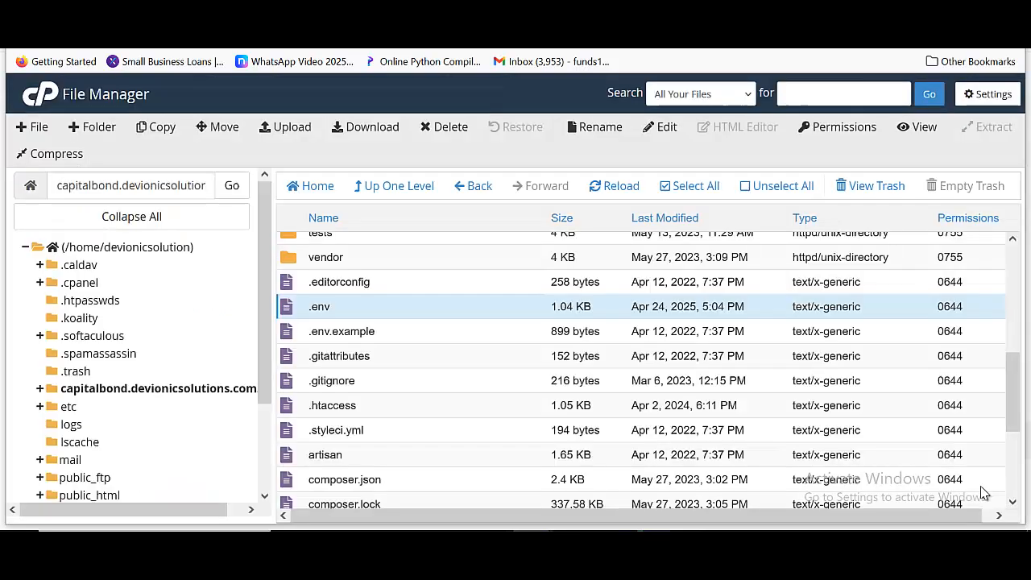
scroll(983, 493, "down", 3)
left_click(455, 373)
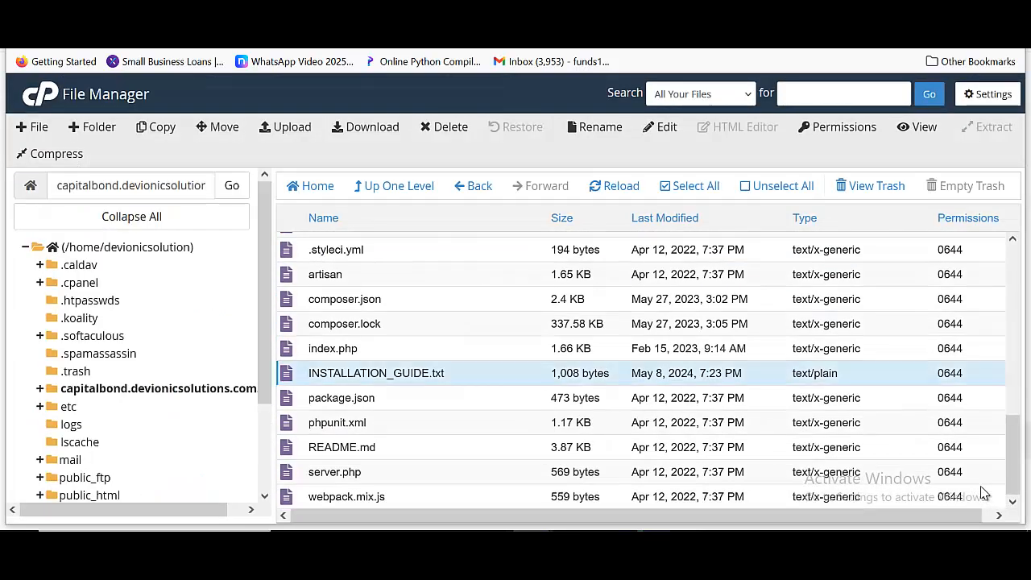
right_click(455, 373)
left_click(490, 358)
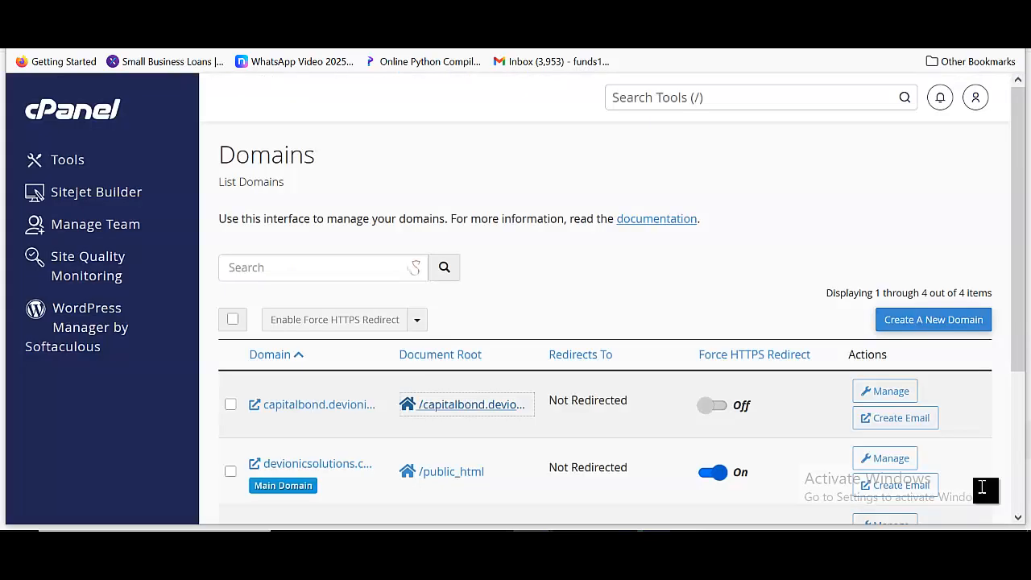
- Search the cPanel tools for "db" and open the Database Wizard
key("slash")
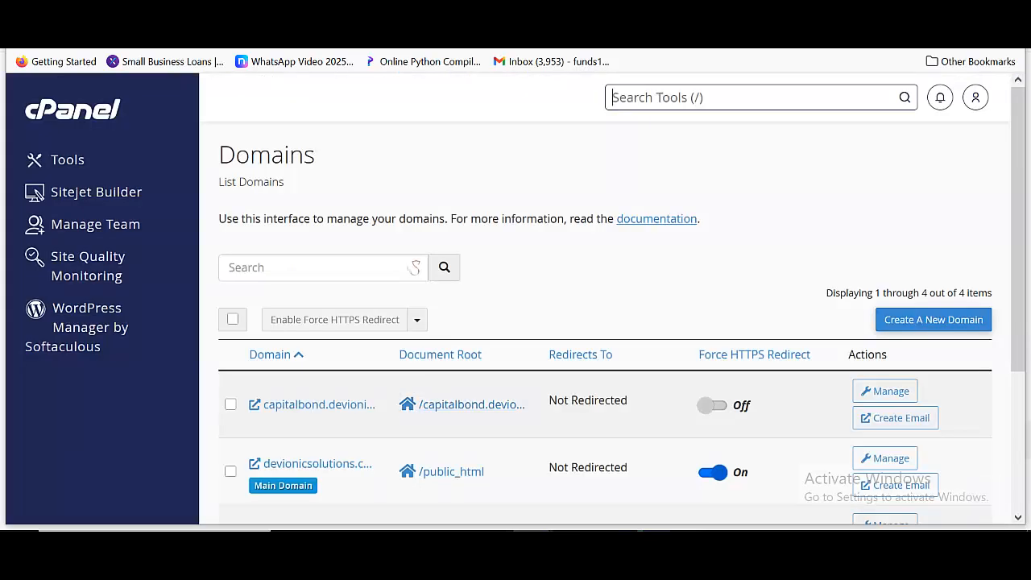
type("db")
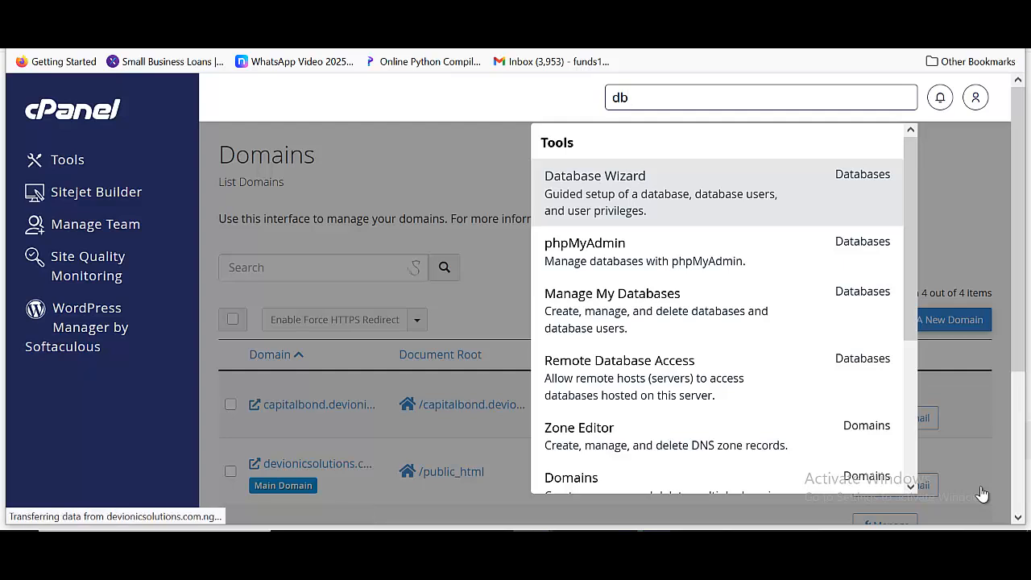
key("Return")
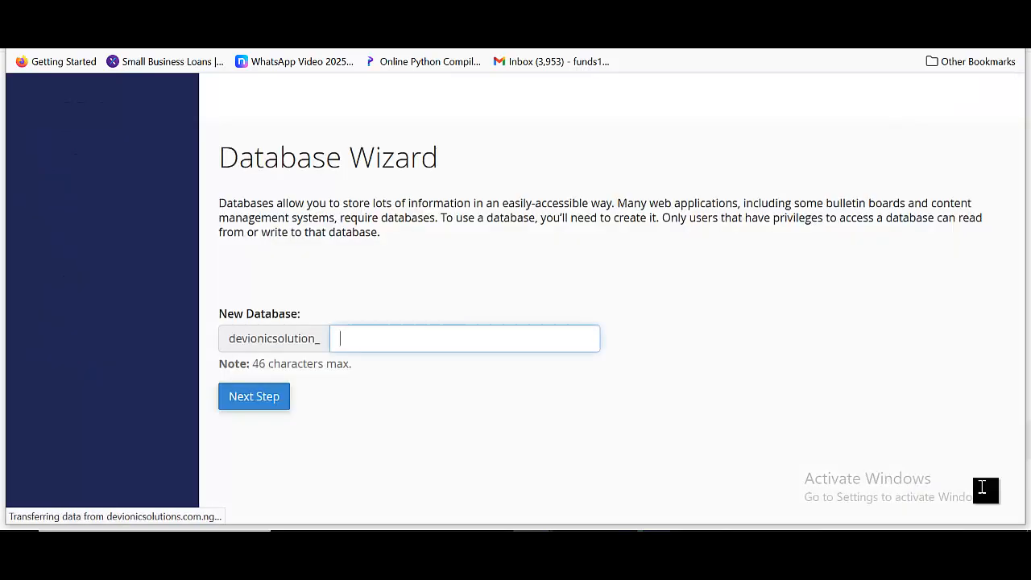
- Create a new database with the name capitalbond after the account prefix
type("capt")
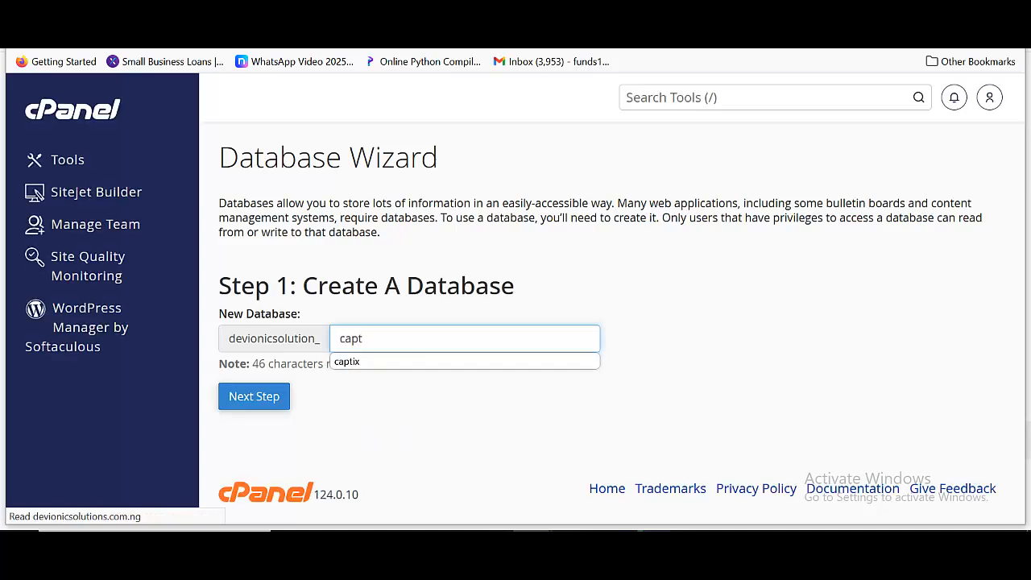
type("albond")
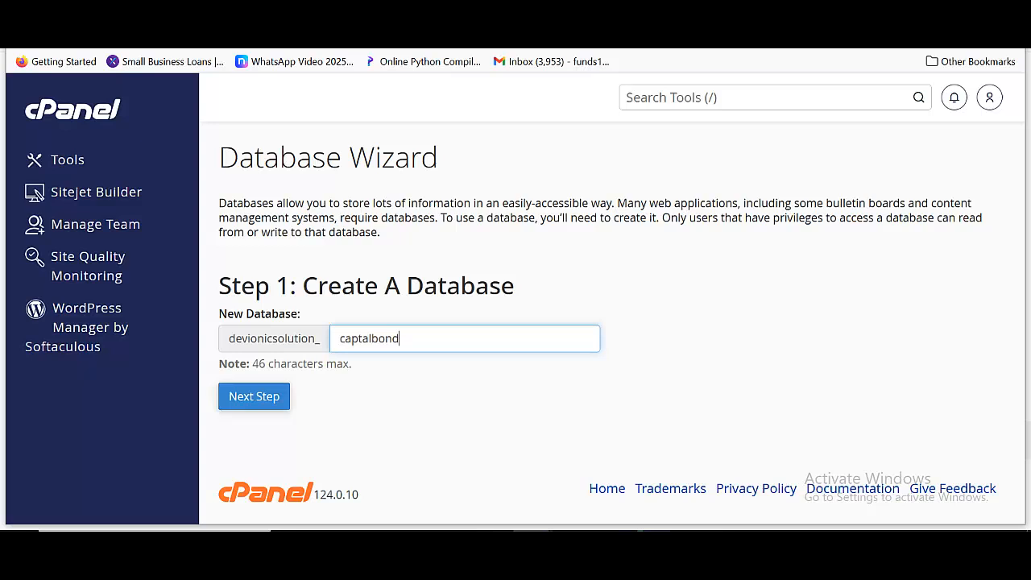
key("ctrl+a")
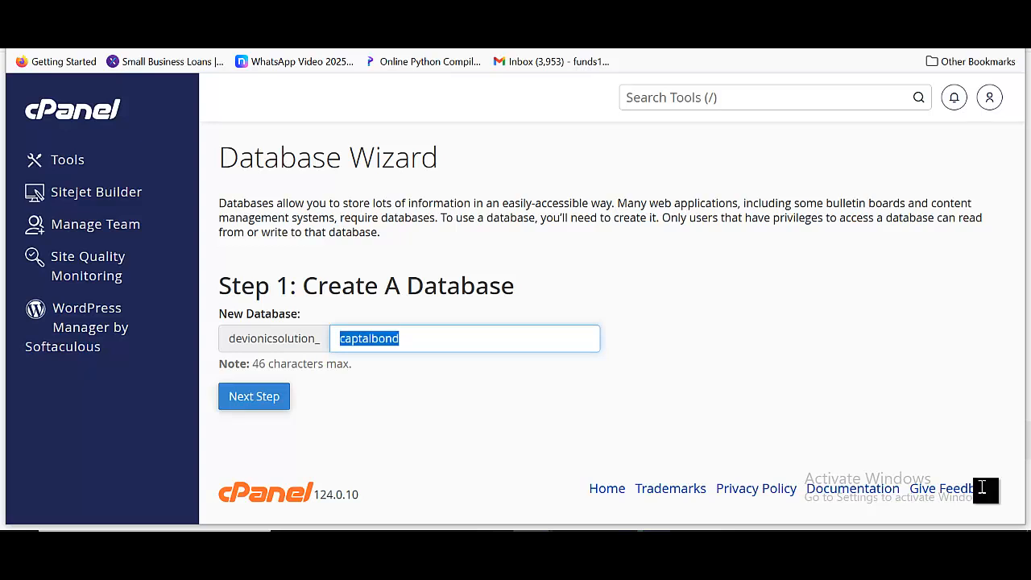
left_click(363, 338)
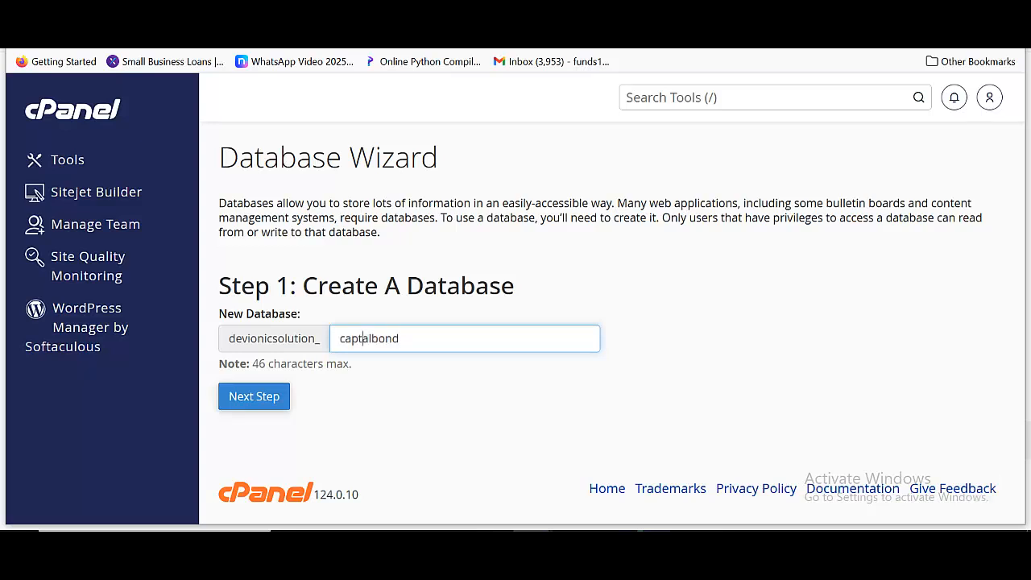
type("i")
key("BackSpace")
key("BackSpace")
key("BackSpace")
key("BackSpace")
key("BackSpace")
type("pital")
key("ctrl+a")
key("Tab")
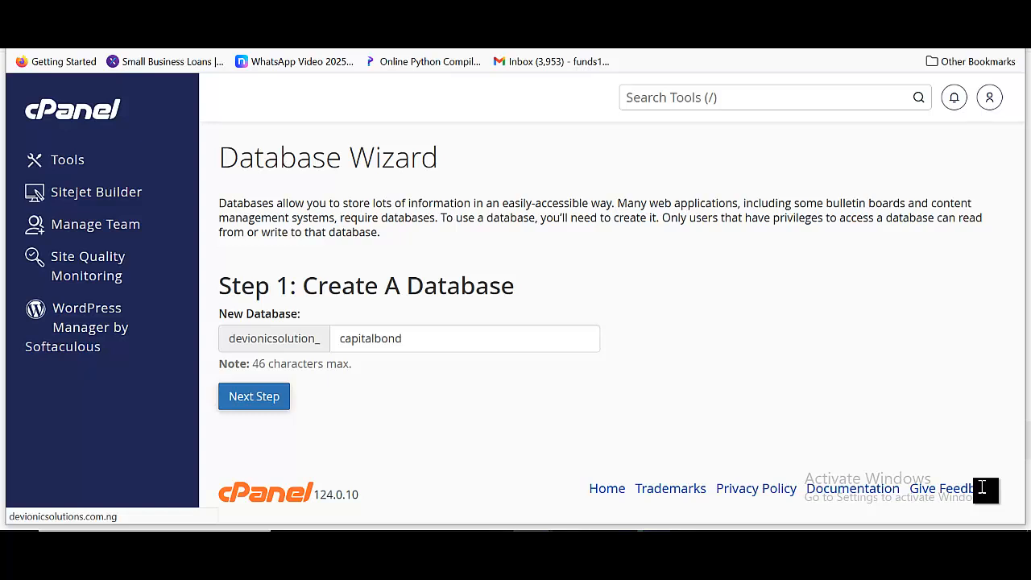
key("Return")
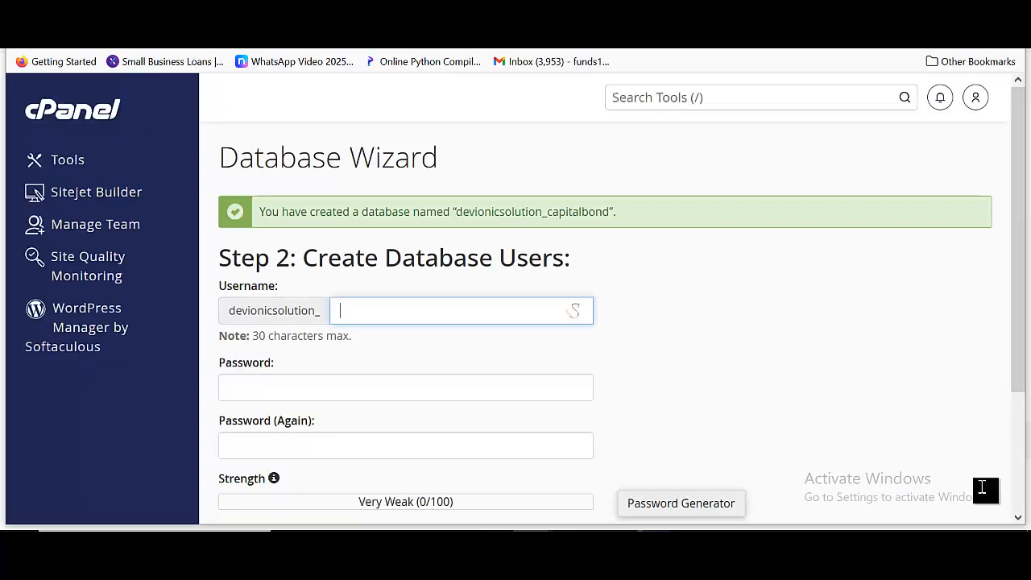
- Set the new database user's name to capitalbond and enter the database user's password in both password fields
left_click_drag(547, 211, 610, 212)
key("ctrl+c")
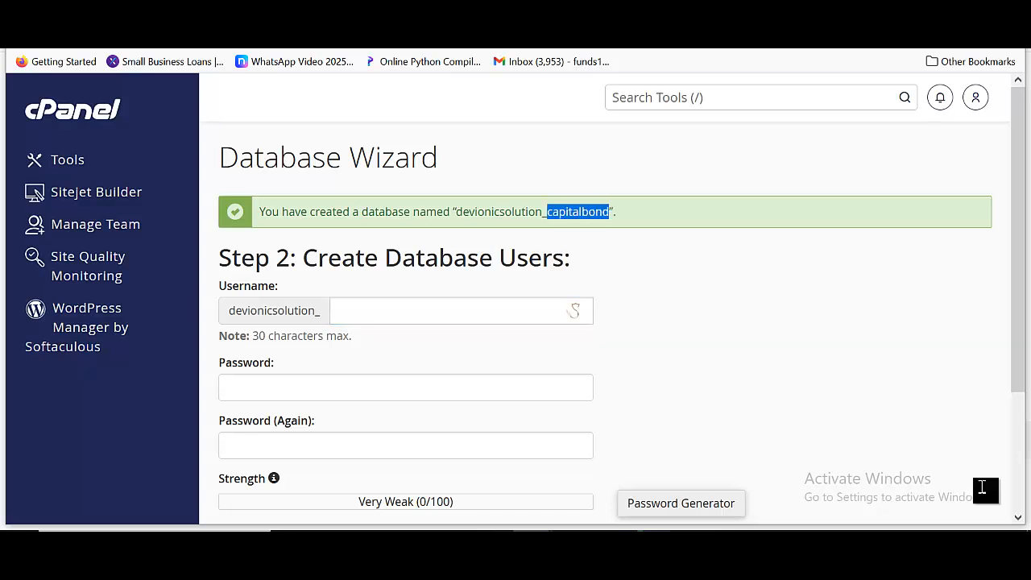
left_click(451, 310)
key("ctrl+v")
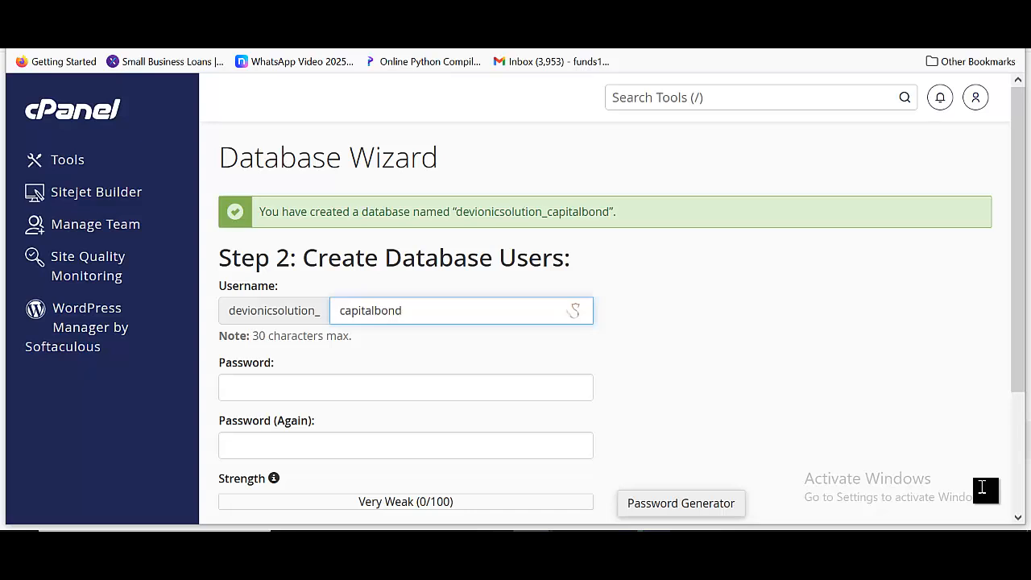
double_click(533, 212)
key("ctrl+c")
left_click(406, 388)
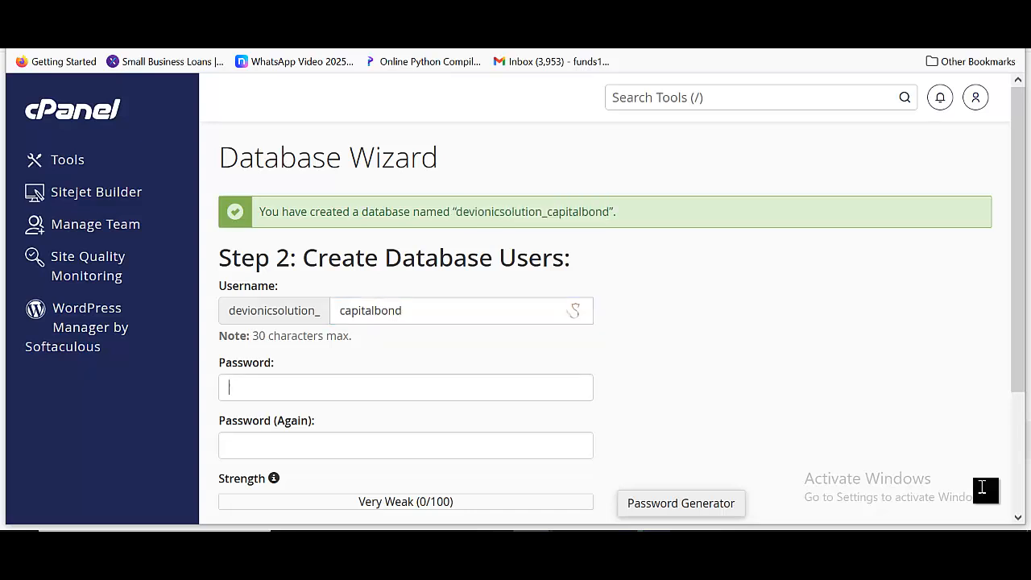
key("ctrl+v")
key("Tab")
key("ctrl+v")
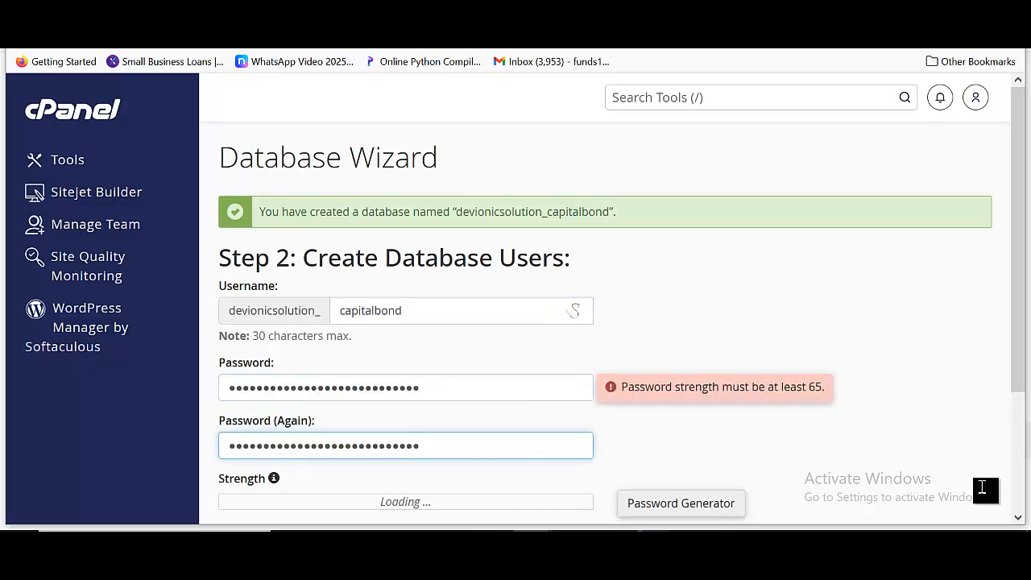
- Create the database user and add it to the capitalbond database
left_click(983, 492)
left_click(985, 494)
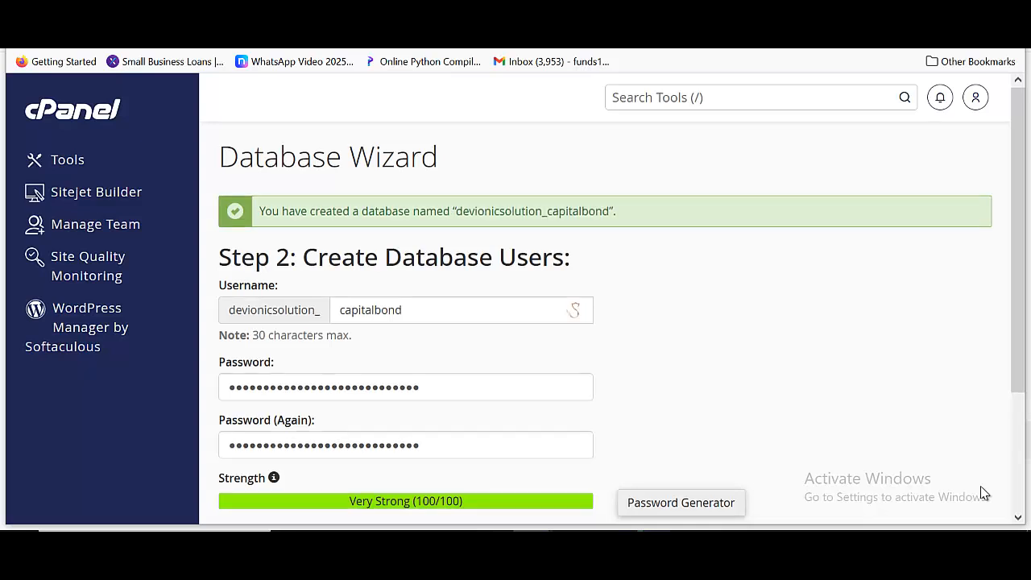
scroll(983, 492, "down", 3)
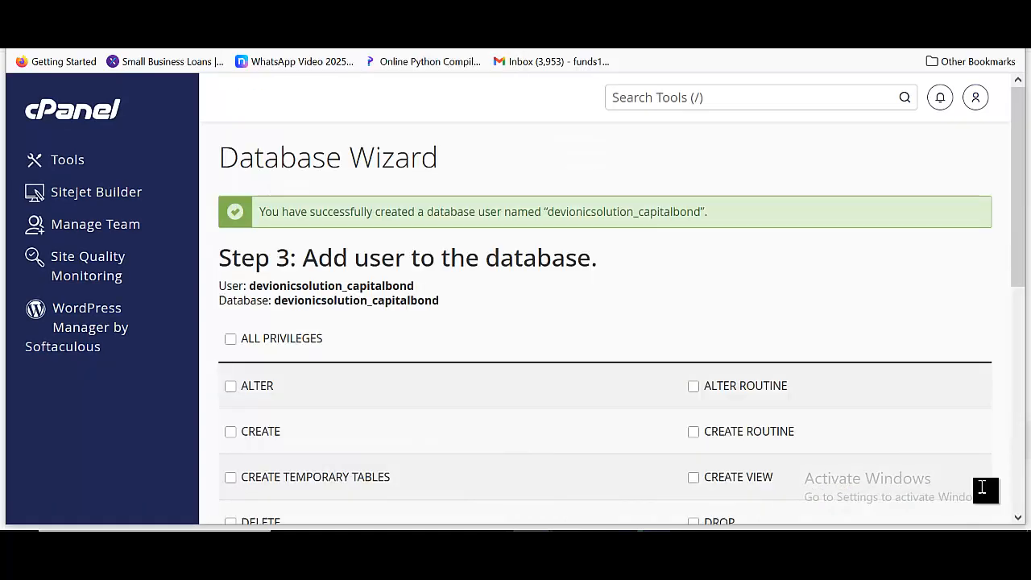
scroll(983, 493, "down", 4)
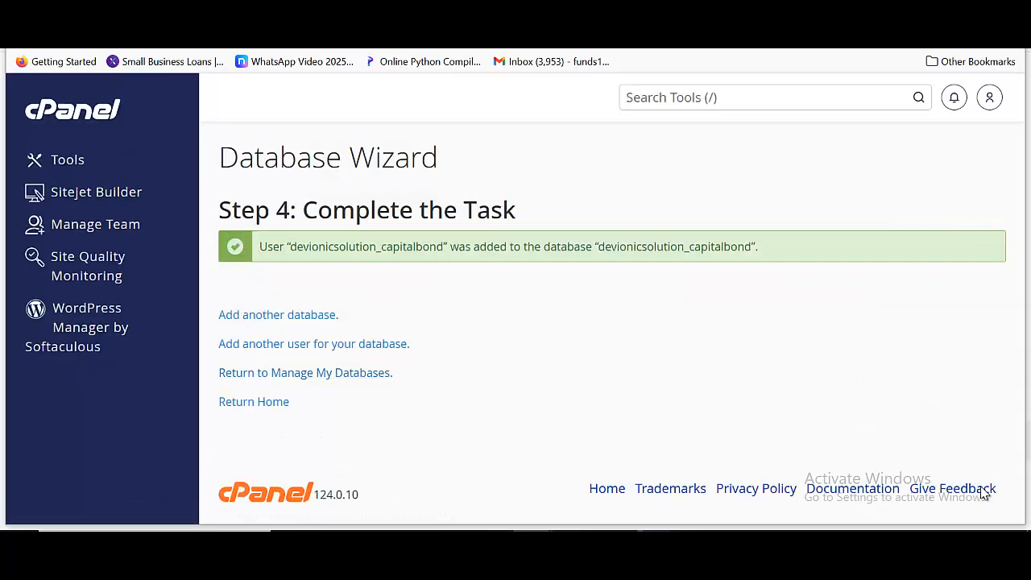
- In the .env file, set DB_DATABASE to devionicsolution_capitalbond
key("ctrl+Tab")
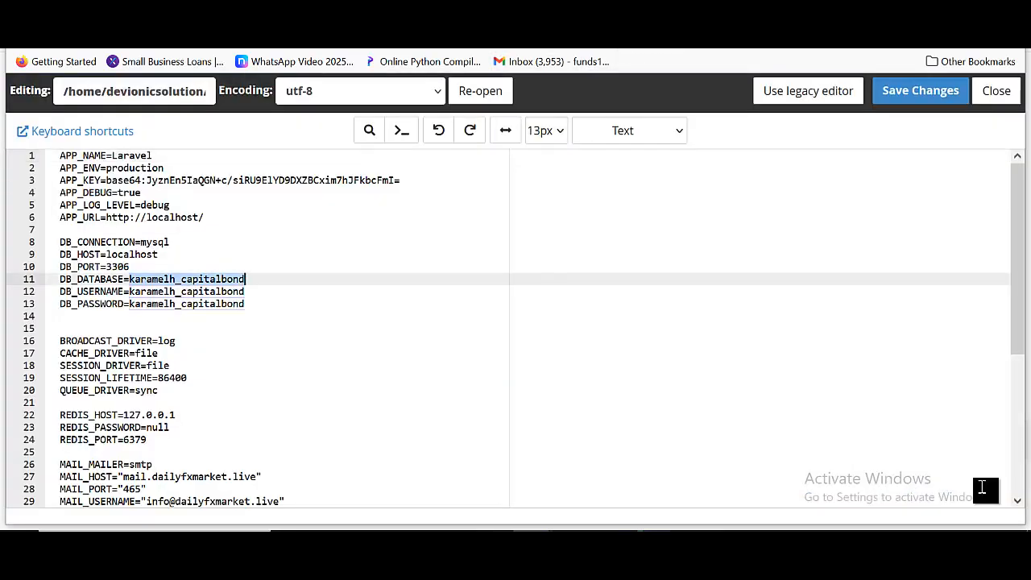
key("ctrl+v")
key("Down")
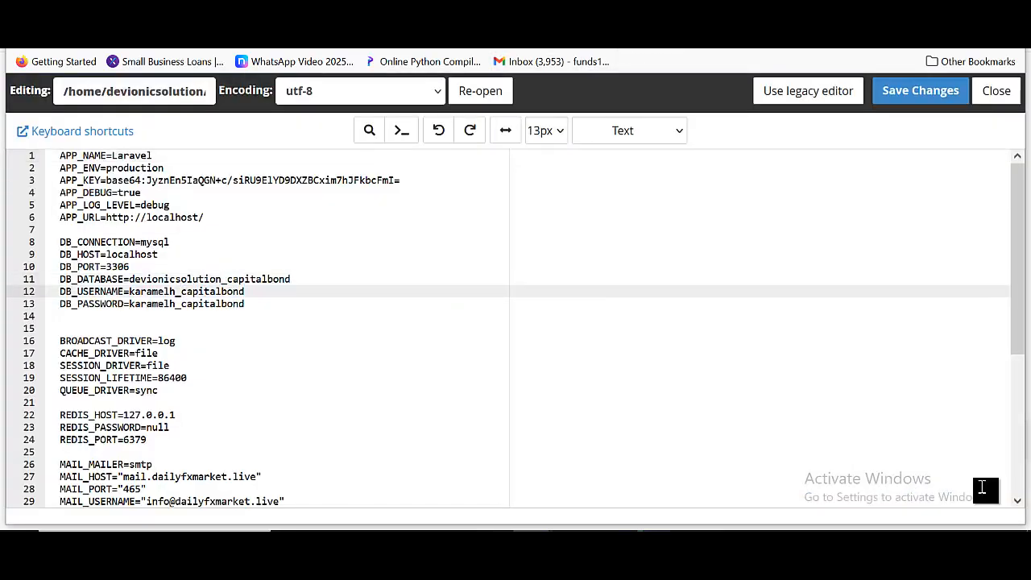
- In the .env file, set DB_USERNAME to devionicsolution_capitalbond and enter the database user's password as DB_PASSWORD
key("ctrl+shift+Left")
key("ctrl+v")
key("Down")
key("ctrl+shift+Left")
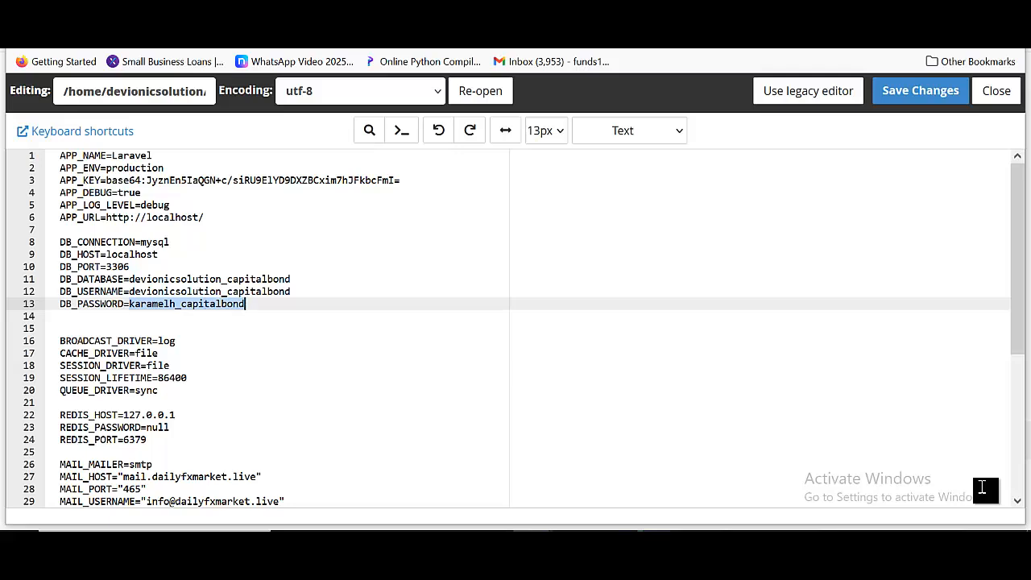
key("ctrl+v")
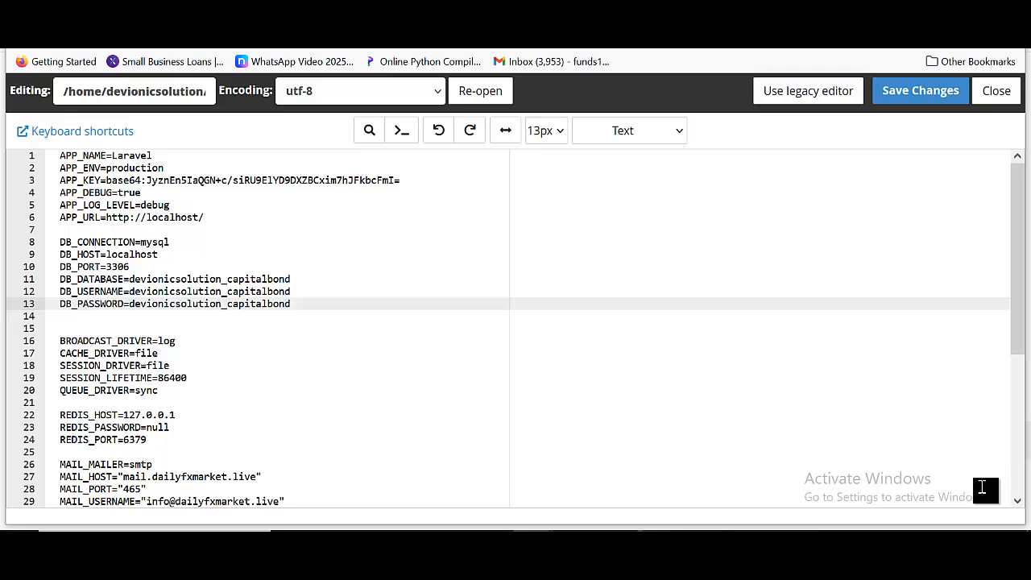
- Find the capitalbond subdomain in cPanel's domain list and open its site to get the address for APP_URL
double_click(82, 217)
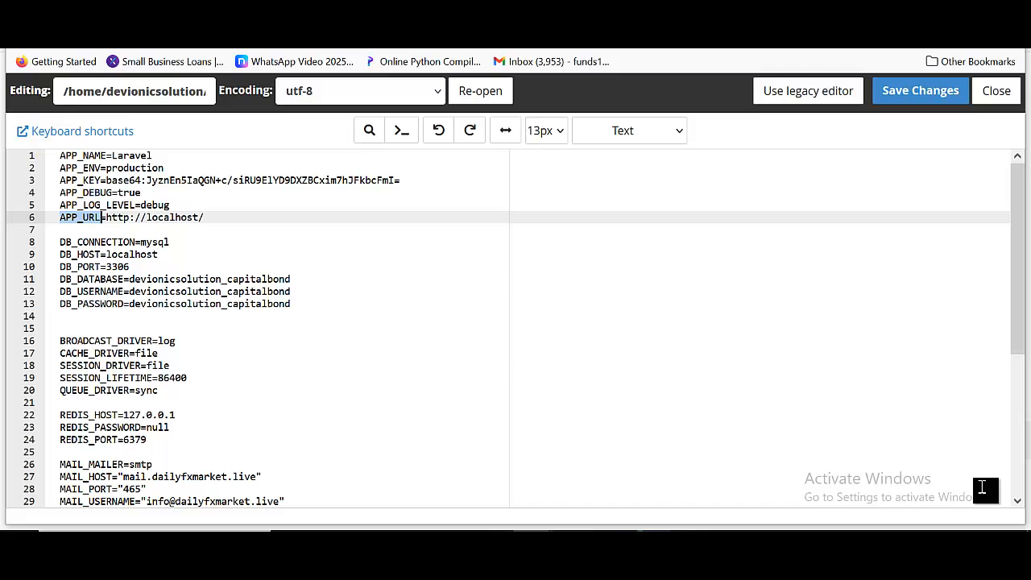
left_click(161, 11)
left_click(766, 98)
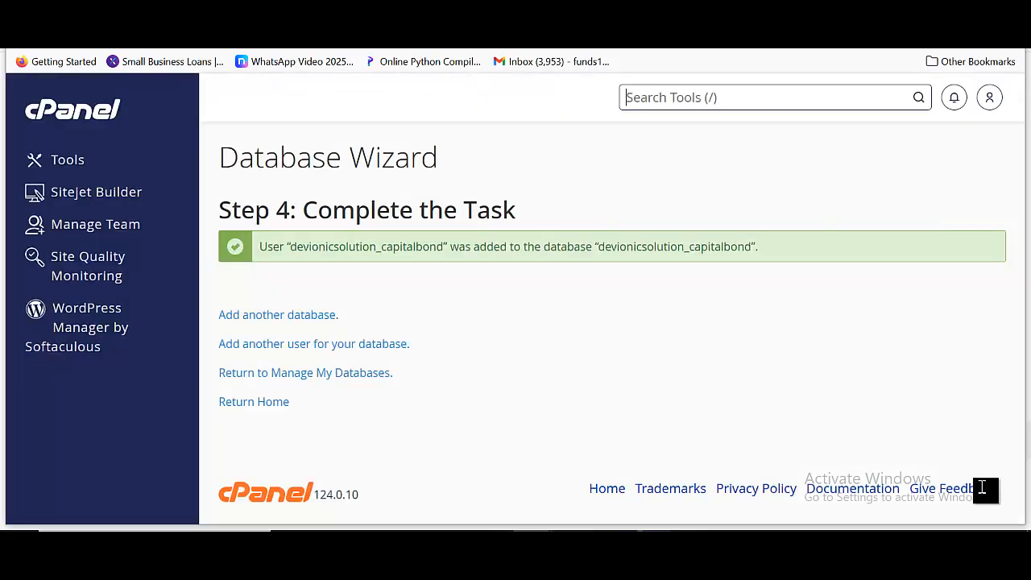
type("do")
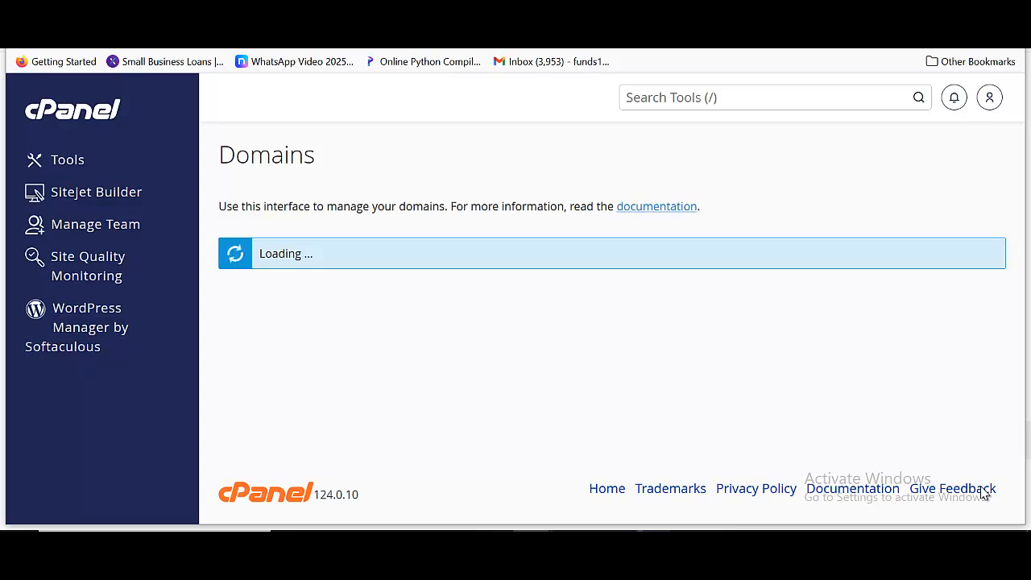
scroll(982, 490, "down", 3)
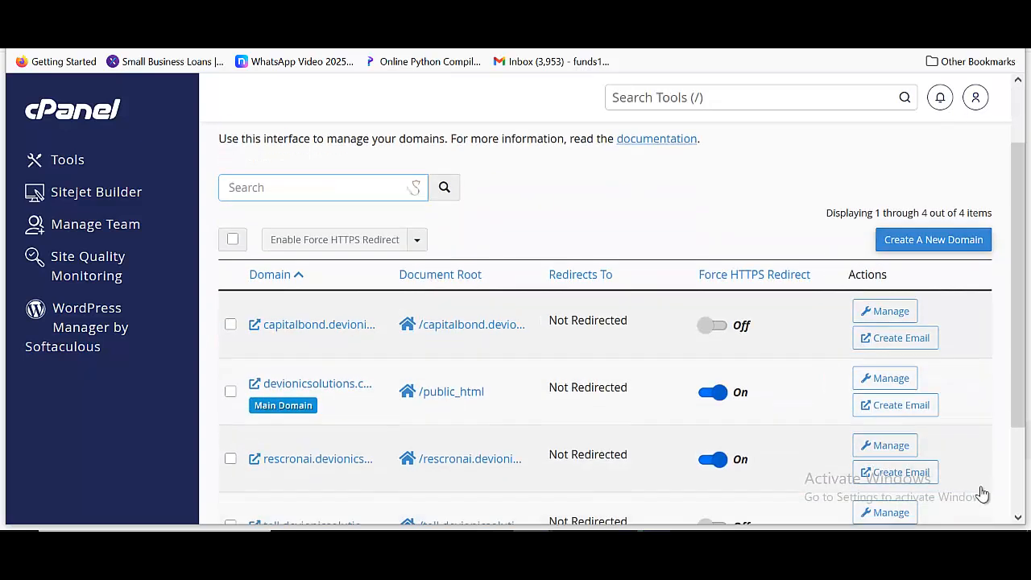
scroll(982, 493, "up", 3)
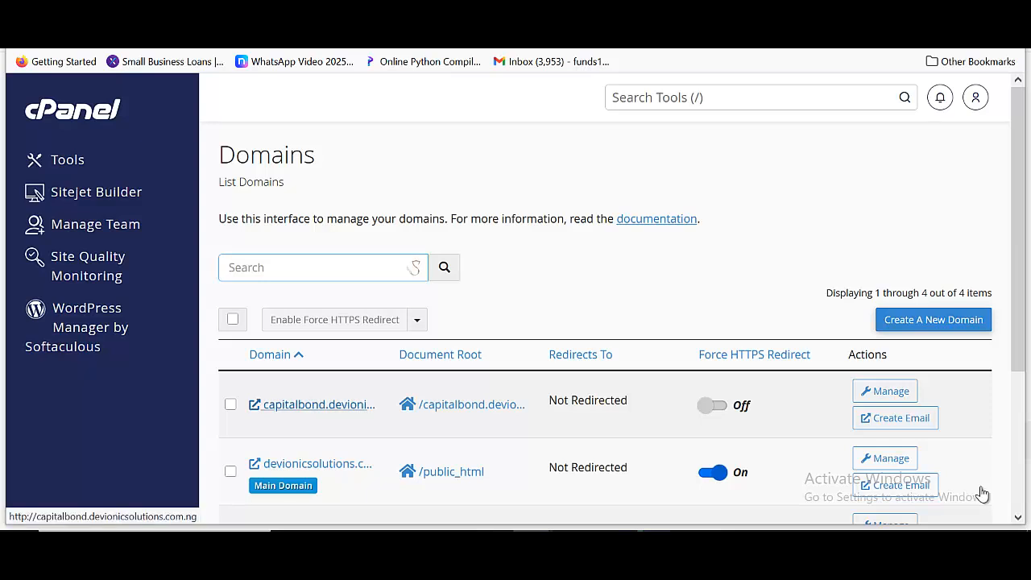
left_click(315, 404)
key("ctrl+l")
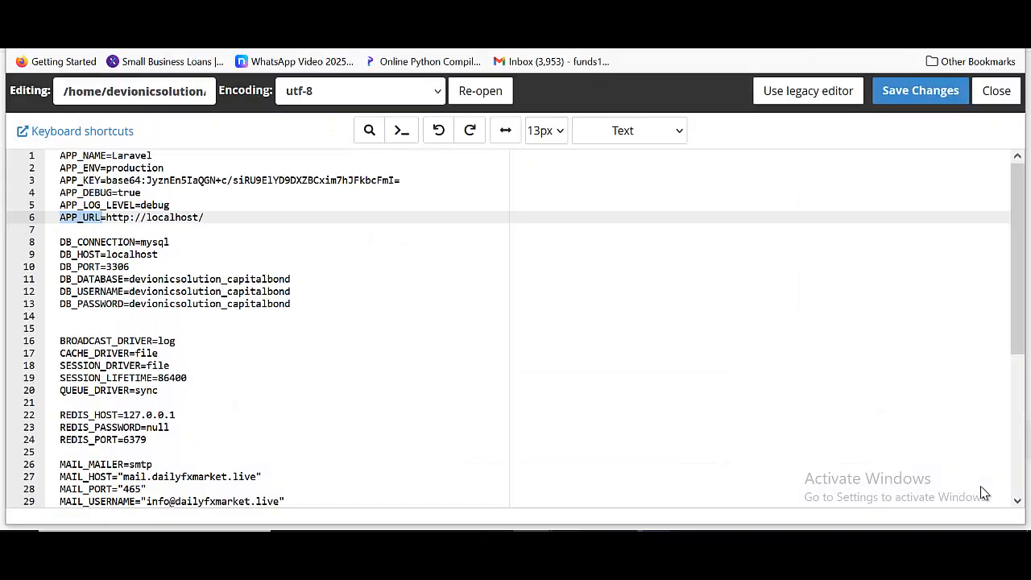
key("End")
key("Up")
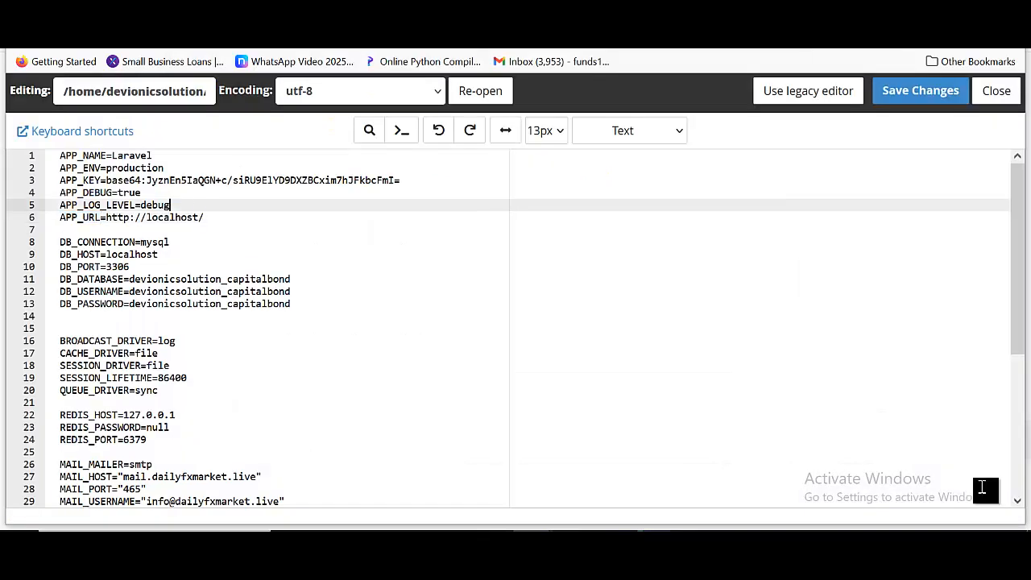
key("Down")
key("BackSpace")
key("BackSpace")
key("BackSpace")
key("BackSpace")
key("BackSpace")
key("BackSpace")
key("BackSpace")
key("BackSpace")
key("BackSpace")
key("BackSpace")
key("BackSpace")
key("BackSpace")
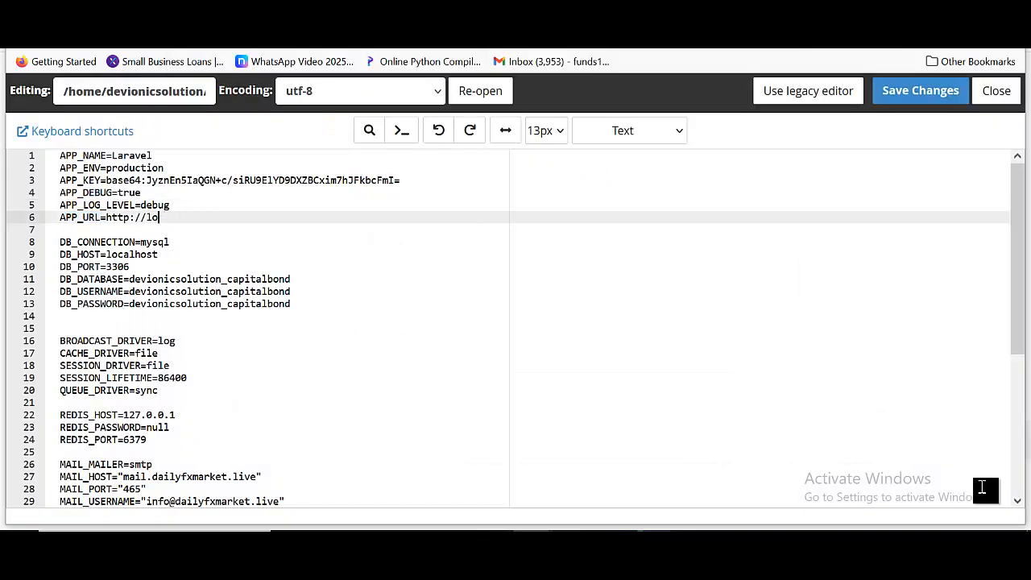
key("BackSpace")
key("BackSpace")
key("BackSpace")
key("BackSpace")
key("BackSpace")
type("http://capitalbond.devionicsolutions.com.ng/")
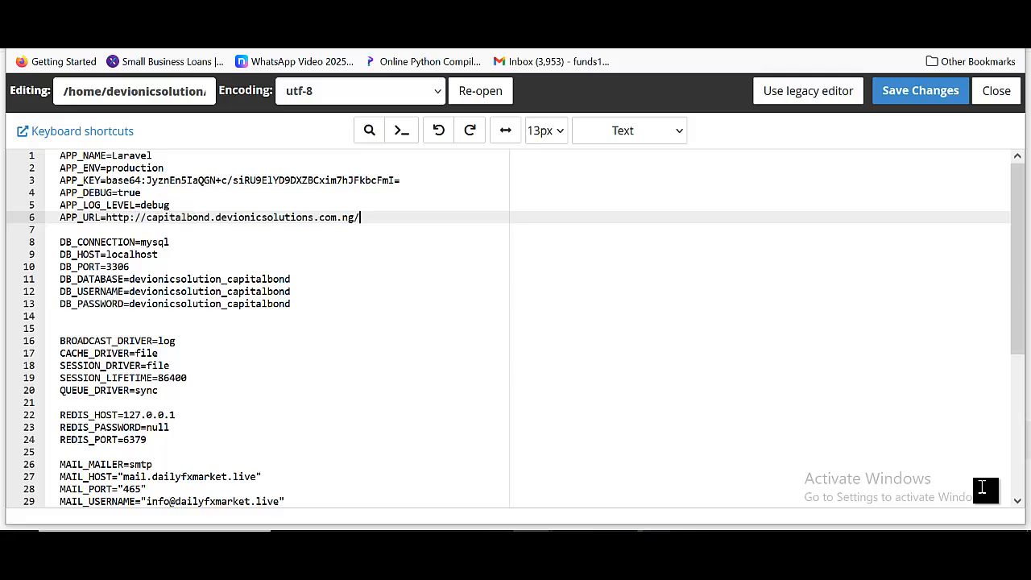
- Change the APP_URL address from http to https and save the .env file
key("Home")
key("Right")
key("Right")
key("Right")
key("Right")
key("Right")
key("Right")
key("Right")
key("Right")
key("Right")
key("Right")
key("Right")
key("Right")
type("s")
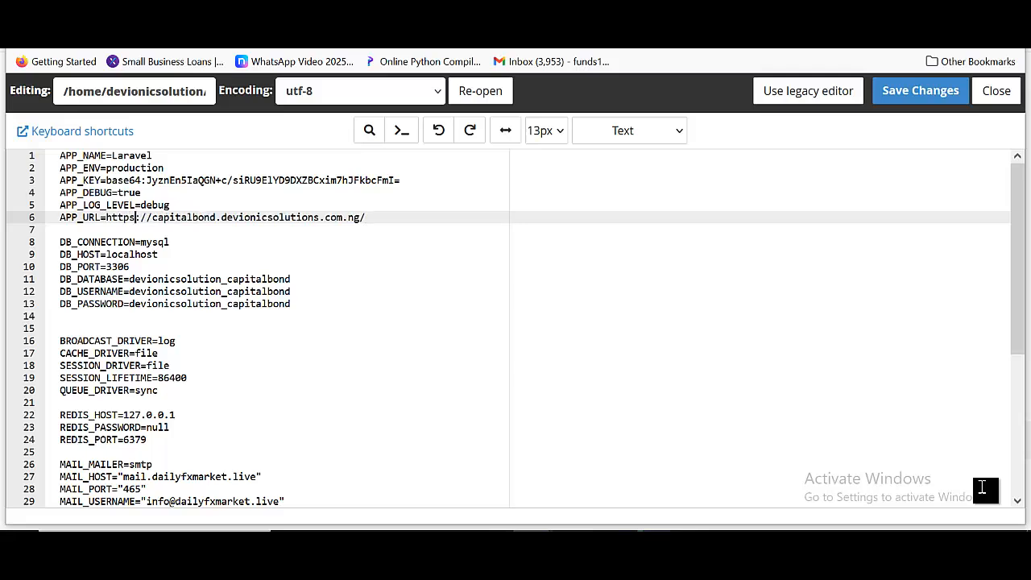
key("ctrl+s")
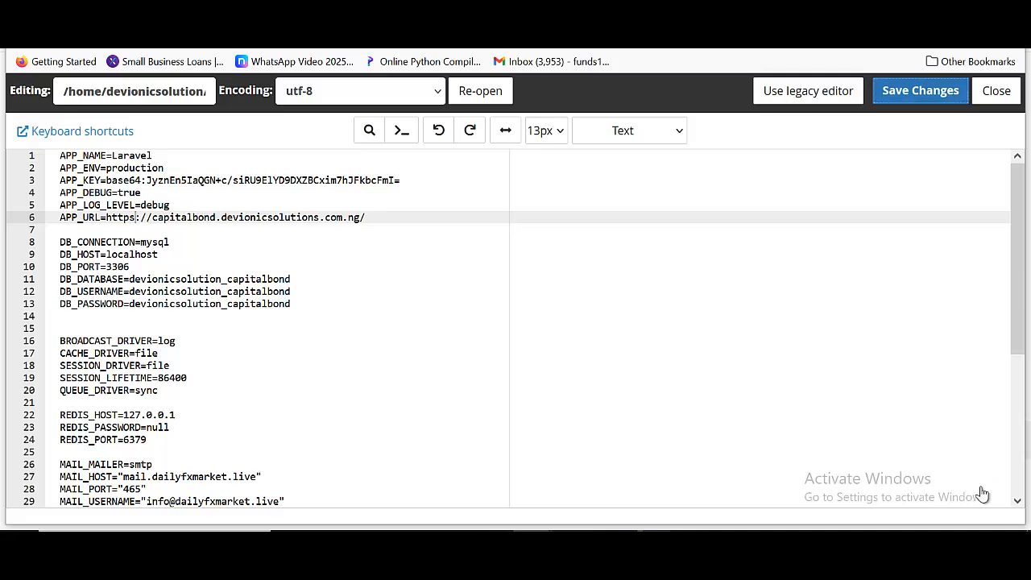
key("ctrl+s")
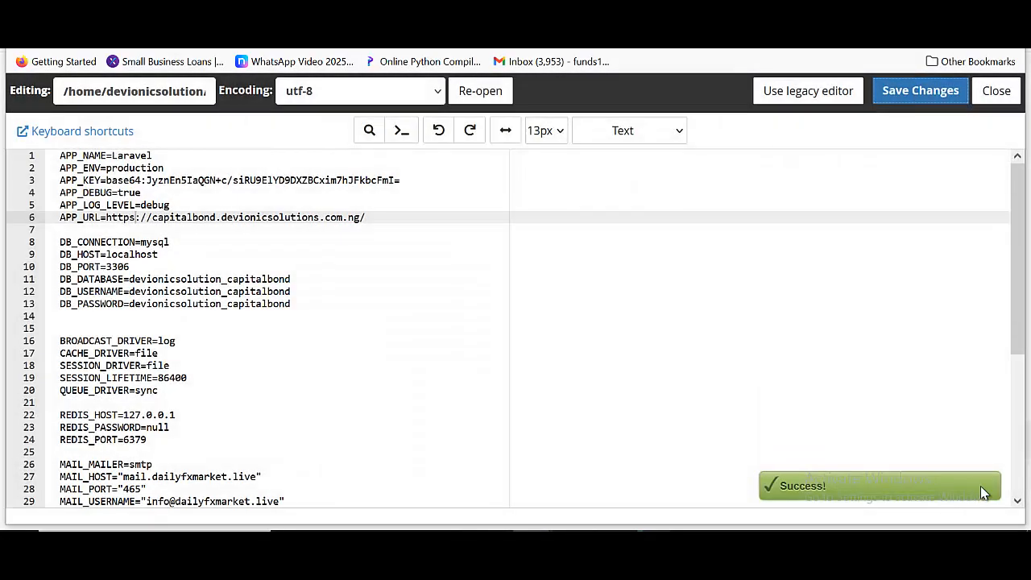
- Download database.sql from the SQL folder in the capitalbond subdomain's directory
key("ctrl+Tab")
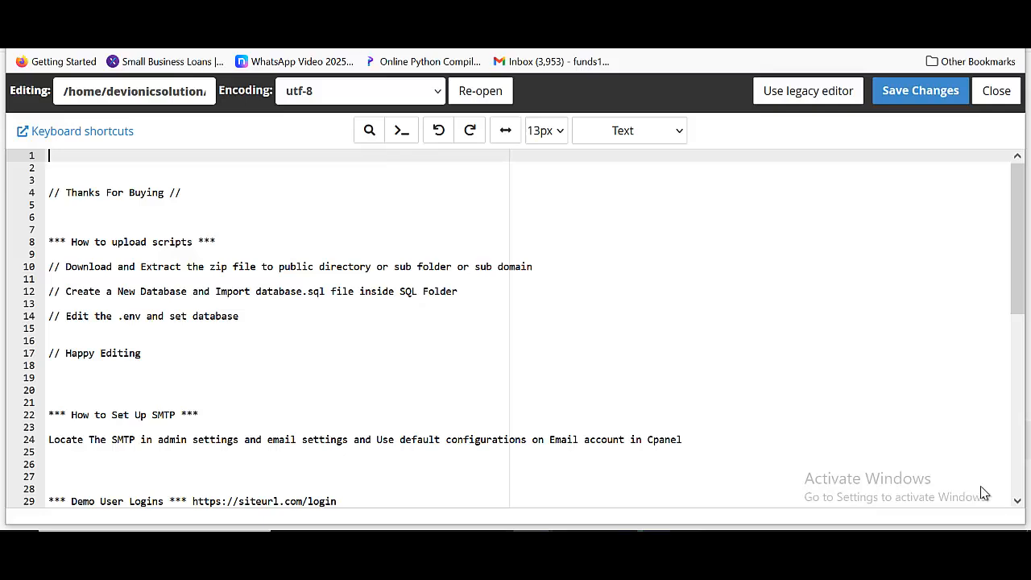
key("ctrl+Tab")
scroll(984, 491, "up", 3)
scroll(984, 492, "up", 4)
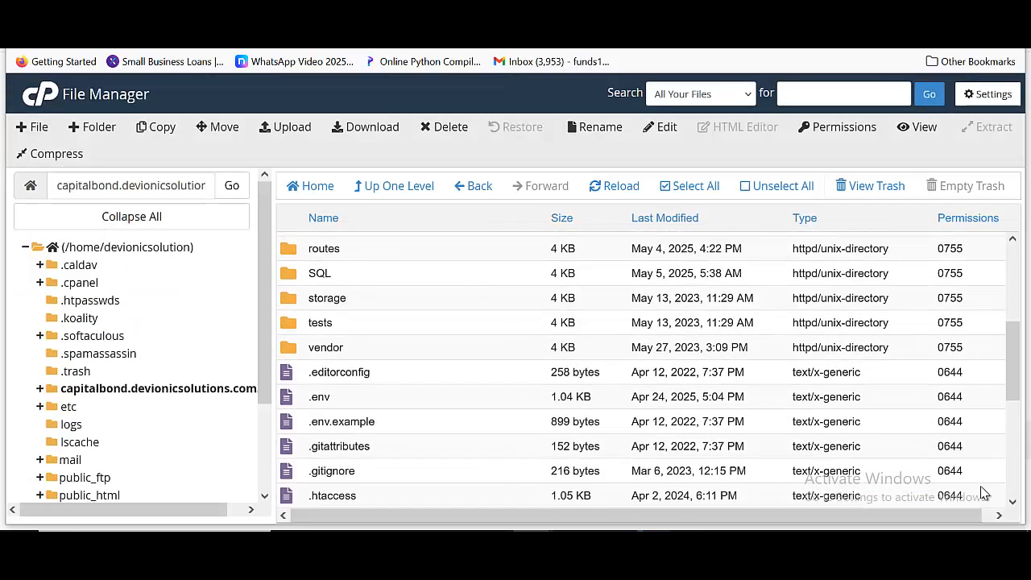
double_click(289, 363)
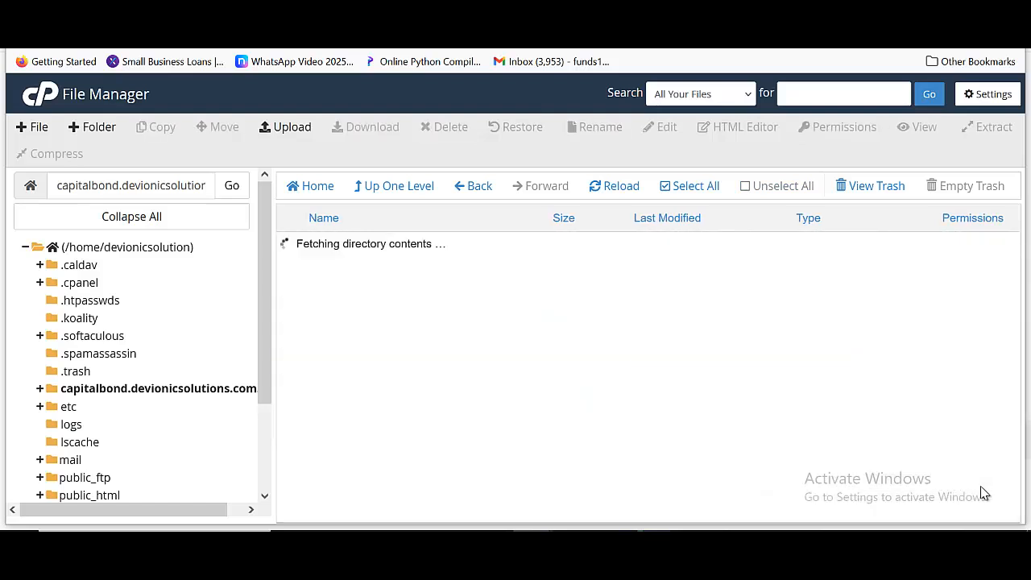
right_click(406, 245)
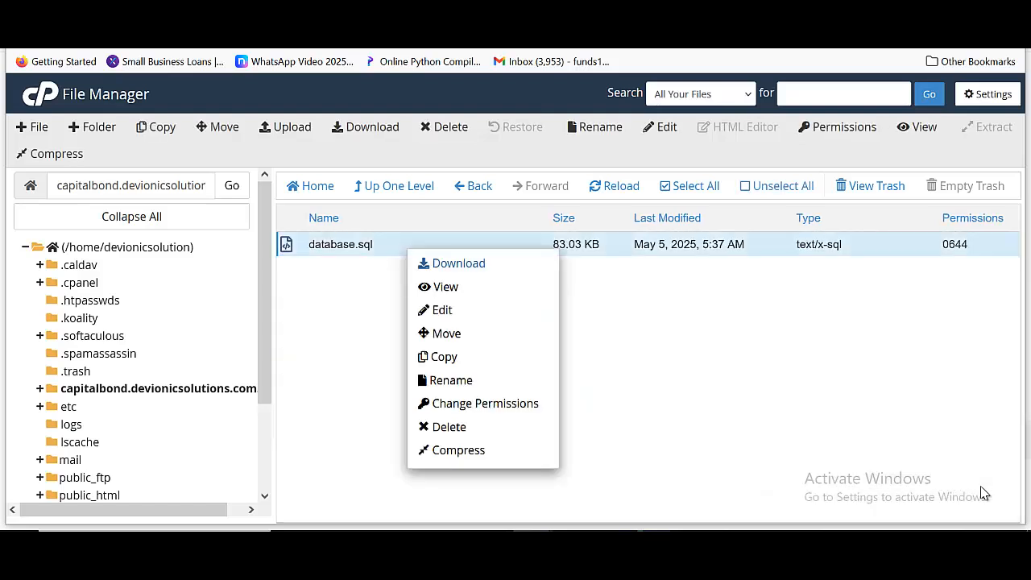
left_click(459, 263)
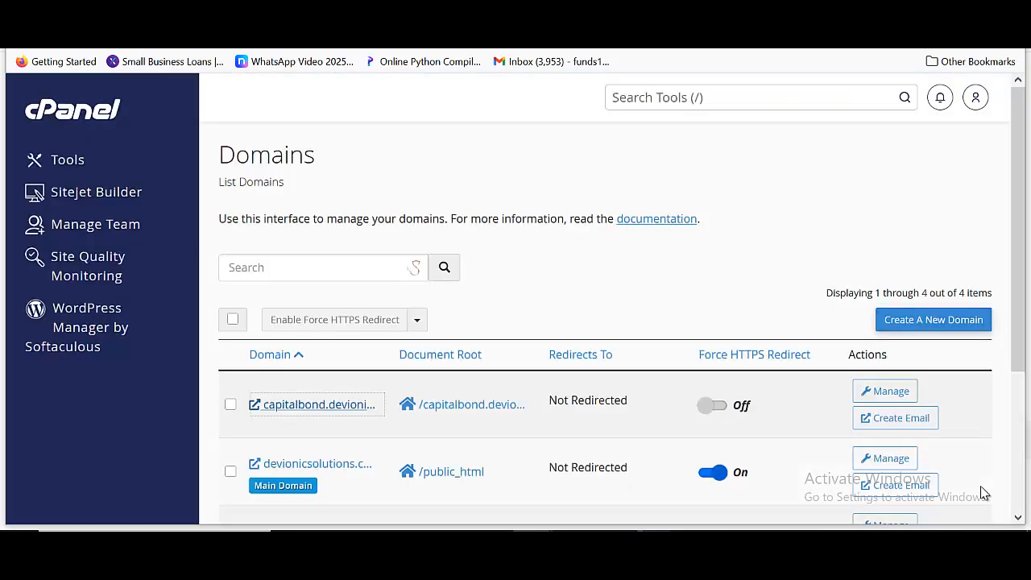
- Find and open phpMyAdmin from cPanel, and select the devionicsolution_capitalbond database
key("slash")
type("php")
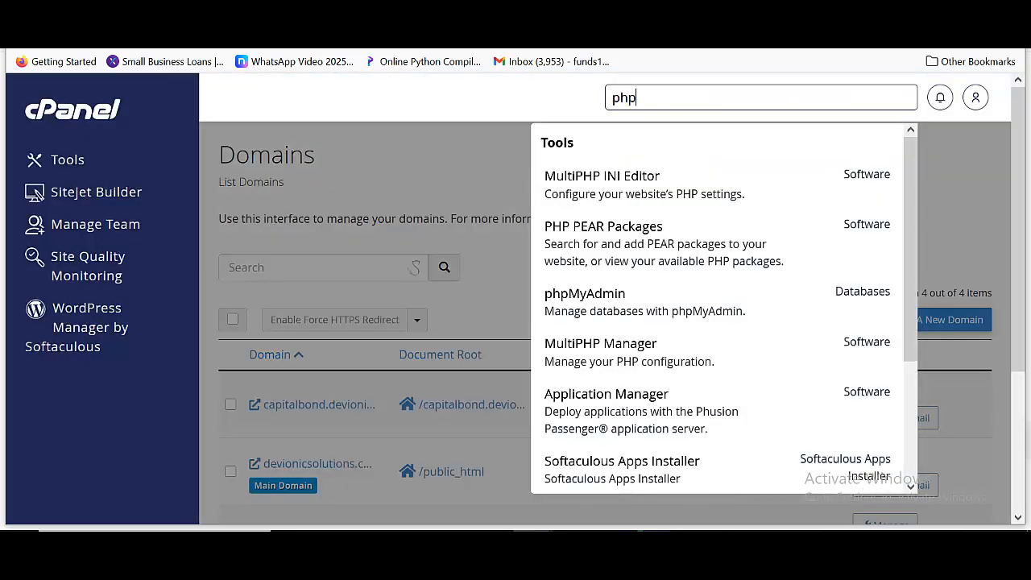
key("Down")
key("Down")
key("Return")
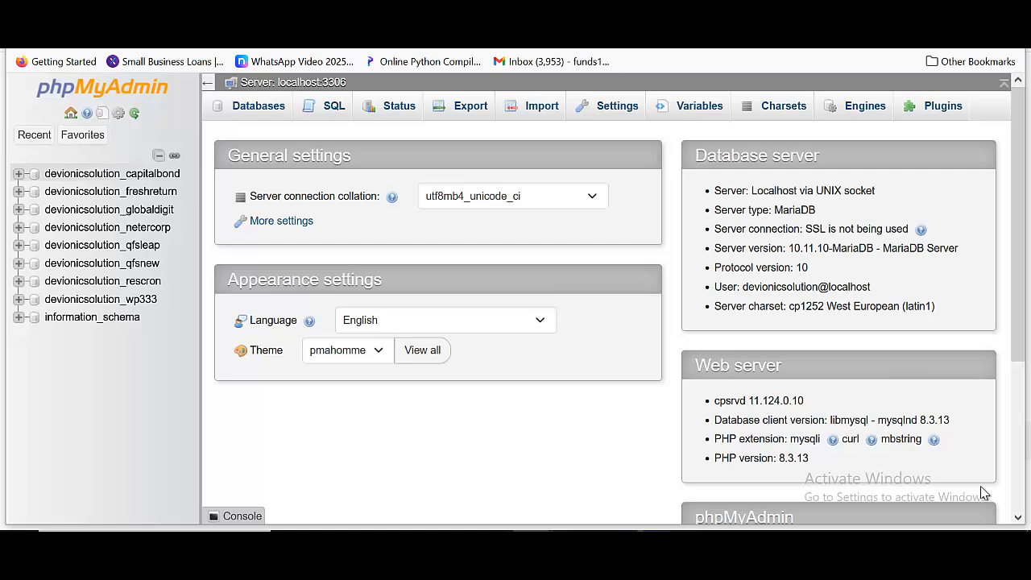
left_click(112, 173)
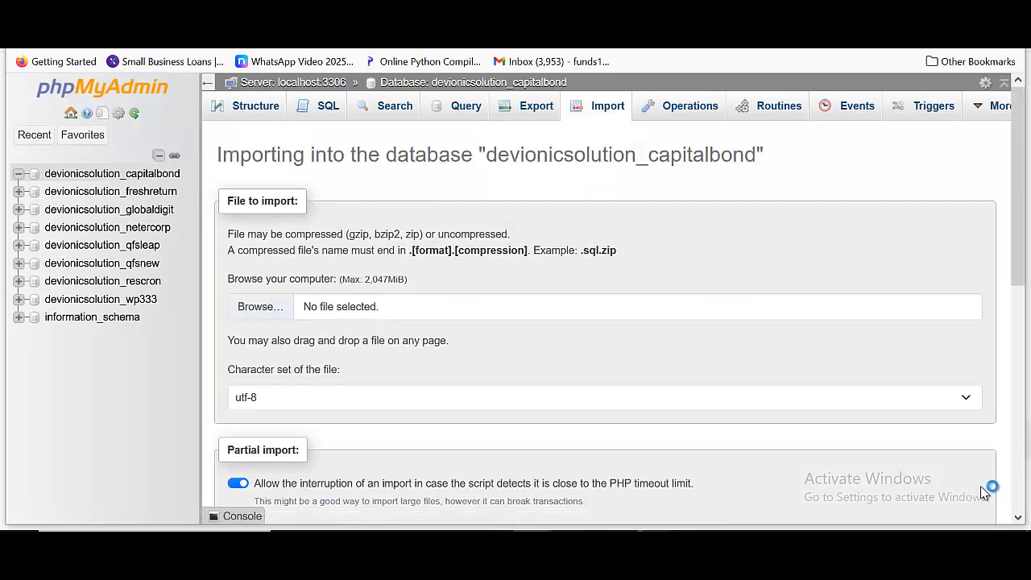
- Choose the downloaded database(90) file as the import source for the devionicsolution_capitalbond database
left_click(260, 307)
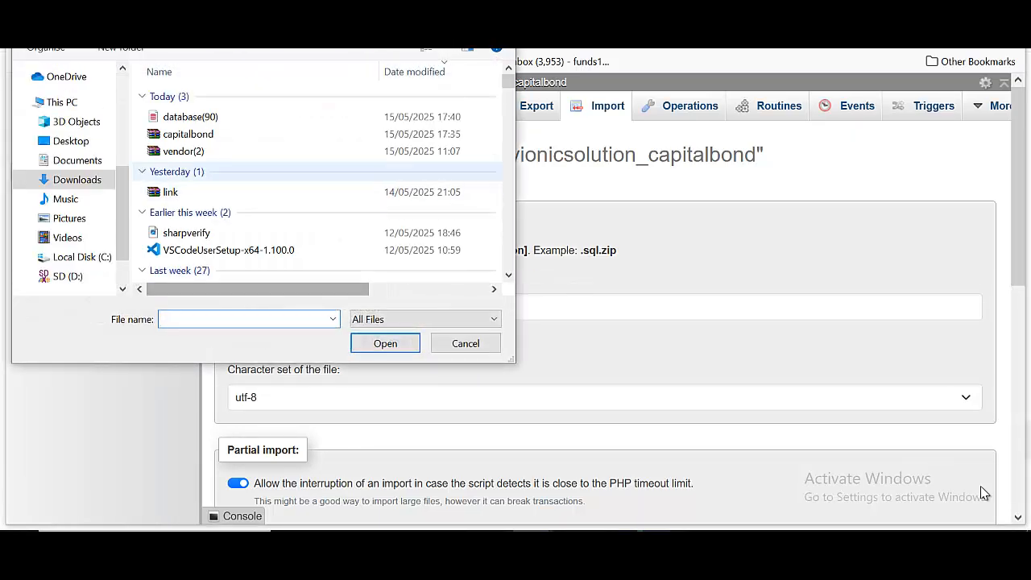
left_click(190, 116)
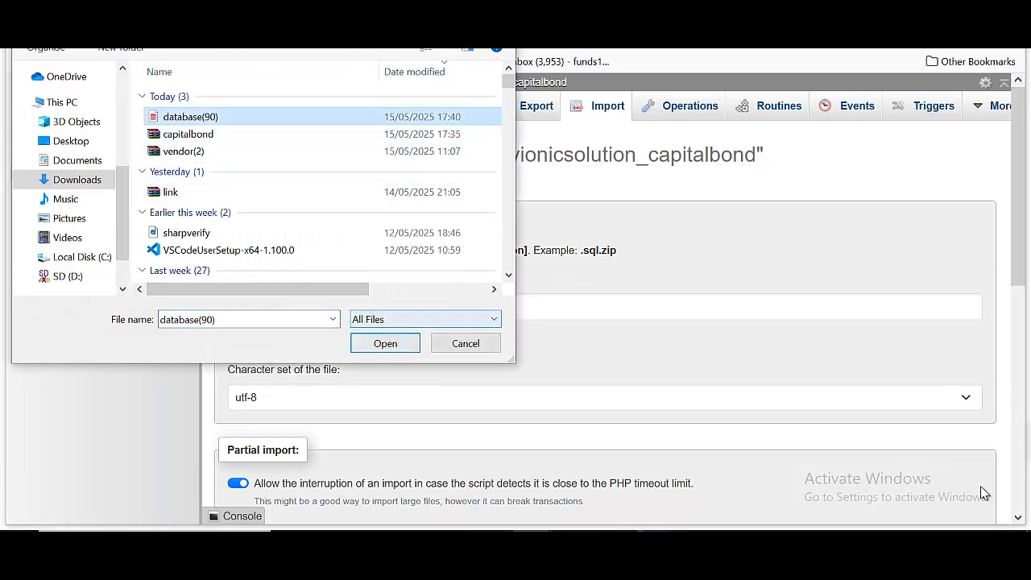
left_click(385, 343)
scroll(983, 493, "down", 10)
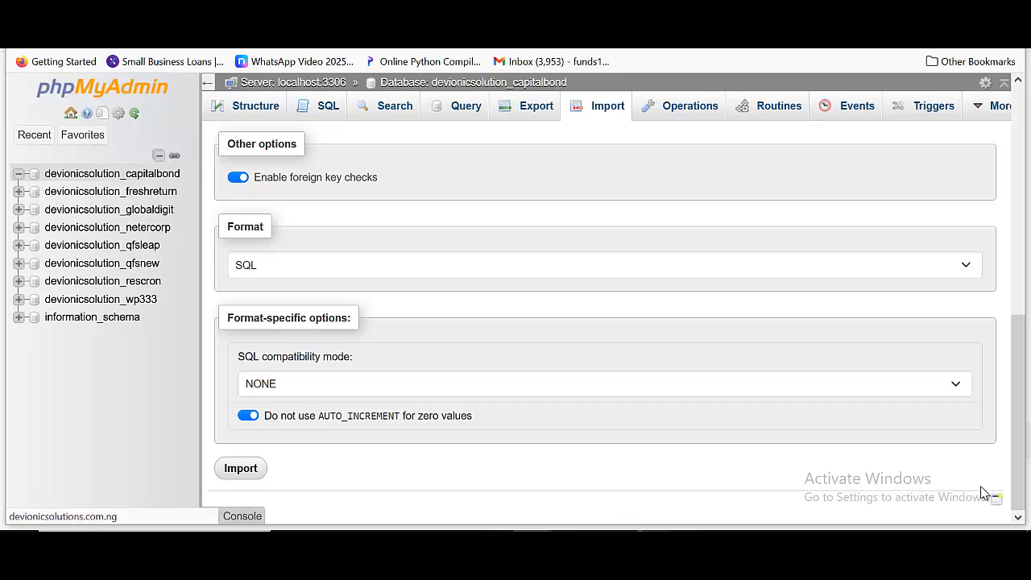
- Review the script's instruction file for the upload steps, SMTP setup, demo and admin logins, and cron job command
key("ctrl+Tab")
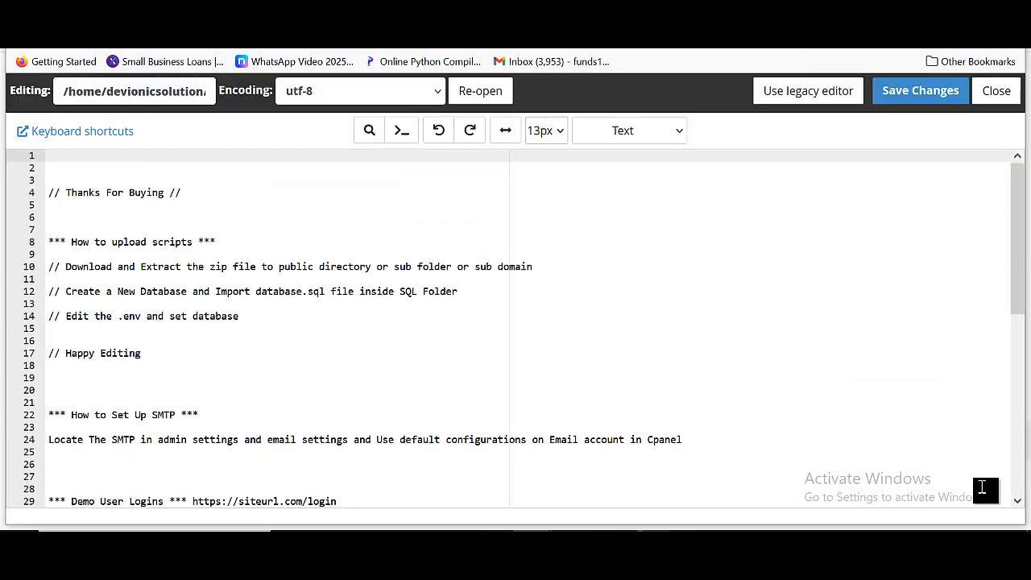
scroll(983, 488, "down", 3)
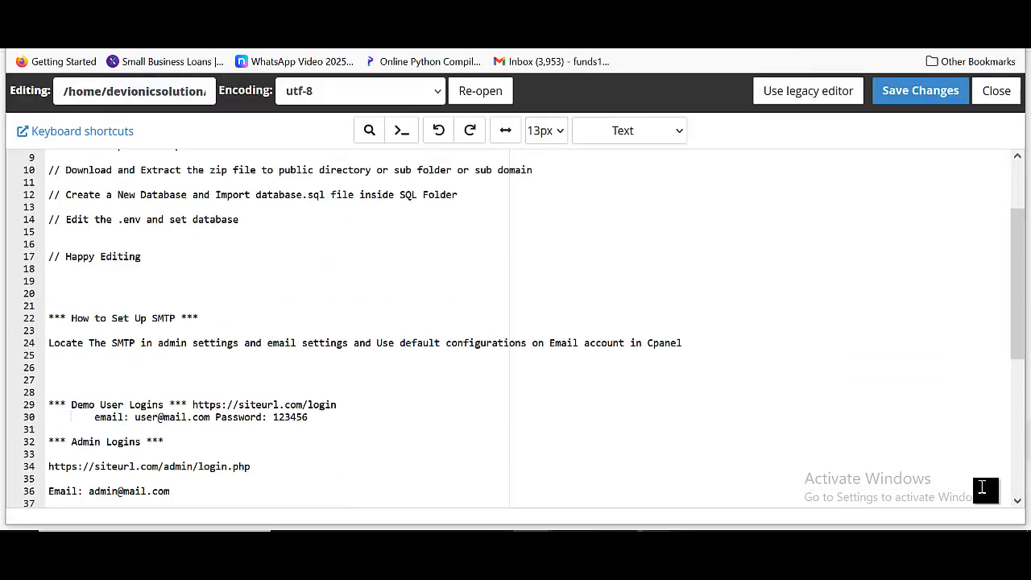
scroll(983, 488, "down", 2)
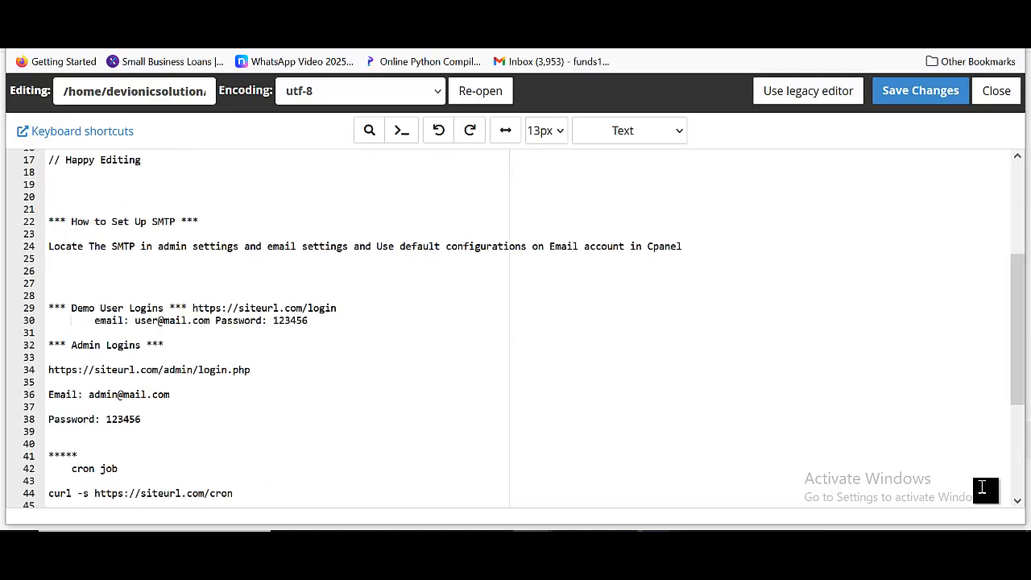
scroll(983, 488, "up", 2)
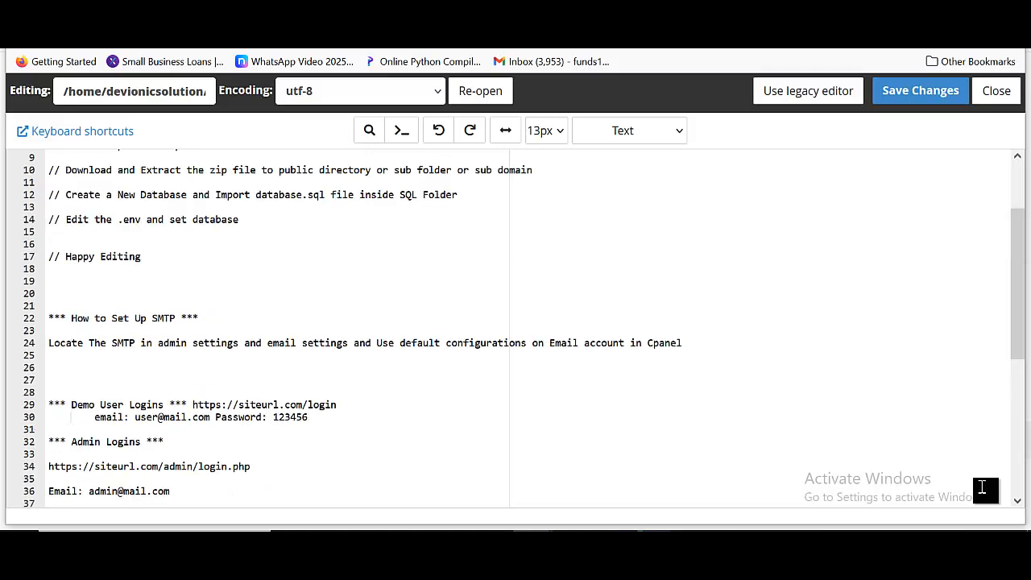
key("ctrl+Tab")
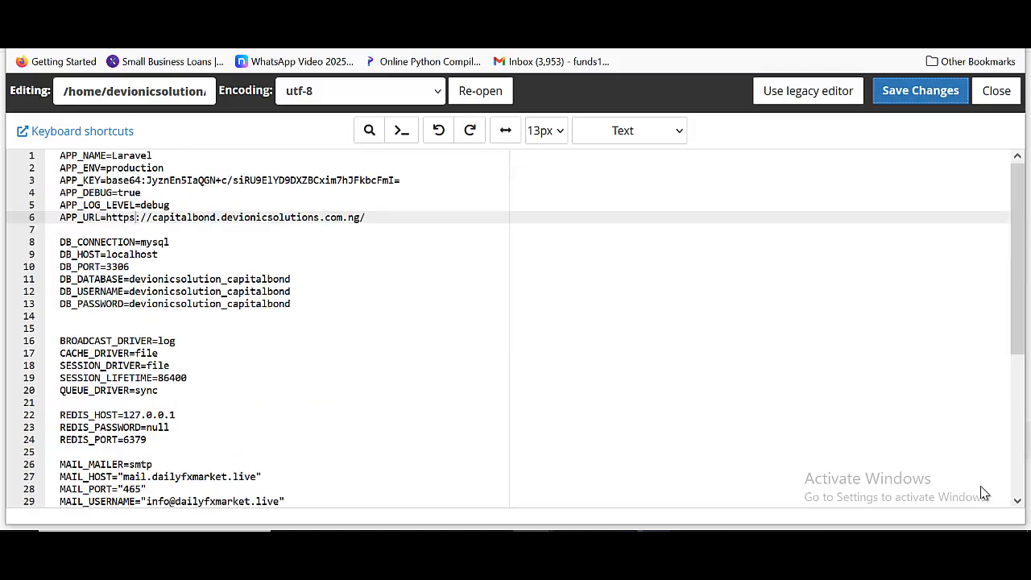
key("ctrl+shift+Tab")
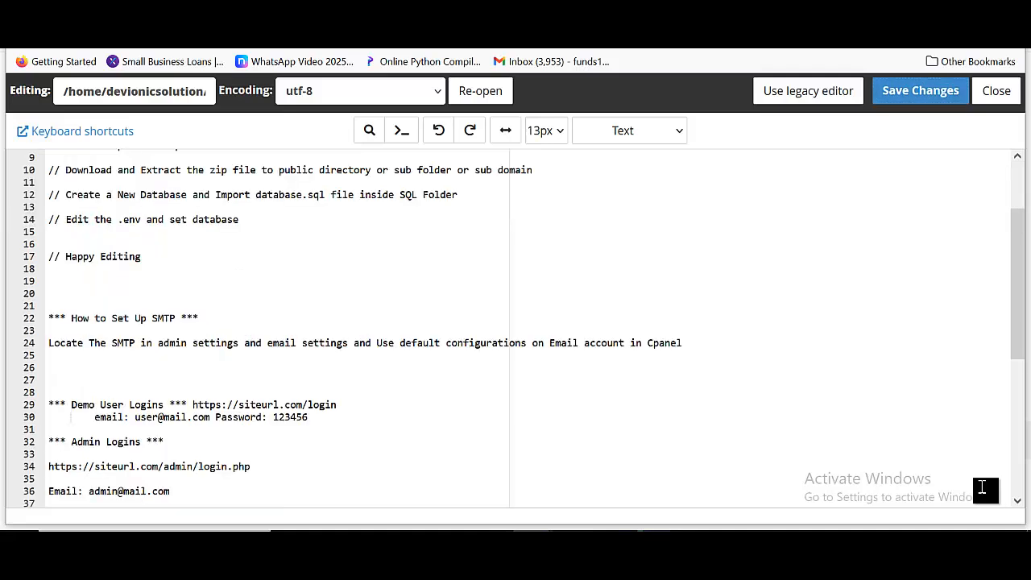
scroll(983, 489, "down", 2)
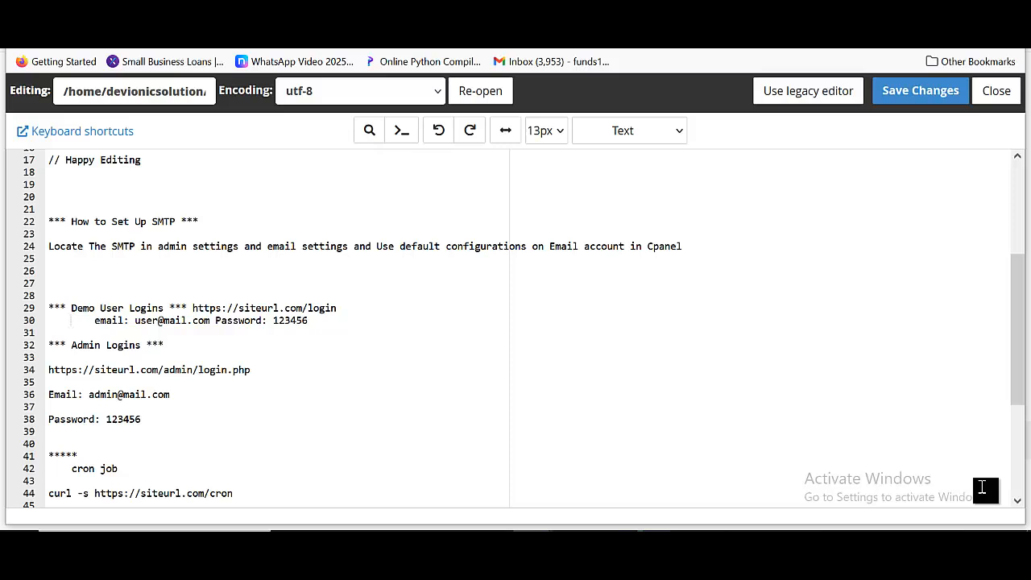
double_click(172, 246)
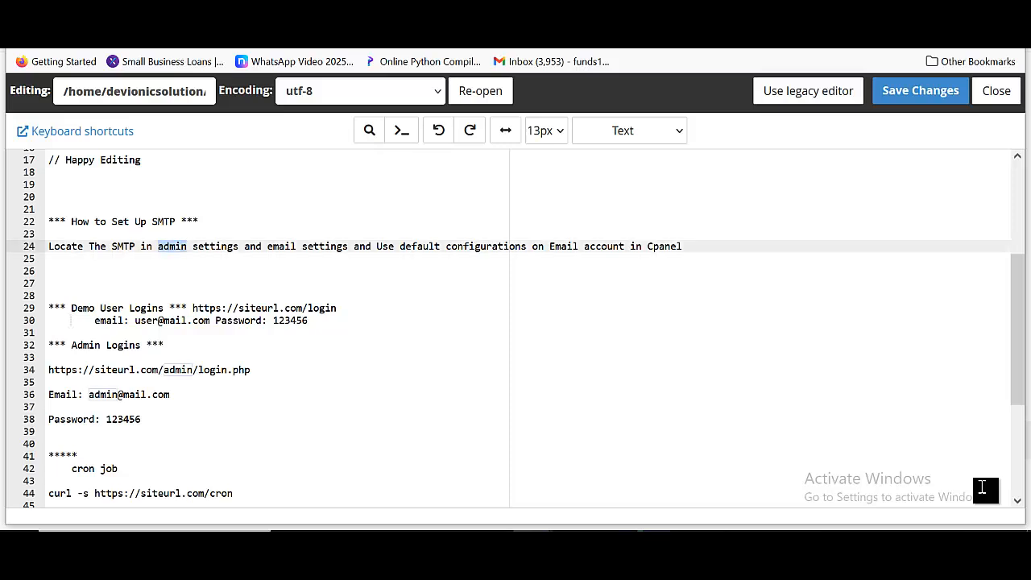
left_click(239, 247)
scroll(983, 488, "down", 2)
scroll(983, 489, "up", 4)
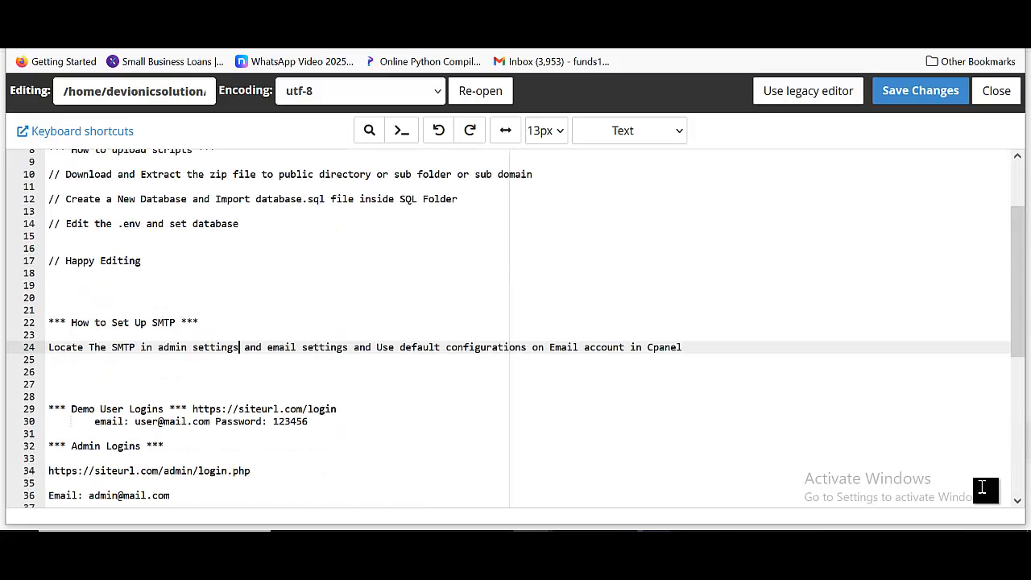
scroll(983, 488, "down", 1)
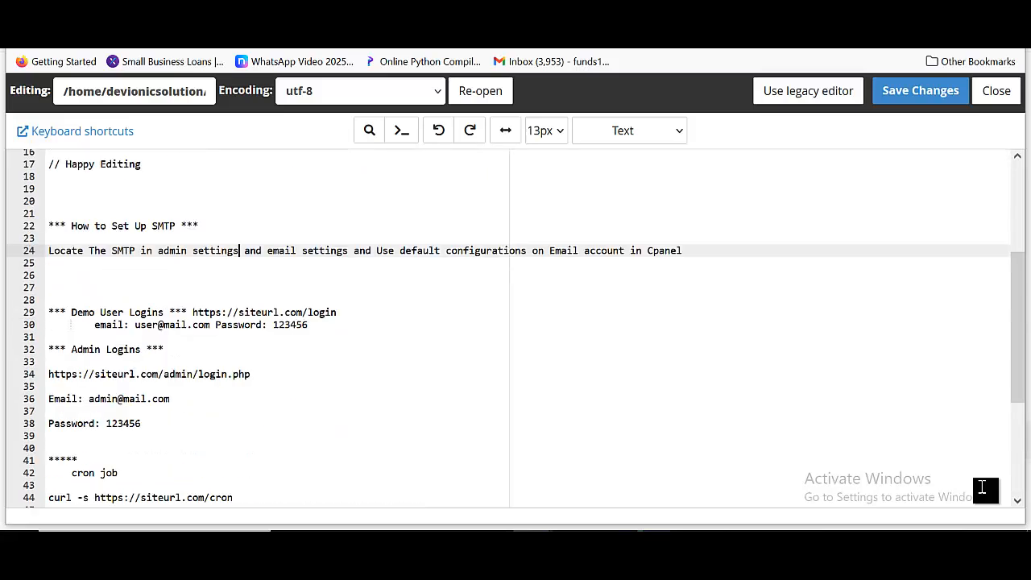
scroll(983, 488, "down", 1)
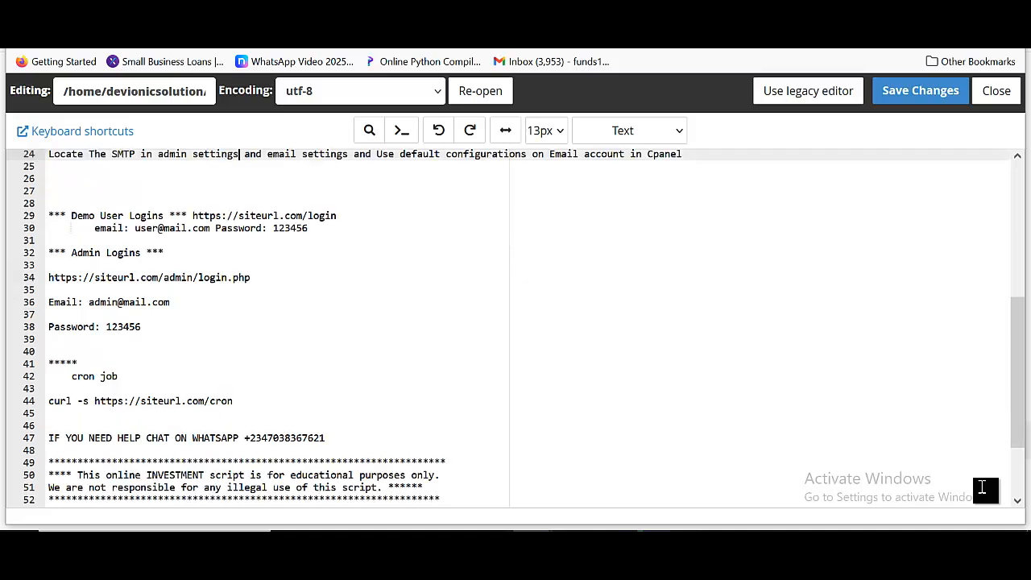
scroll(983, 488, "up", 1)
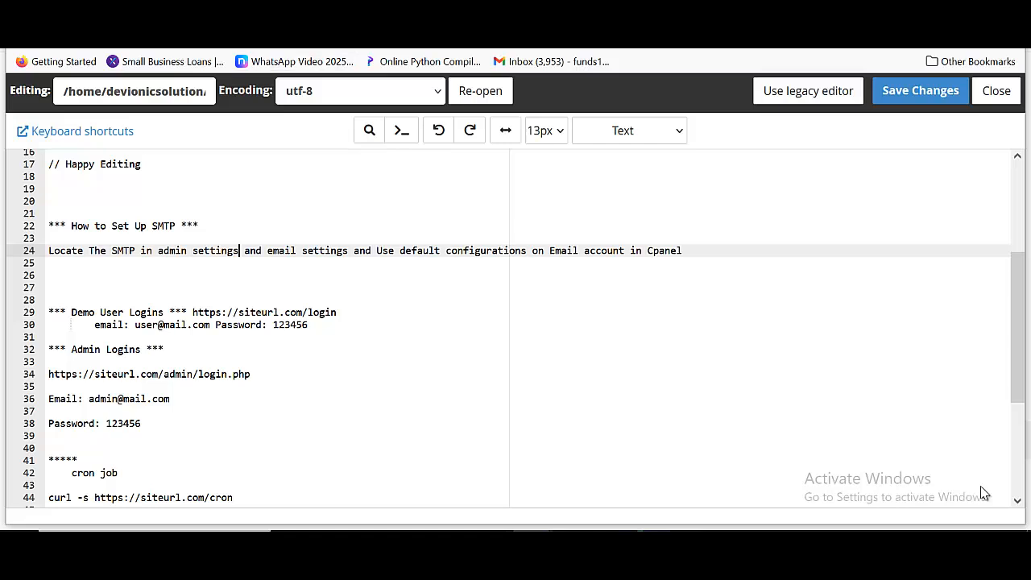
key("ctrl+Tab")
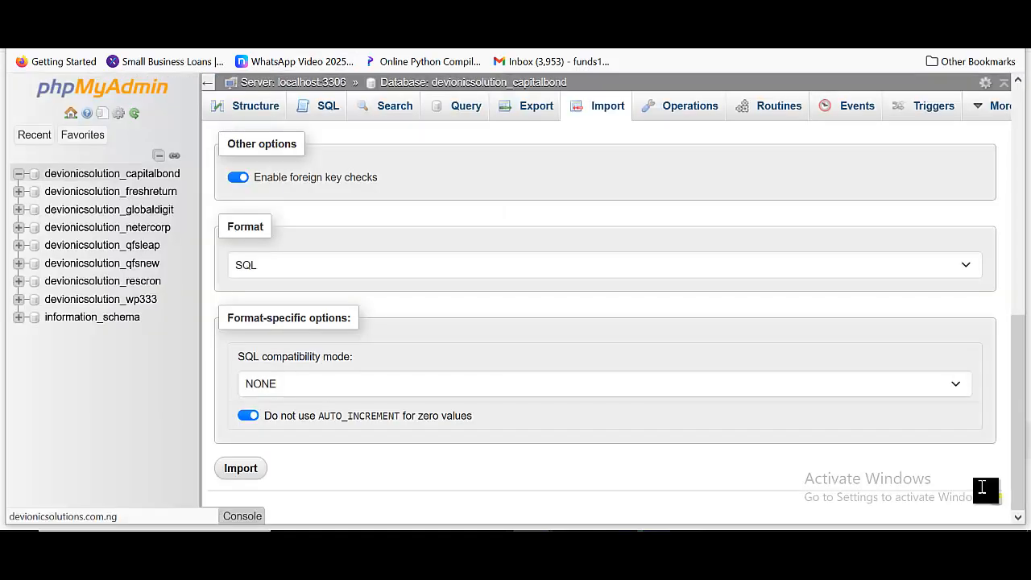
key("ctrl+Tab")
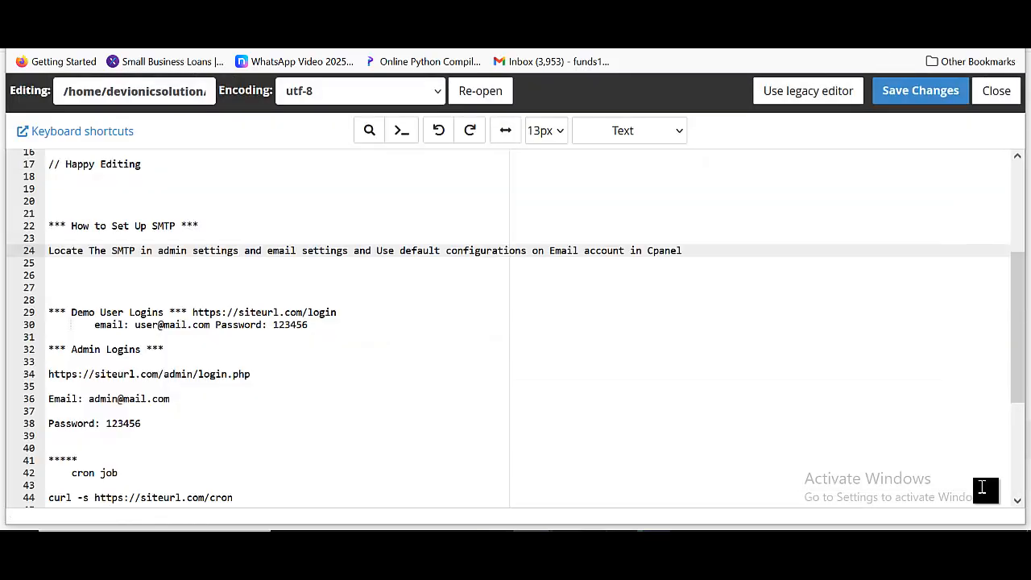
scroll(983, 488, "down", 2)
scroll(983, 489, "up", 2)
left_click(983, 488)
key("shift+Left")
key("shift+Left")
key("shift+Left")
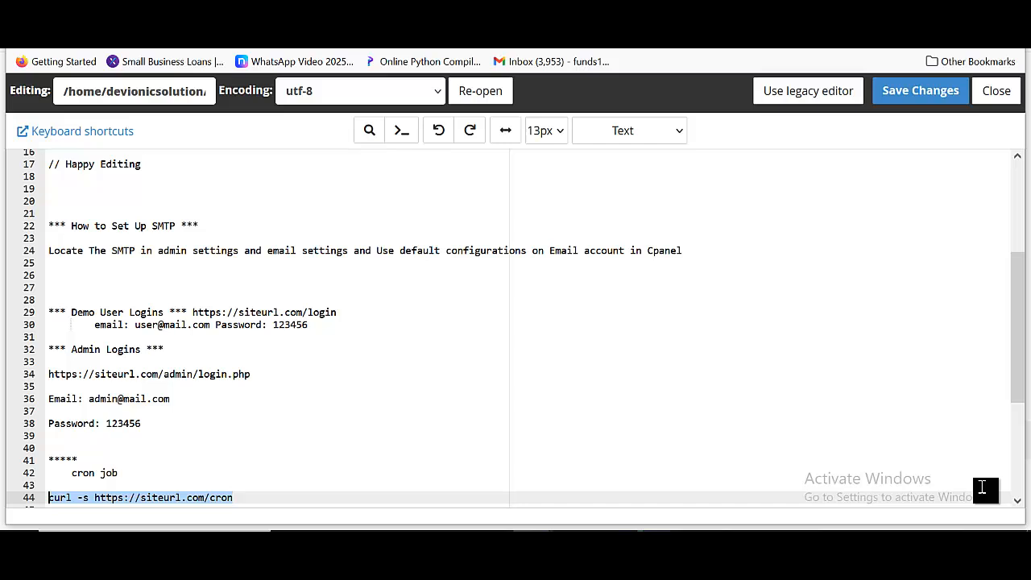
- Search the cPanel tools for "cro" and open Cron Jobs
key("ctrl+Tab")
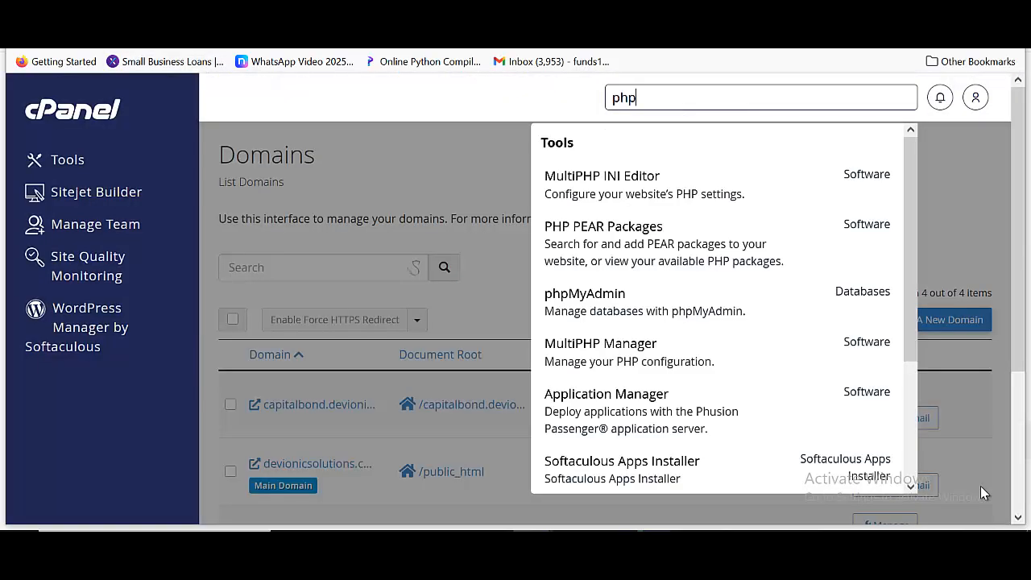
key("Down")
key("Down")
key("Down")
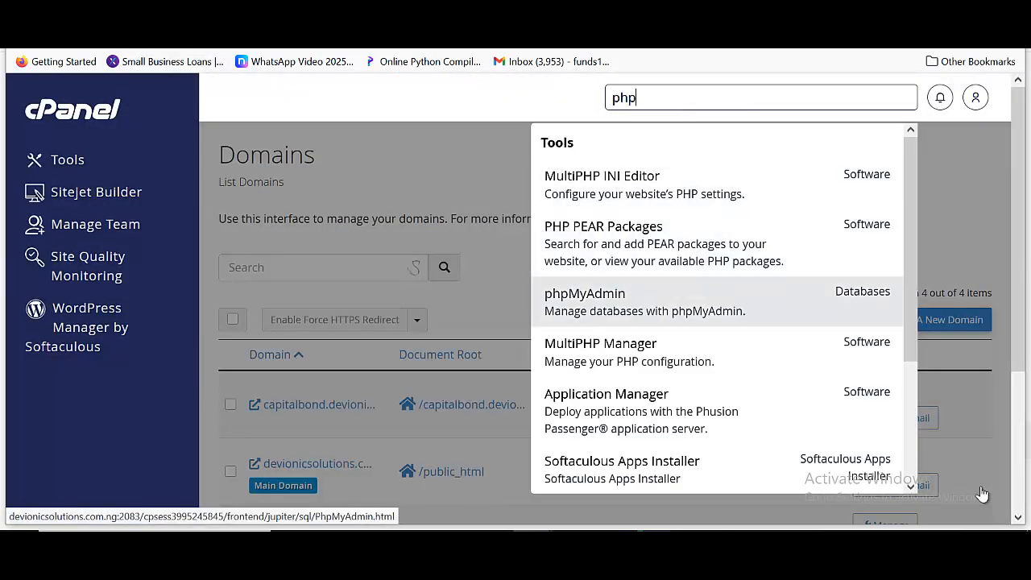
key("BackSpace")
key("BackSpace")
key("BackSpace")
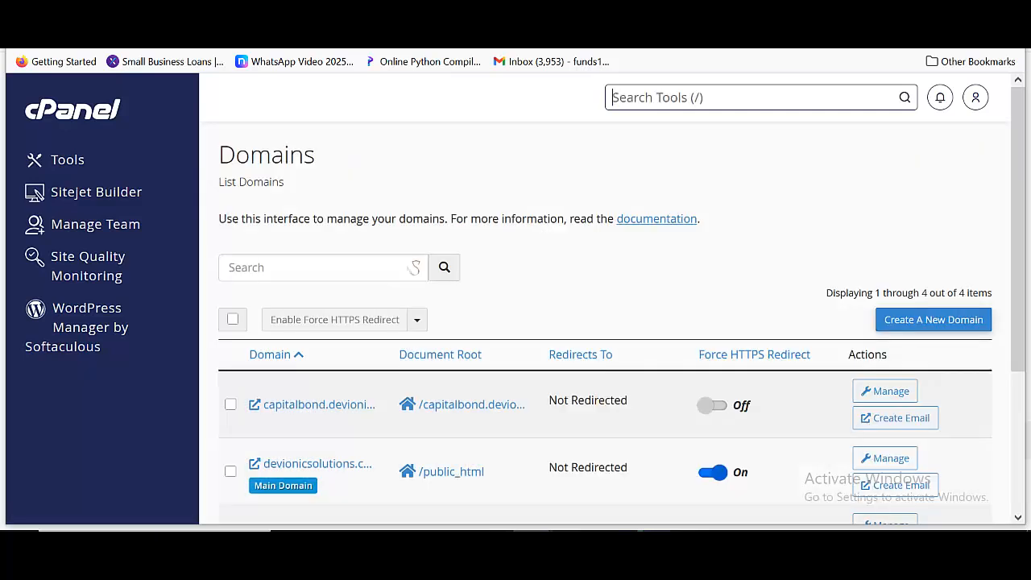
type("cro")
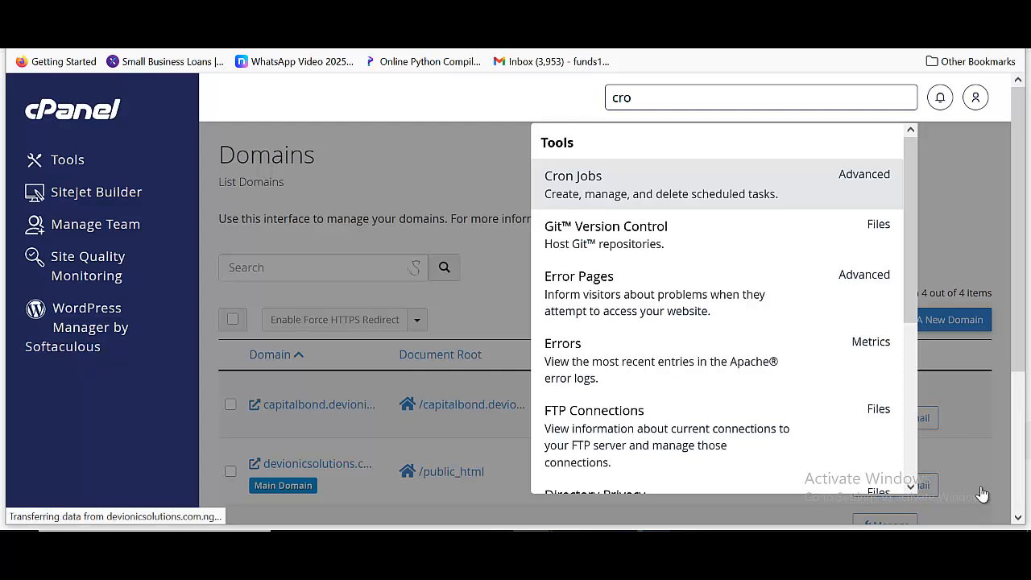
key("Return")
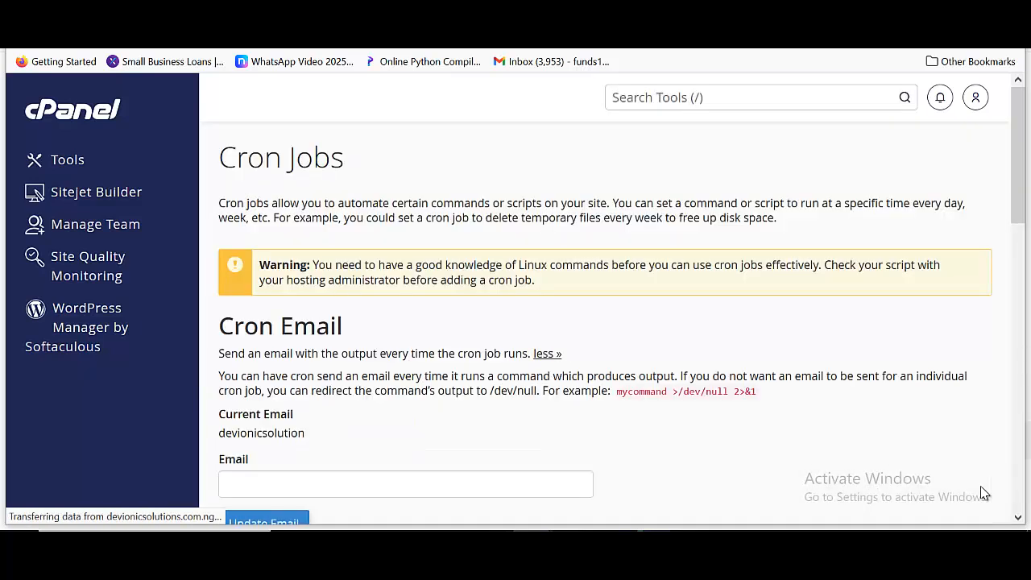
- Set the new cron job's common setting to Once Per Five Minutes (*/5 * * * *)
scroll(983, 493, "down", 2)
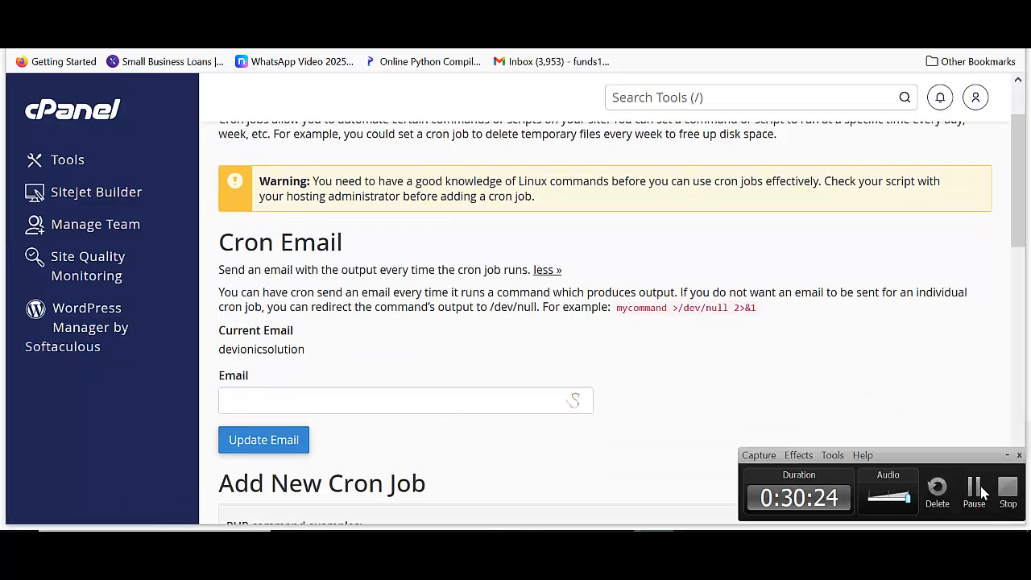
scroll(984, 493, "down", 2)
scroll(983, 493, "down", 4)
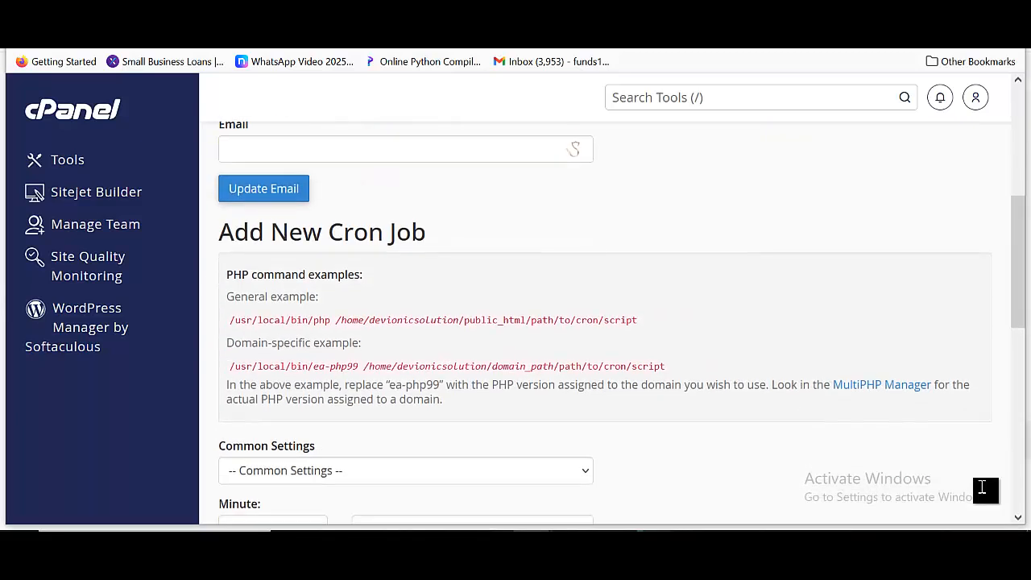
key("Tab")
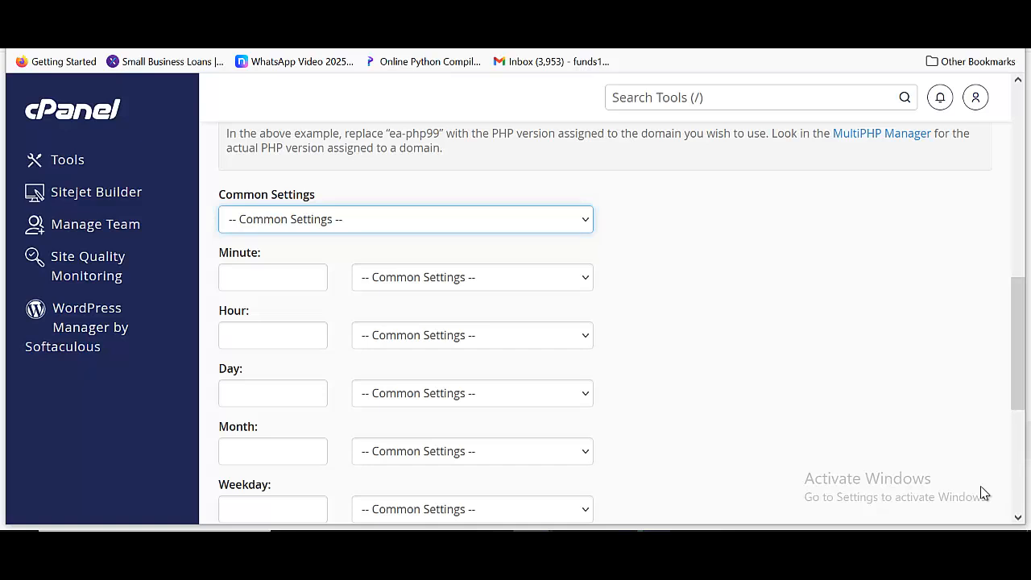
key("alt+Down")
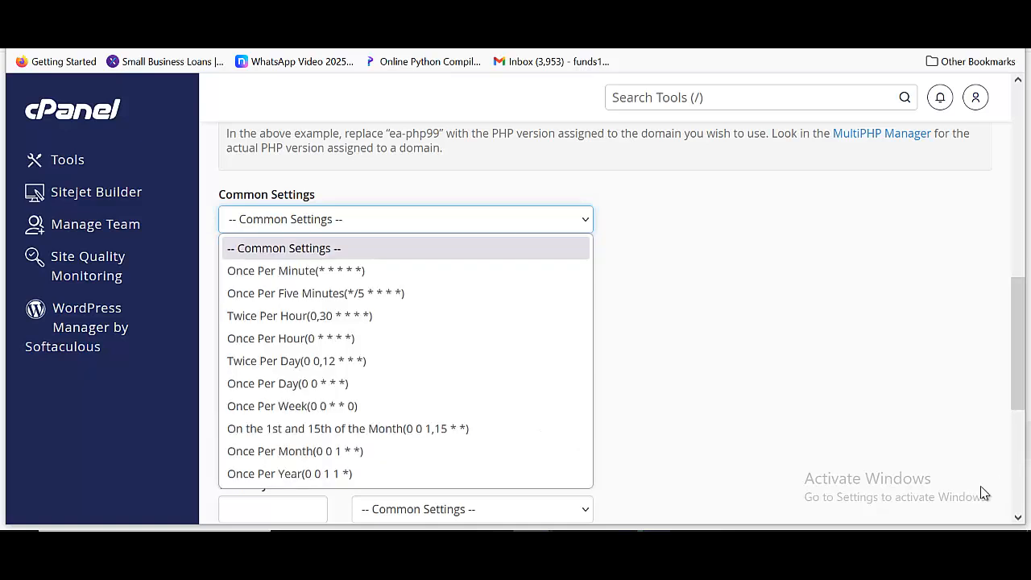
key("Down")
key("Down")
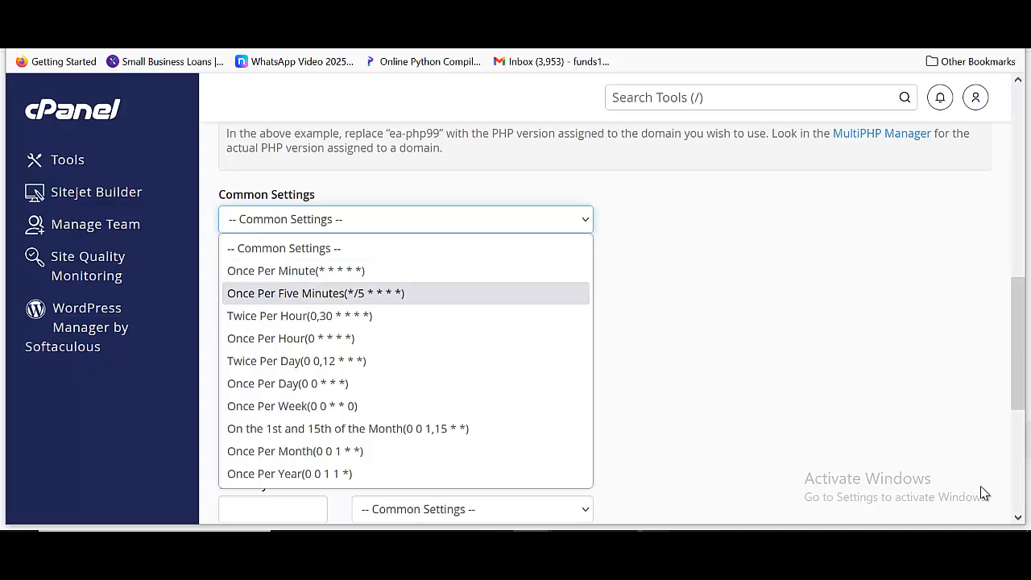
key("Return")
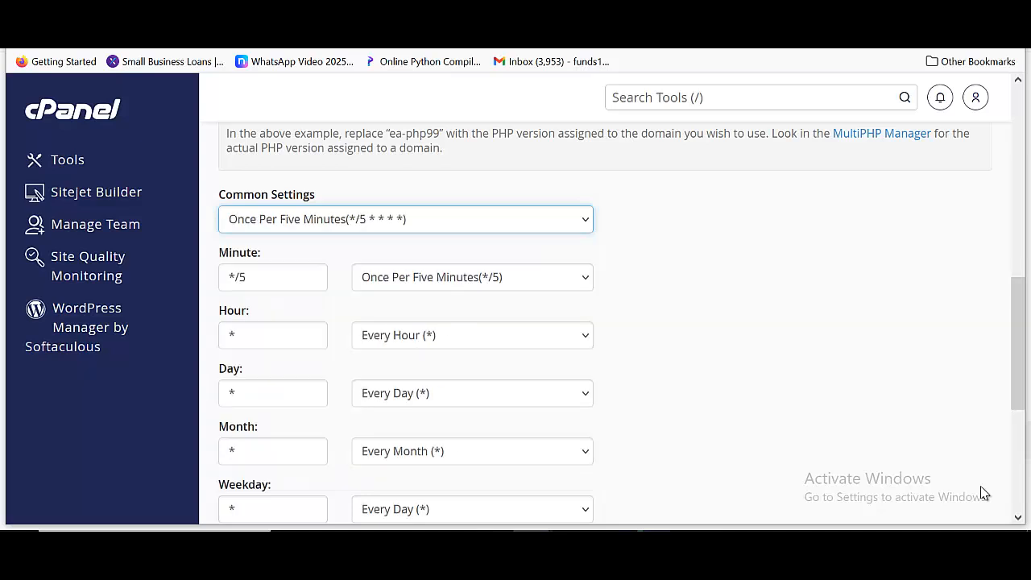
scroll(981, 494, "down", 4)
scroll(981, 493, "up", 3)
scroll(984, 494, "down", 3)
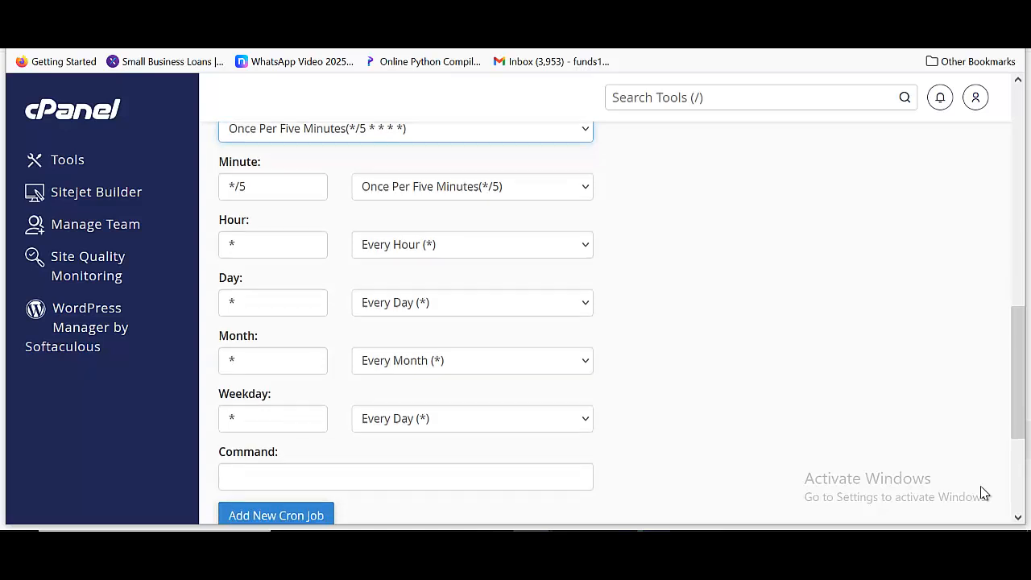
left_click(406, 256)
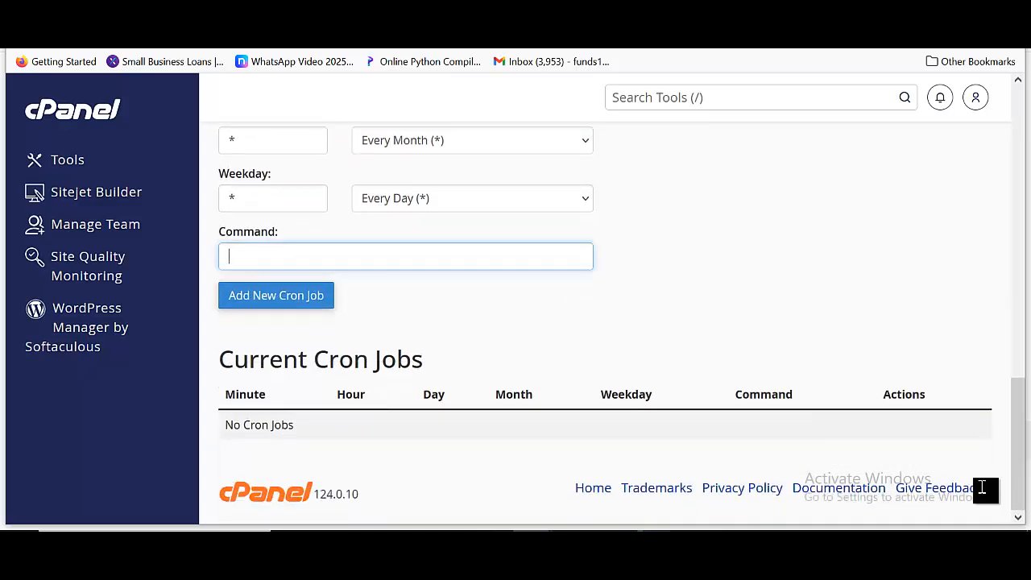
type("curl -s https://siteurl.com/cron")
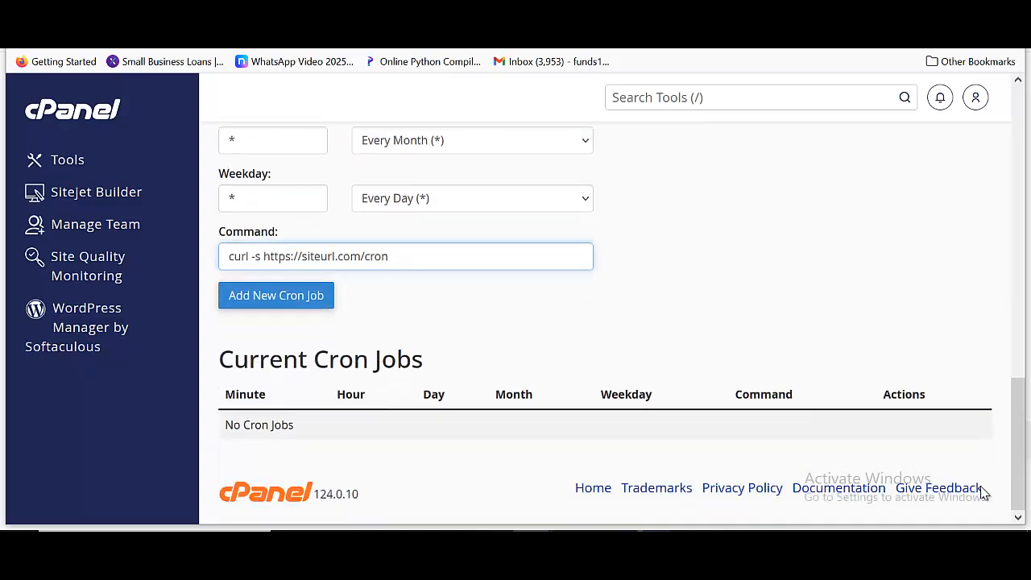
key("ctrl+Tab")
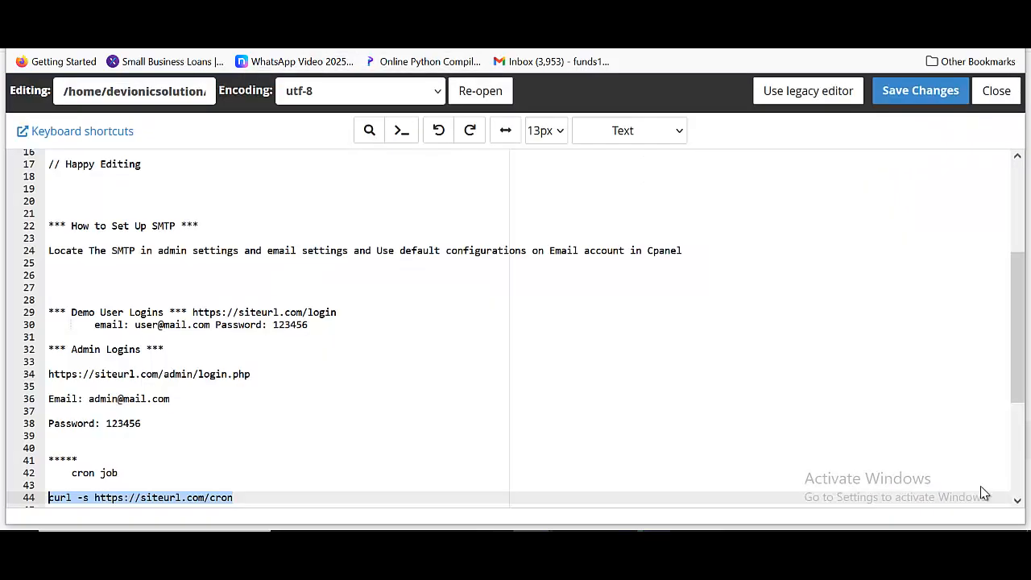
key("ctrl+shift+Tab")
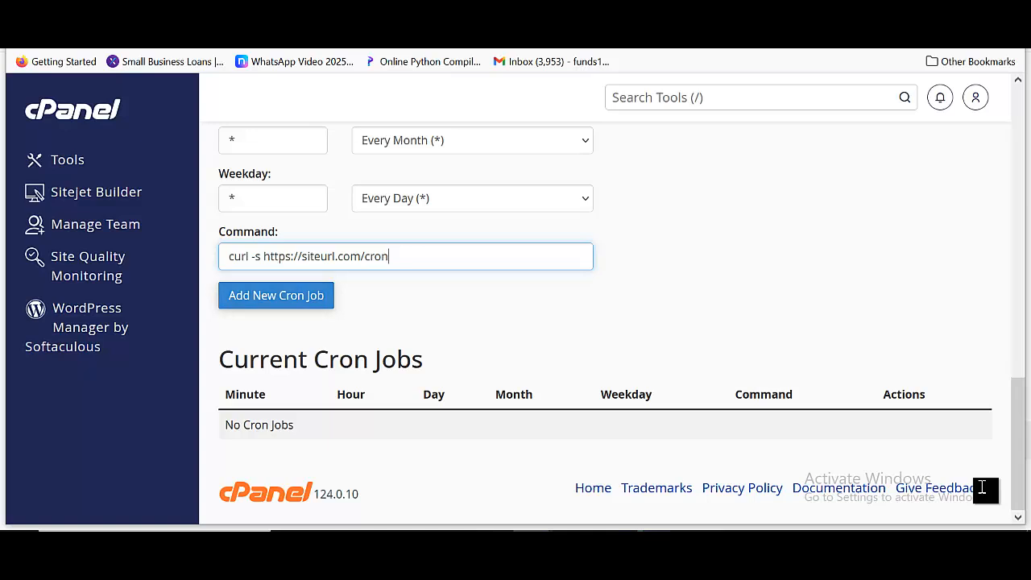
left_click_drag(269, 256, 360, 256)
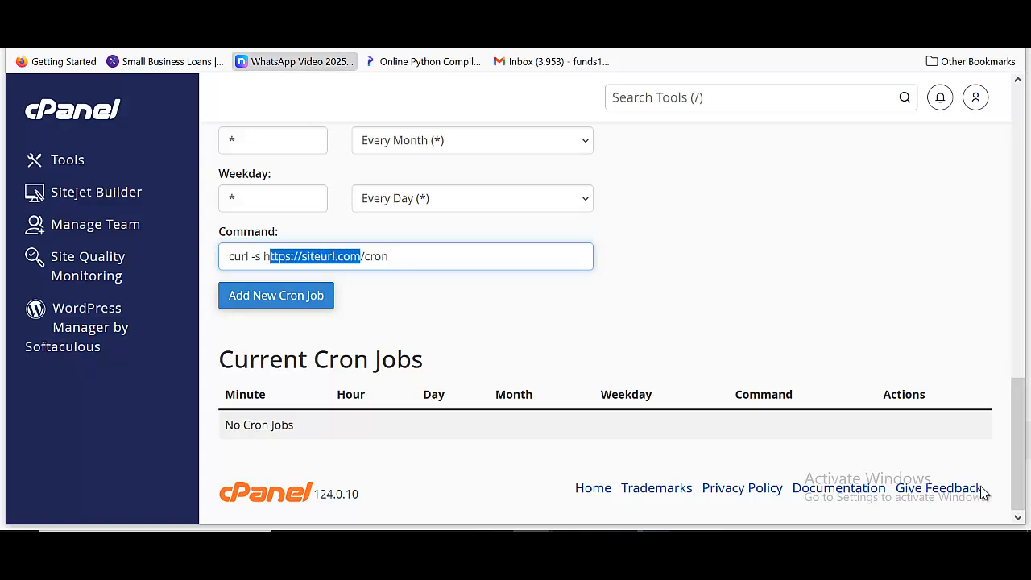
key("ctrl+shift+Tab")
key("ctrl+l")
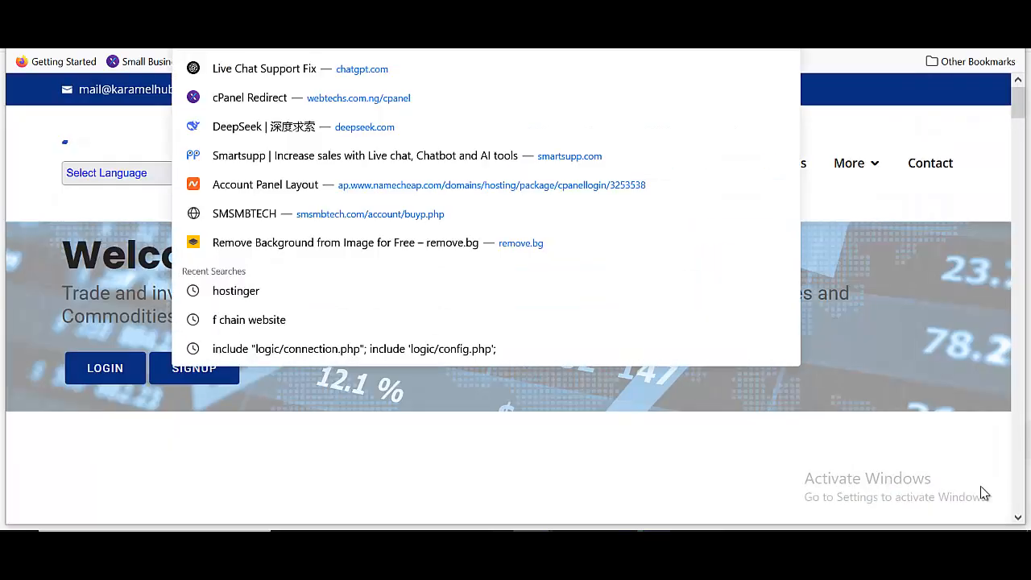
key("ctrl+Tab")
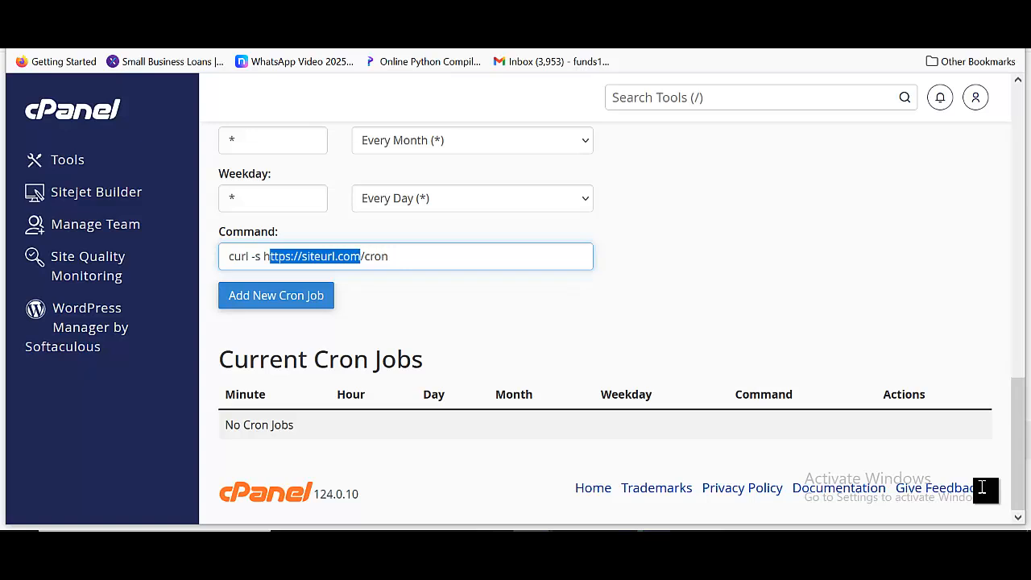
key("BackSpace")
key("BackSpace")
type("https://capitalbond.devionicsolutions.com.ng")
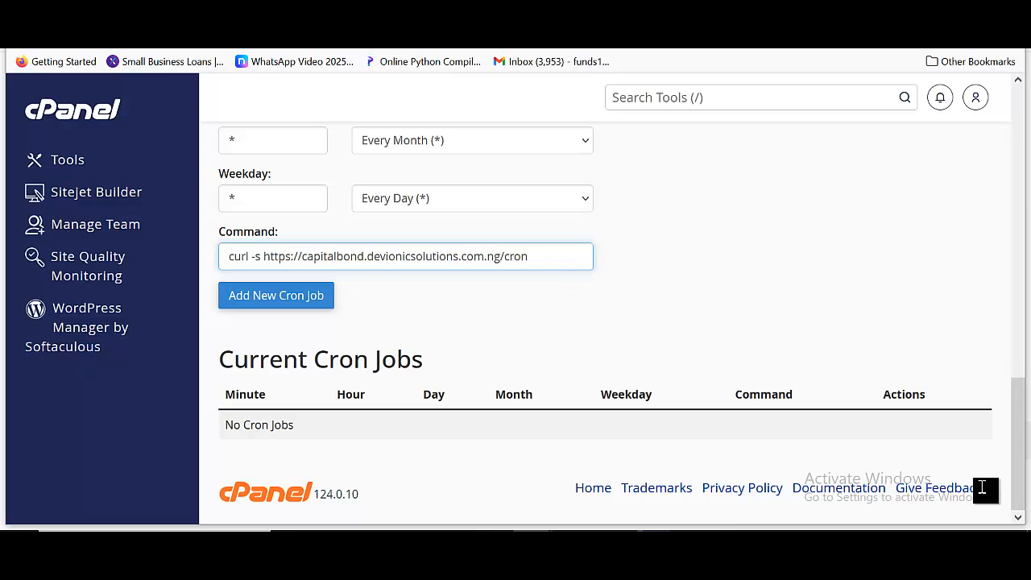
key("Tab")
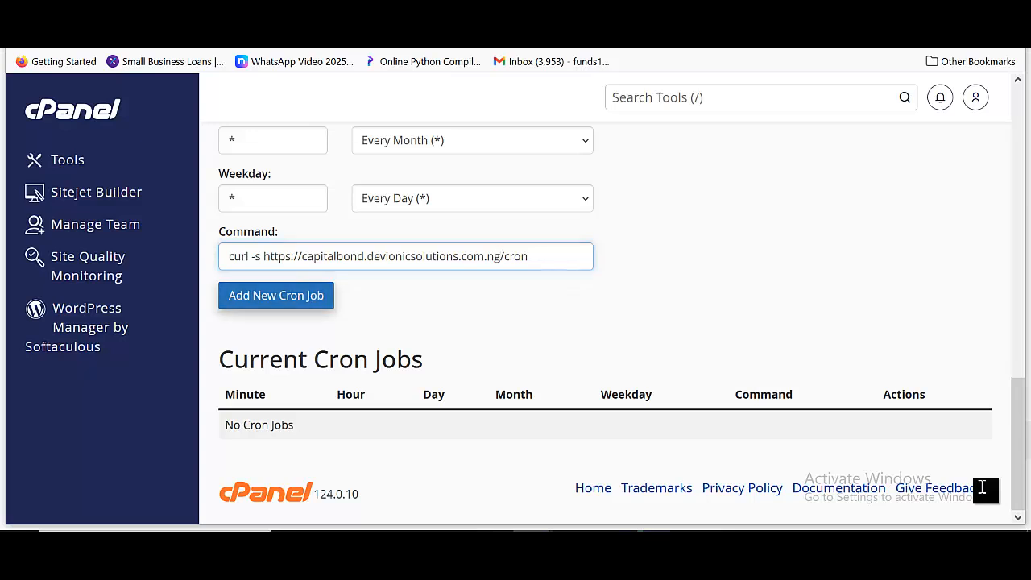
key("Return")
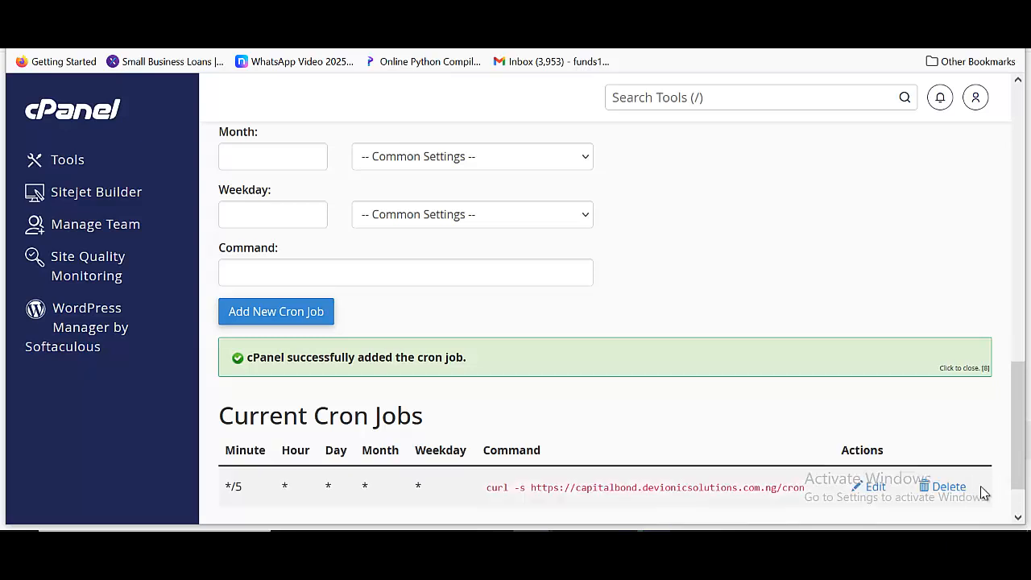
- Switch to the Capital Bond website and look over its homepage down to the services section
scroll(983, 493, "up", 15)
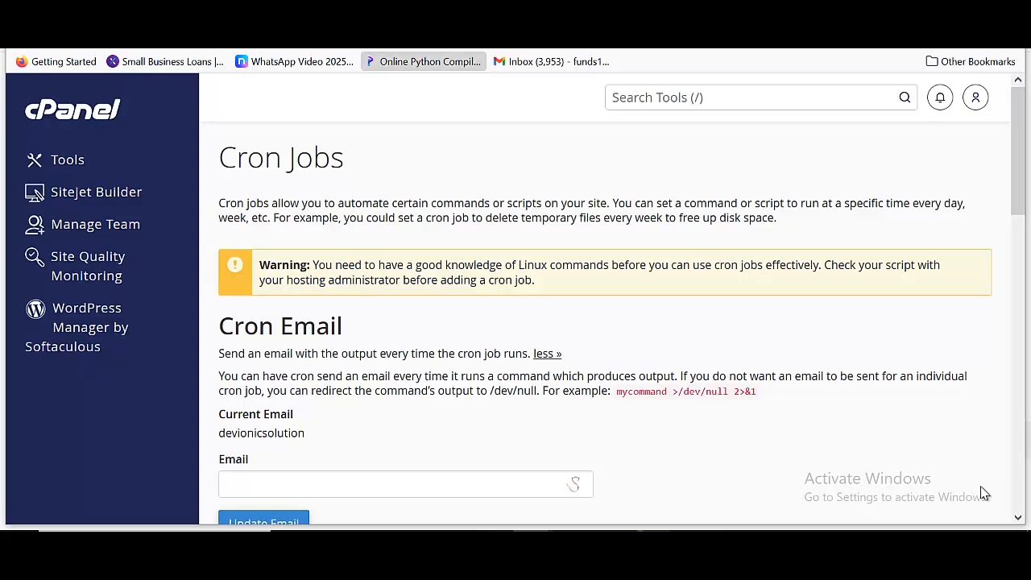
key("ctrl+Tab")
scroll(985, 494, "down", 3)
left_click(983, 494)
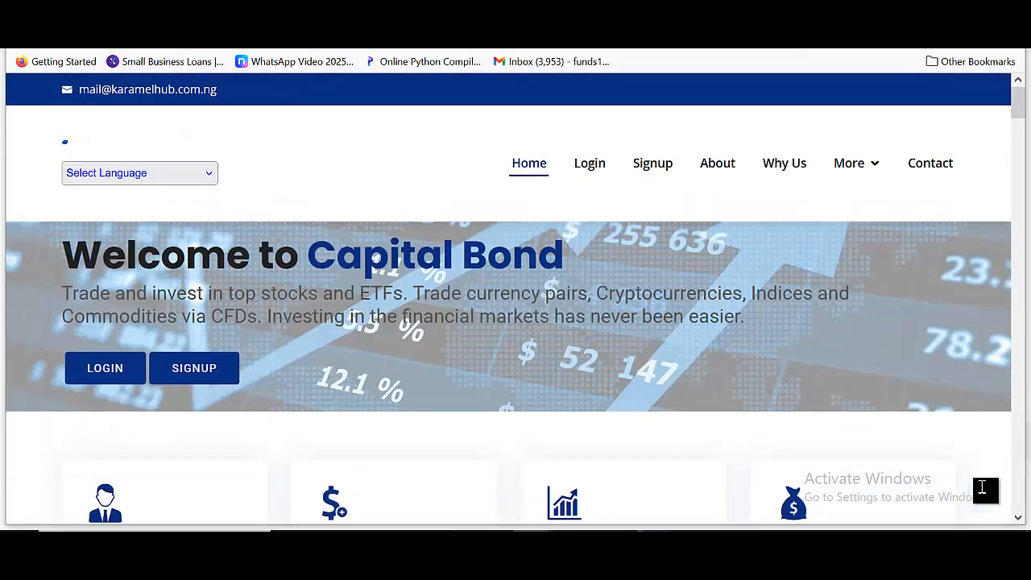
scroll(984, 491, "down", 5)
scroll(983, 494, "down", 3)
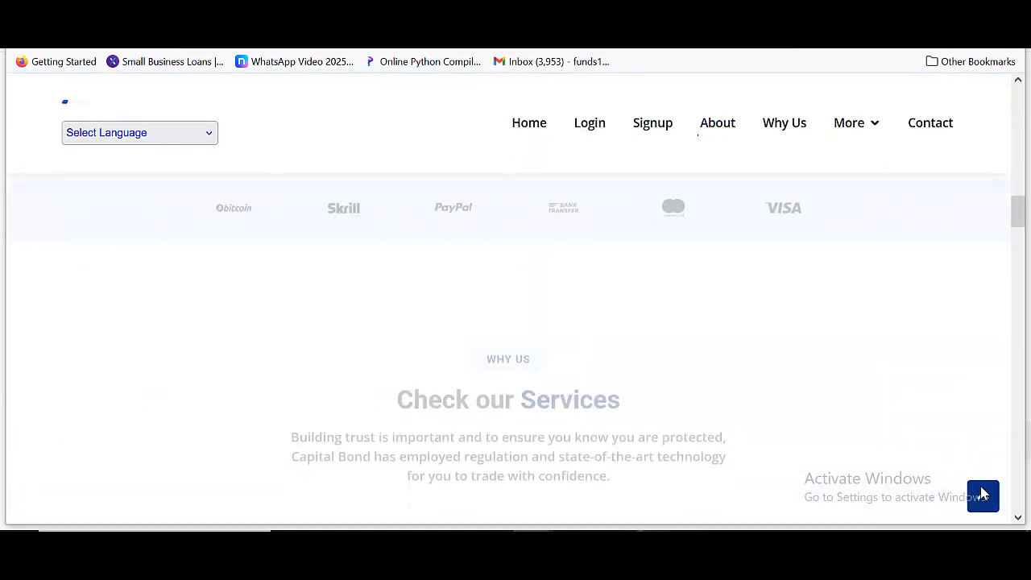
scroll(983, 494, "up", 5)
key("ctrl+Tab")
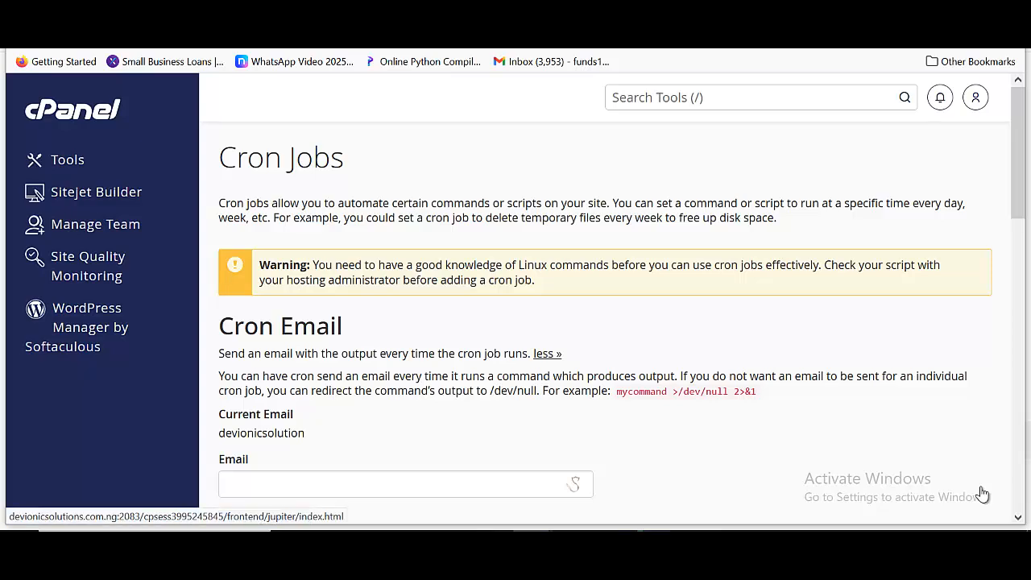
scroll(983, 494, "down", 1)
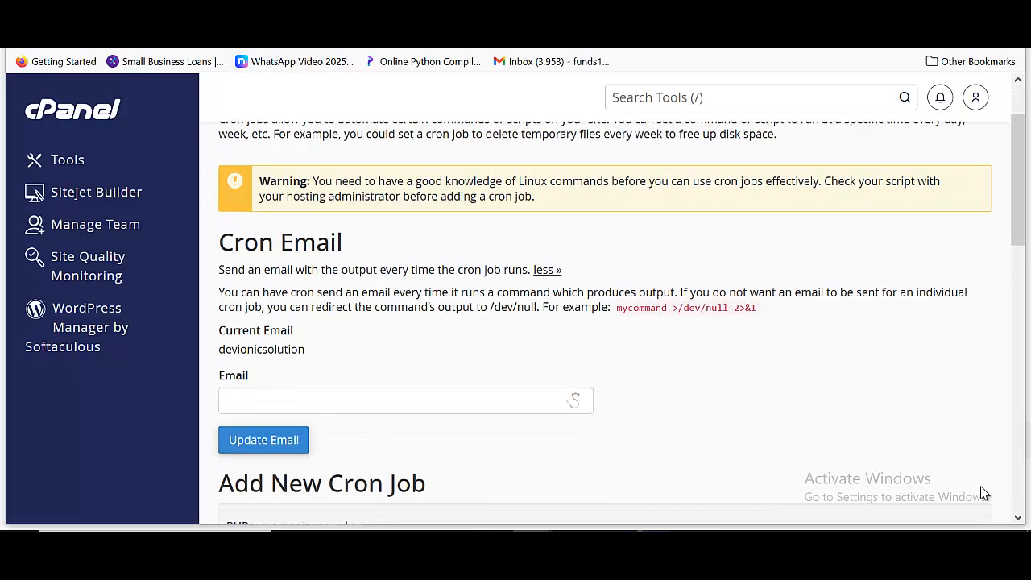
scroll(982, 494, "down", 1)
scroll(983, 489, "up", 2)
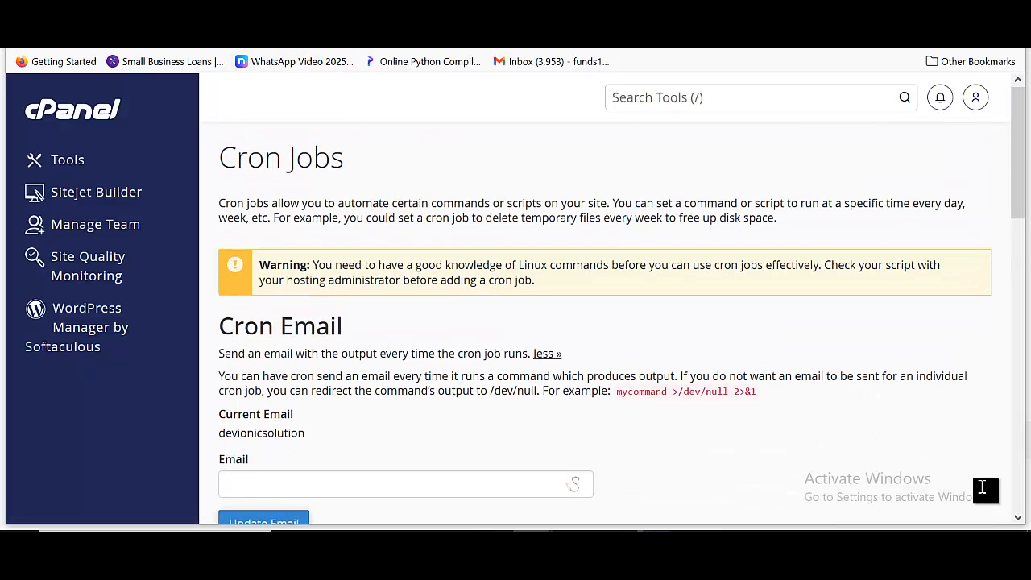